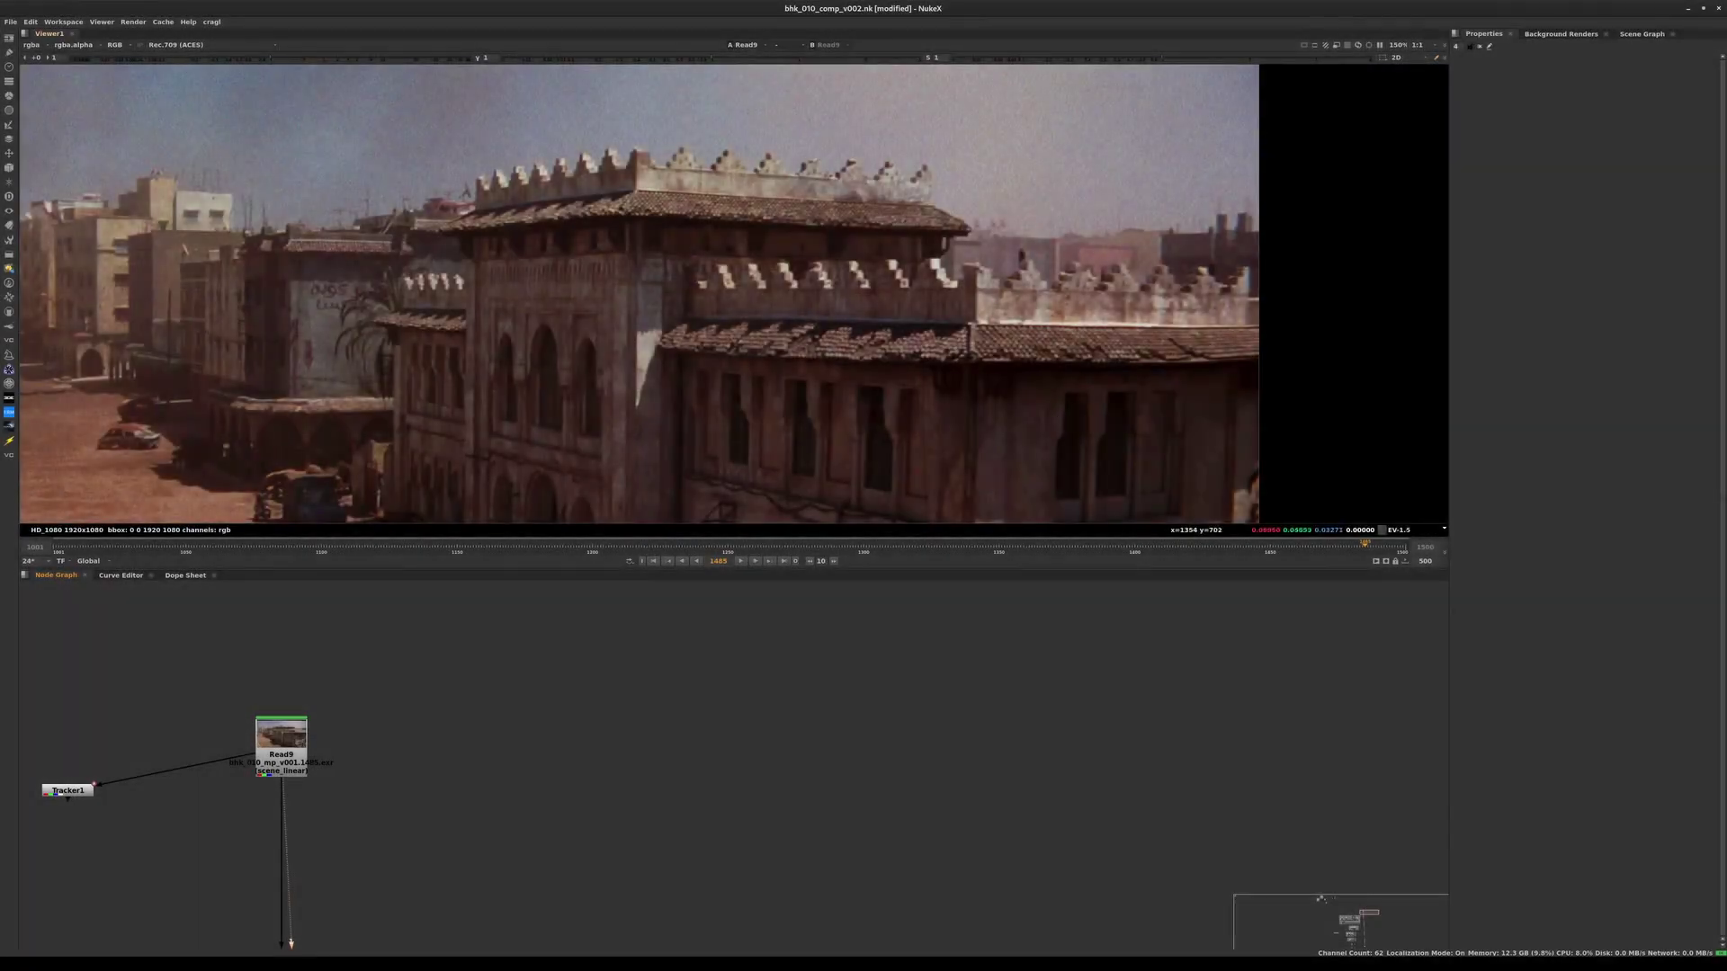
- Examine the plate's sky and rooftops up close, viewing the red and blue channels separately before returning to RGB
scroll(877, 284, "up", 3)
middle_click_drag(342, 252, 1170, 440)
scroll(738, 385, "up", 1)
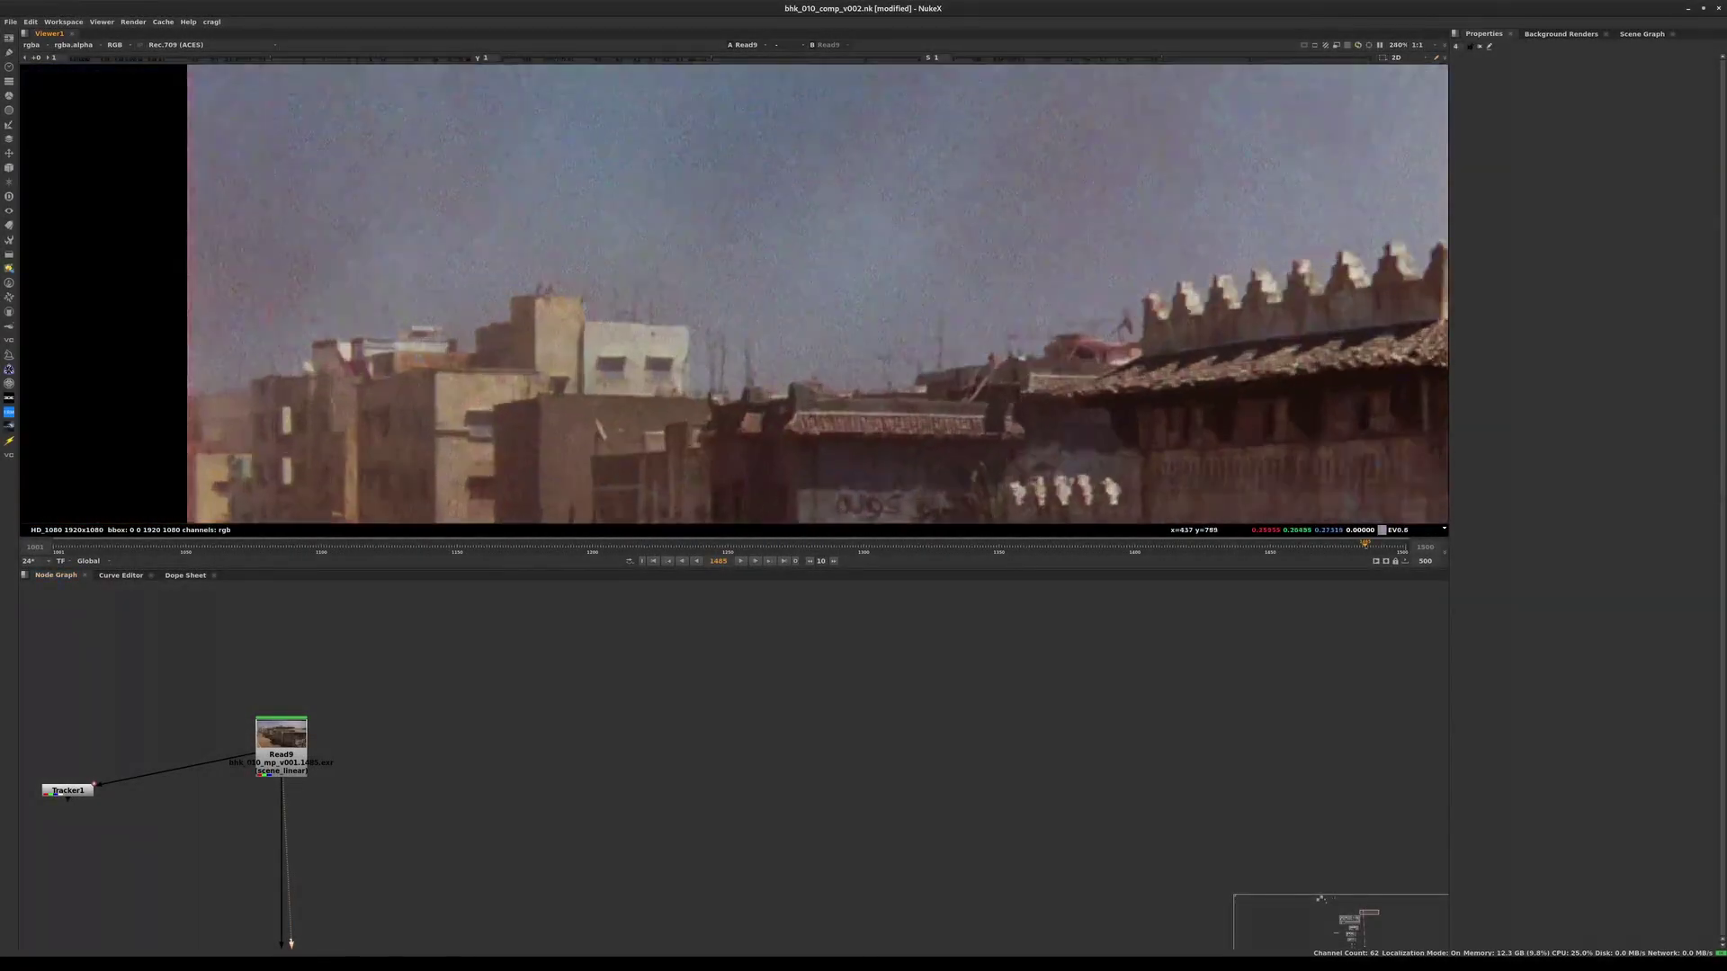
scroll(740, 363, "up", 1)
scroll(743, 361, "up", 1)
scroll(761, 349, "down", 3)
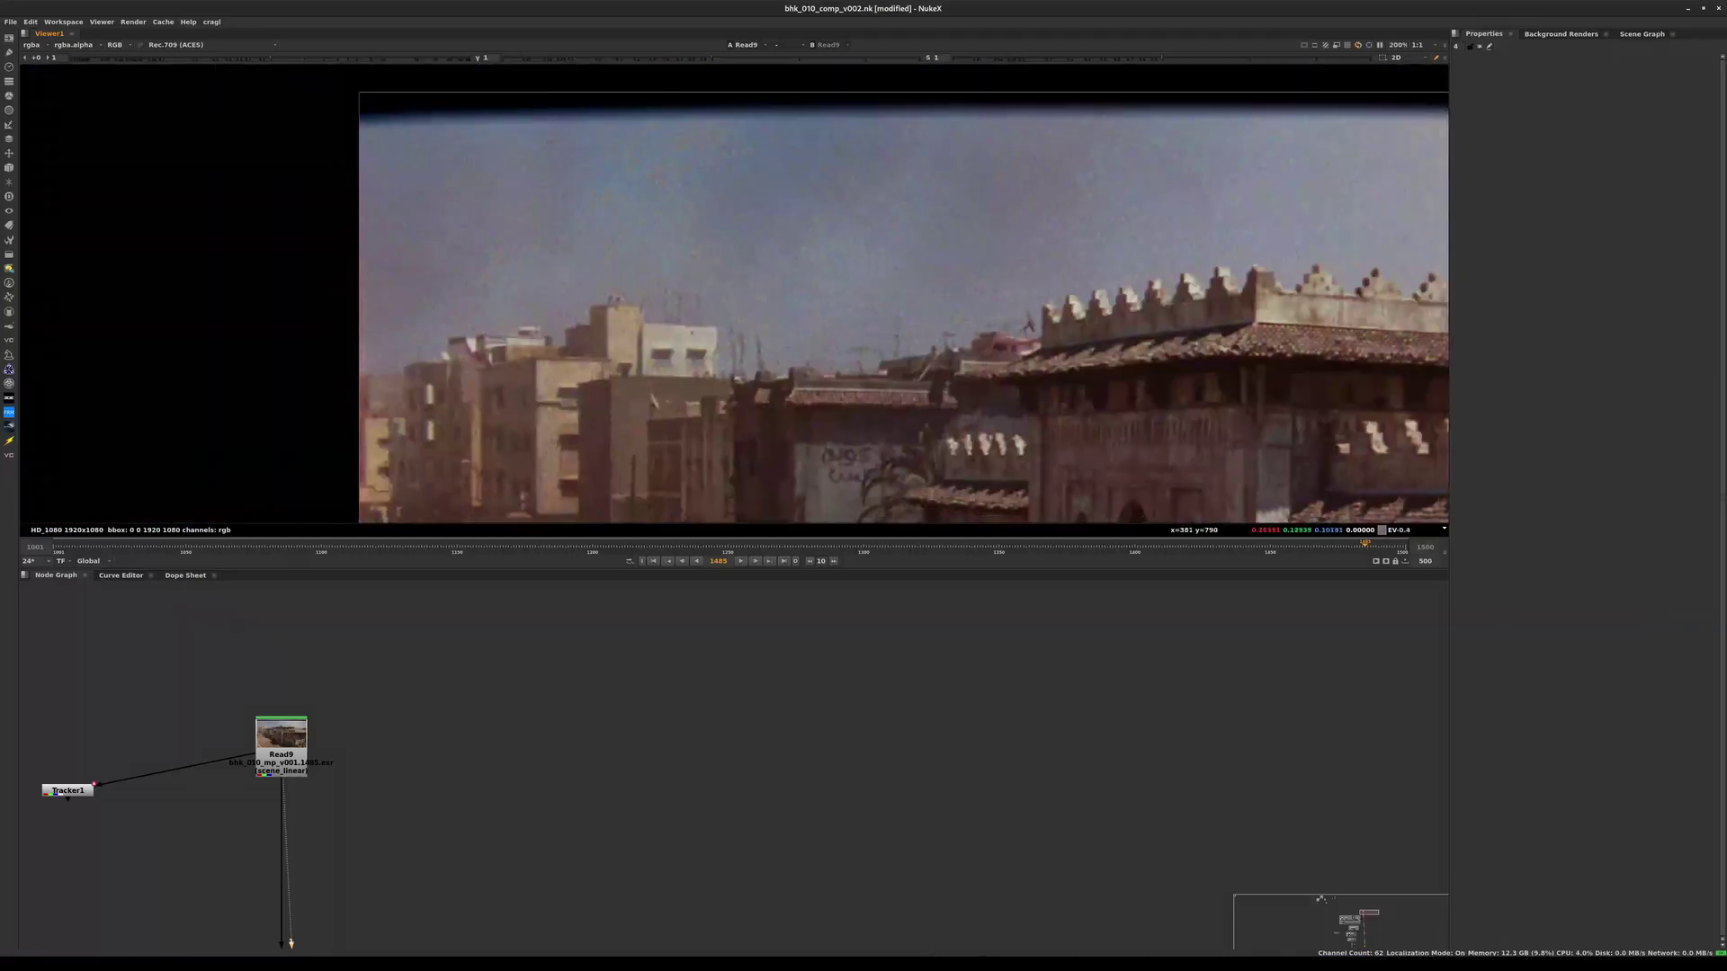
key("r")
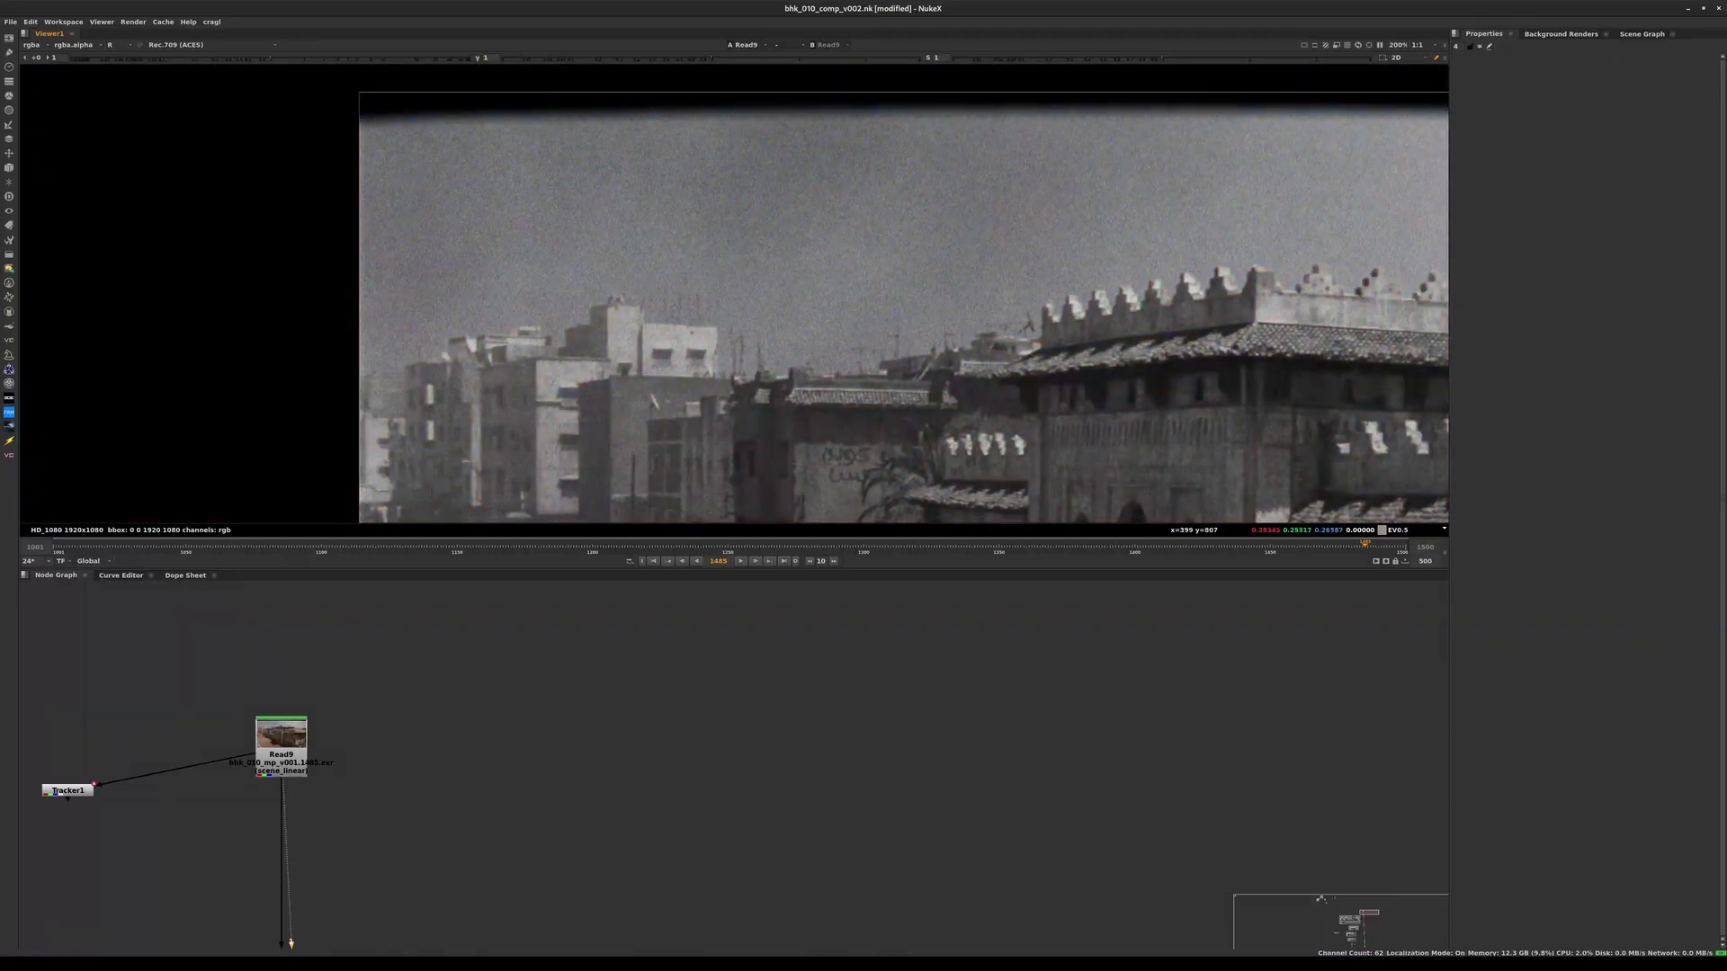
key("b")
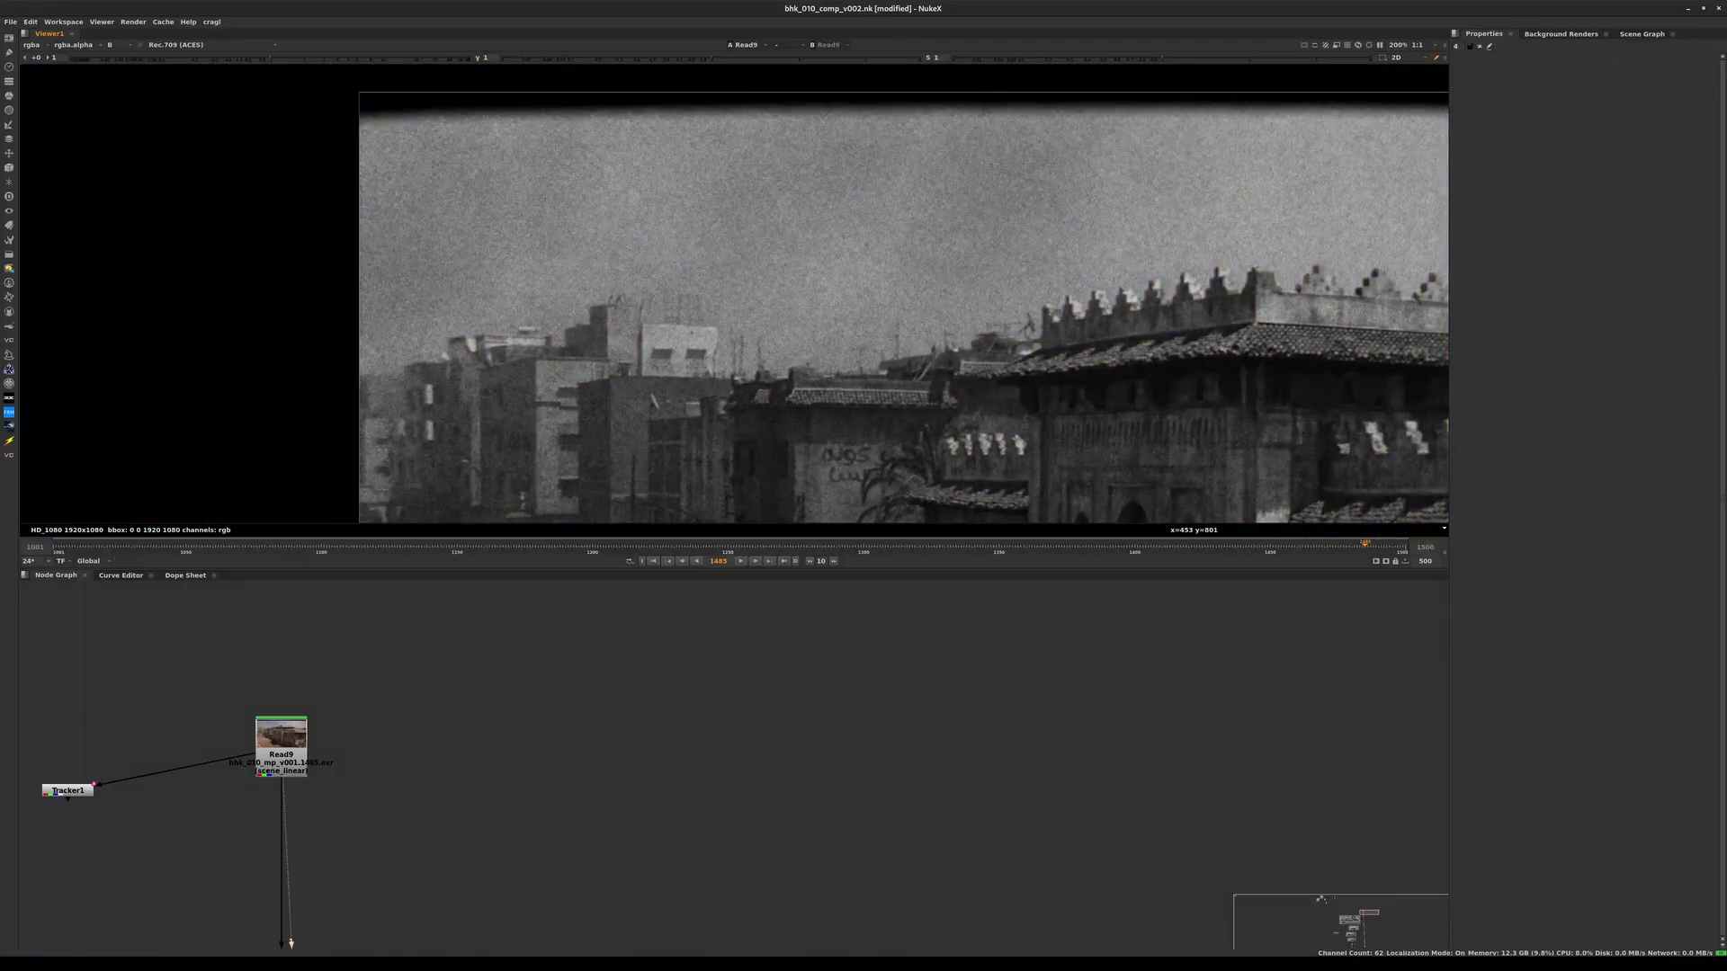
middle_click_drag(767, 343, 277, 324)
middle_click_drag(1057, 350, 871, 336)
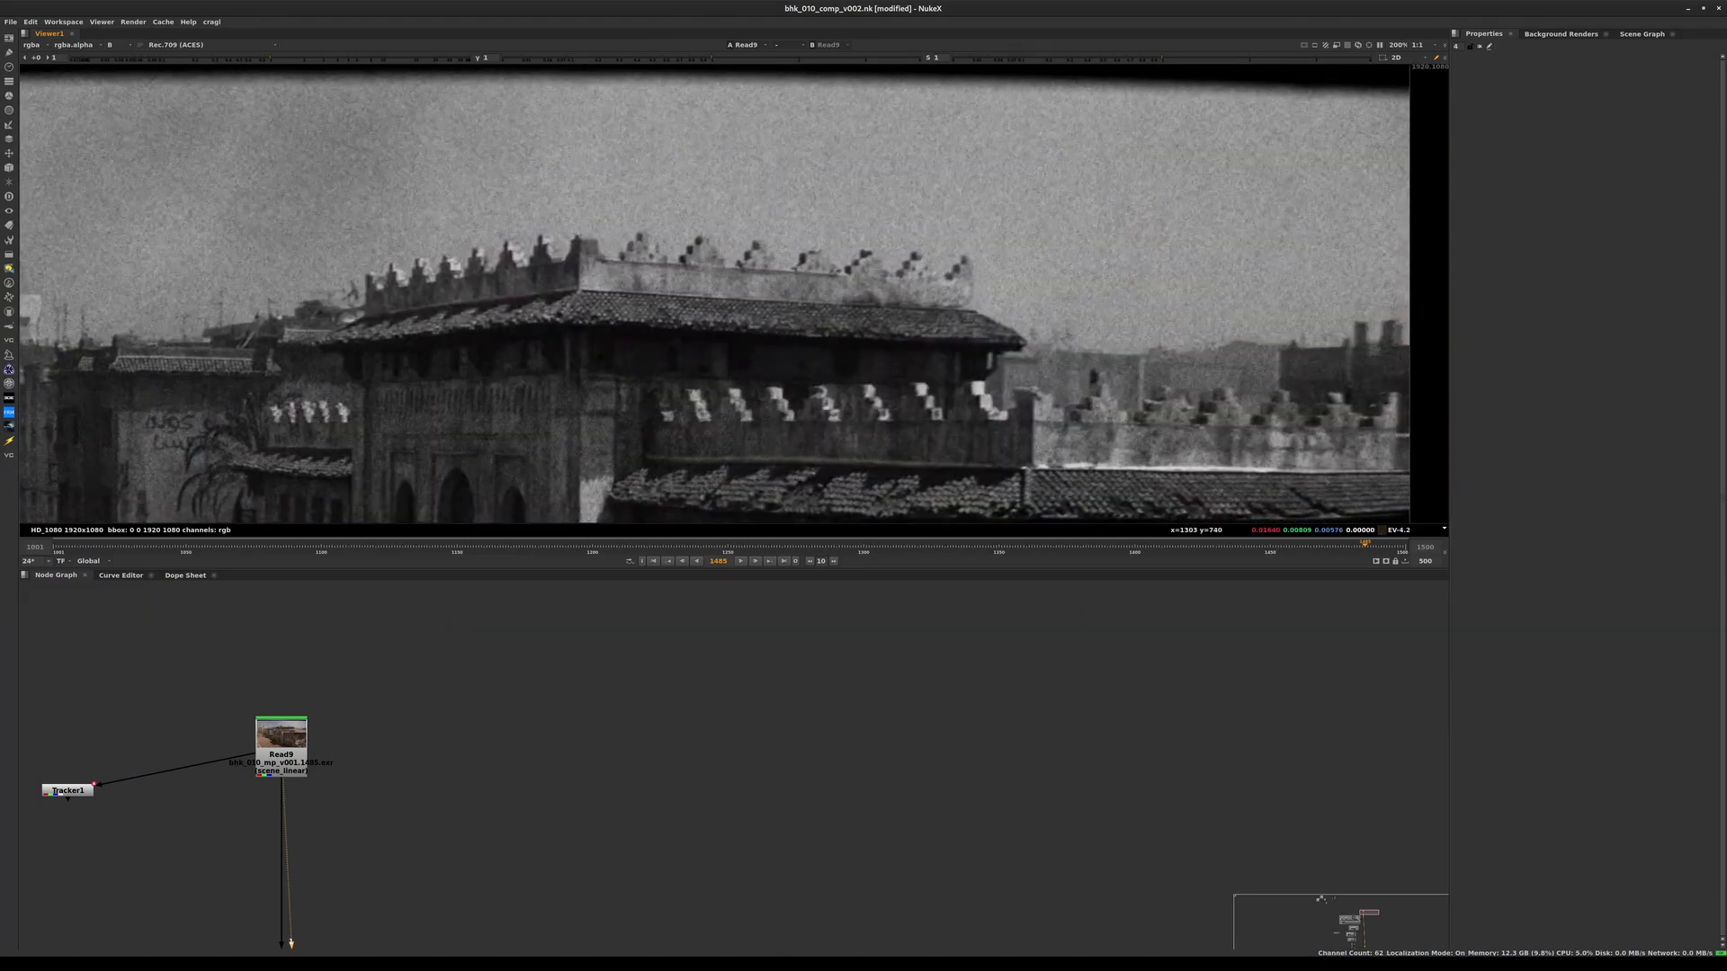
key("b")
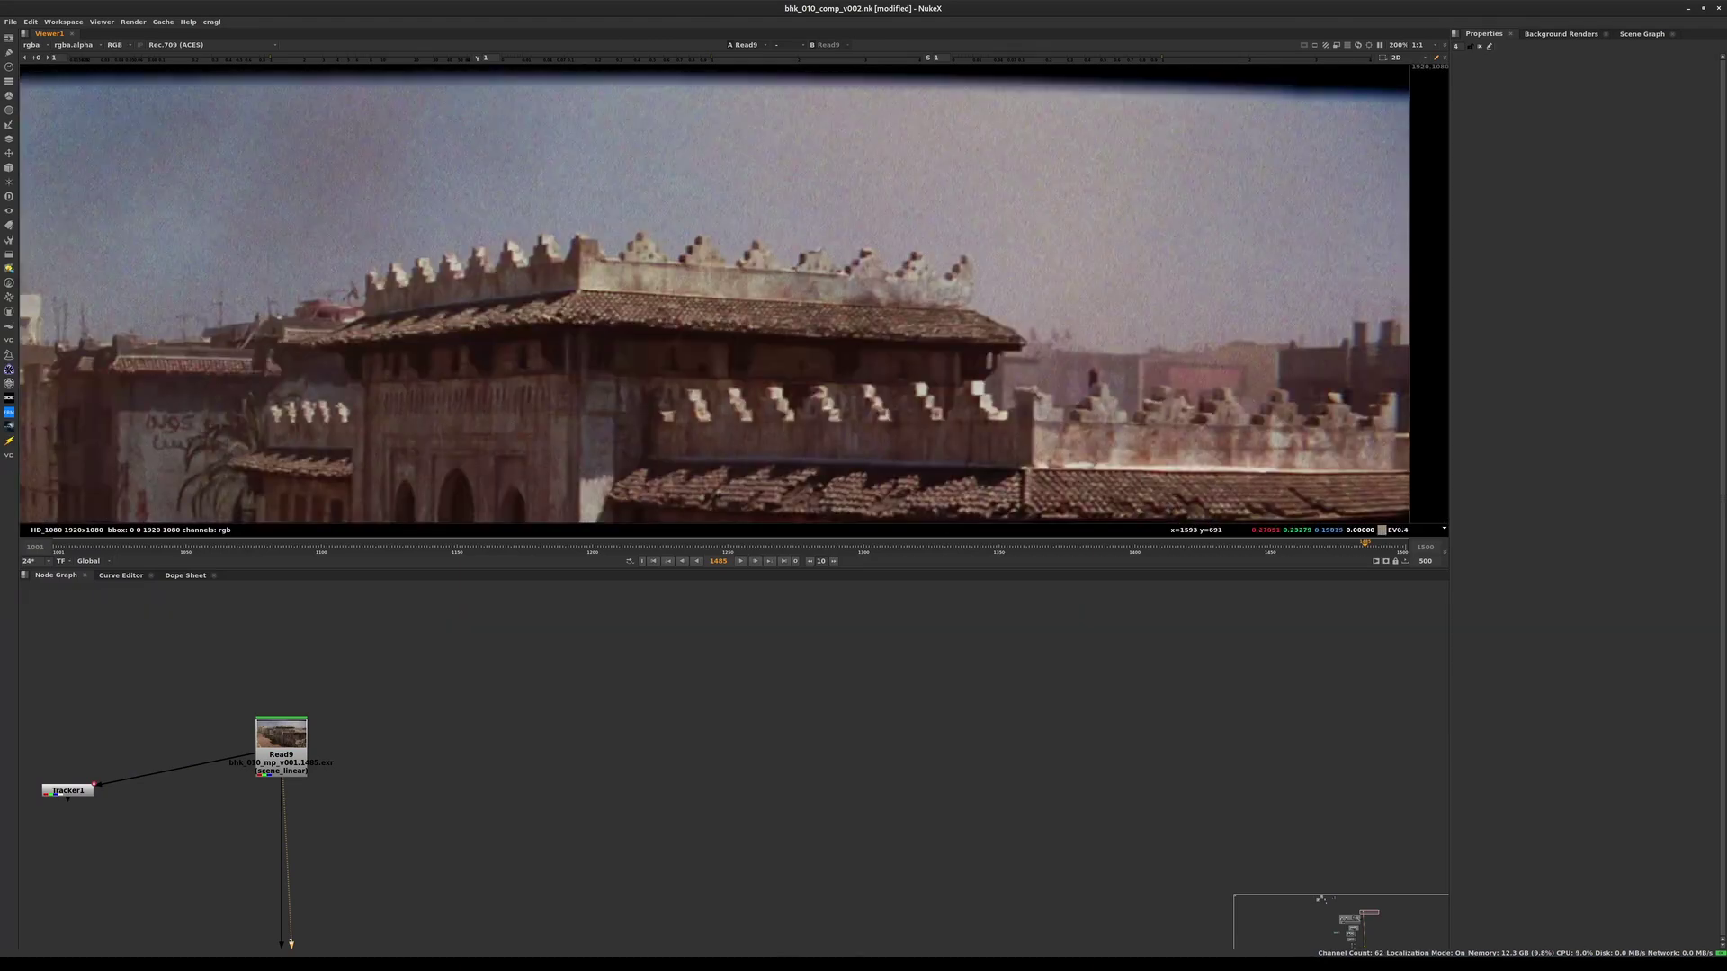
- Examine the distant buildings, street and main building of the plate in full colour
key("f")
scroll(964, 416, "up", 9)
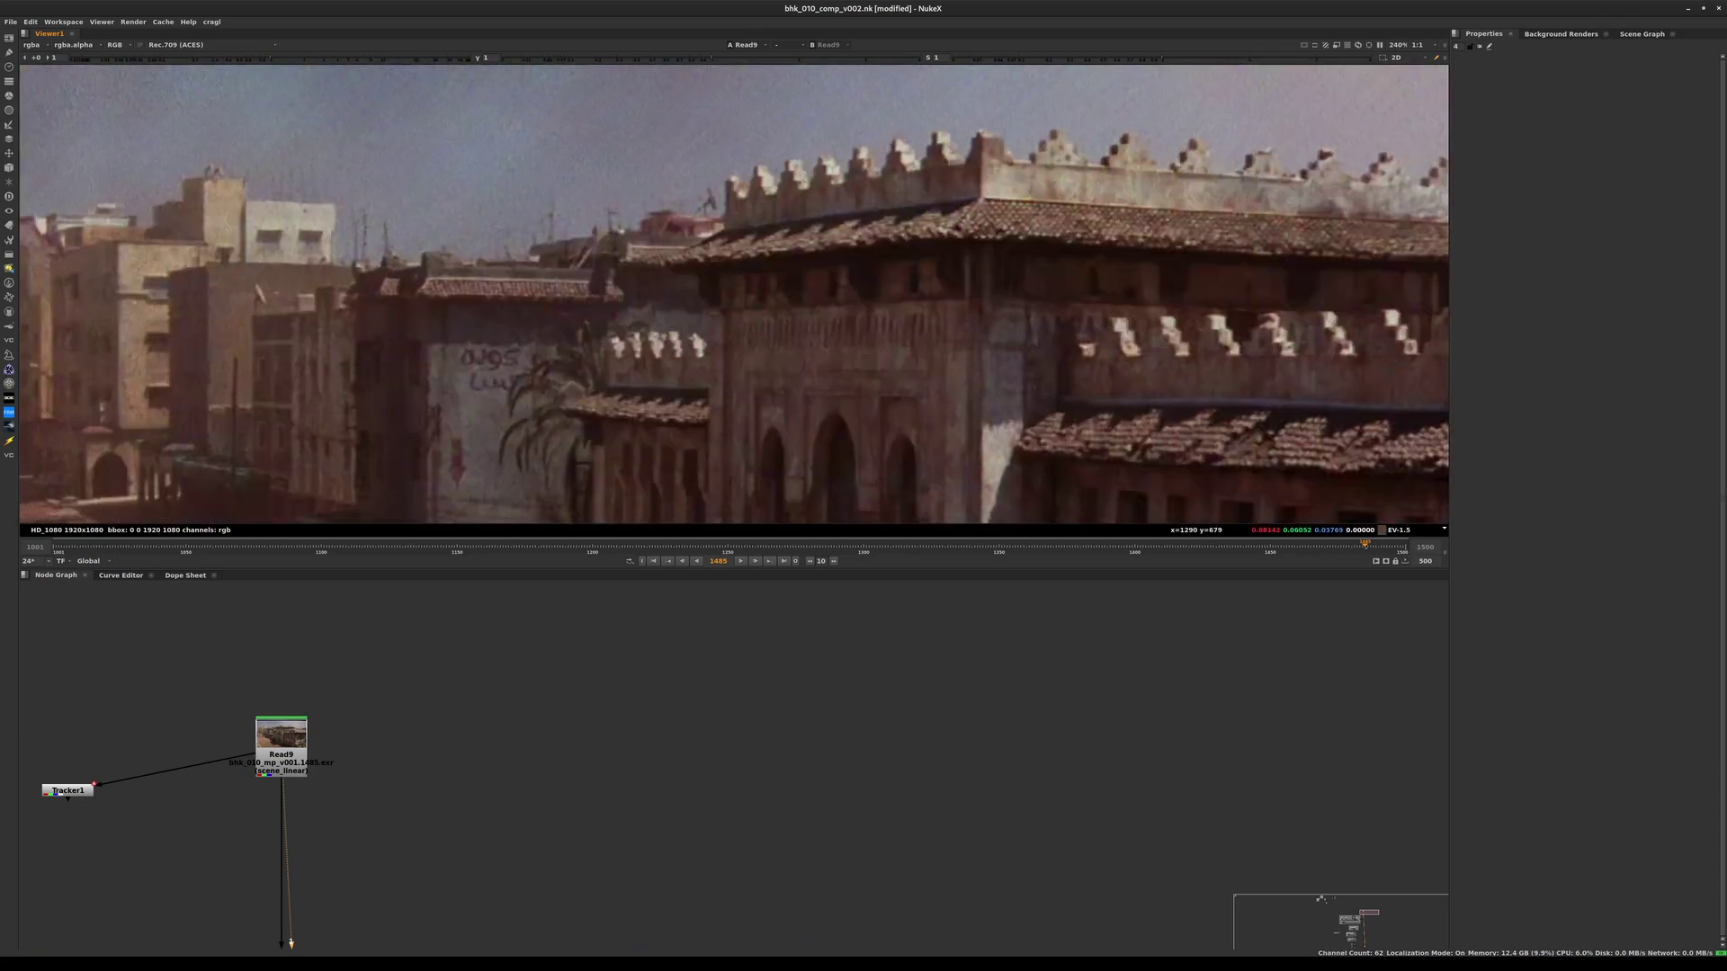
middle_click_drag(560, 316, 904, 392)
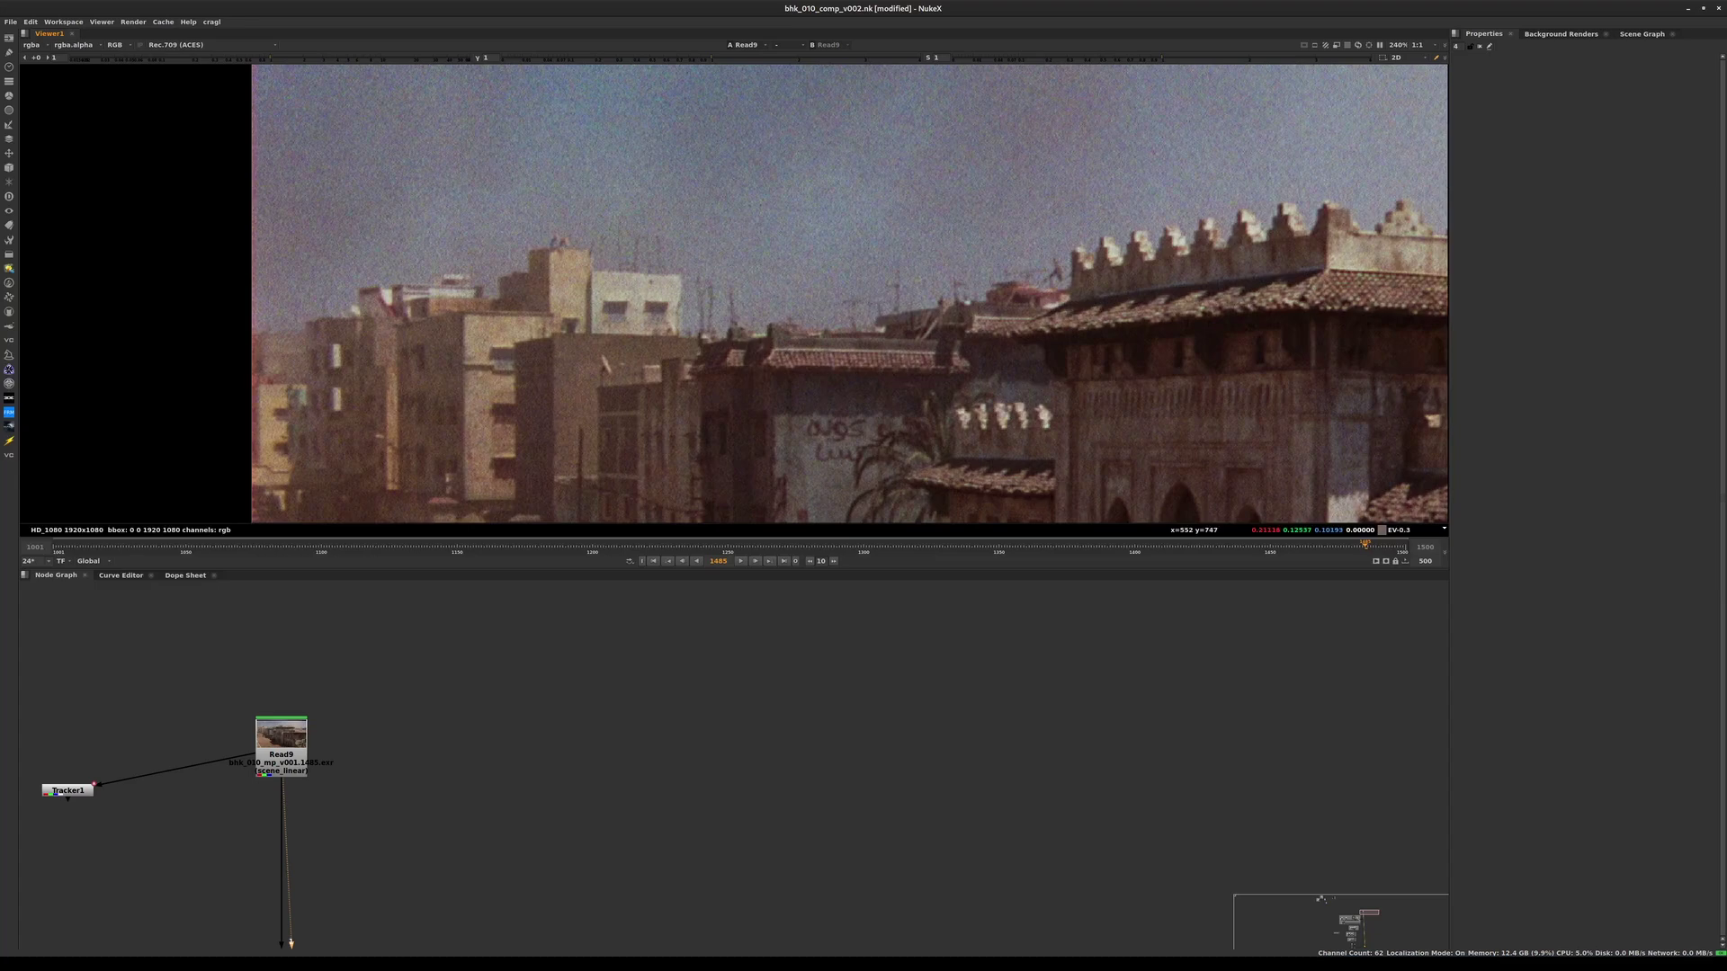
scroll(756, 382, "down", 3)
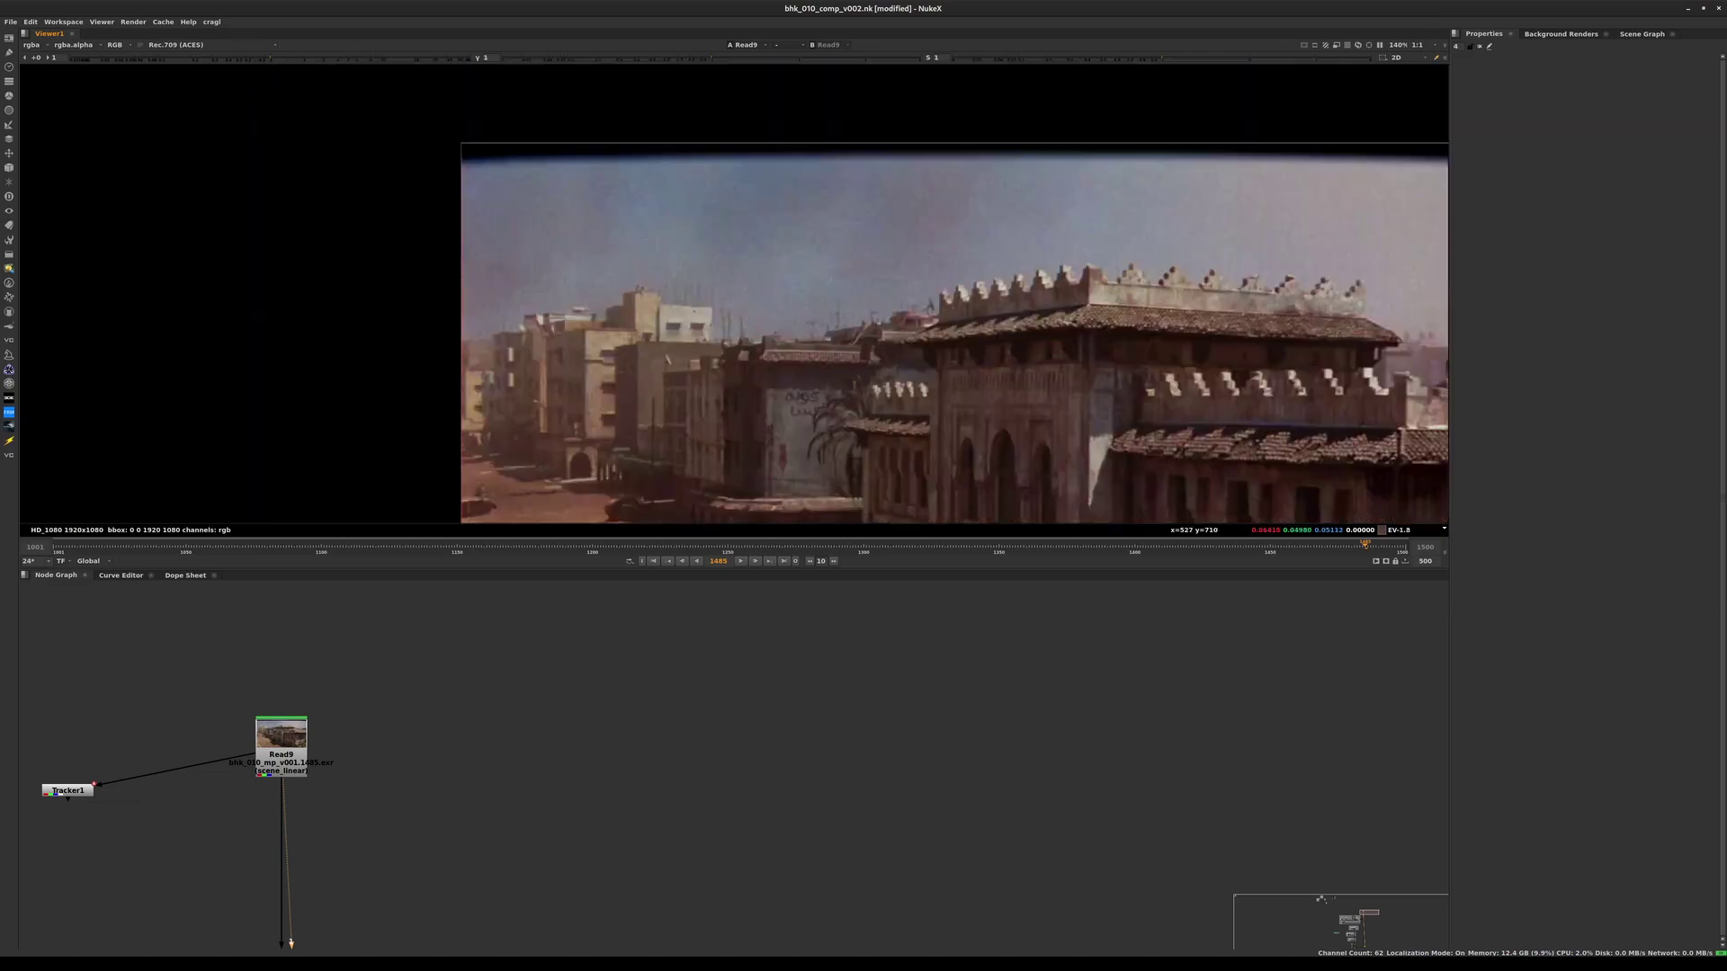
middle_click_drag(756, 383, 540, 306)
middle_click_drag(822, 516, 679, 377)
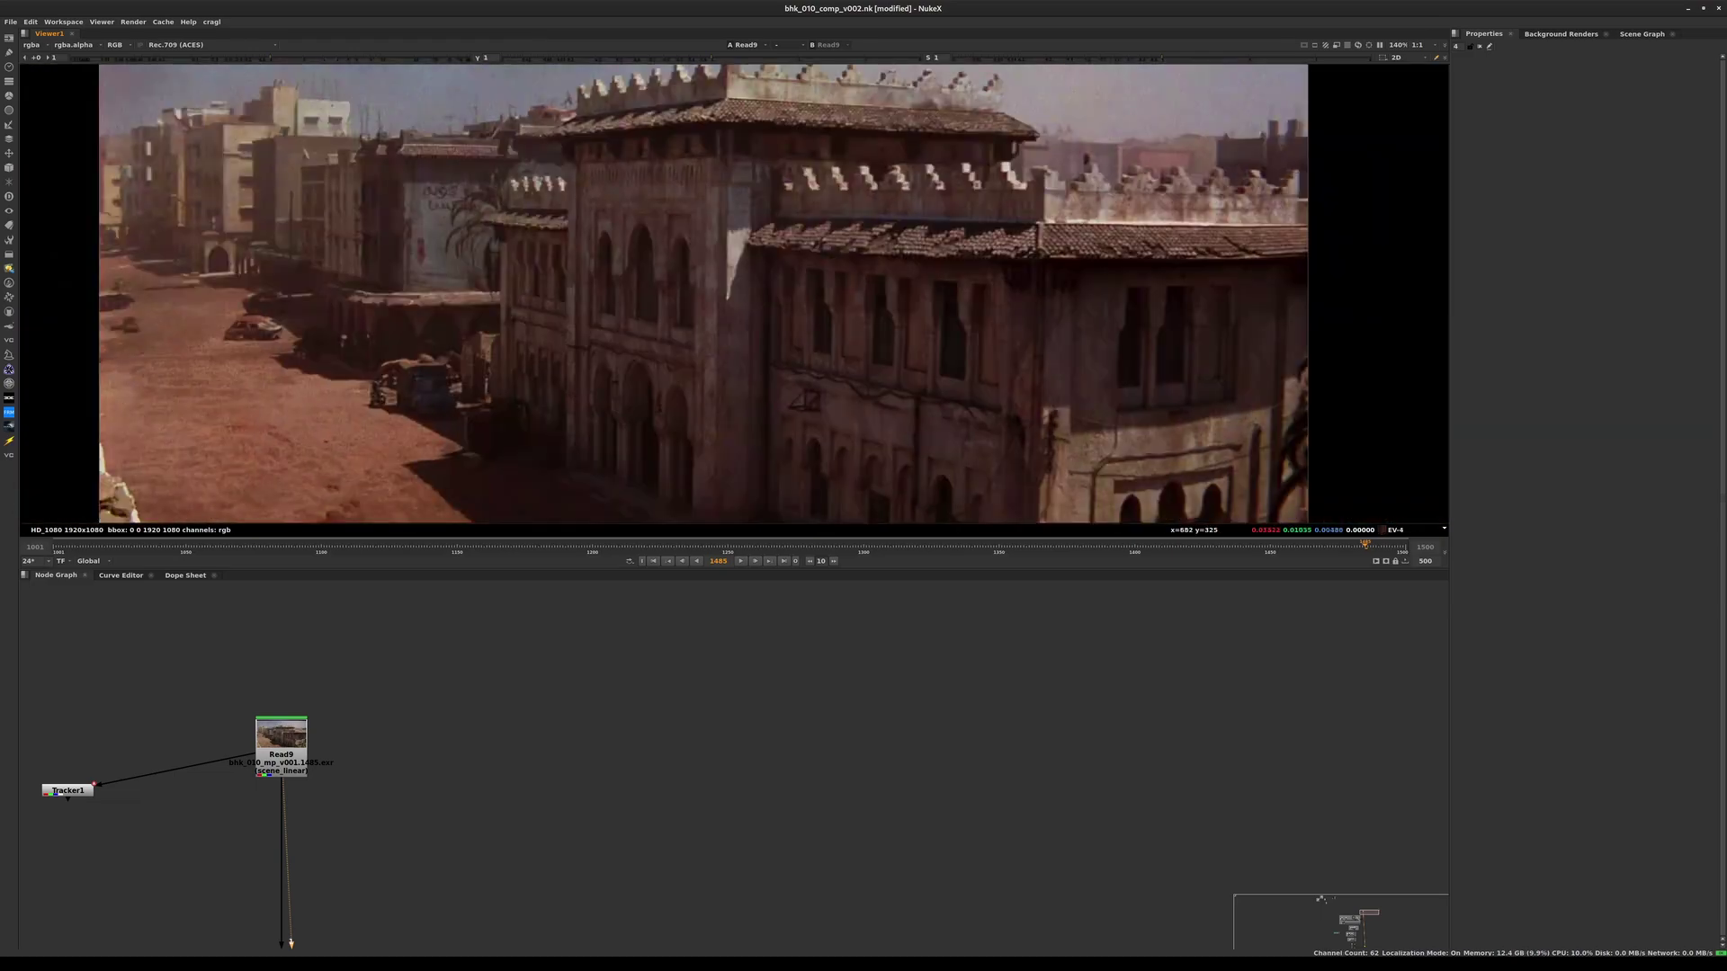
middle_click_drag(550, 236, 325, 268)
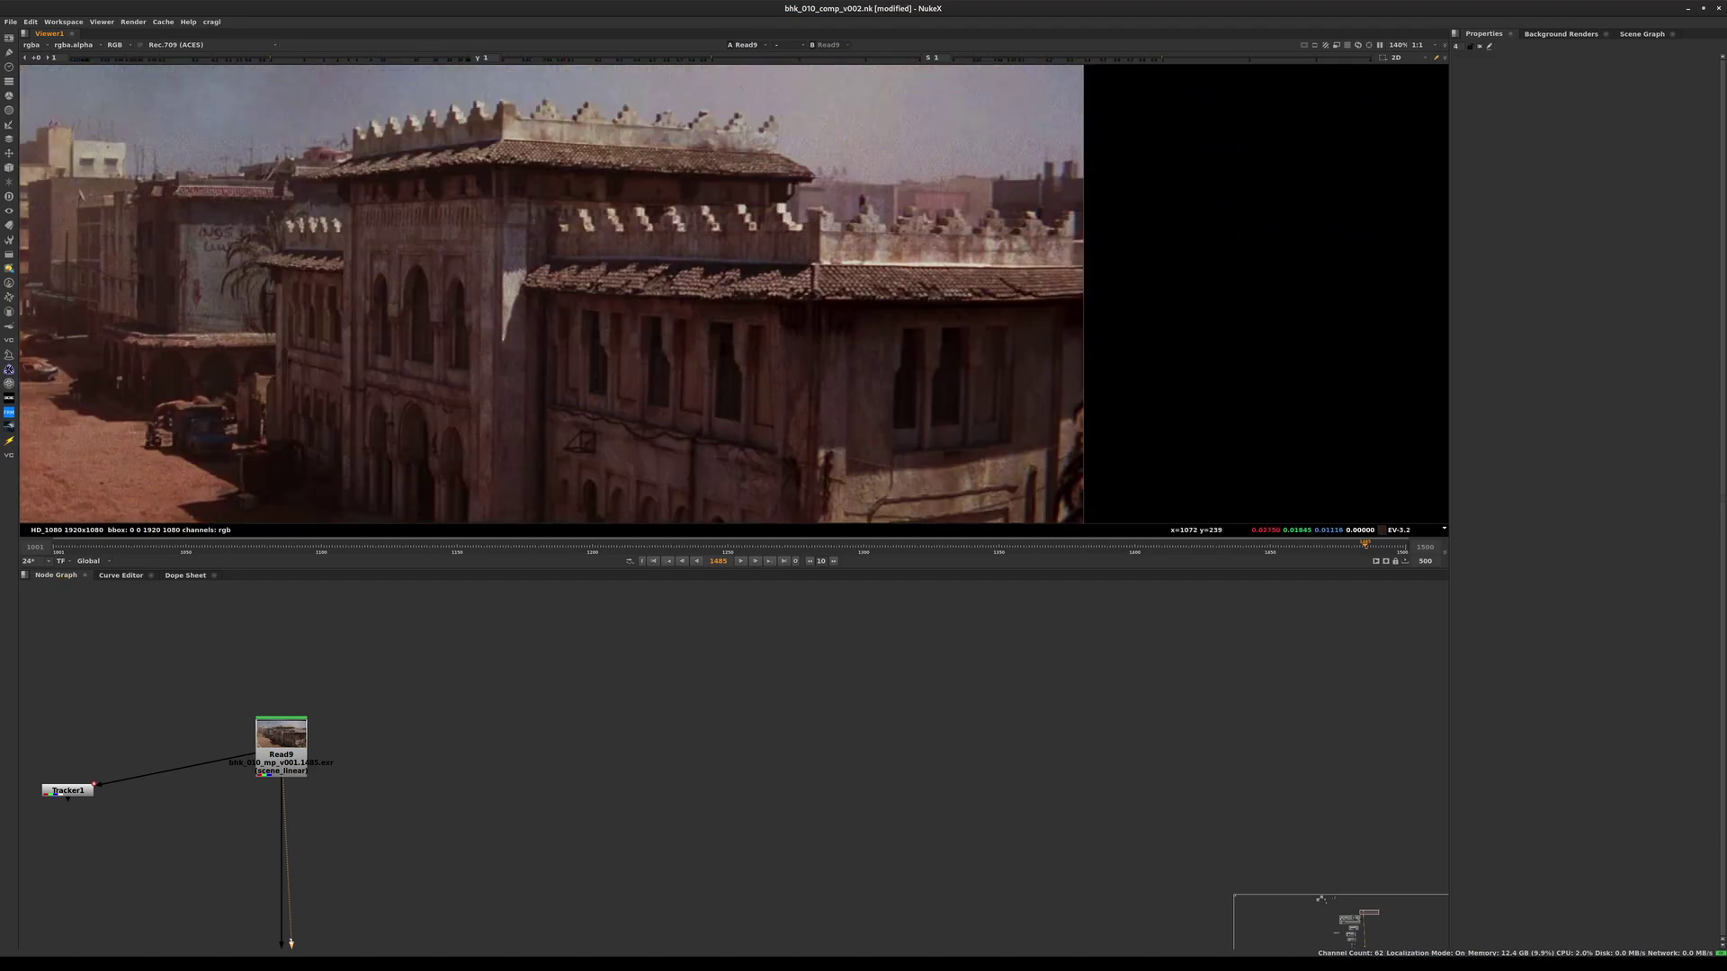
- Enlarge the viewer to full screen and examine the Read9 plate's sky, battlements, tiled roofs and windows up close
left_click_drag(290, 945, 291, 943)
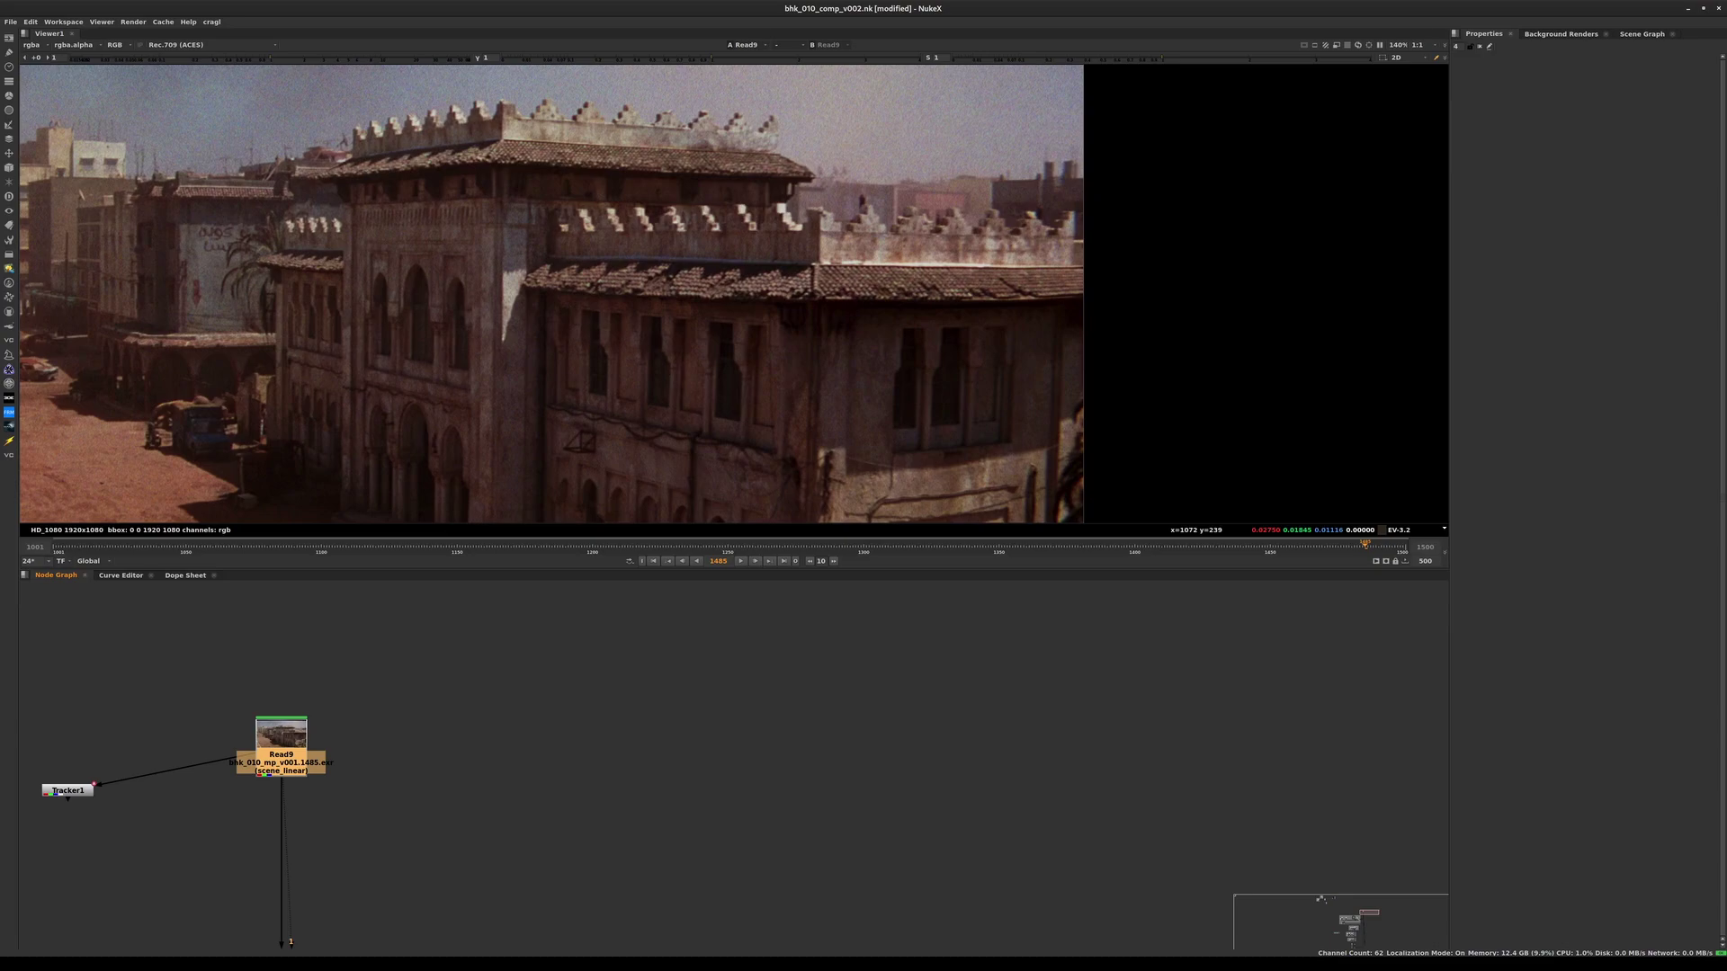
key("space")
scroll(967, 503, "up", 5)
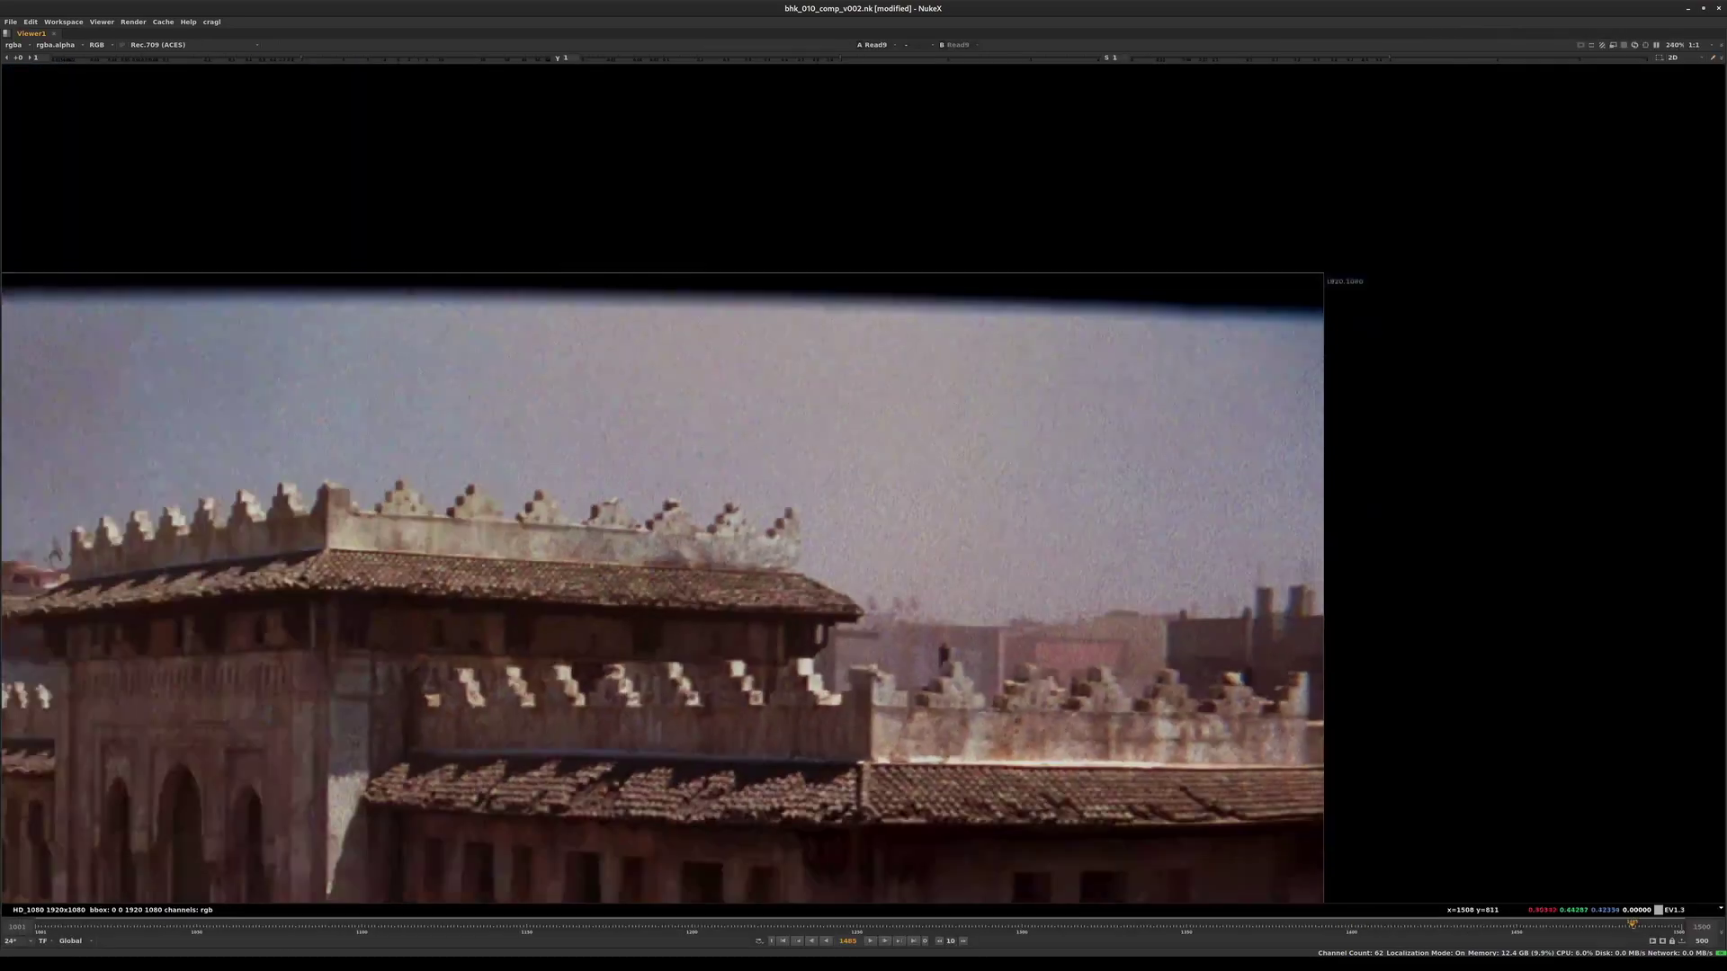
middle_click_drag(471, 525, 830, 414)
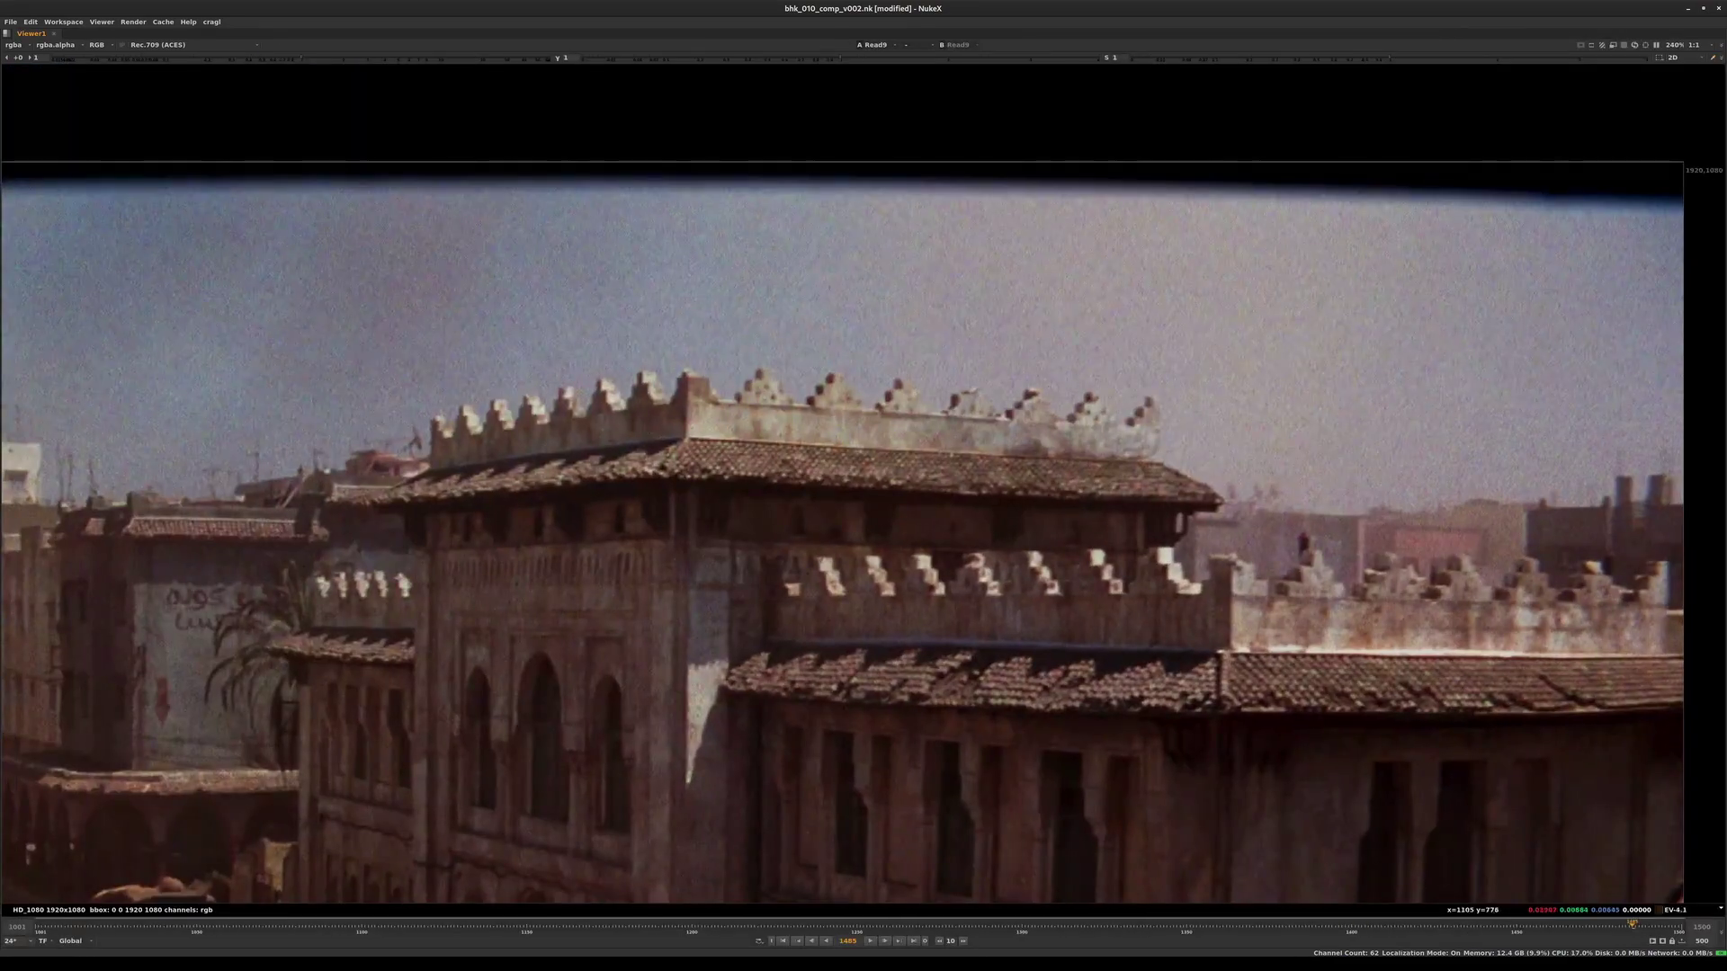
scroll(746, 437, "up", 1)
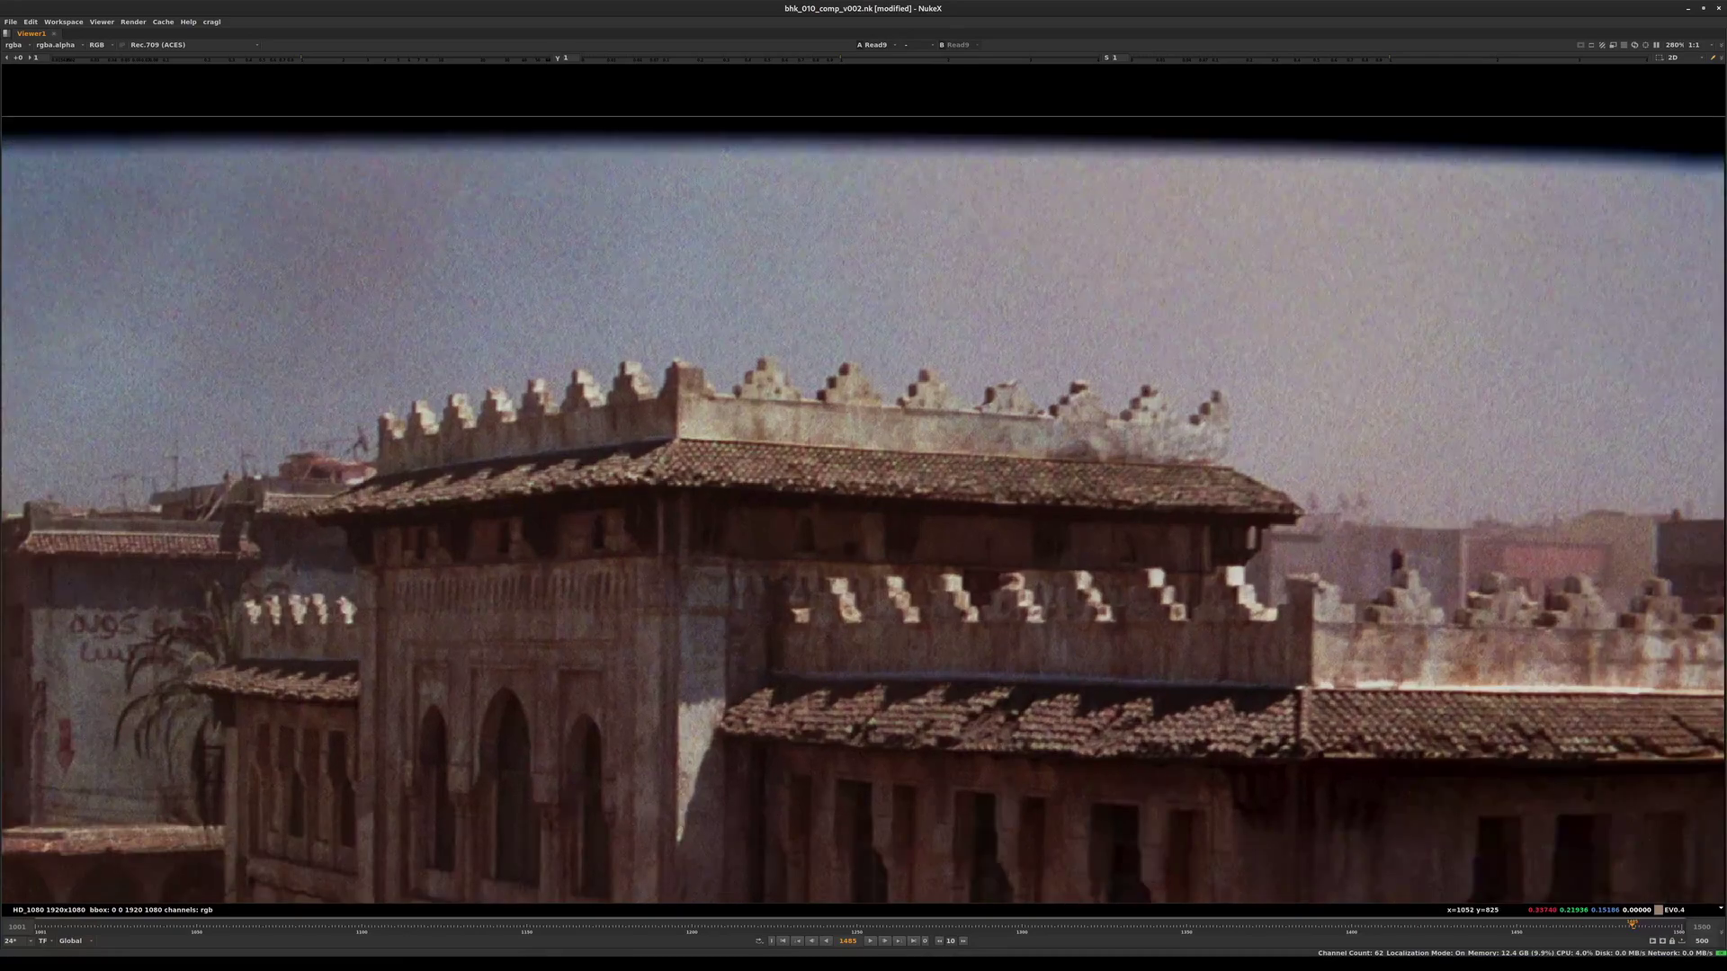
scroll(746, 437, "down", 1)
scroll(621, 468, "down", 2)
middle_click_drag(512, 450, 681, 395)
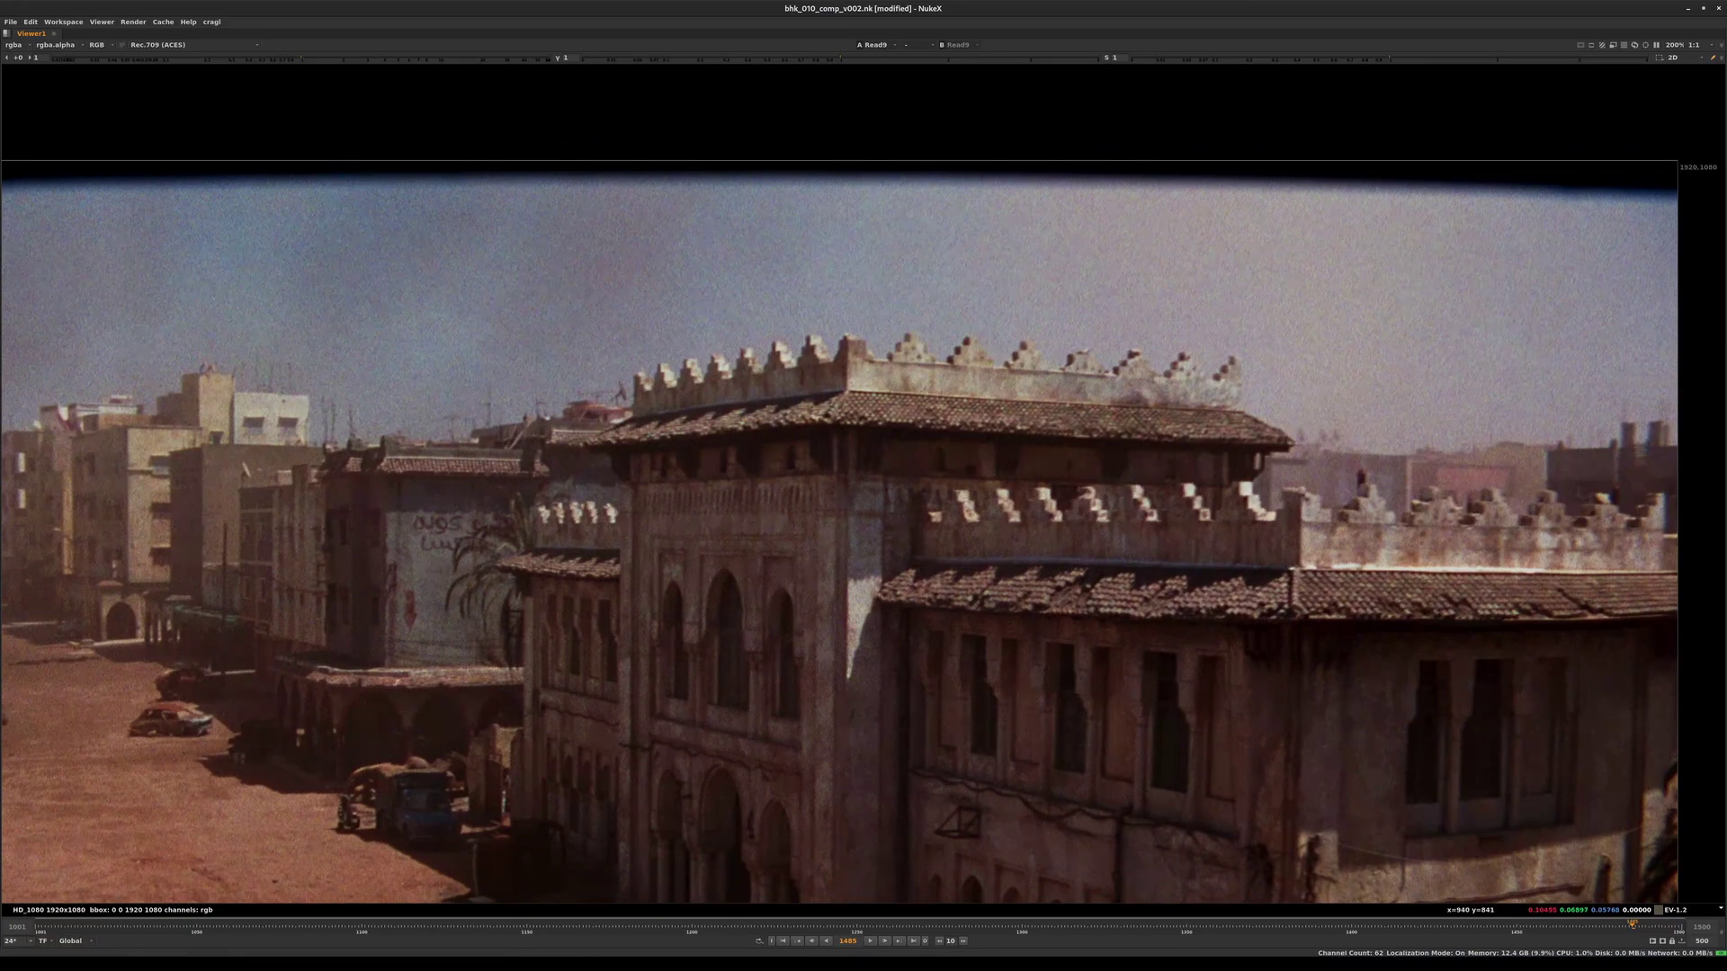
scroll(810, 378, "up", 1)
scroll(798, 377, "up", 2)
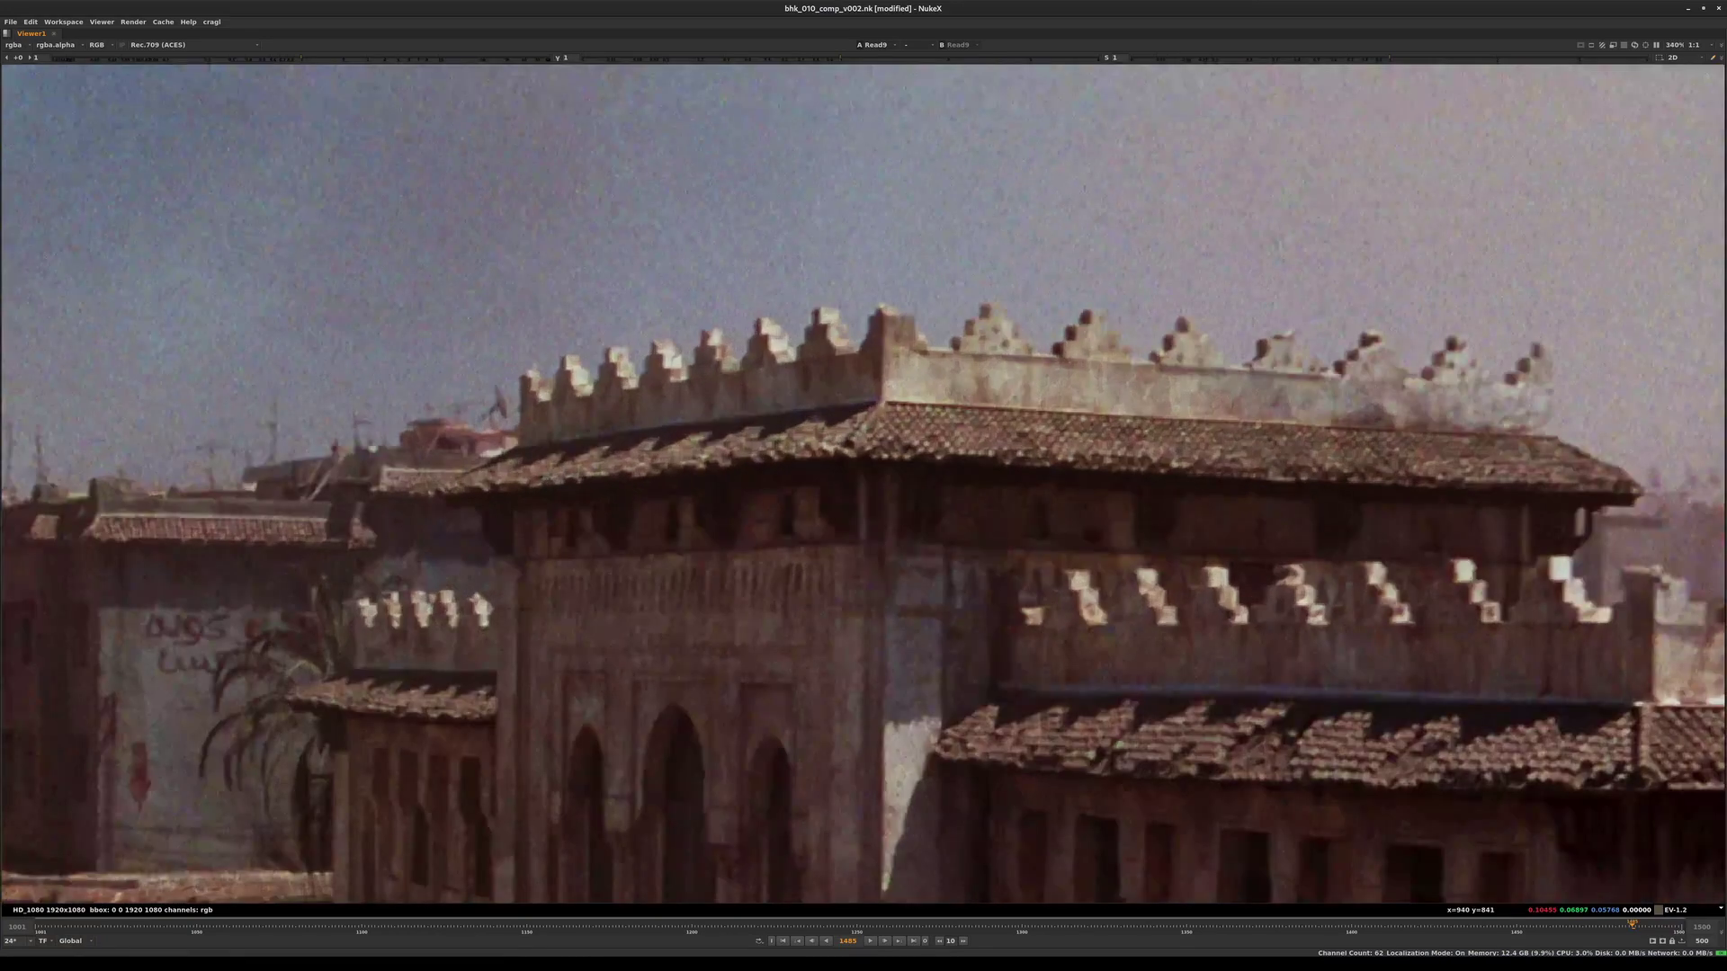
middle_click_drag(1015, 399, 534, 470)
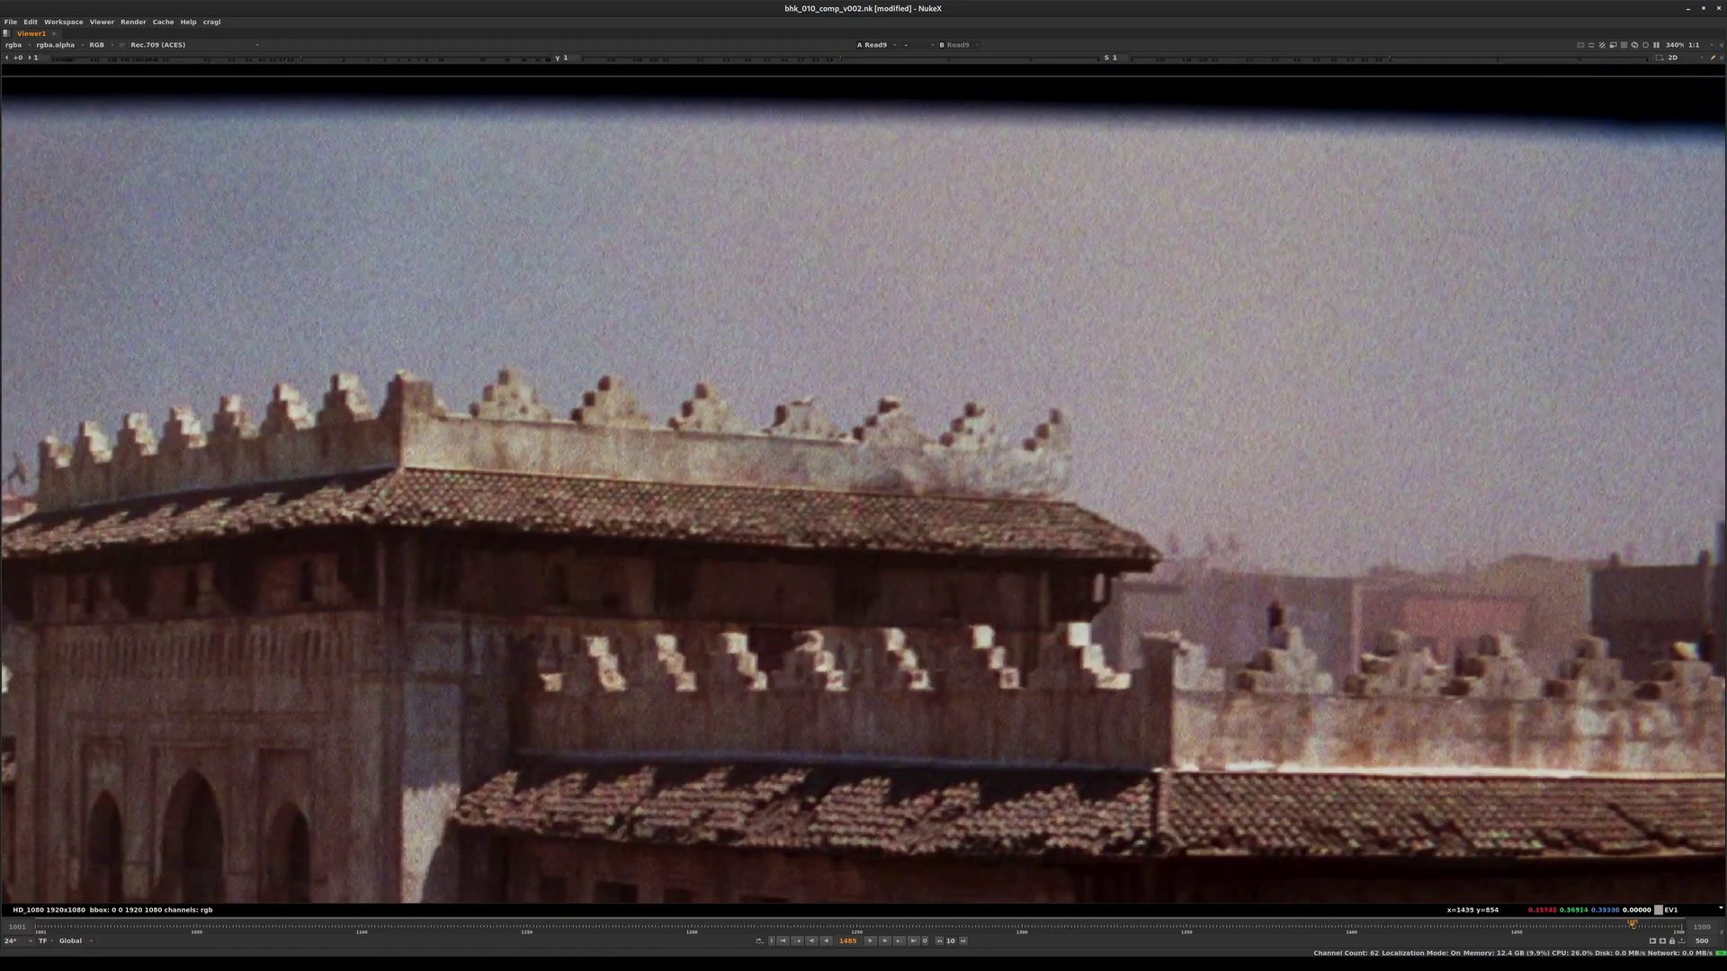
middle_click_drag(1153, 465, 1023, 403)
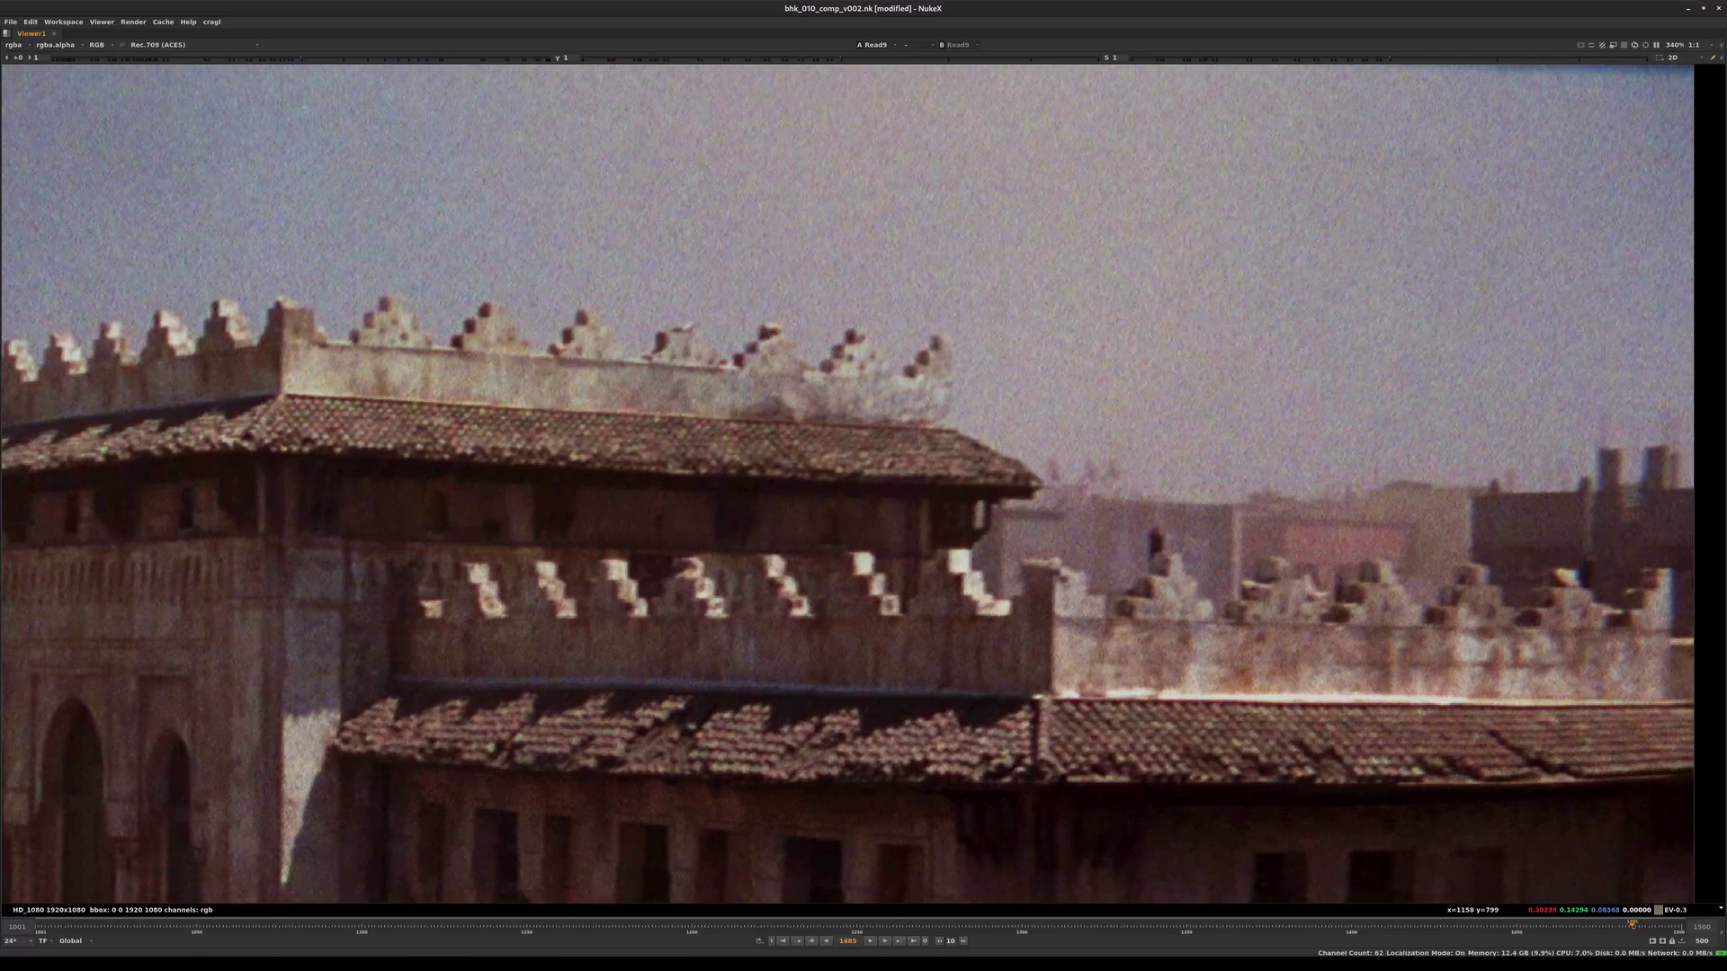
middle_click_drag(204, 373, 593, 415)
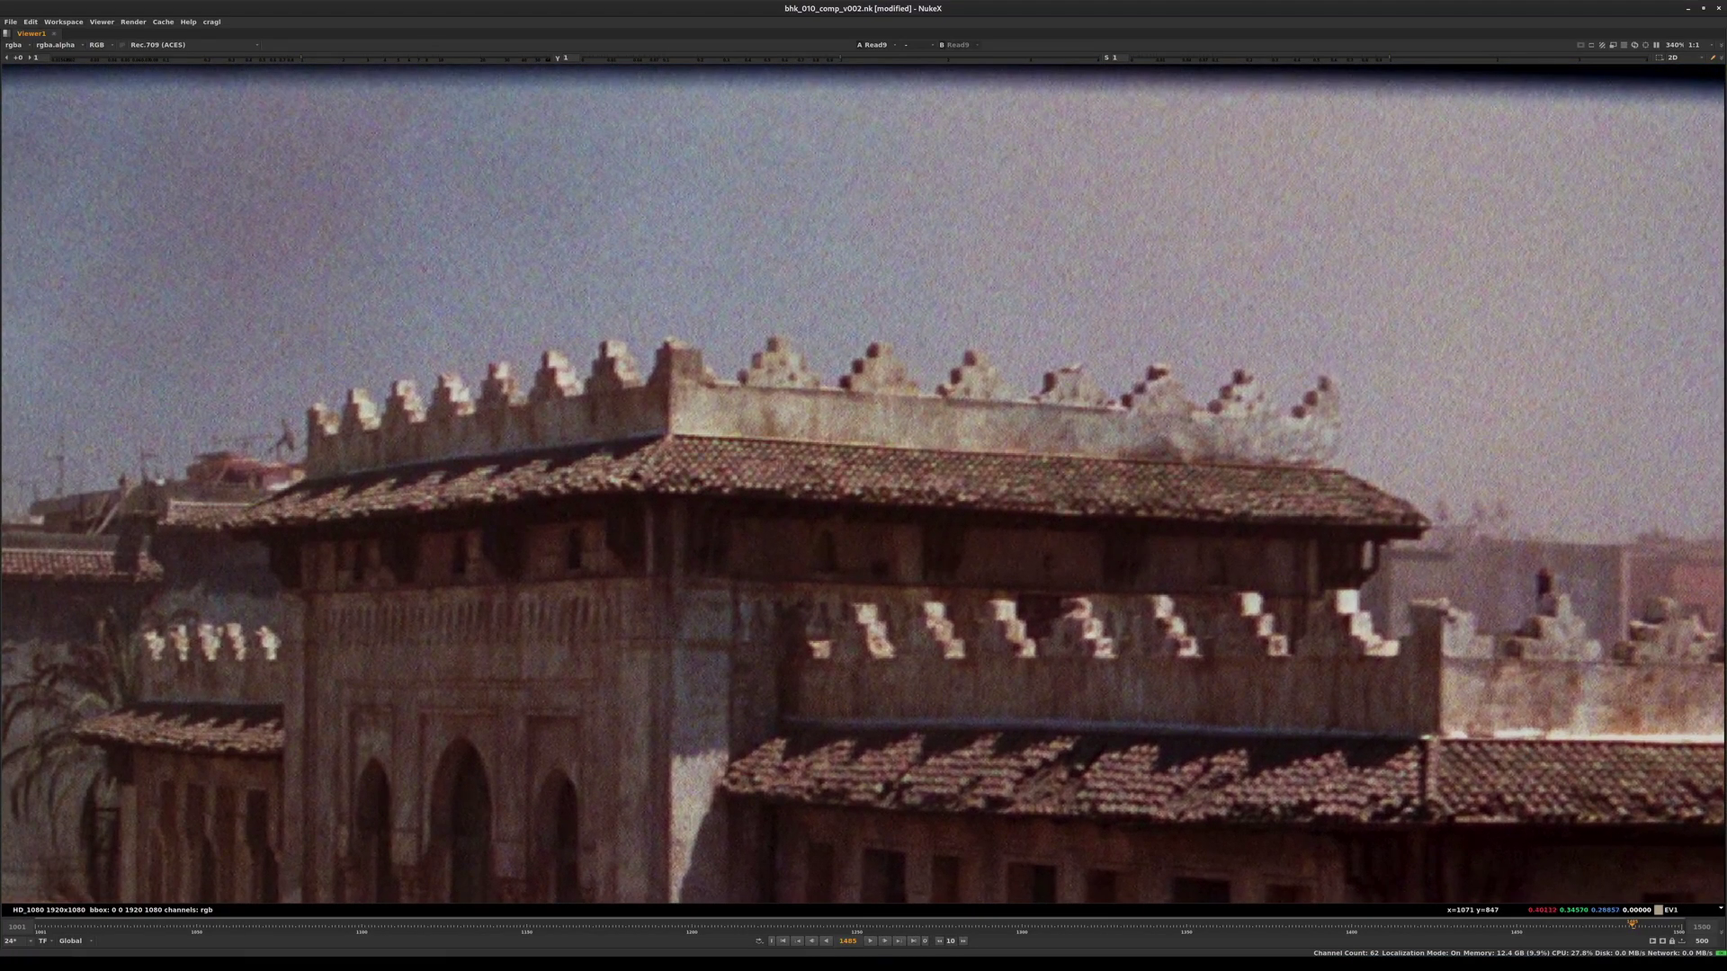
middle_click_drag(783, 399, 1054, 407)
middle_click_drag(869, 423, 599, 188)
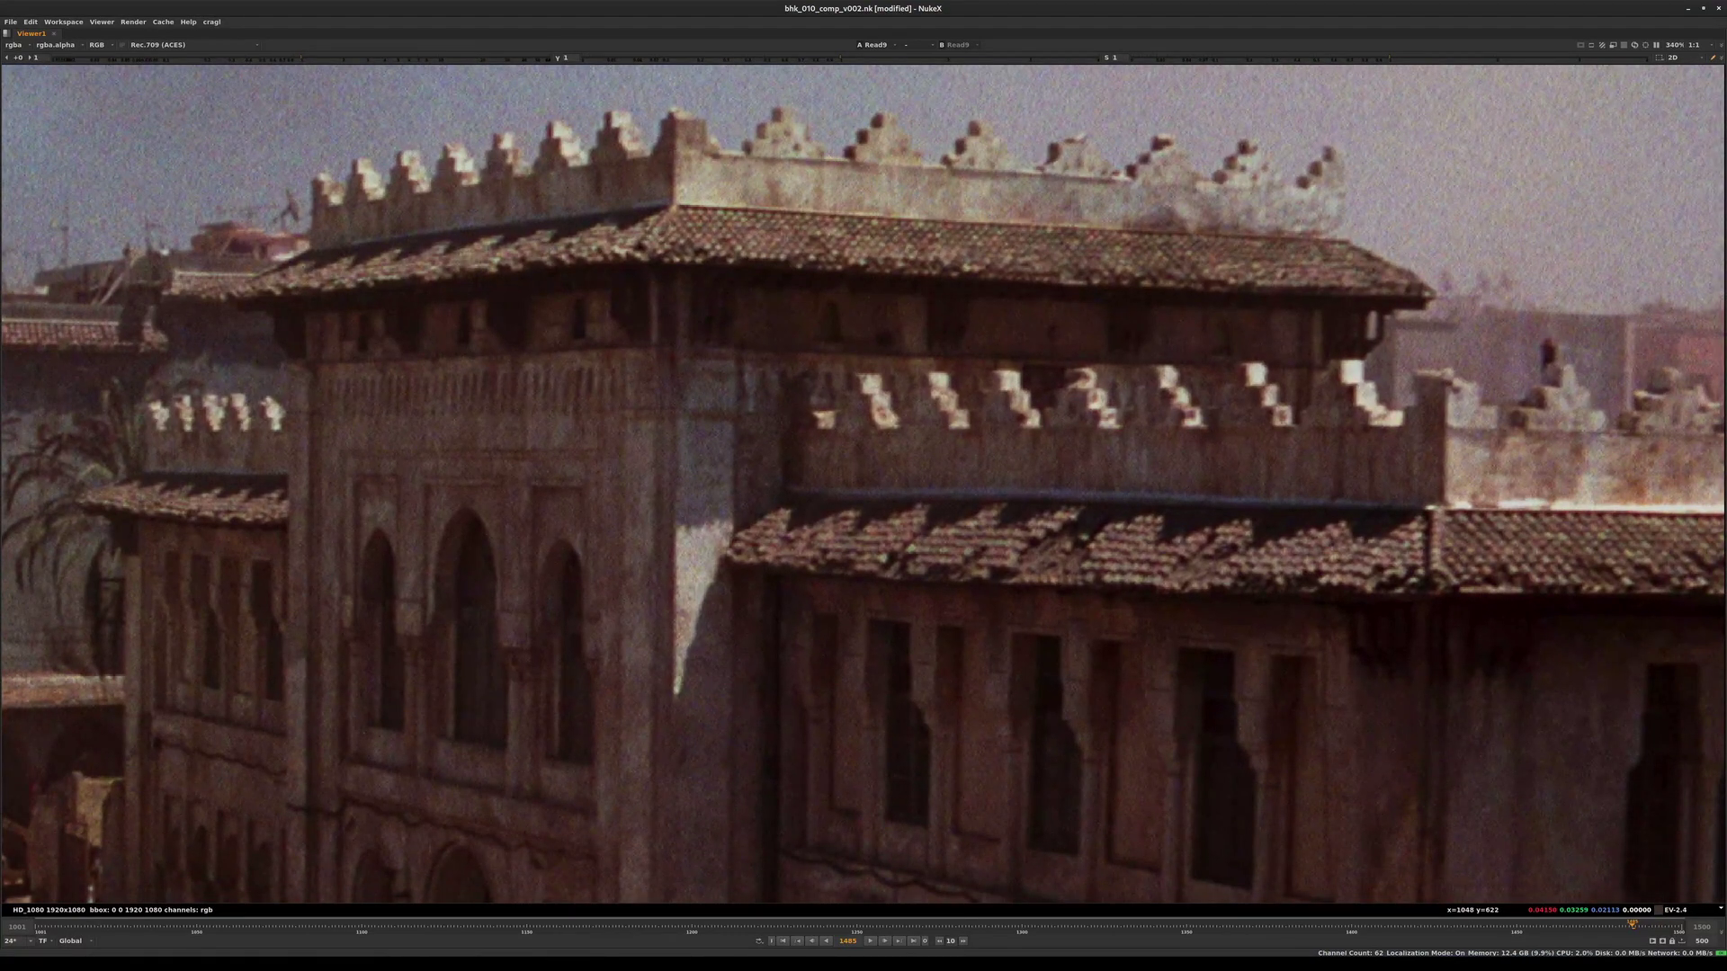
middle_click_drag(1424, 216, 969, 257)
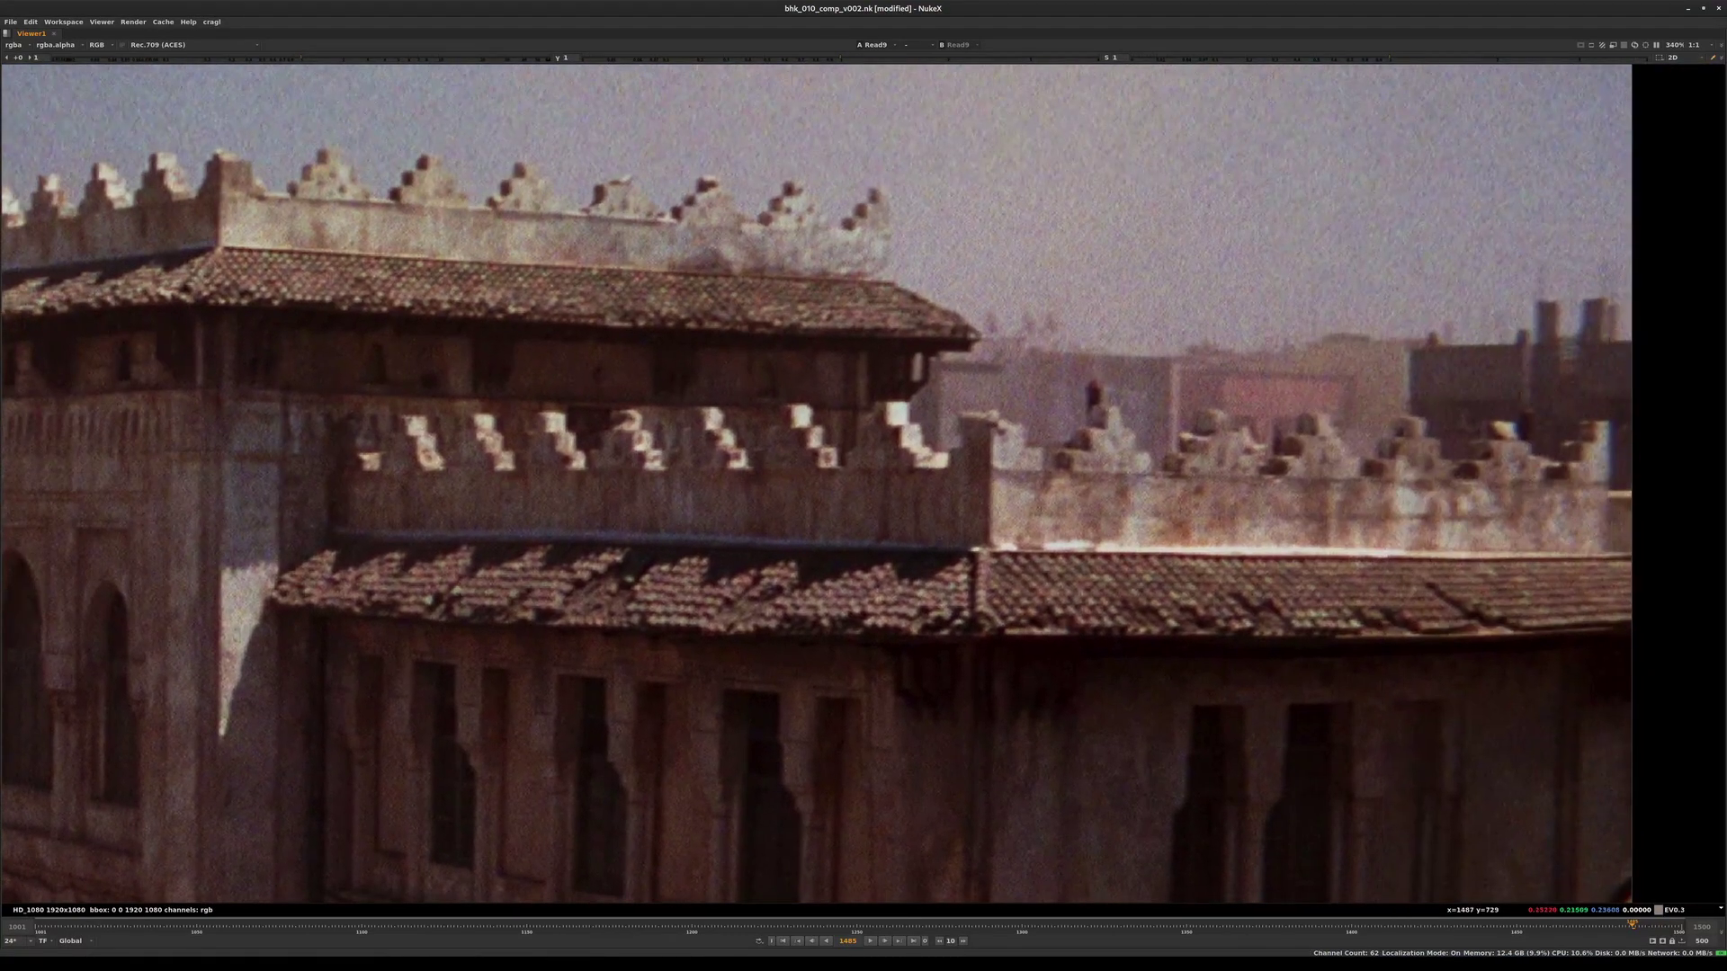
- Inspect the sky and dark facades in the green and blue channels, check the alpha channel, and return to RGB
middle_click_drag(441, 486, 373, 740)
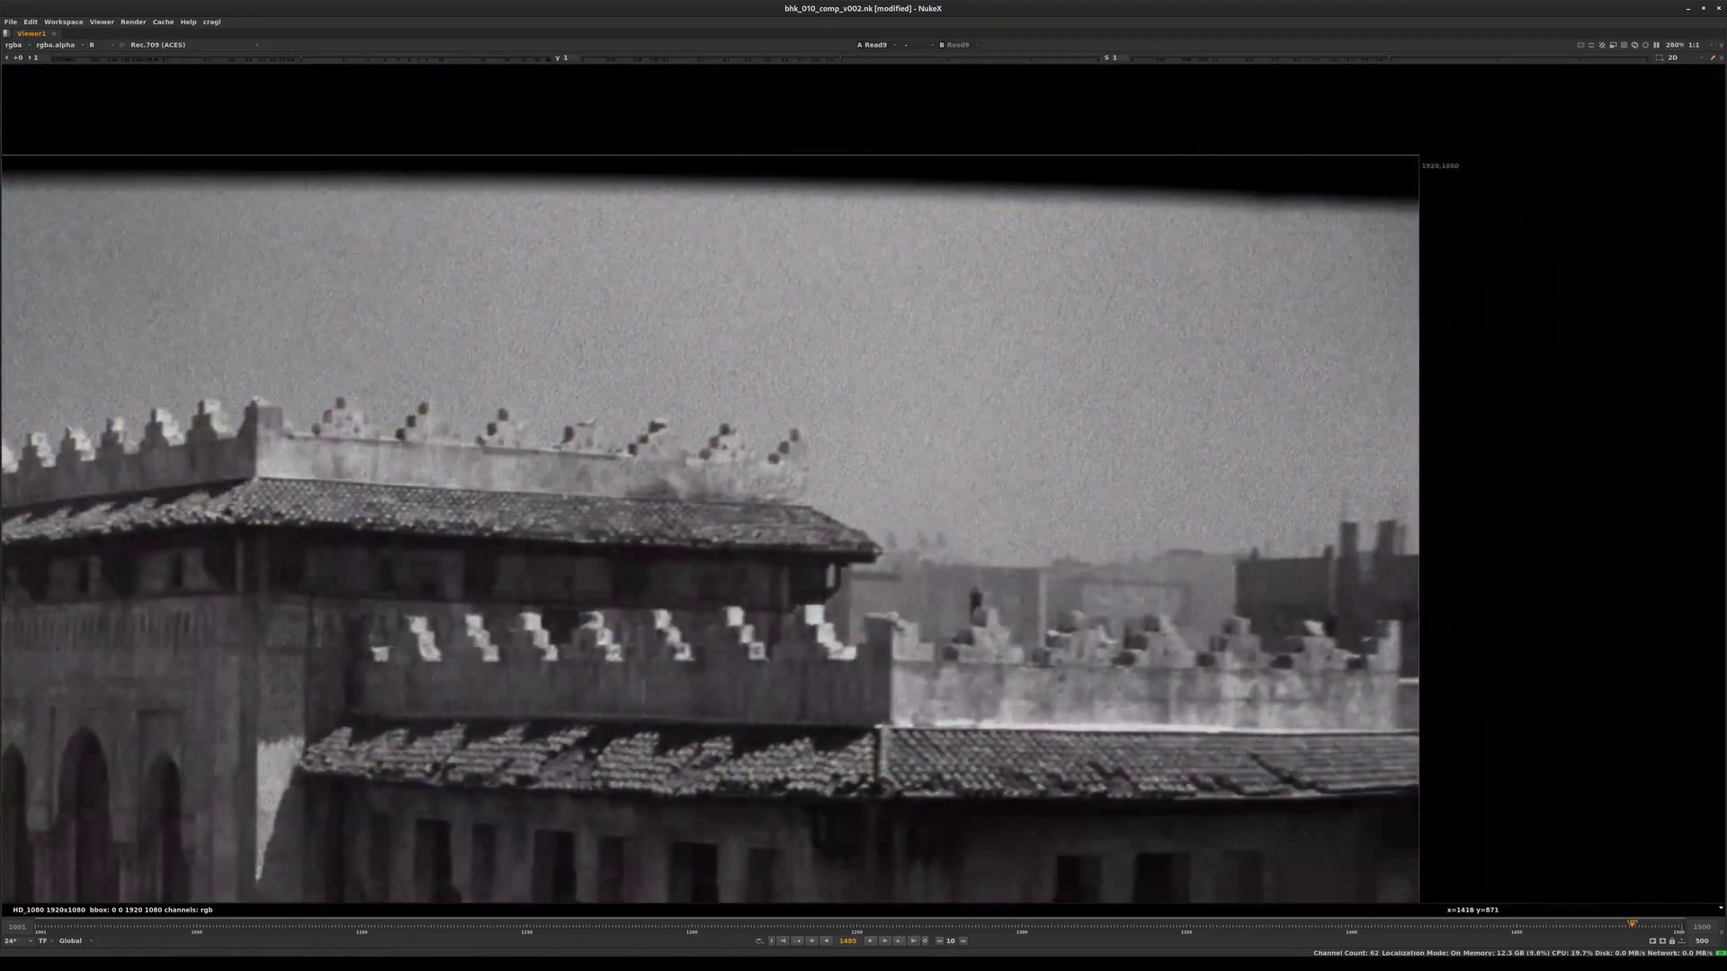
key("g")
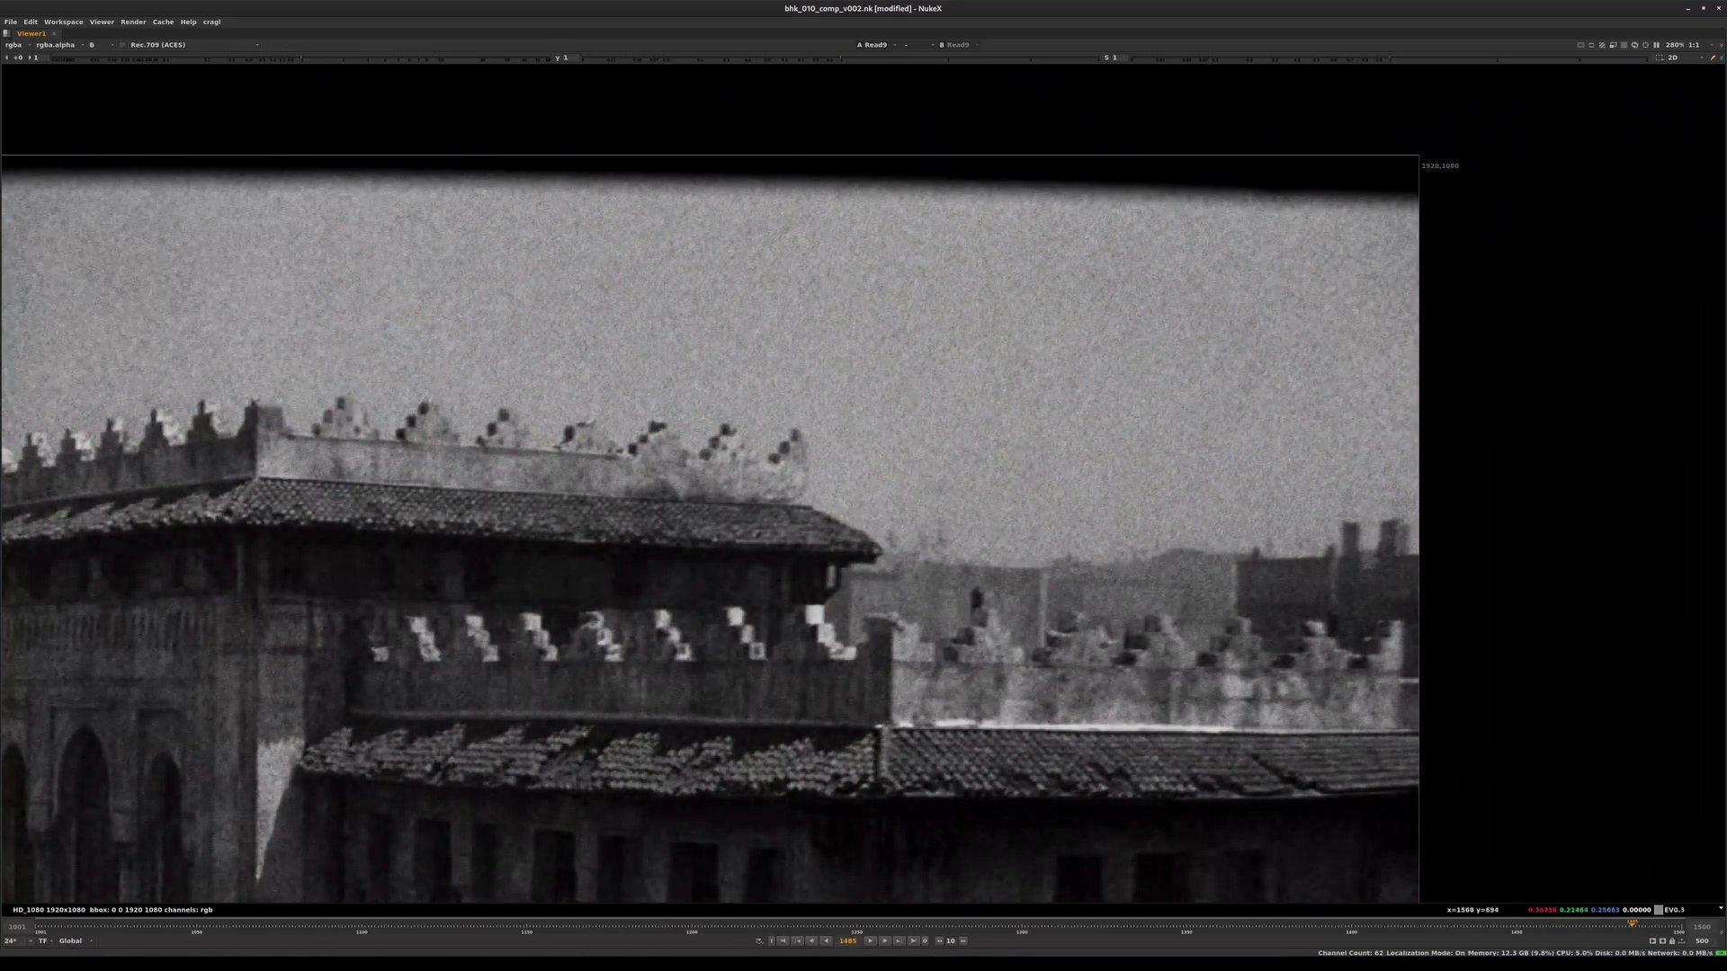
scroll(1066, 692, "up", 1)
middle_click_drag(727, 505, 839, 226)
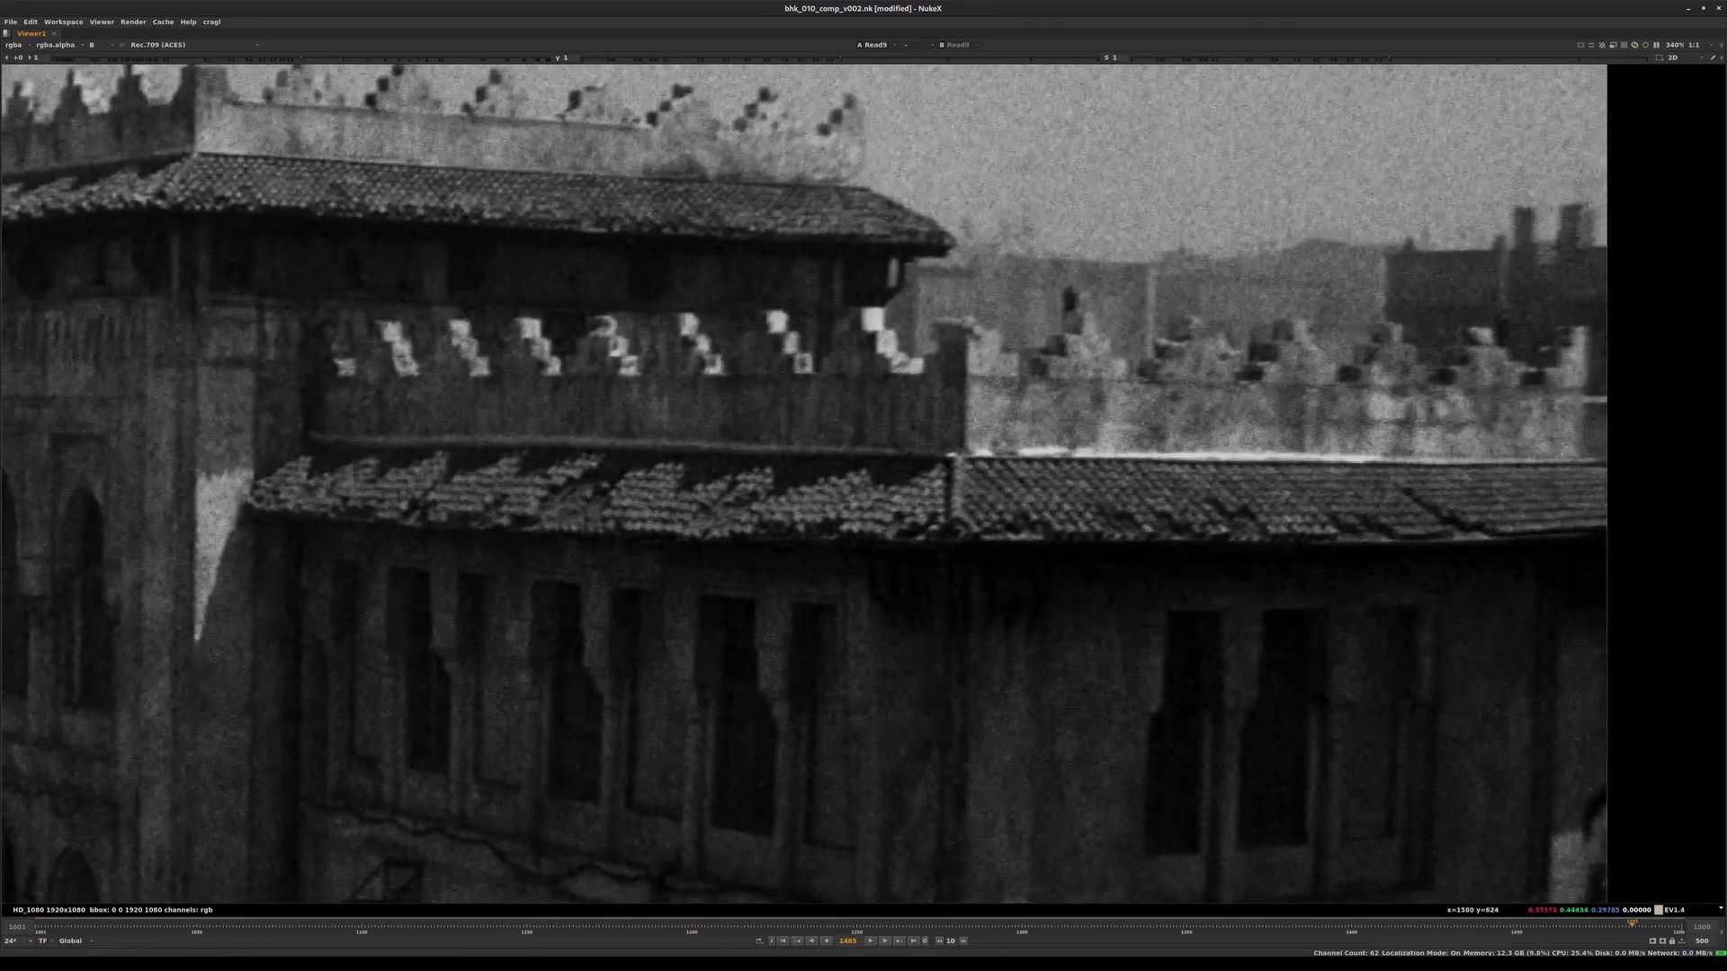
middle_click_drag(1064, 499, 942, 317)
scroll(395, 263, "up", 2)
scroll(962, 564, "down", 3)
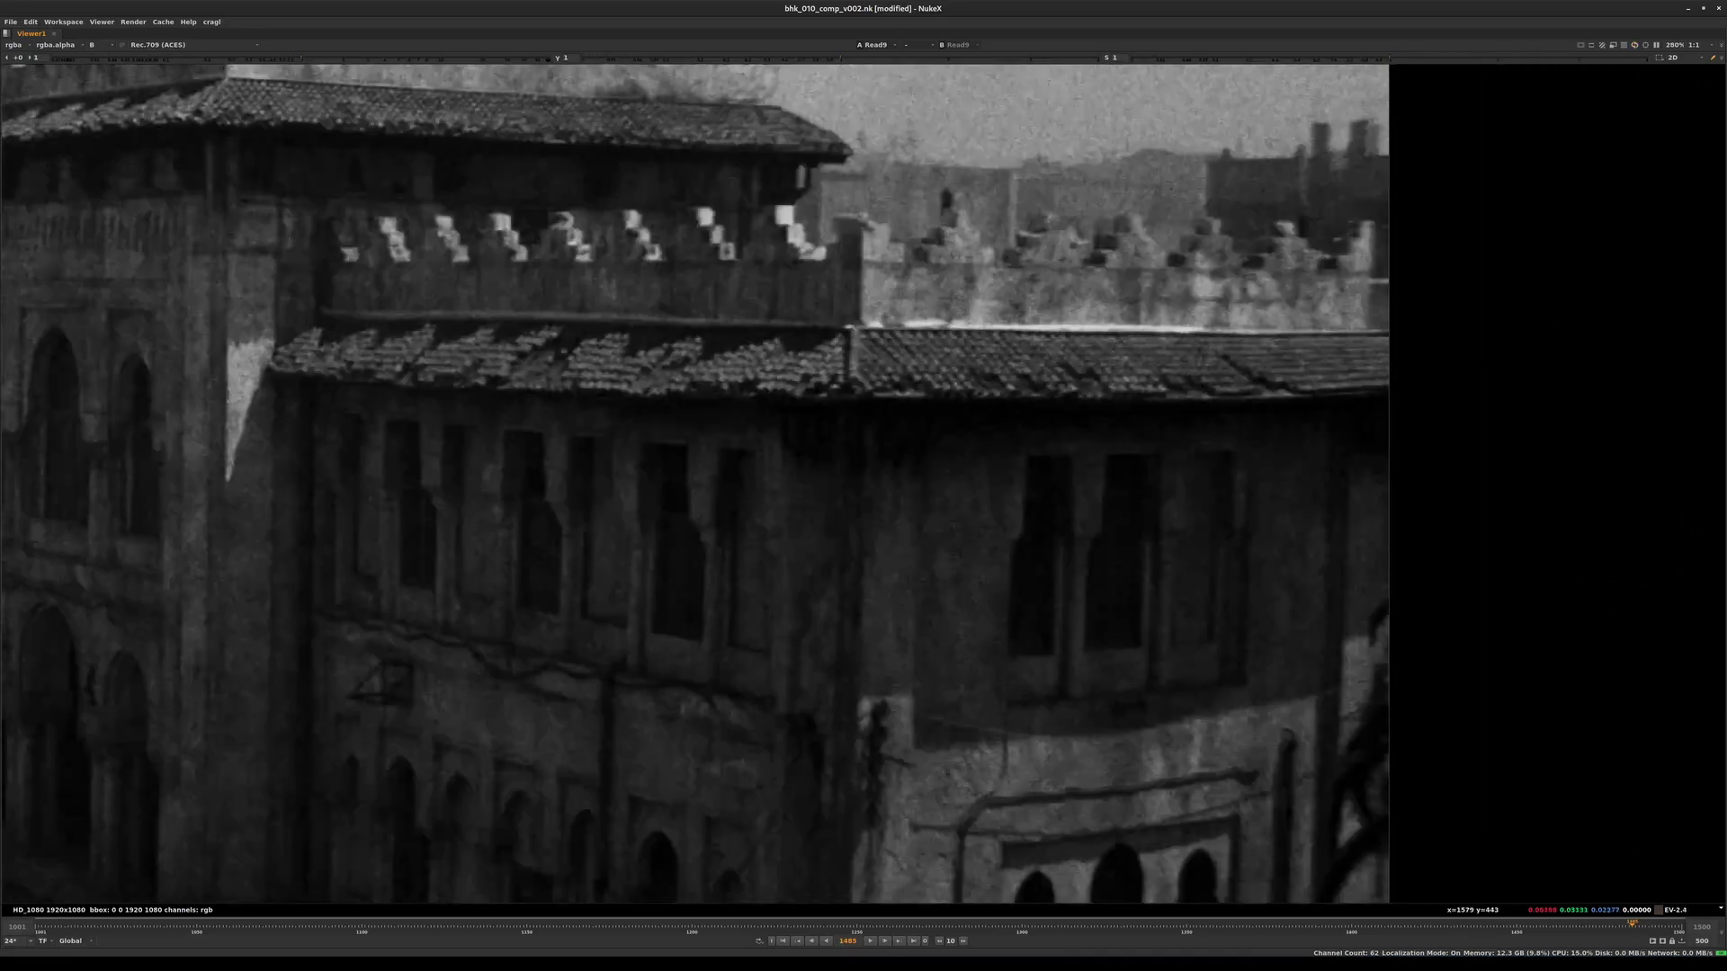
middle_click_drag(879, 540, 1283, 535)
middle_click_drag(865, 578, 1276, 647)
middle_click_drag(814, 528, 910, 679)
key("a")
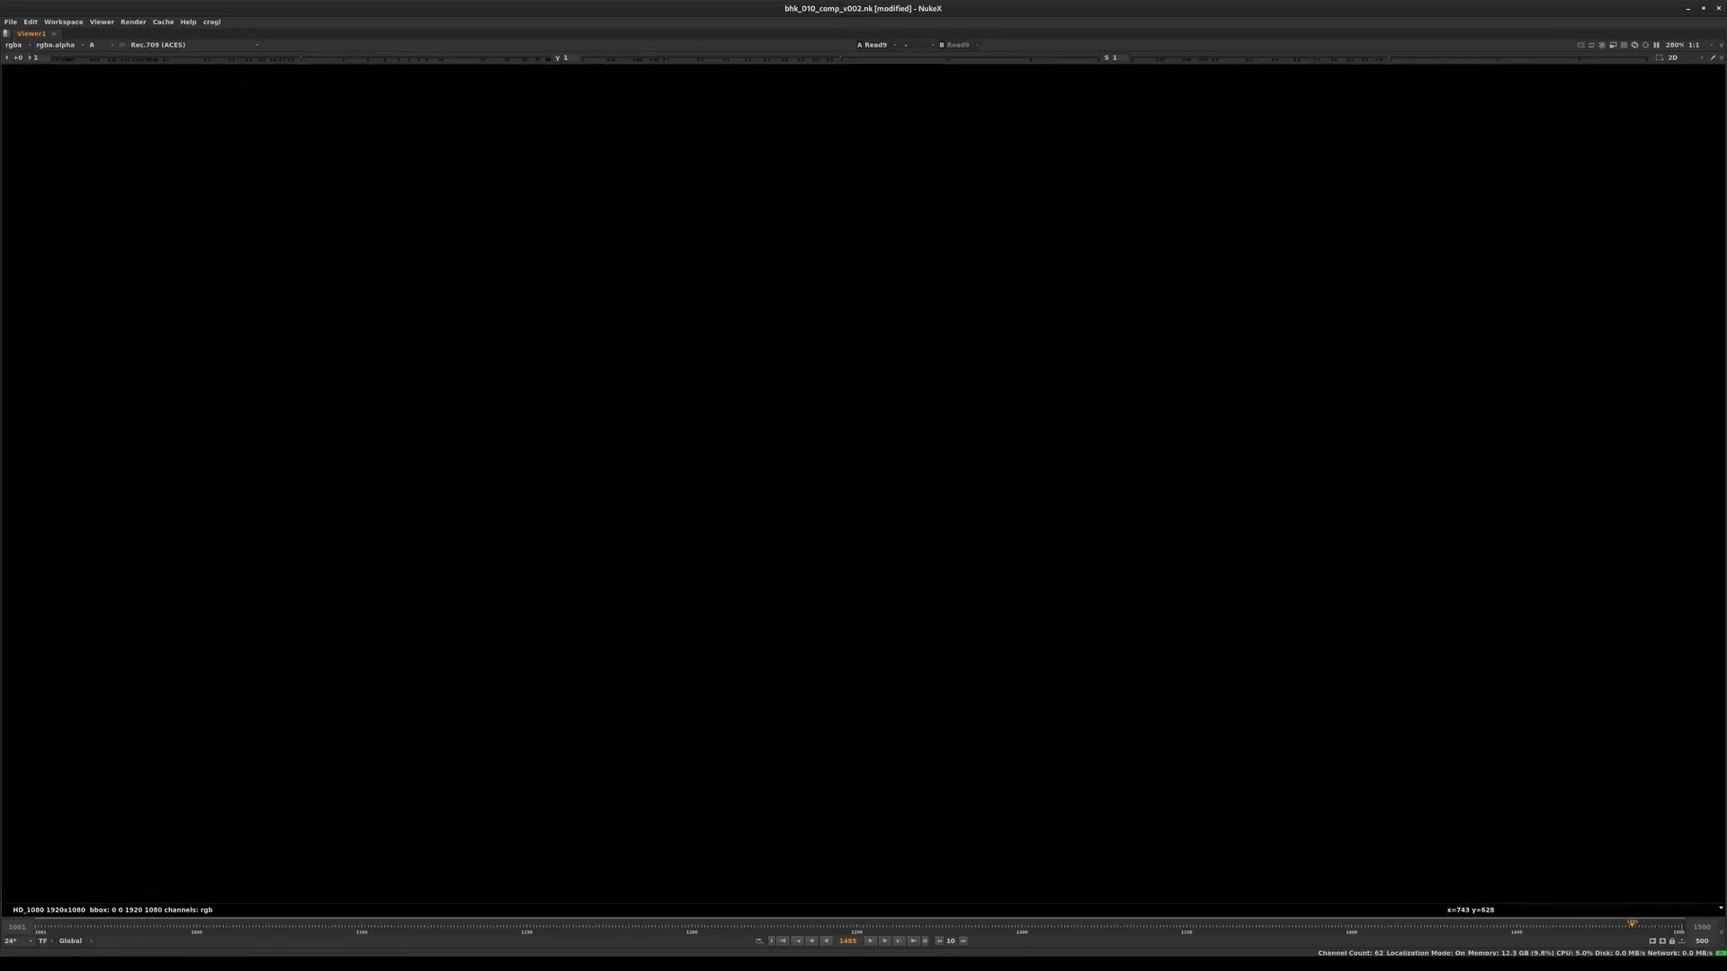
key("a")
- Examine the sky, its soft upper edge and the battlement line across the full width of the colour plate
middle_click_drag(879, 494, 690, 740)
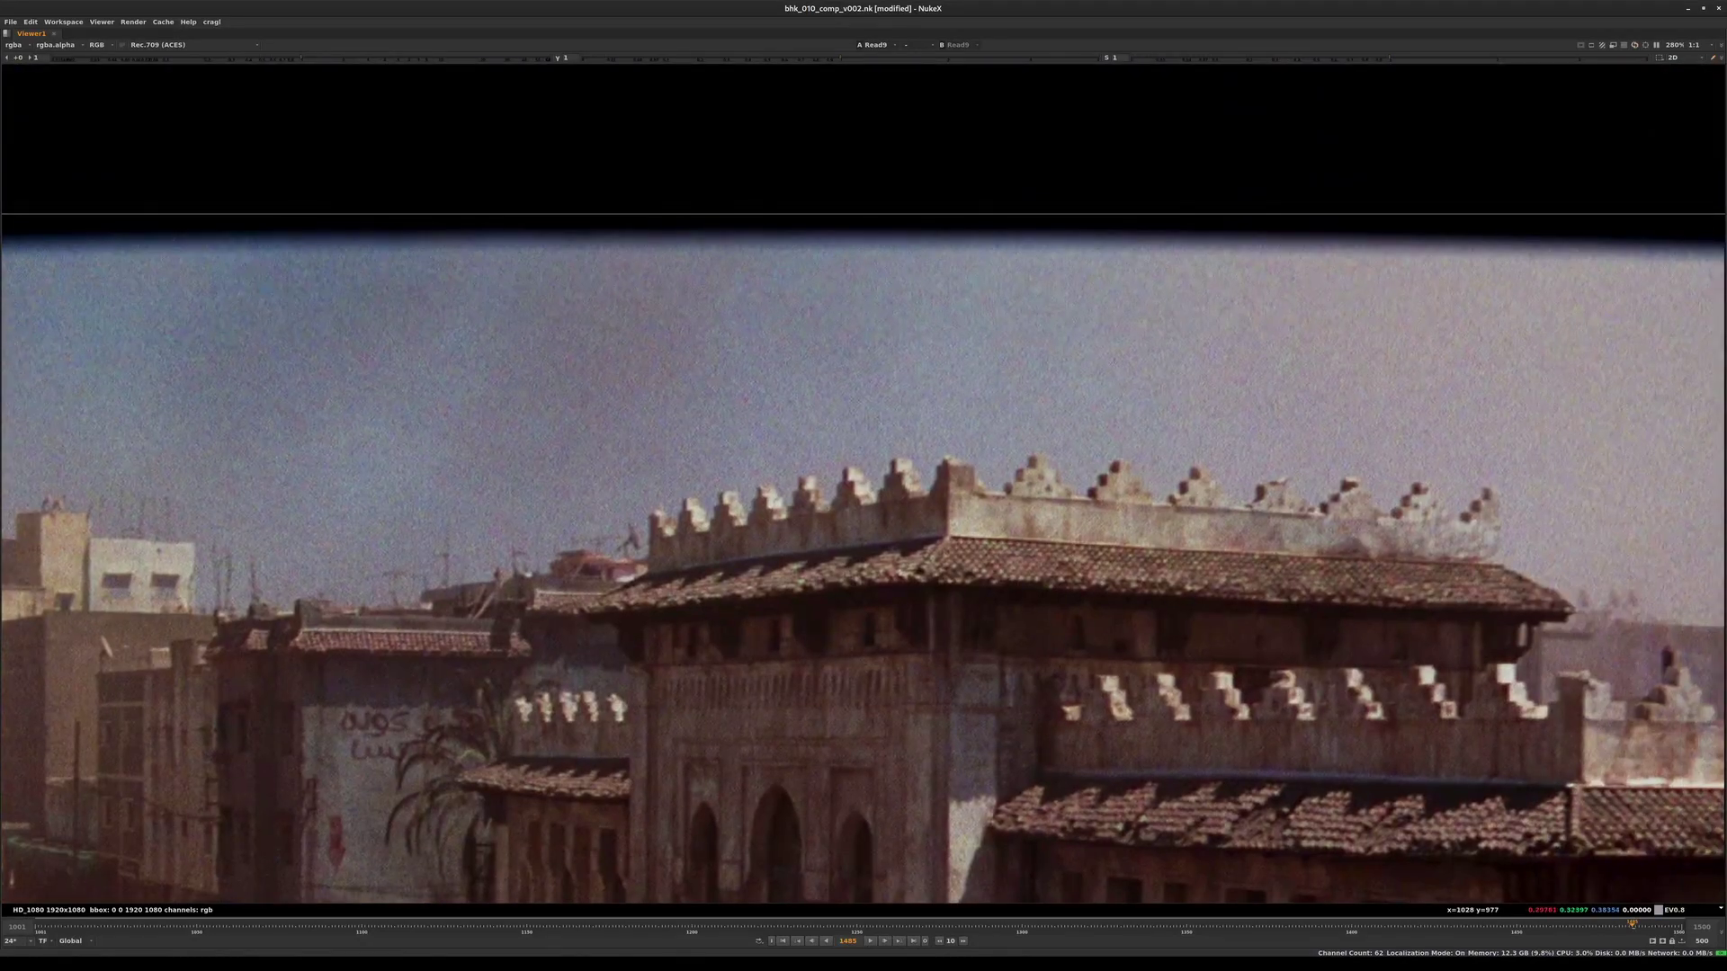
middle_click_drag(958, 558, 1411, 539)
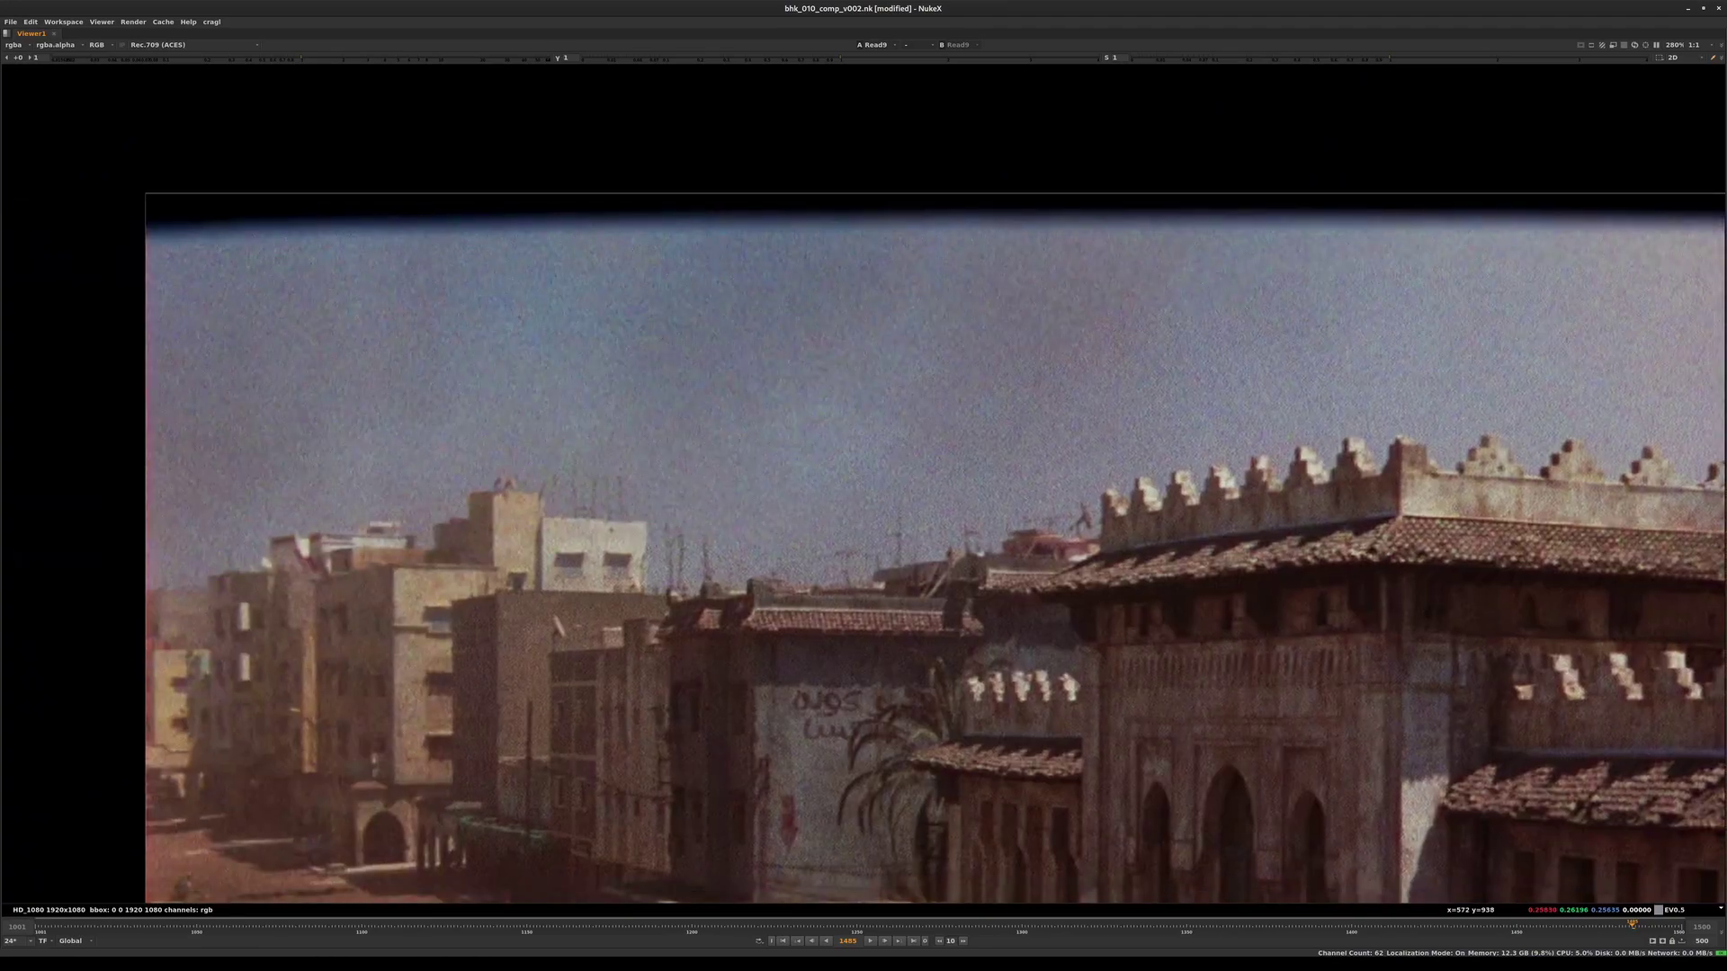
middle_click_drag(1099, 473, 408, 466)
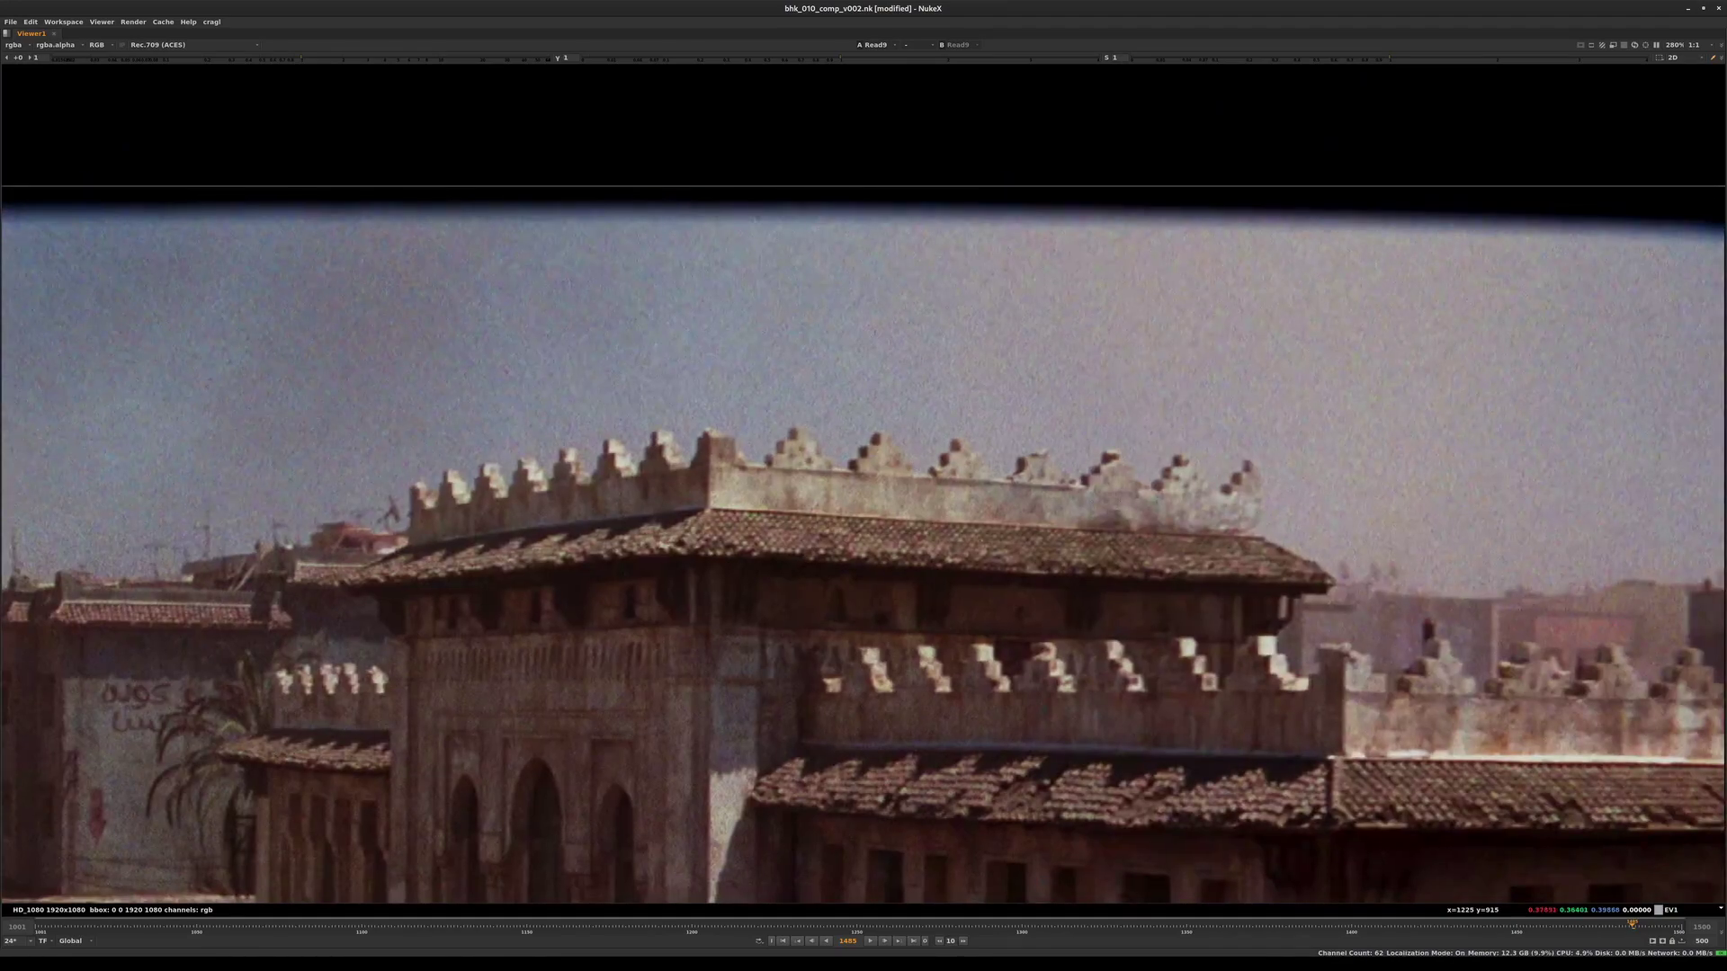
middle_click_drag(718, 532, 448, 528)
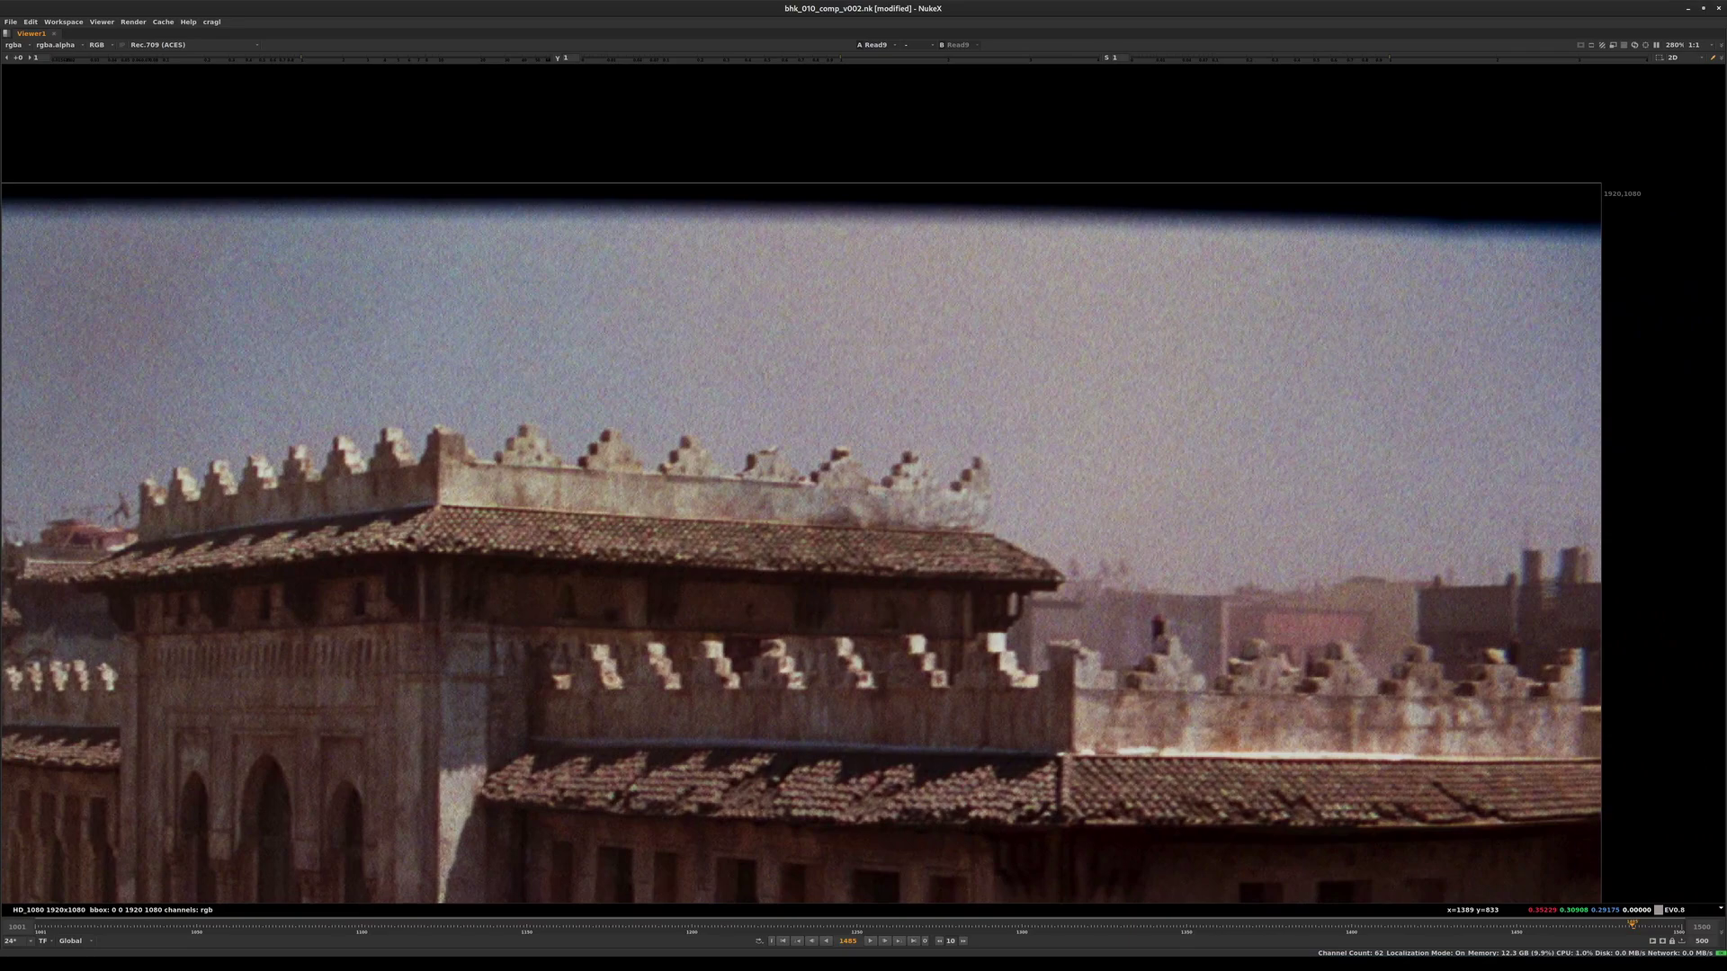
middle_click_drag(1024, 468, 738, 472)
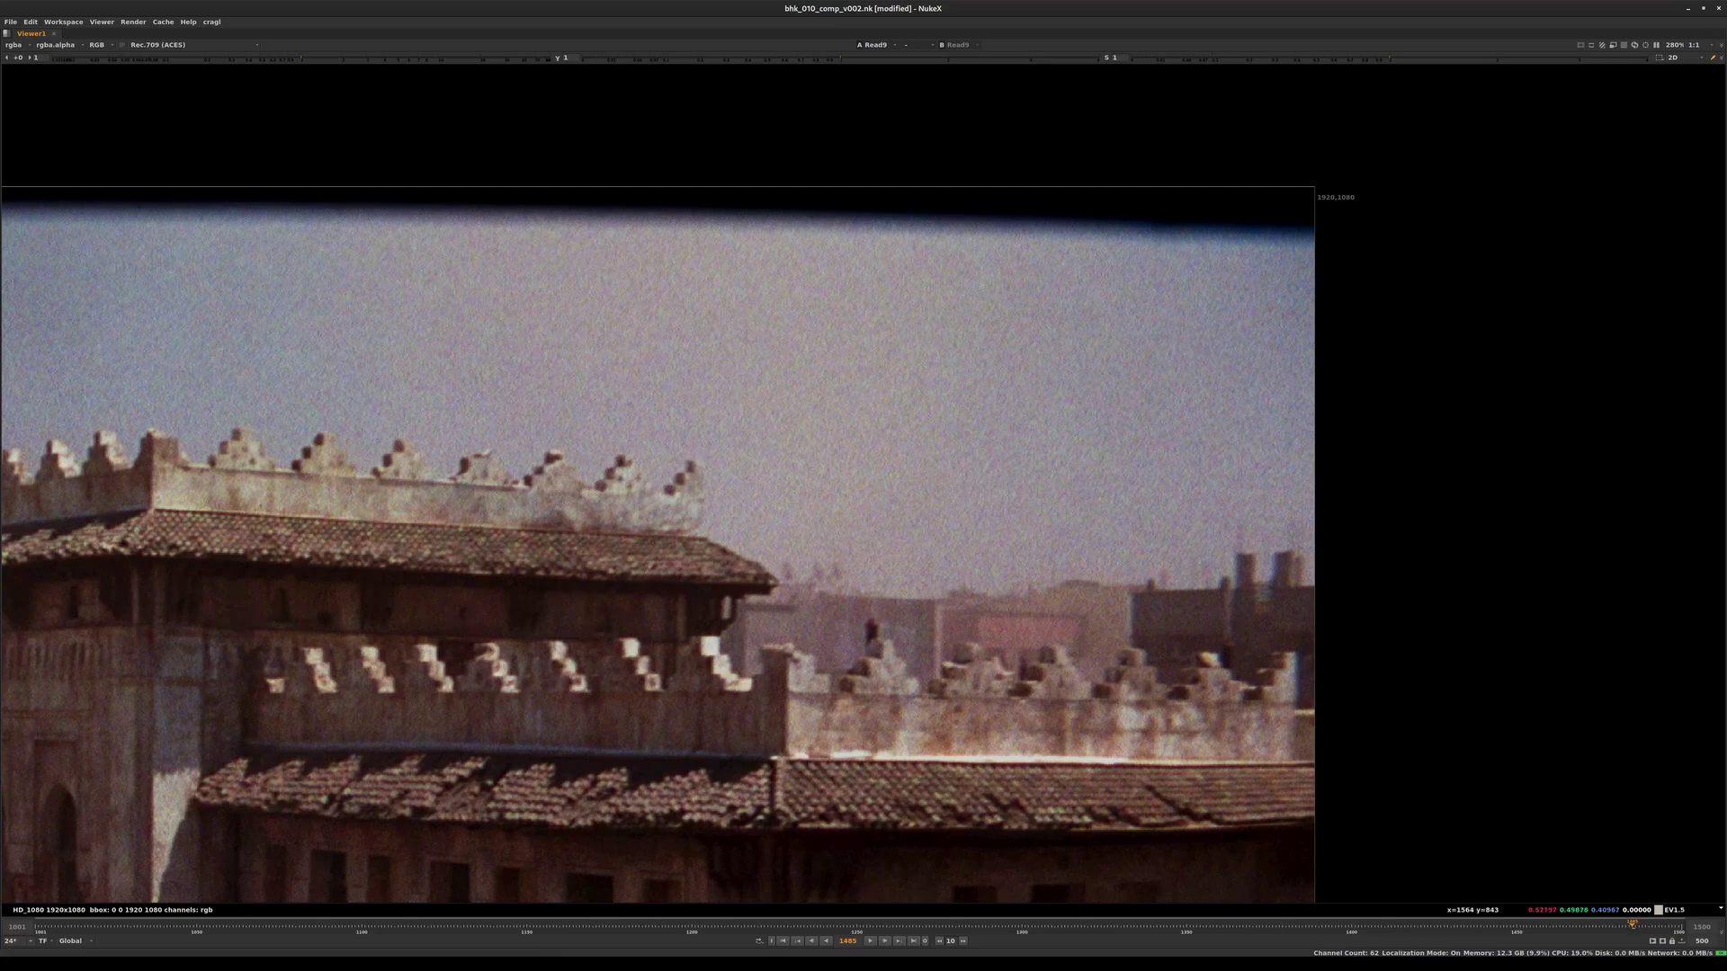
middle_click_drag(311, 510, 987, 566)
scroll(778, 508, "up", 2)
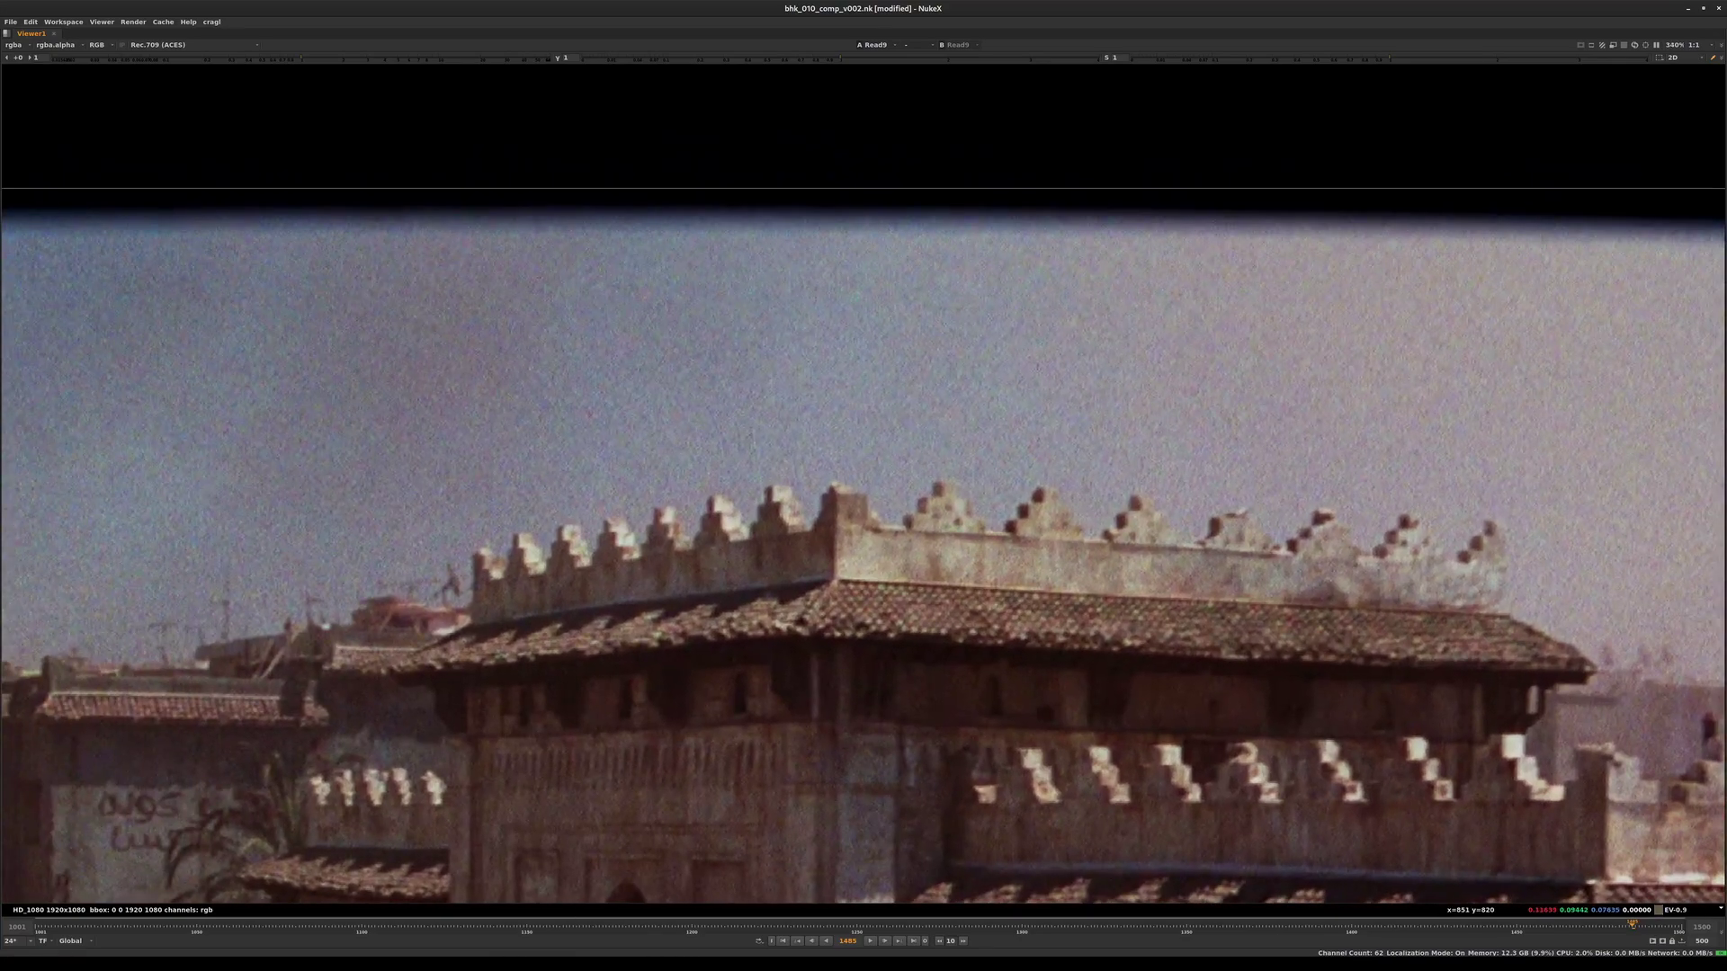
middle_click_drag(908, 567, 1394, 517)
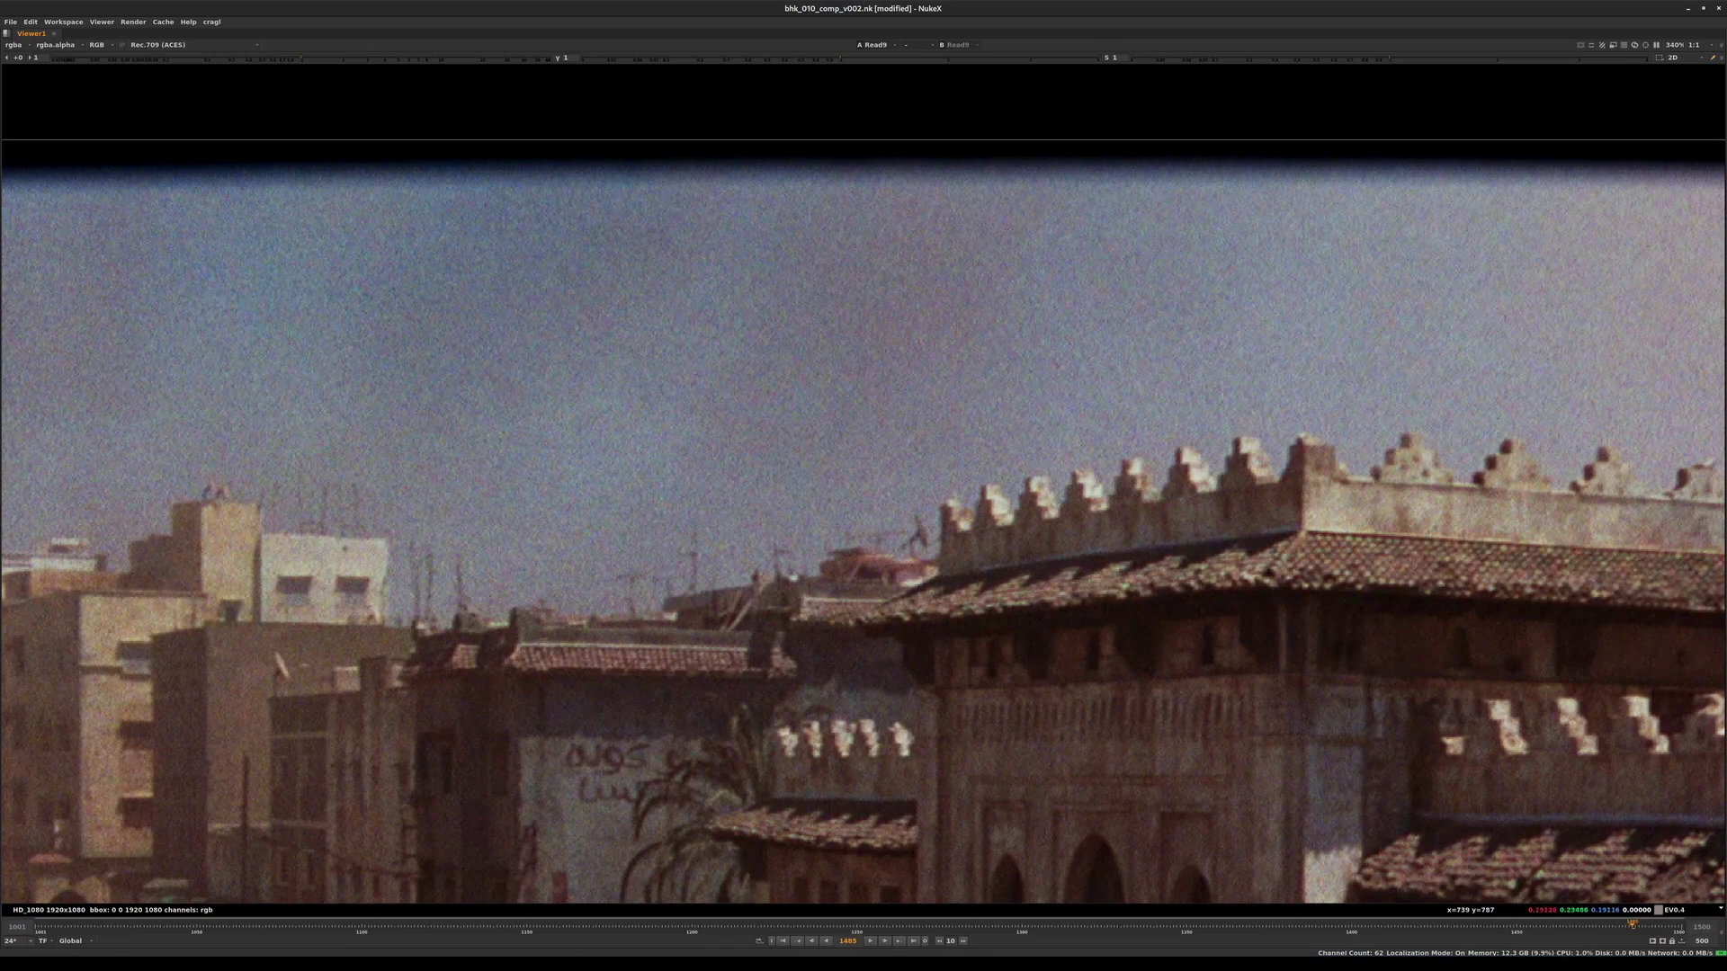
scroll(760, 540, "down", 2)
middle_click_drag(785, 509, 639, 526)
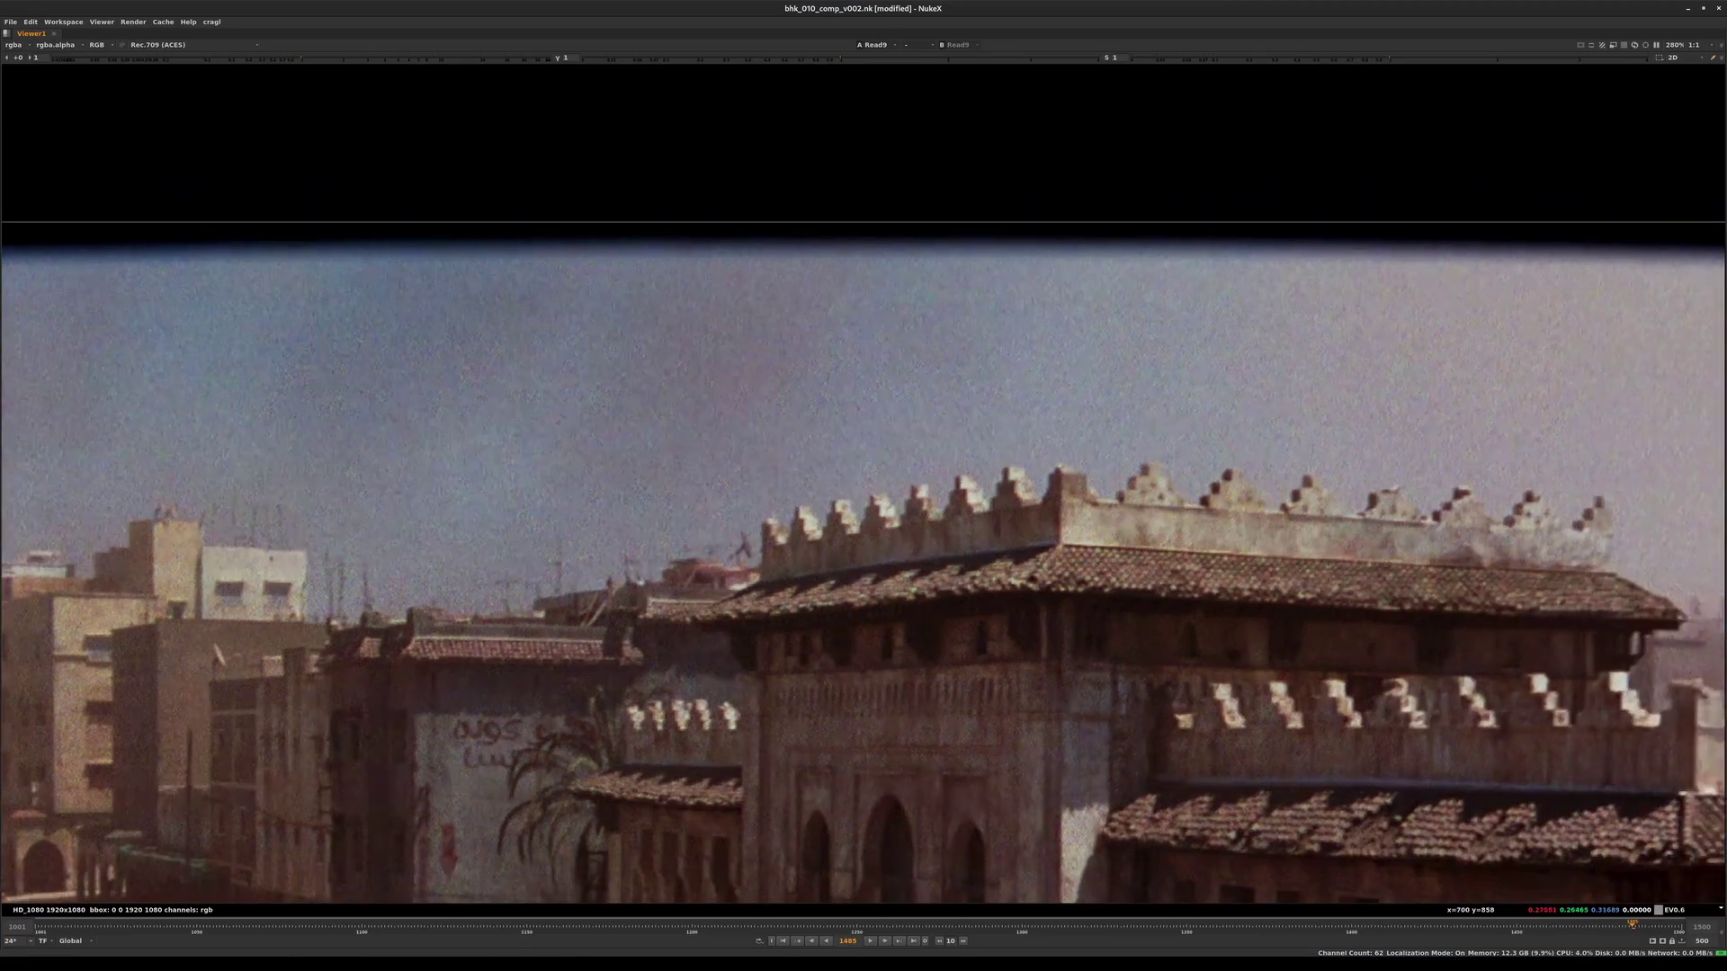
- Examine the sky grain, soft upper edge and stepped battlements across the colour plate from its left side to its right edge
middle_click_drag(1225, 468, 693, 485)
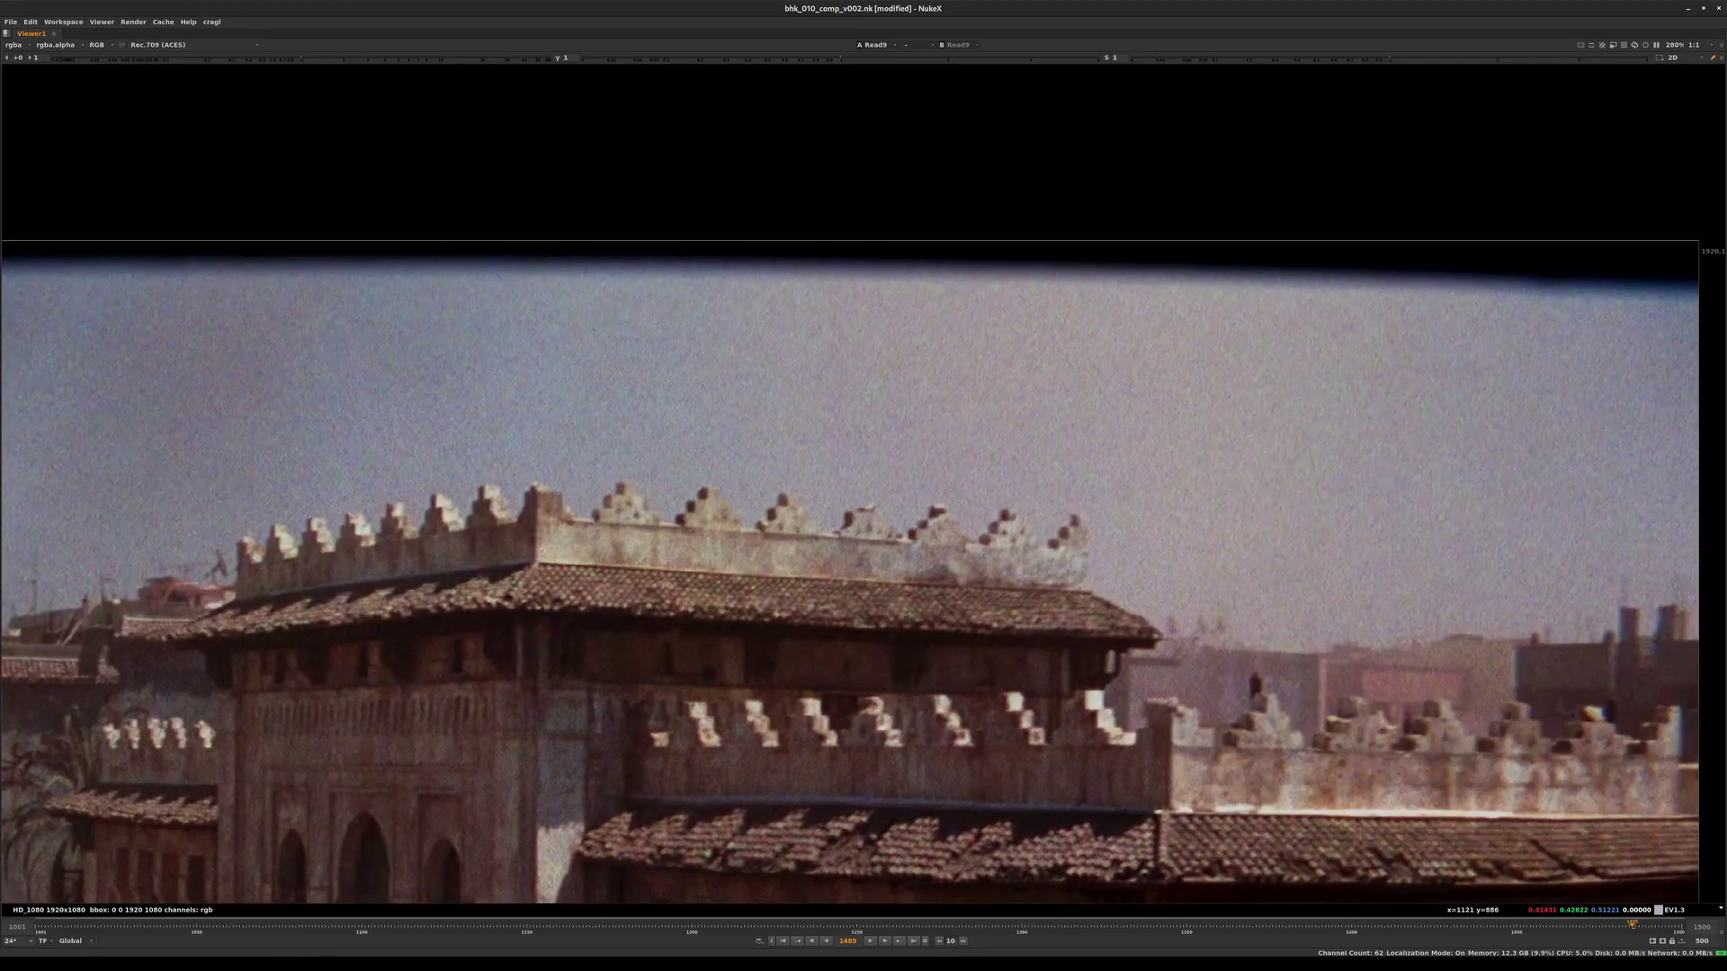
middle_click_drag(446, 466, 875, 470)
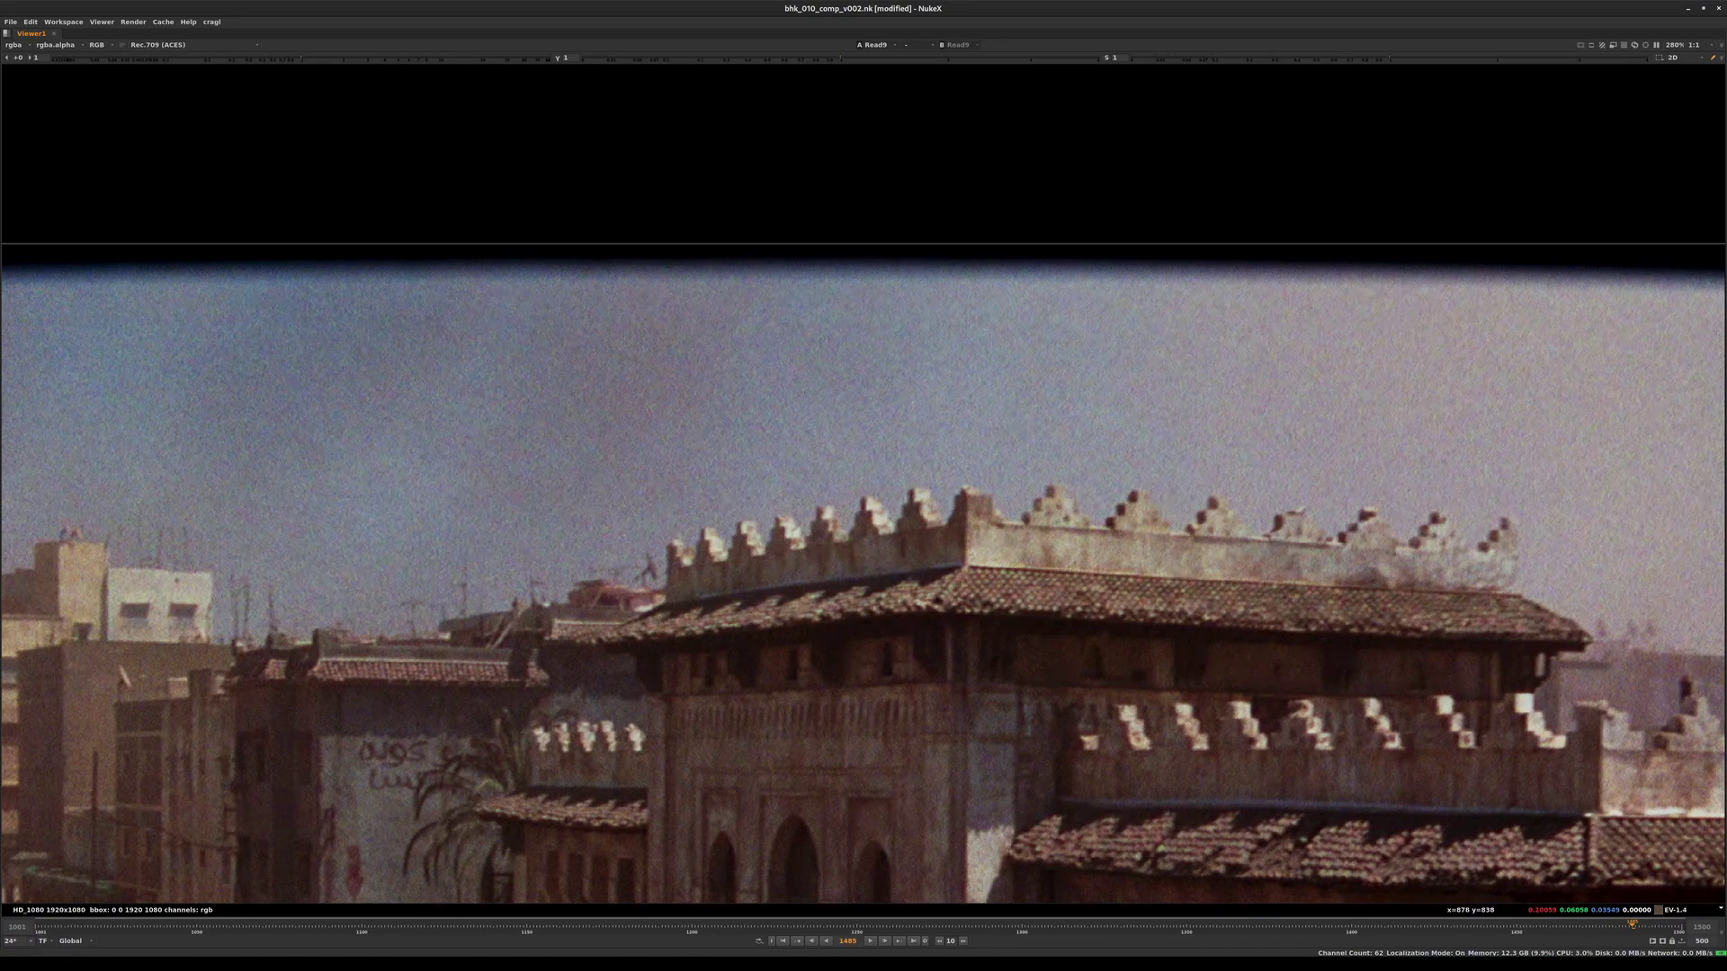
scroll(539, 549, "down", 1)
middle_click_drag(495, 524, 878, 485)
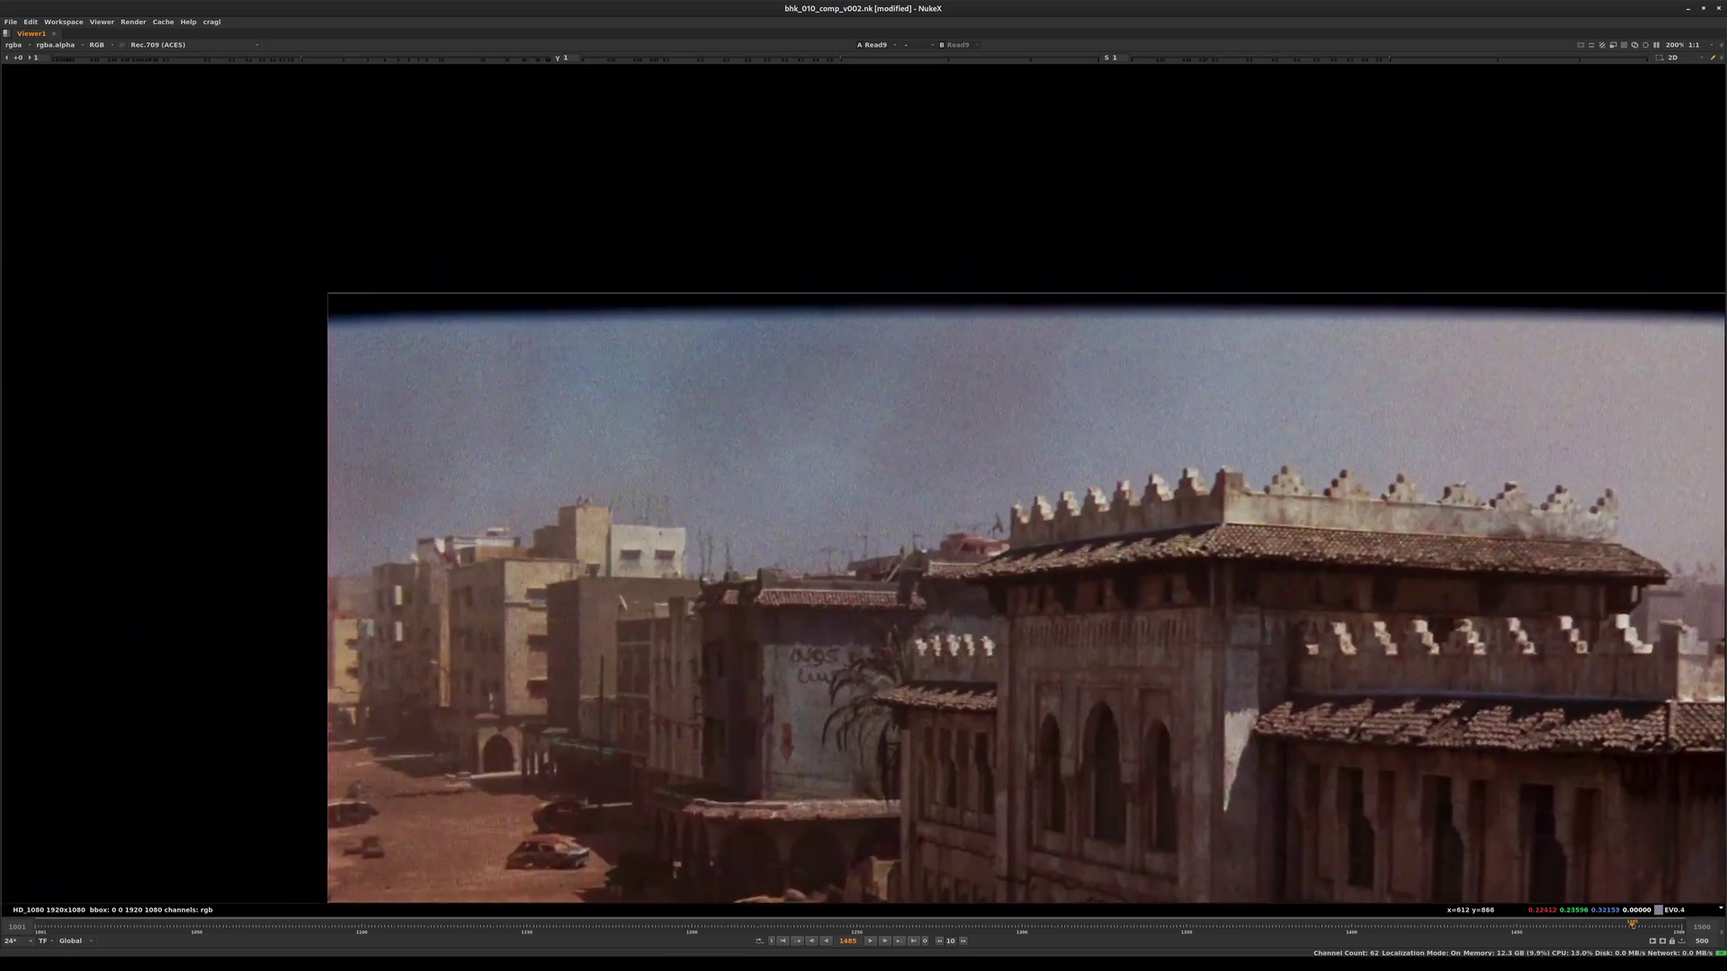
key("plus")
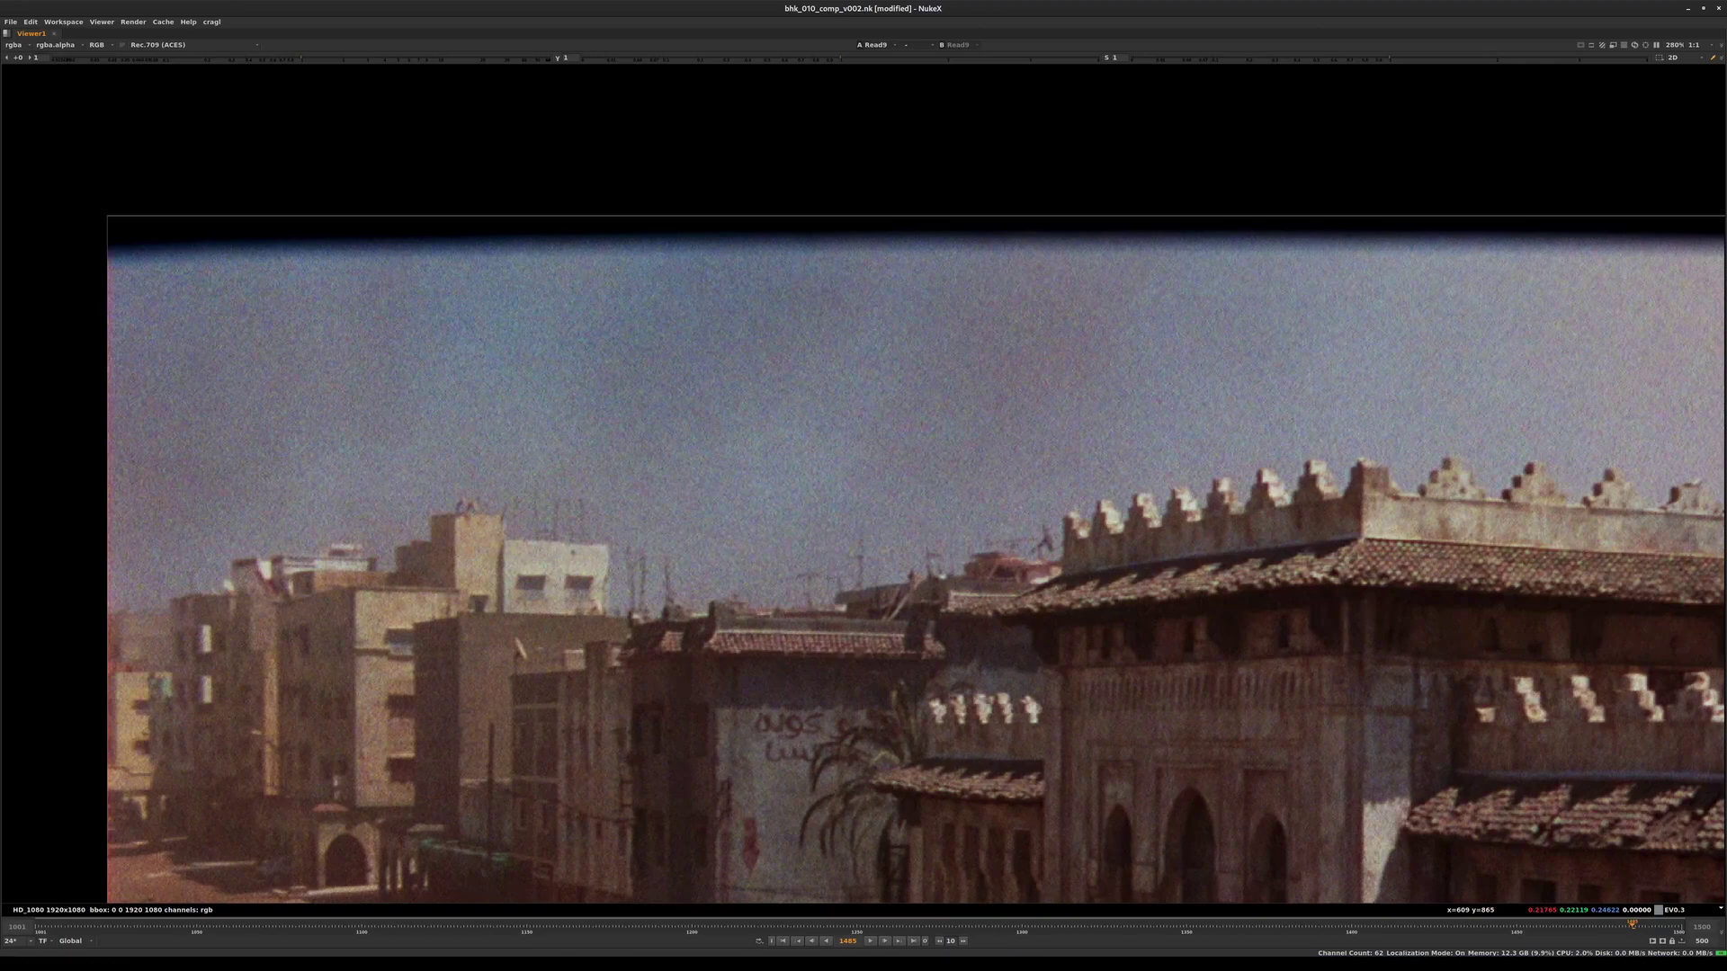
middle_click_drag(1057, 537, 735, 536)
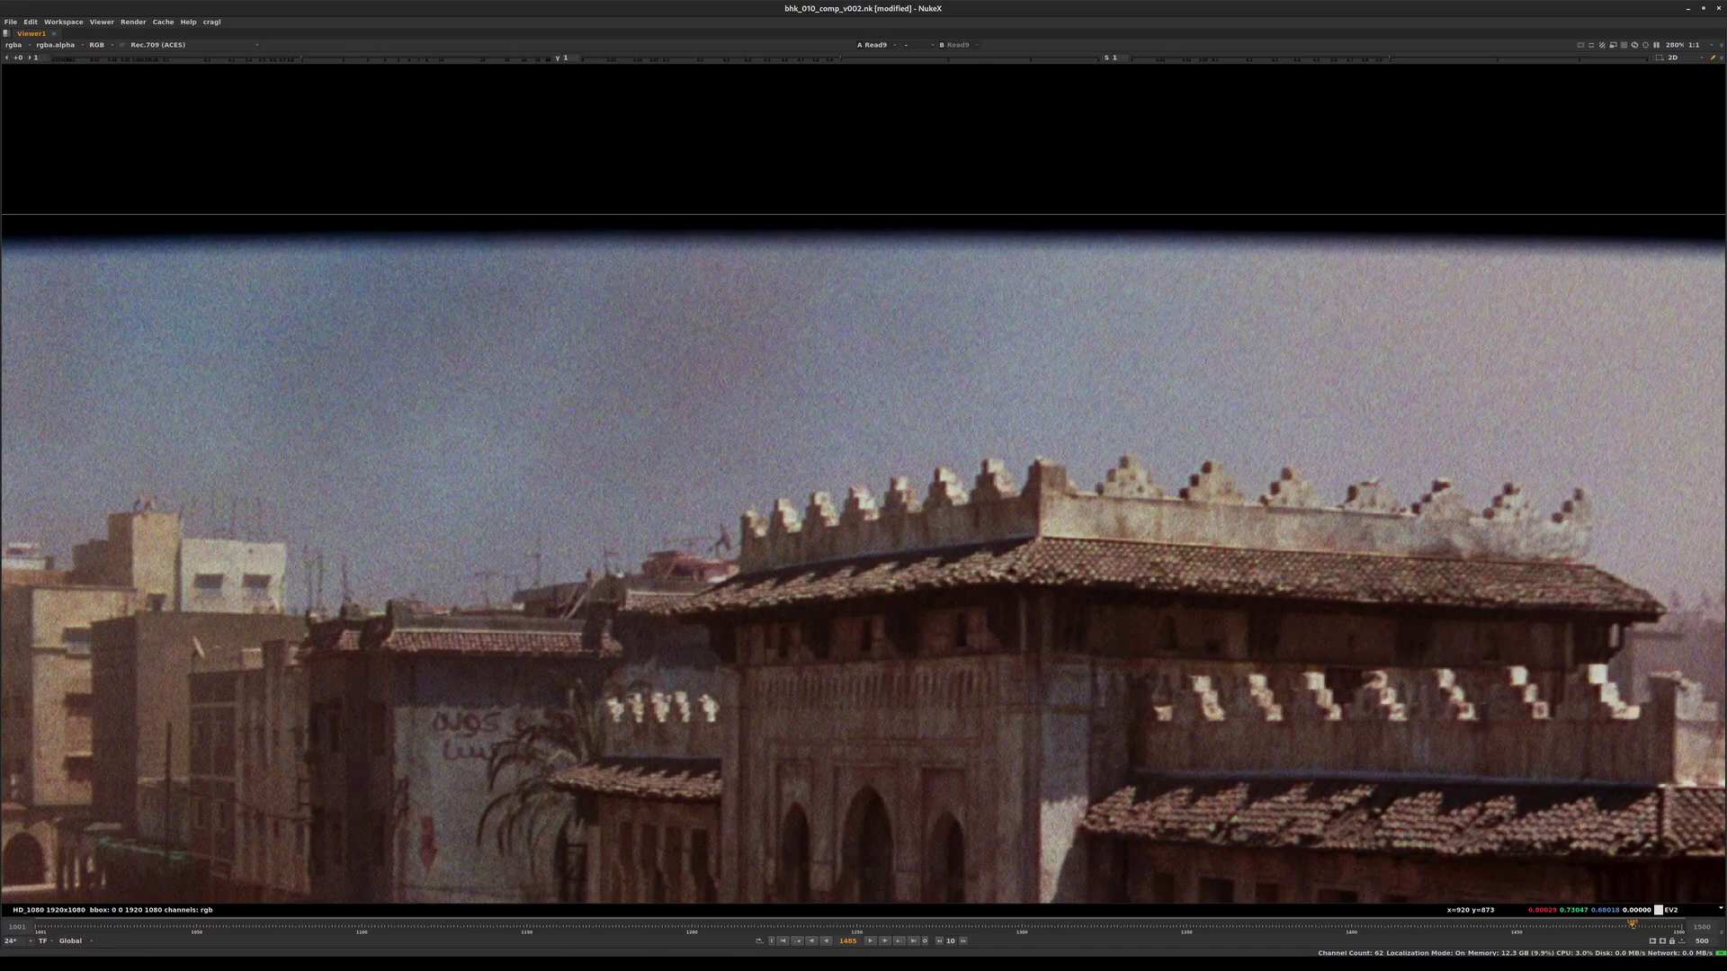
- Examine the street, arched facades, tiled roofs and hazy right-hand rooftops of the colour plate at several magnifications
middle_click_drag(944, 475, 1051, 155)
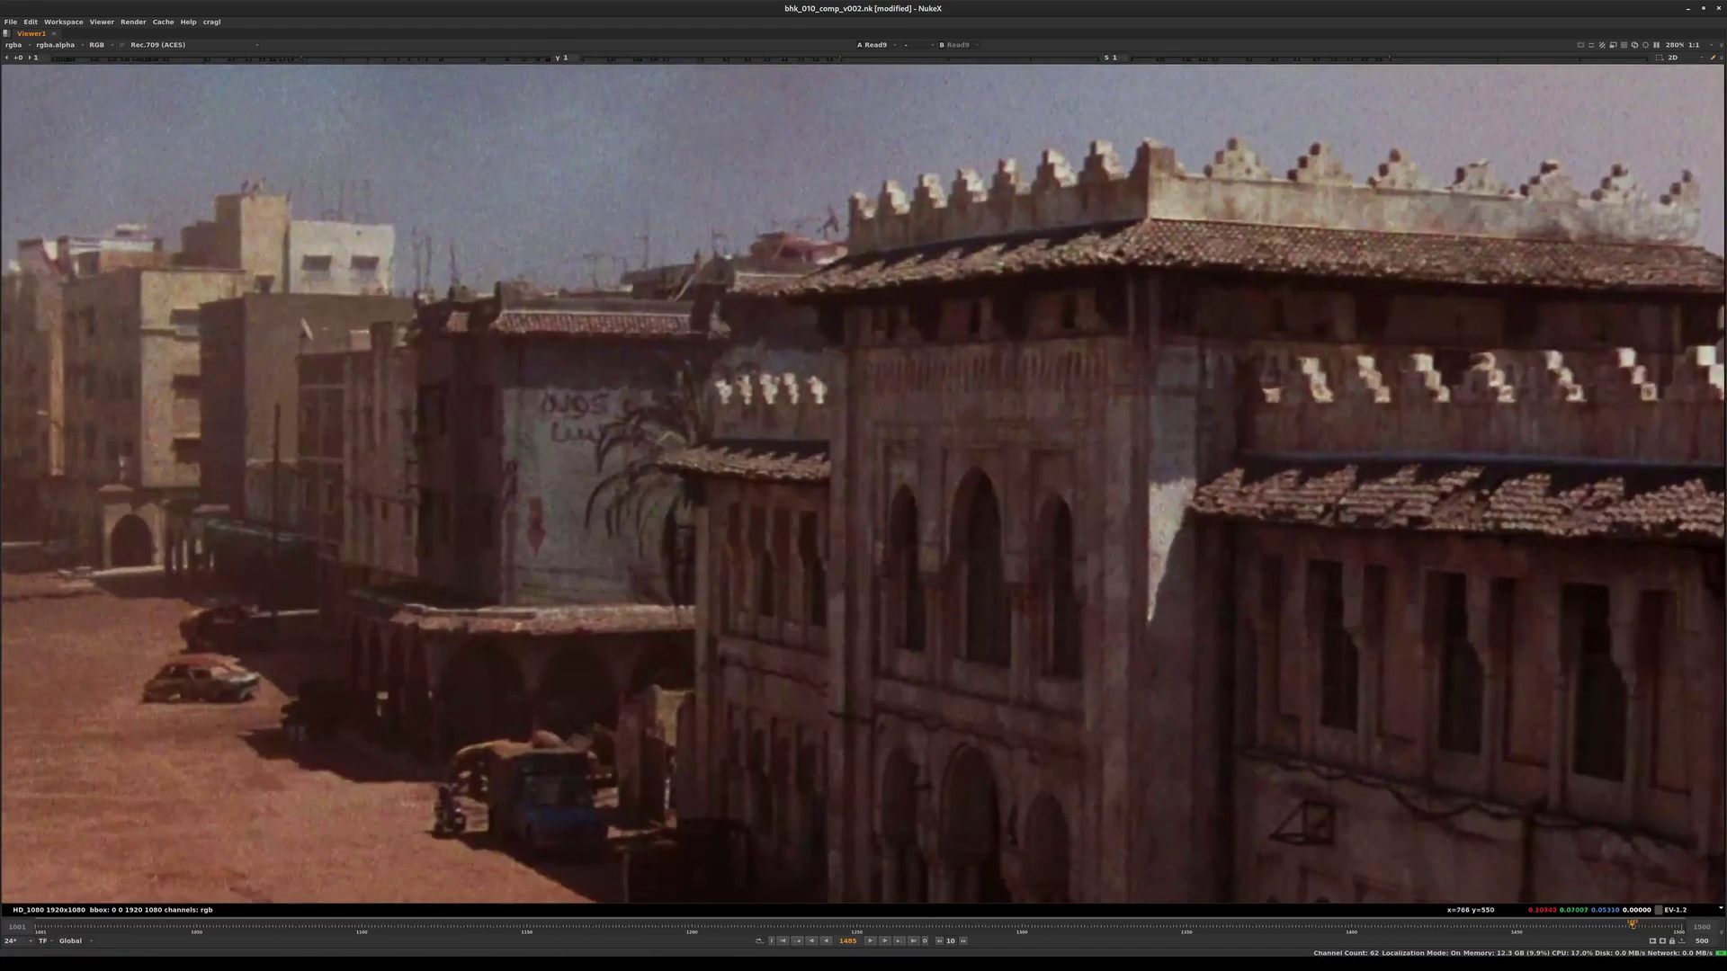
scroll(856, 561, "down", 1)
middle_click_drag(857, 561, 1030, 576)
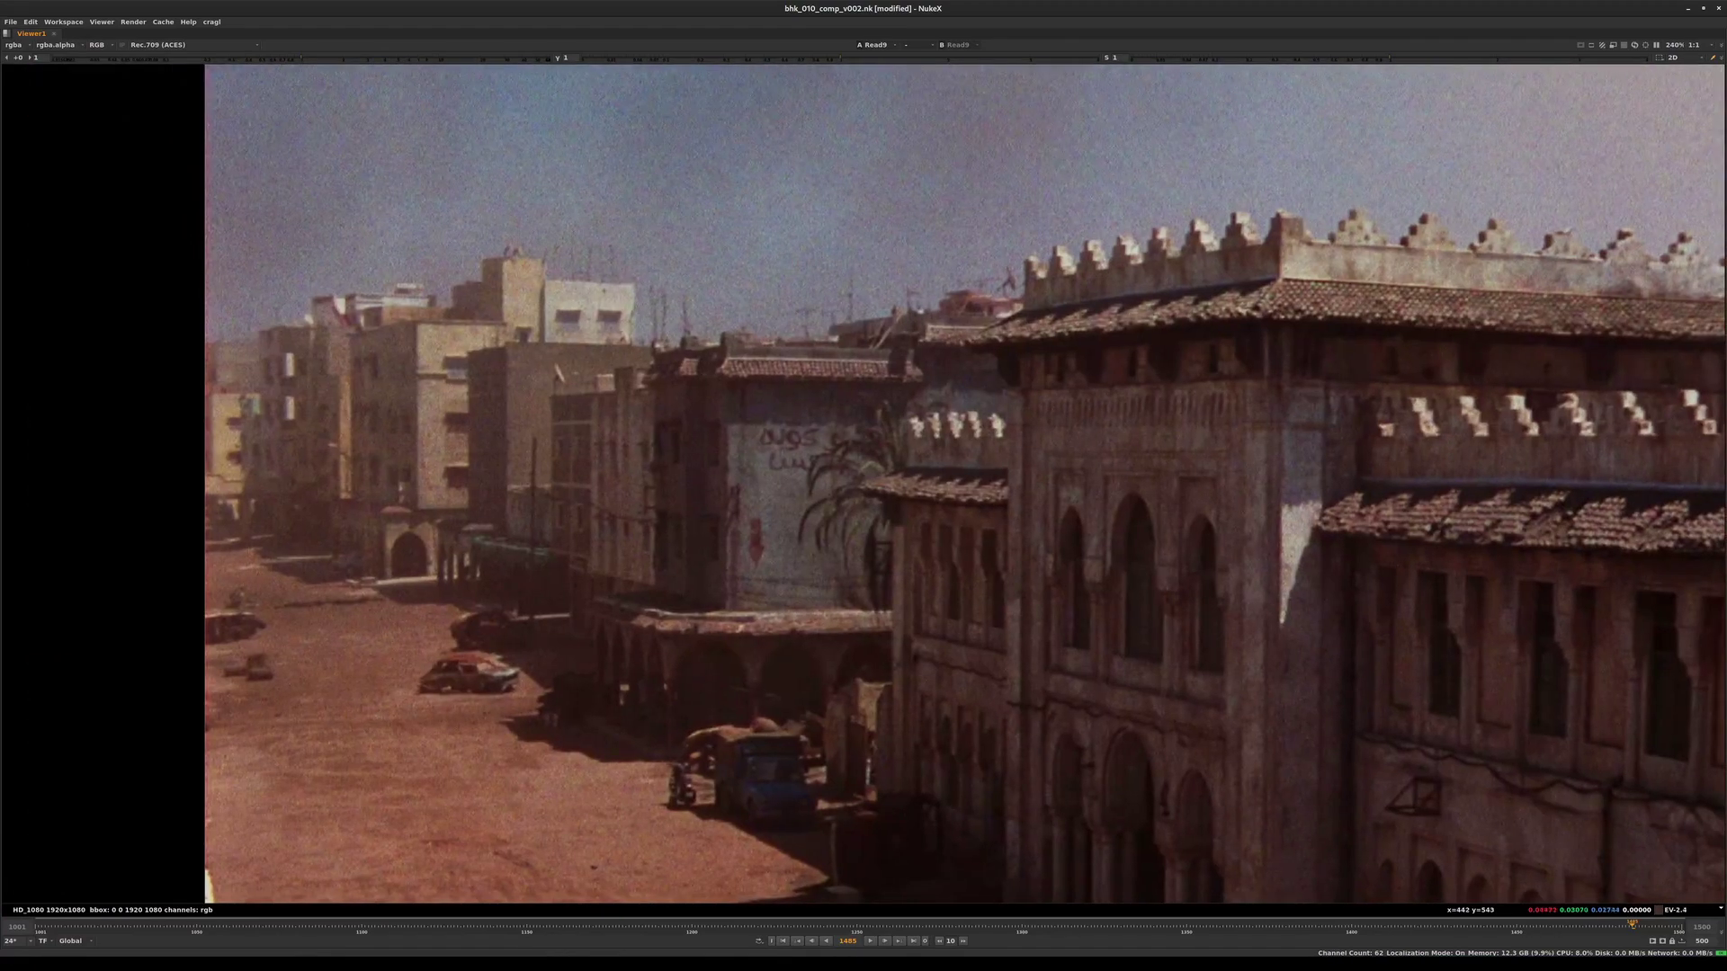
scroll(681, 602, "up", 1)
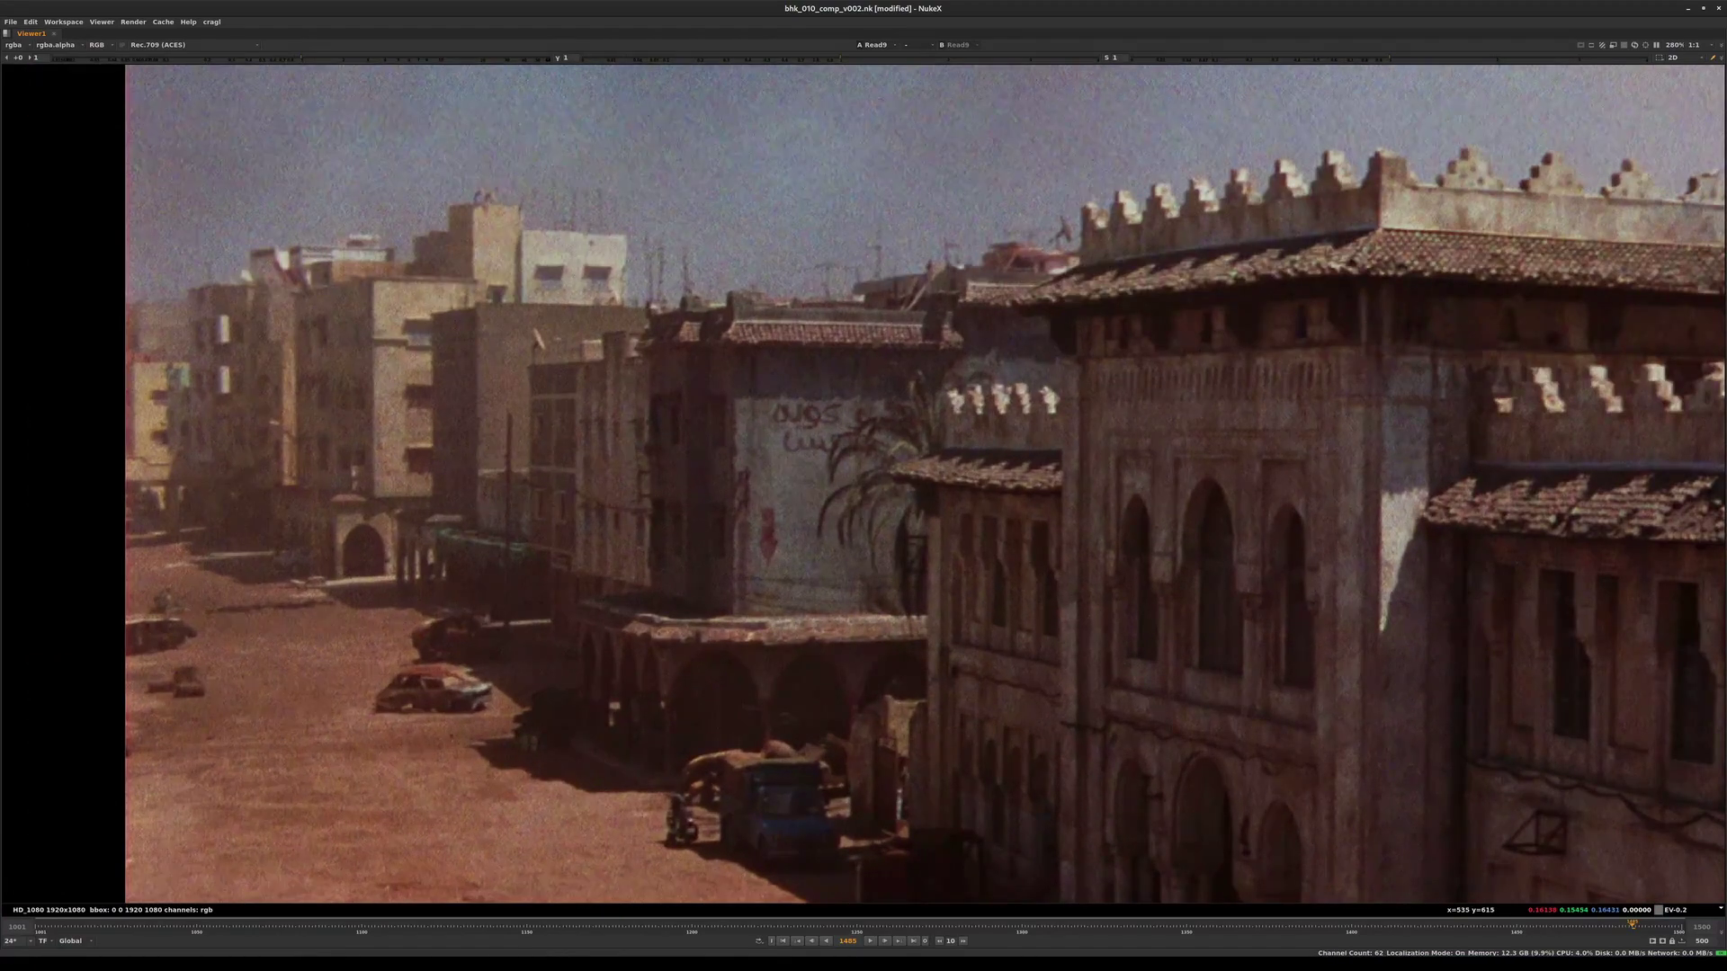
scroll(895, 593, "up", 2)
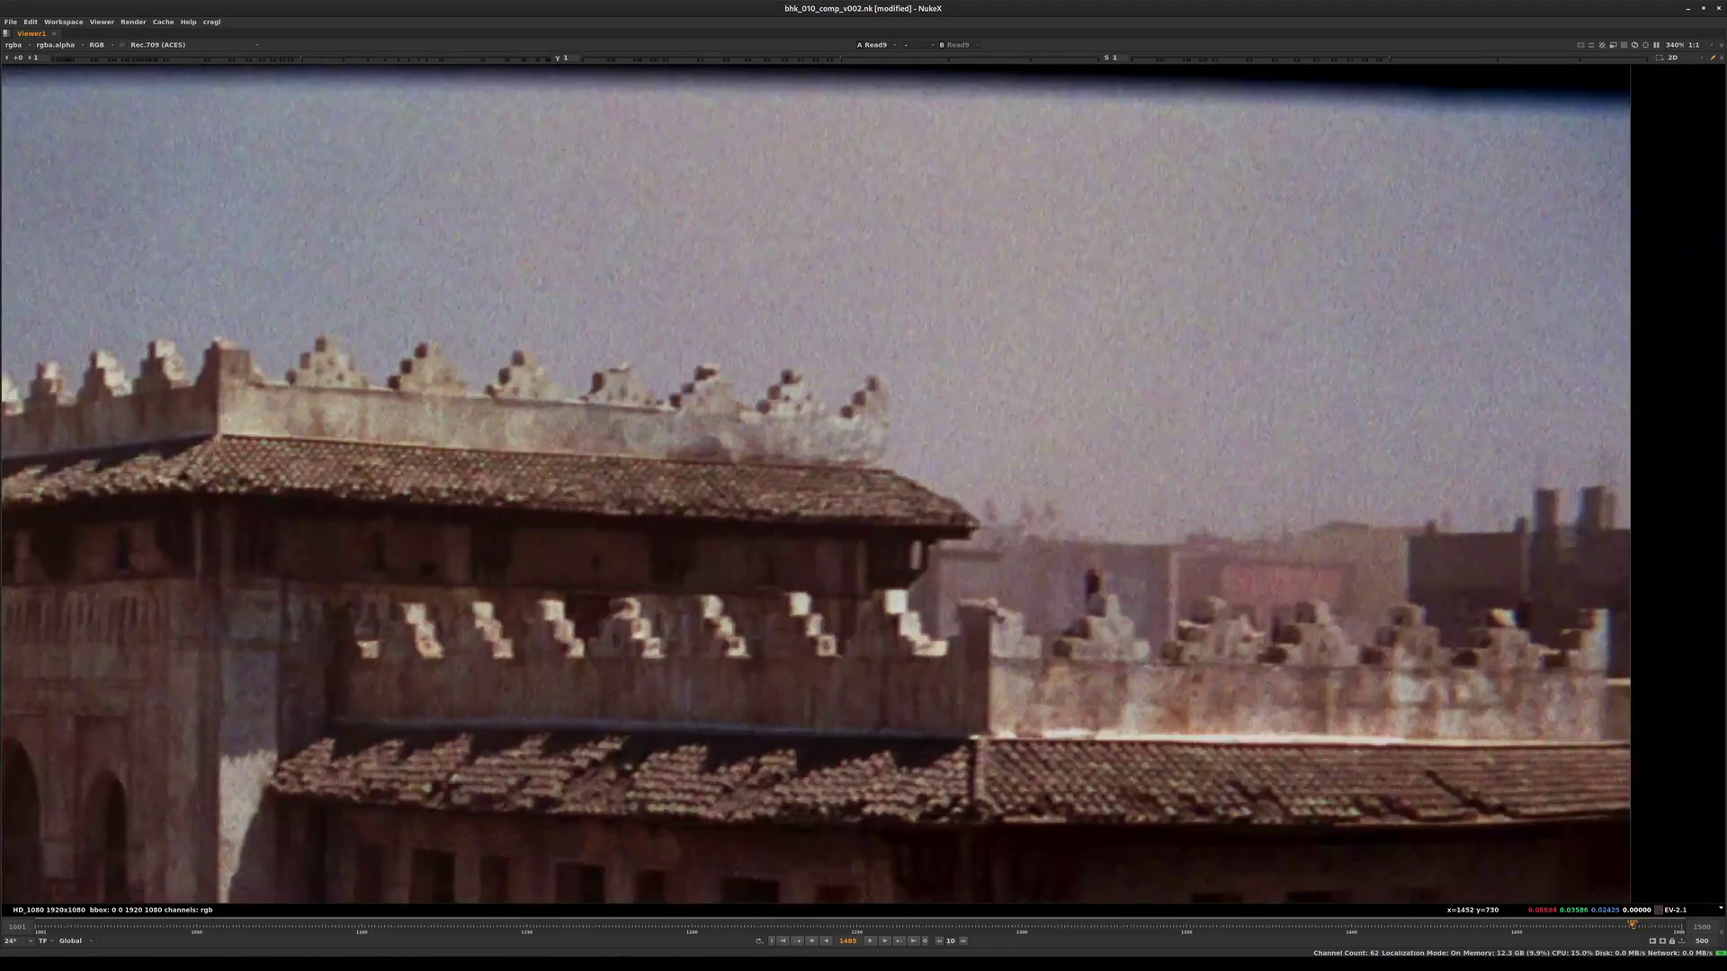
scroll(997, 598, "down", 3)
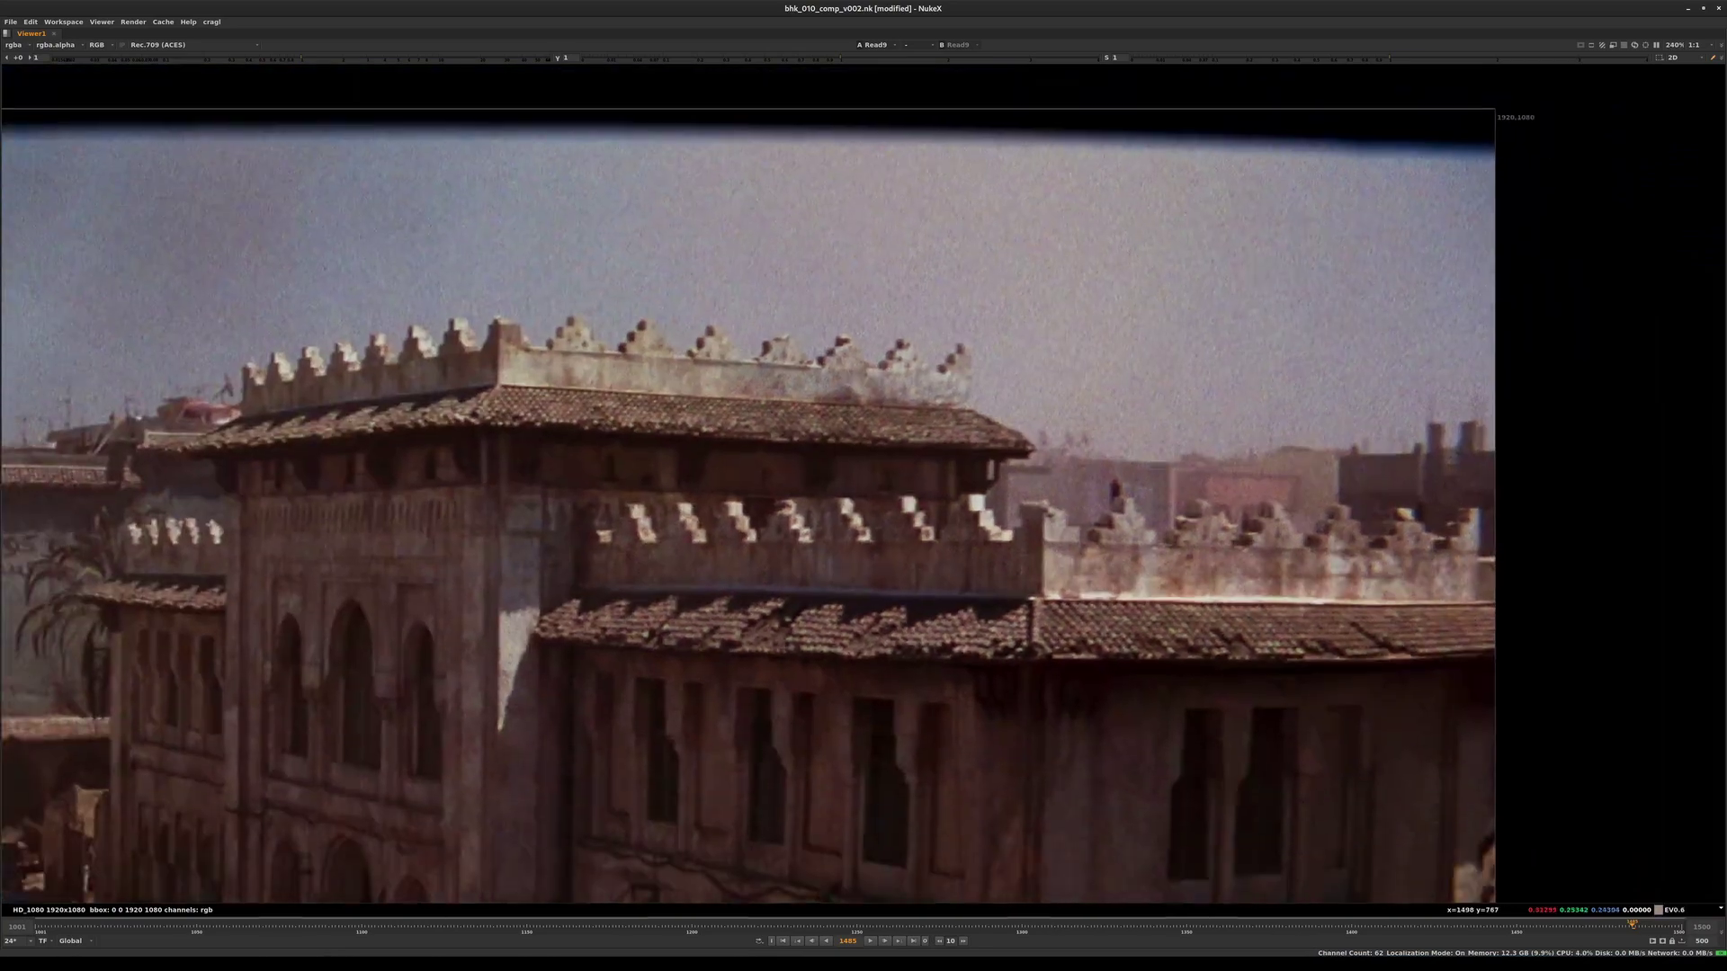
scroll(940, 537, "up", 2)
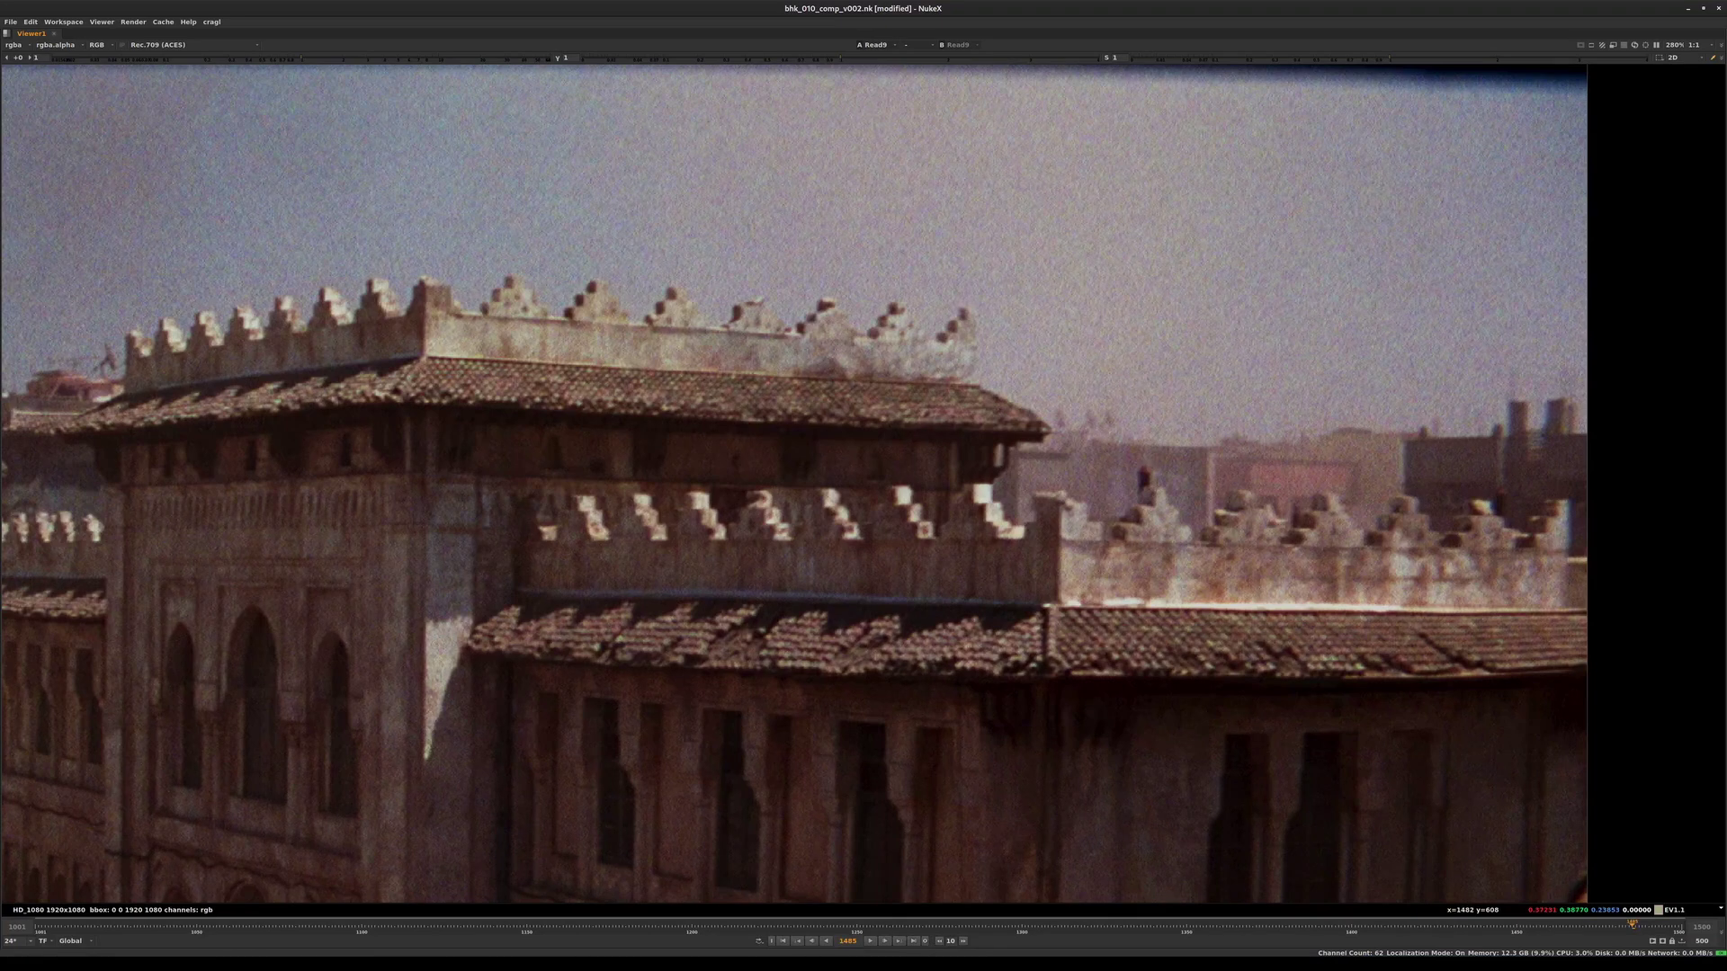
- Cycle through the red, green and blue channels, examine the blue channel's grain across the plate, and return to full colour
key("r")
key("g")
key("b")
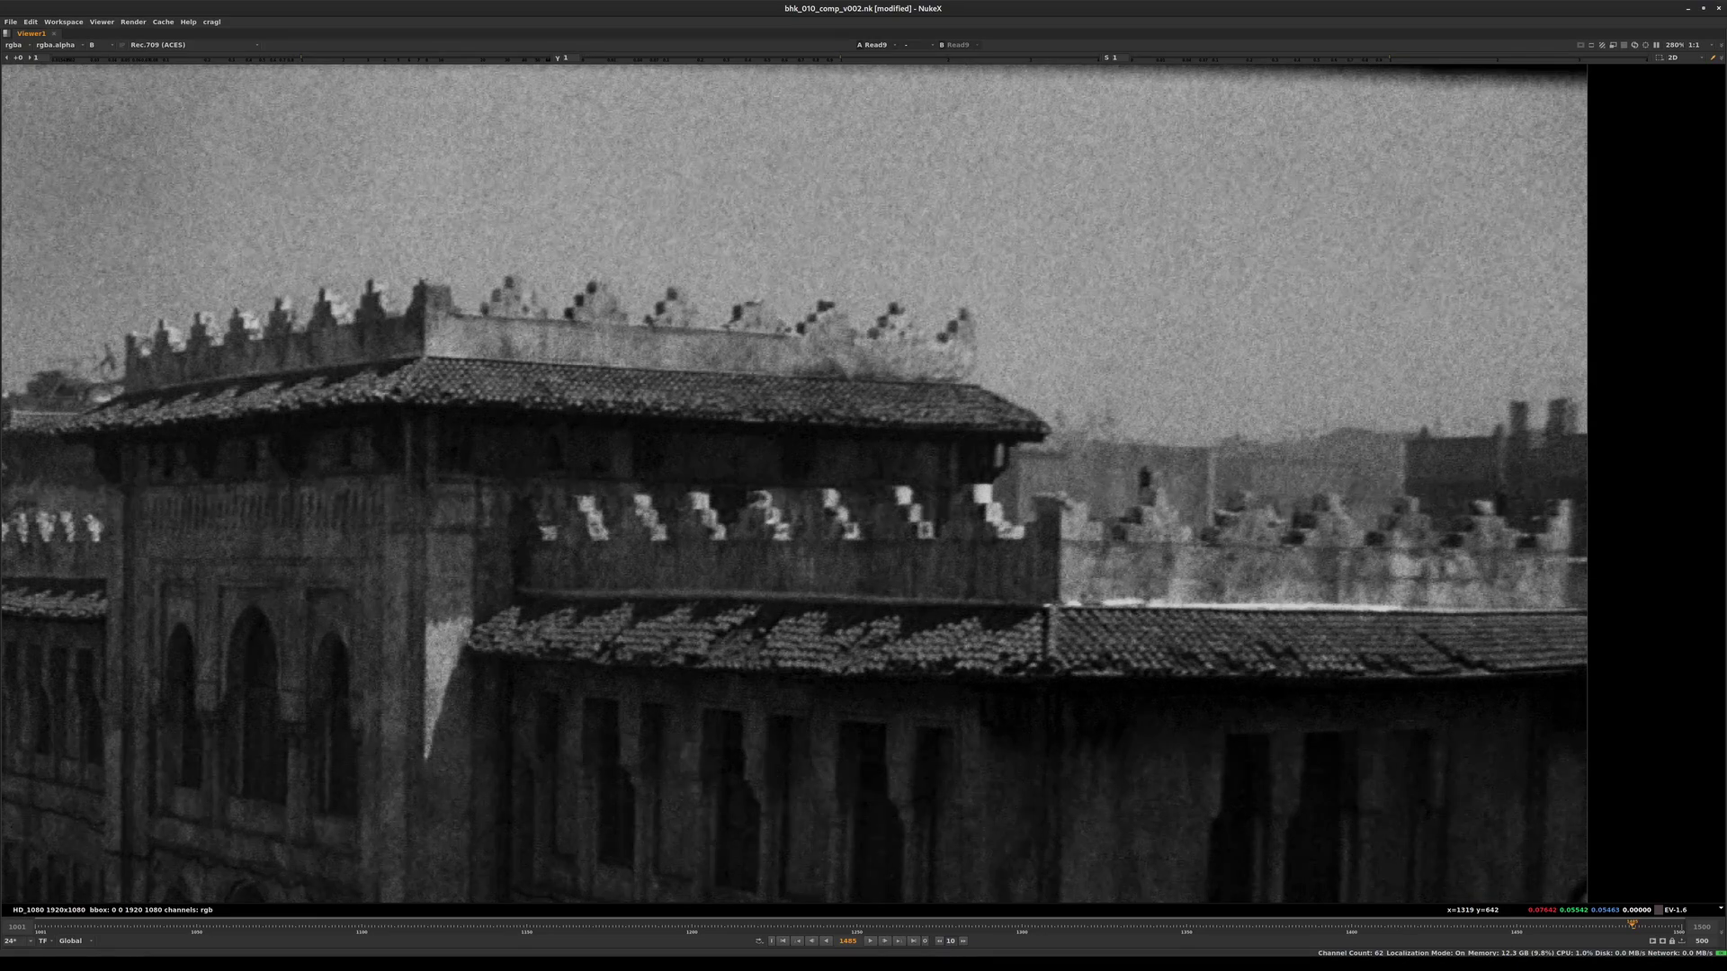
scroll(927, 558, "down", 1)
middle_click_drag(813, 563, 1092, 573)
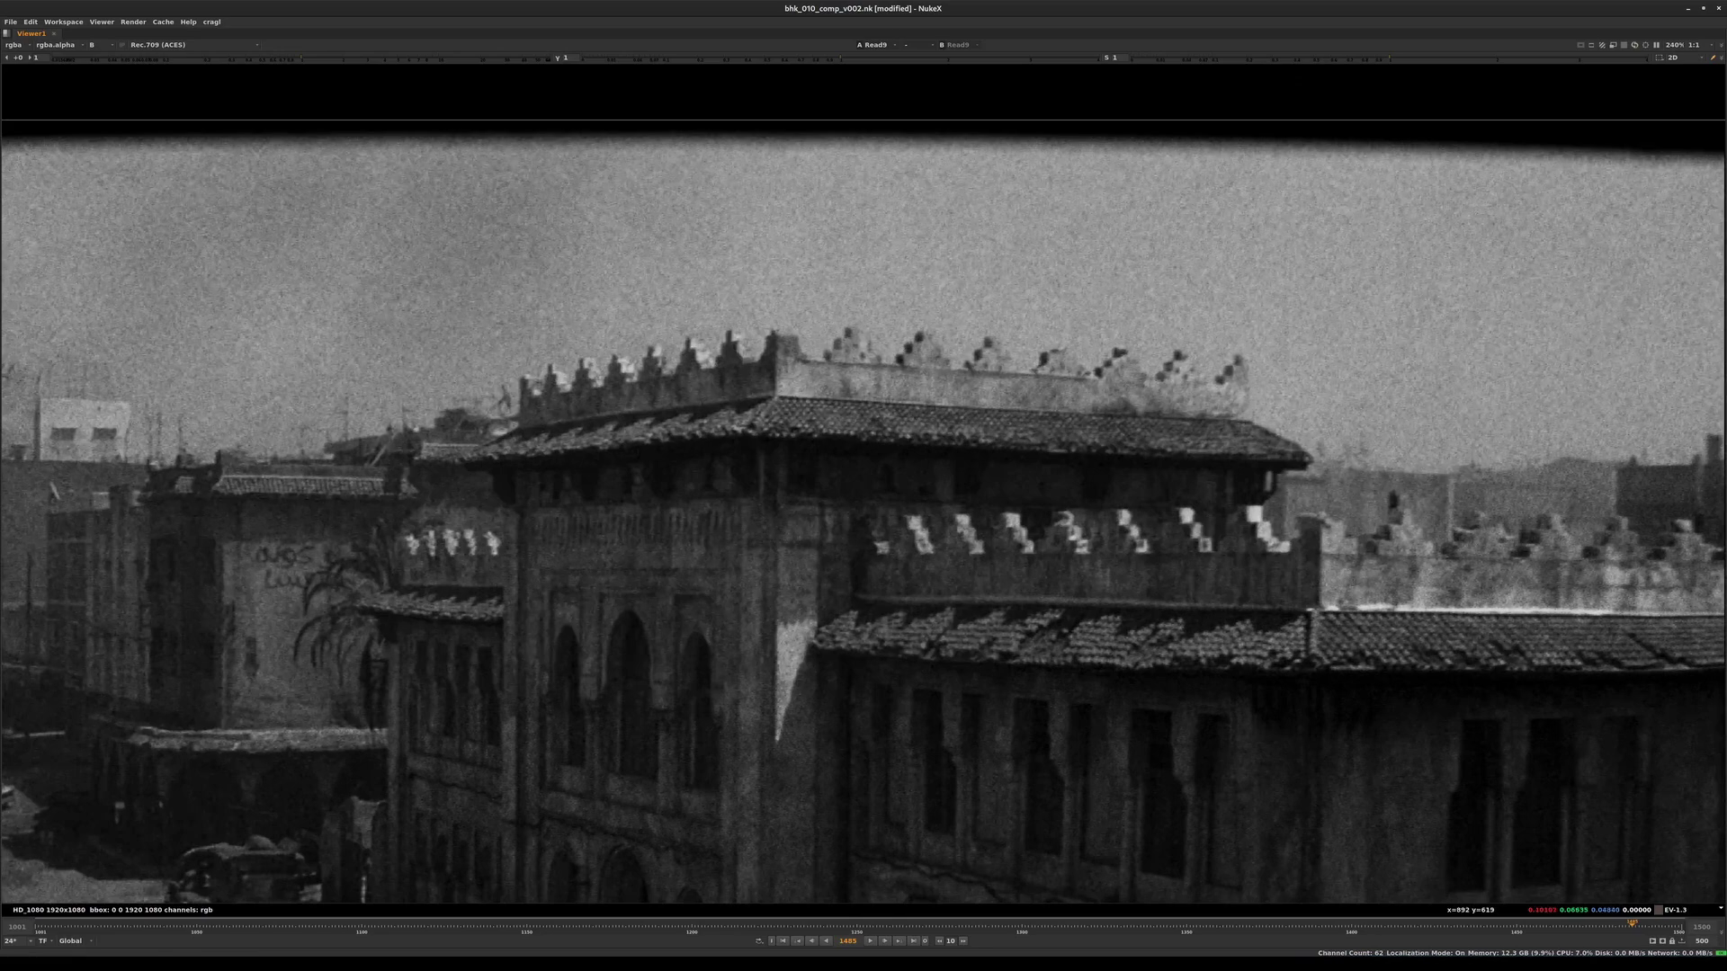
middle_click_drag(326, 681, 557, 555)
middle_click_drag(1320, 449, 1331, 557)
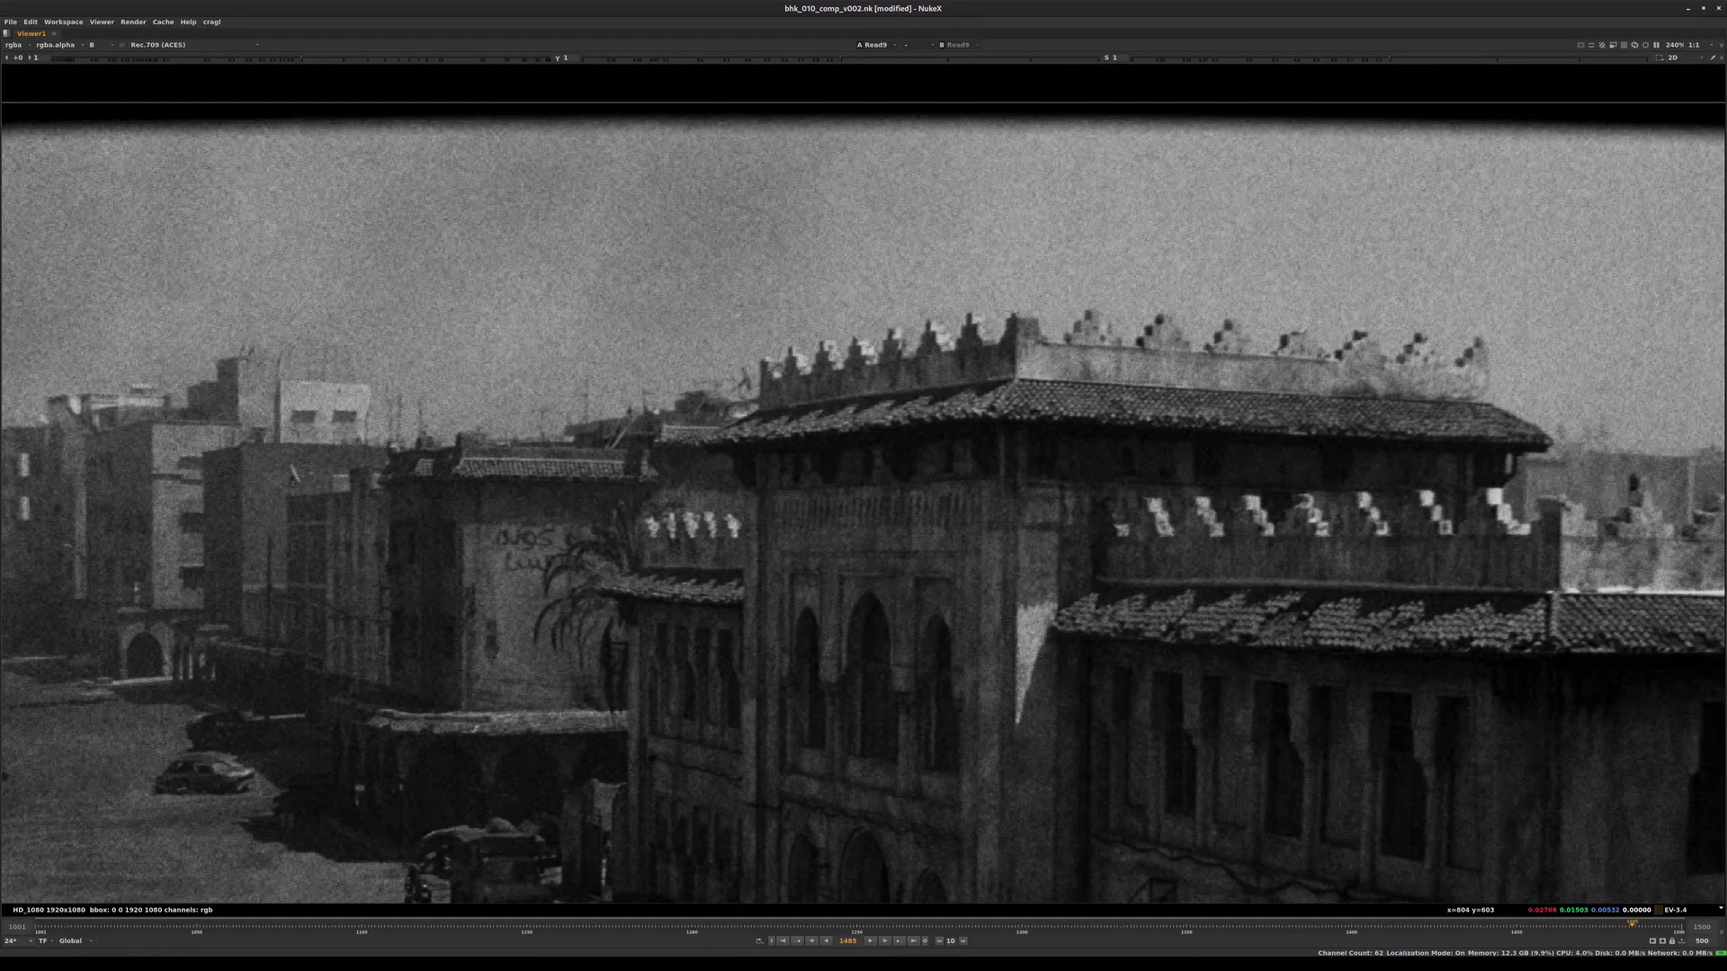
scroll(810, 621, "up", 2)
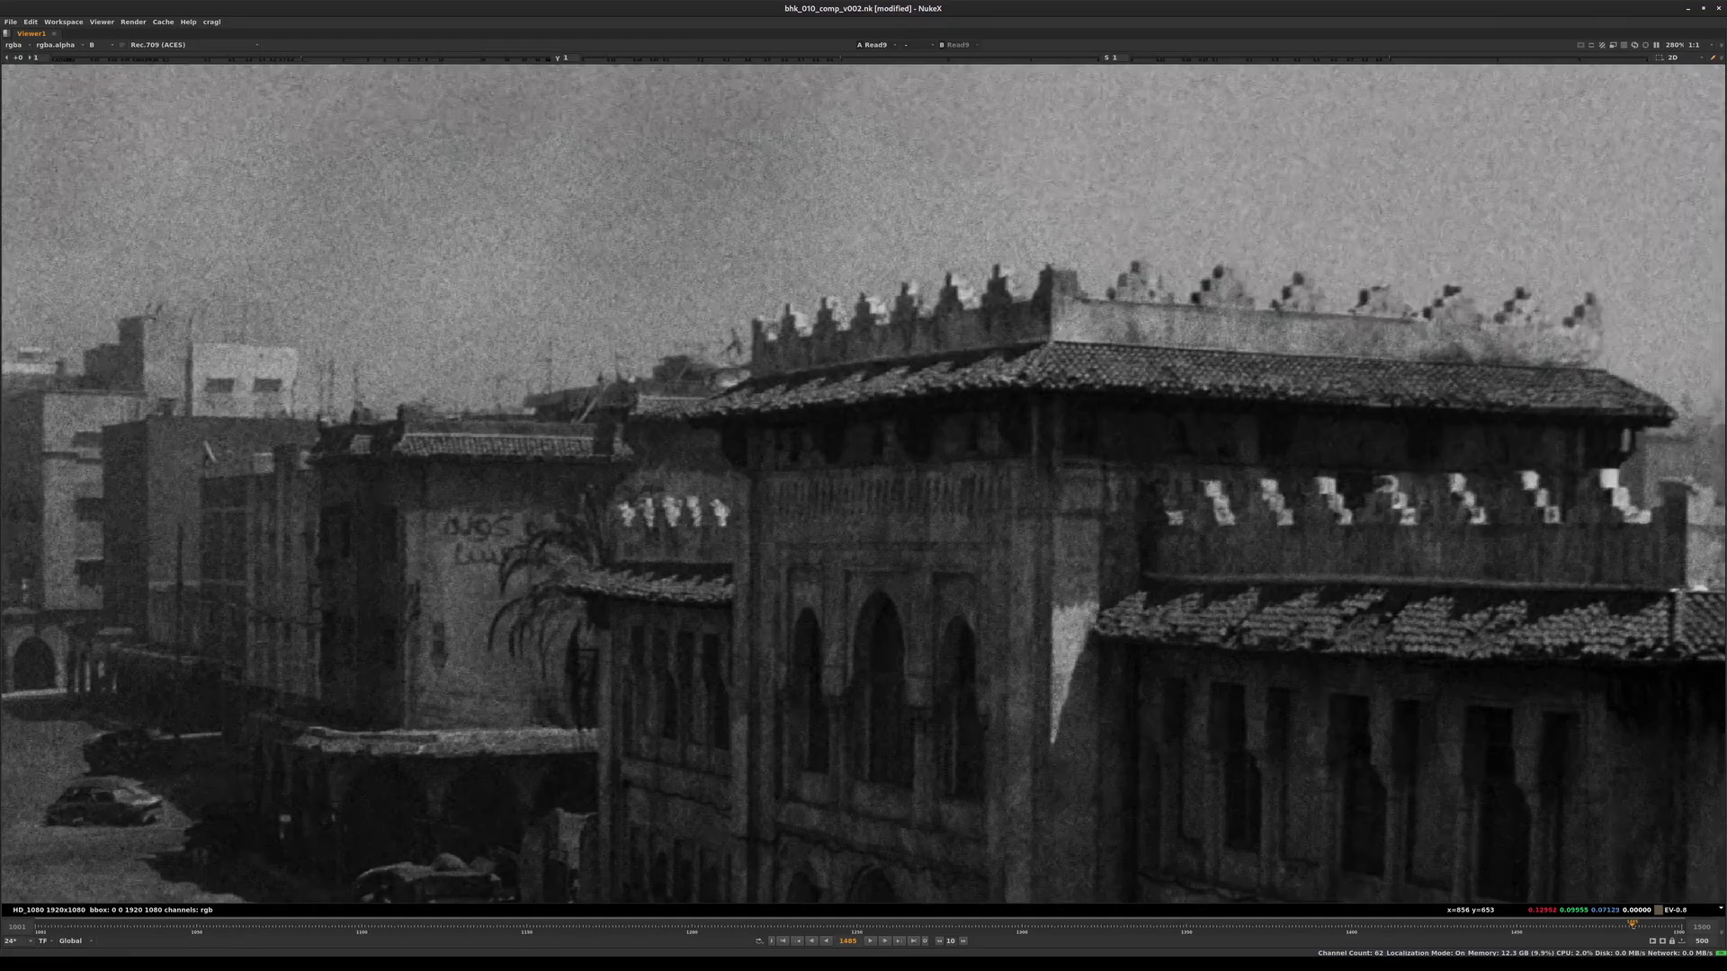
middle_click_drag(1176, 308, 931, 483)
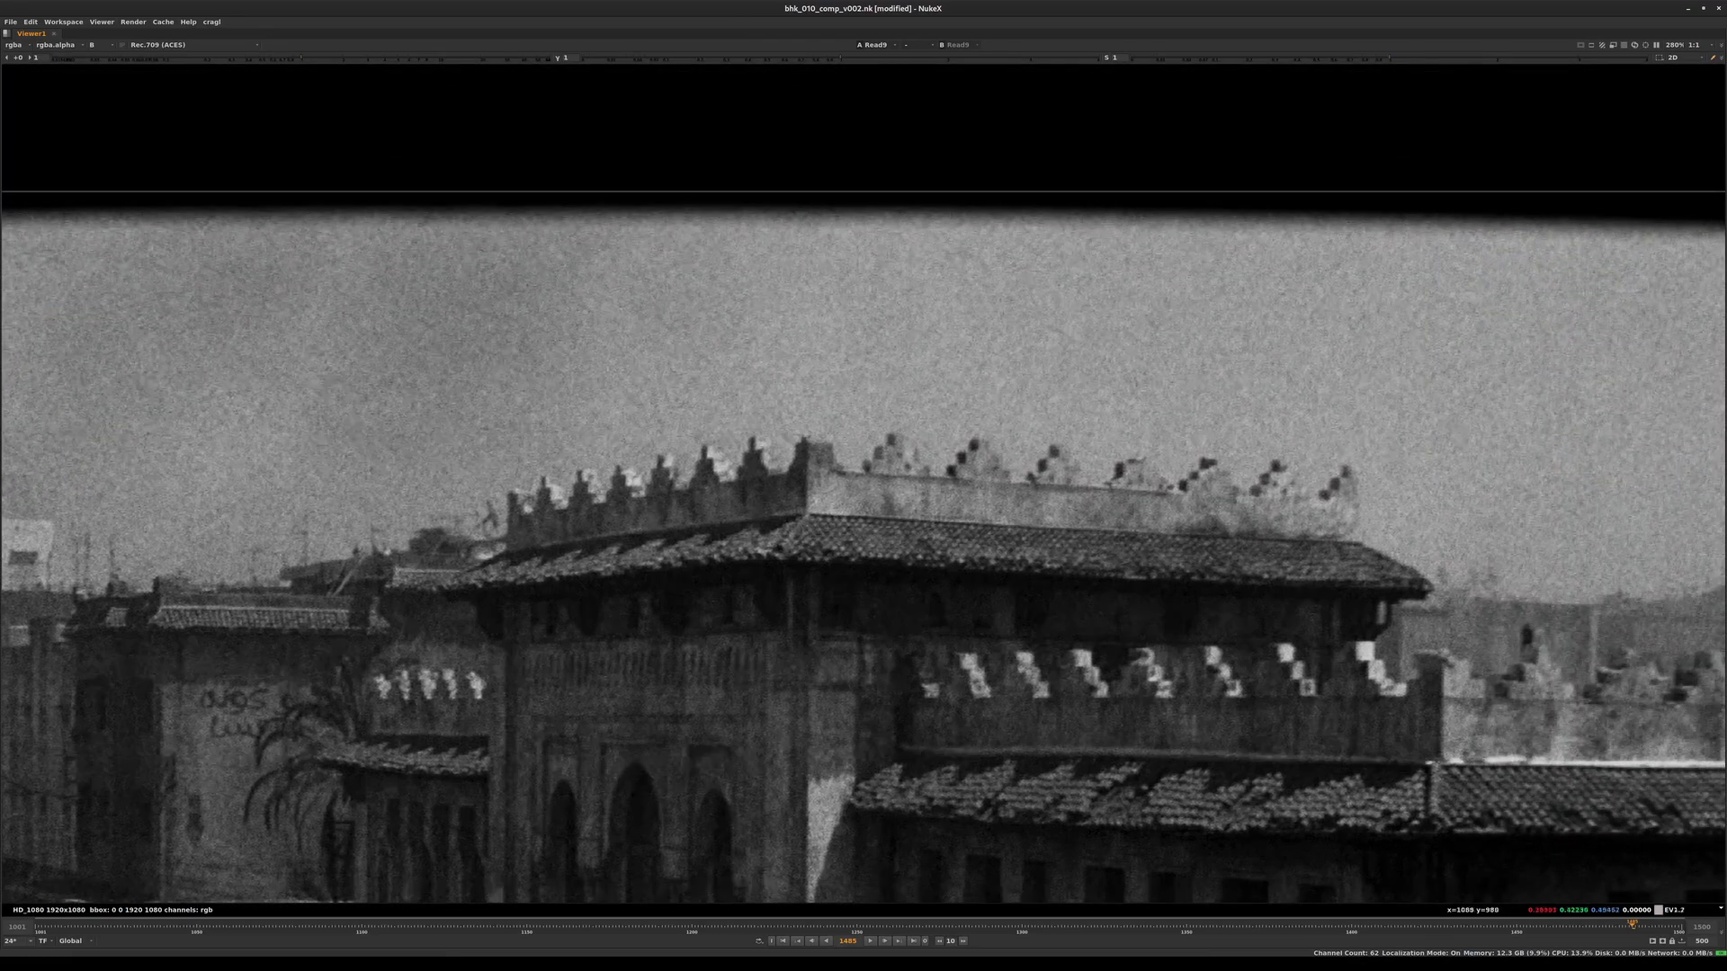
key("b")
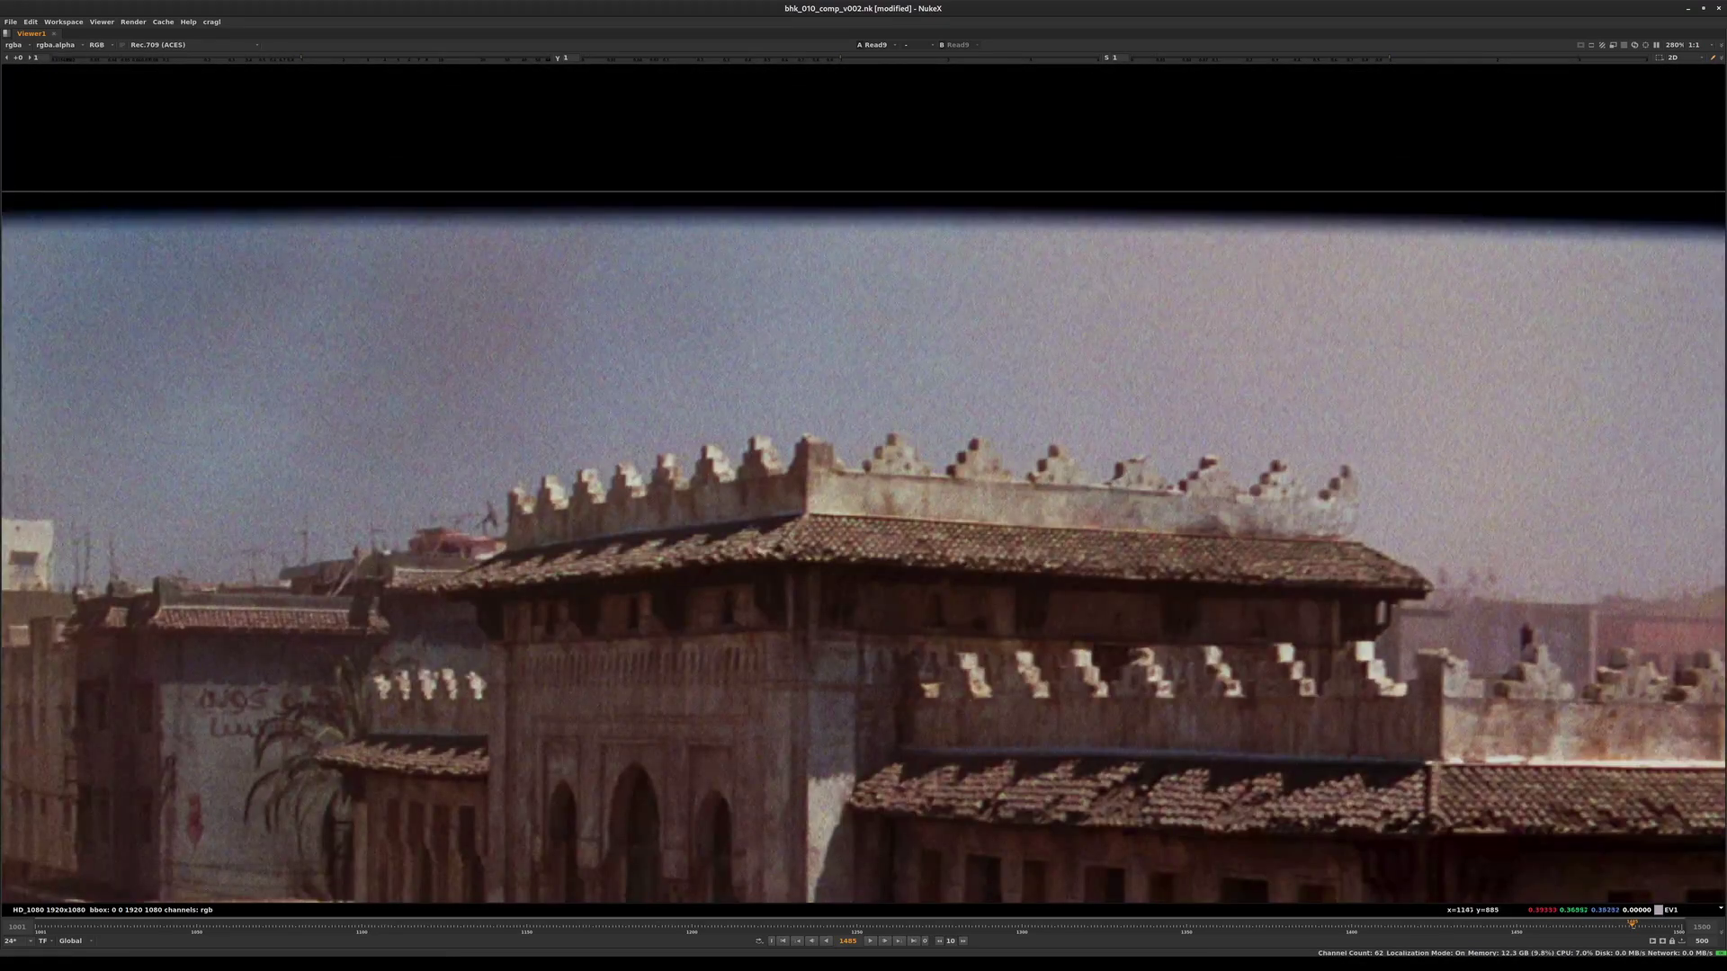
middle_click_drag(912, 438, 848, 405)
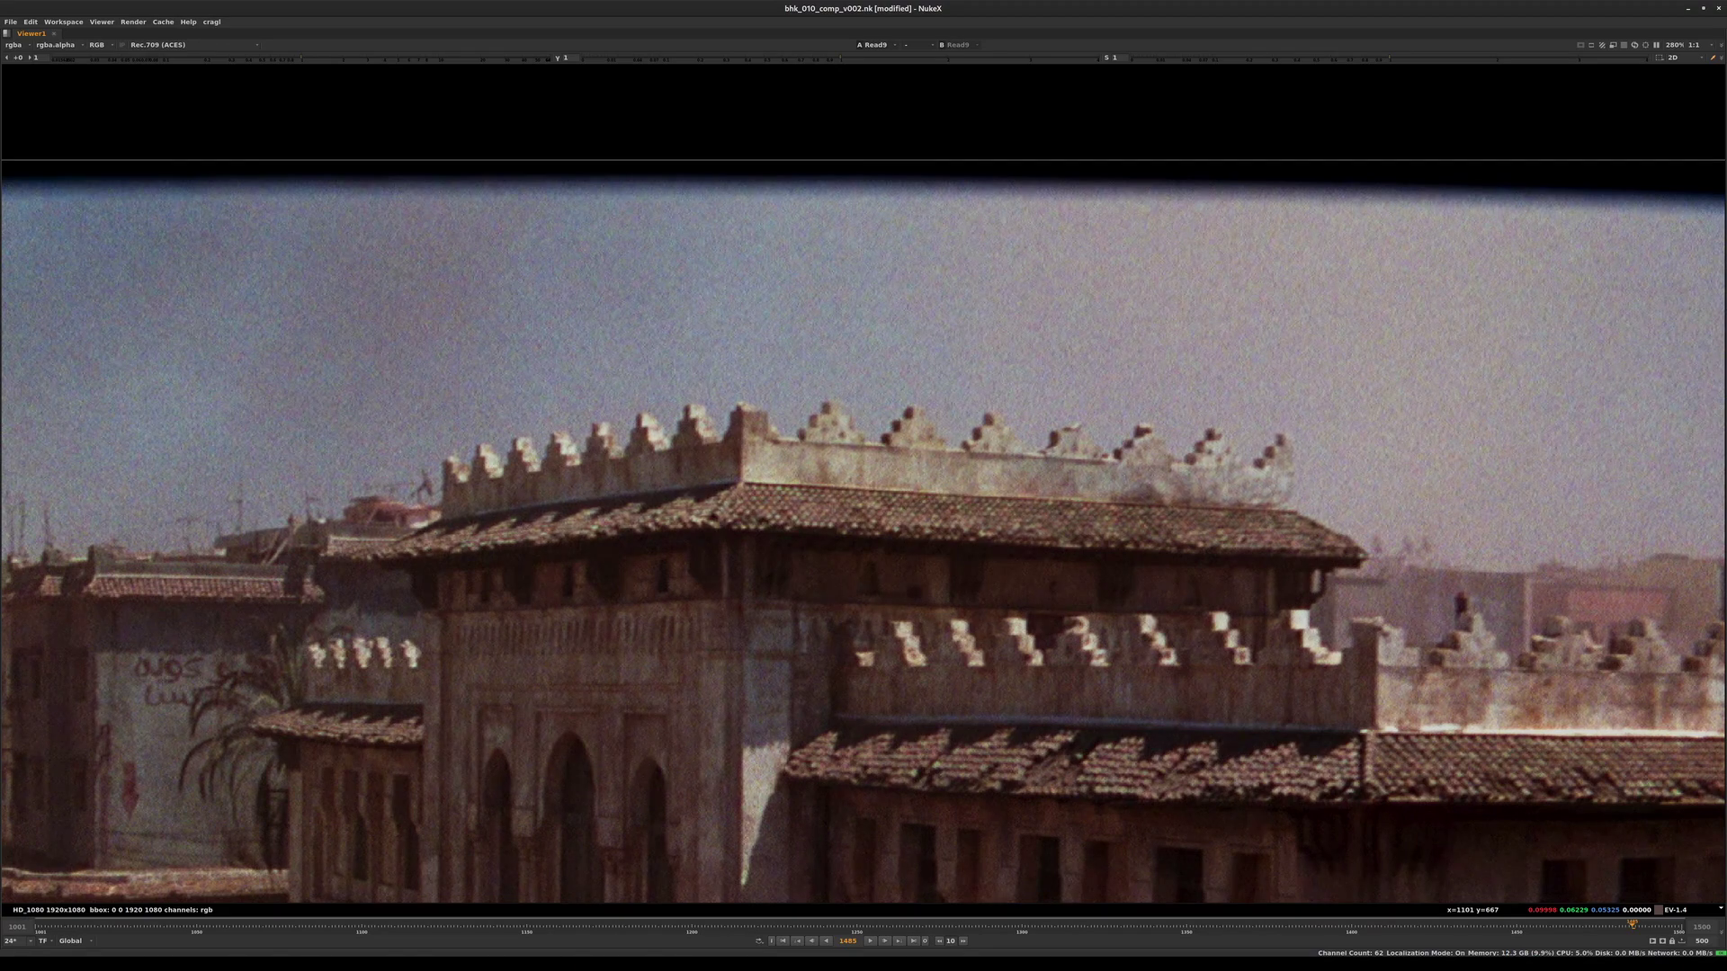
middle_click_drag(1259, 673, 1129, 621)
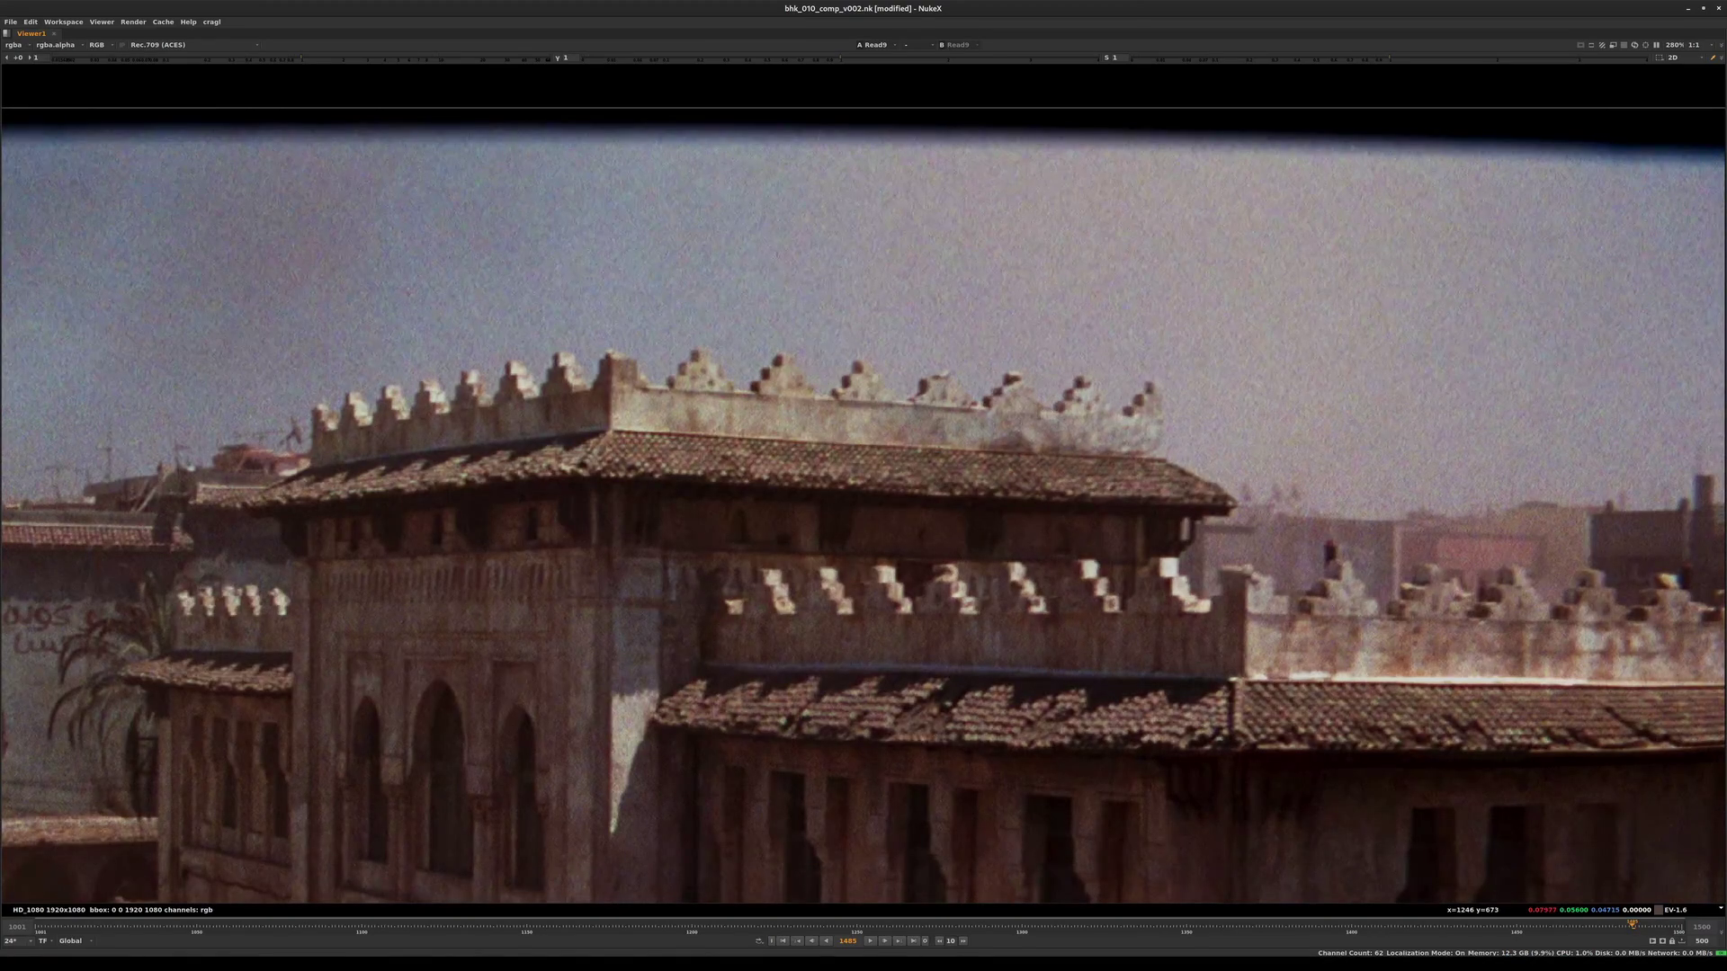
- Add an F_ReGrain node to the node graph beside Read9 and connect its Grain input to Read9
key("space")
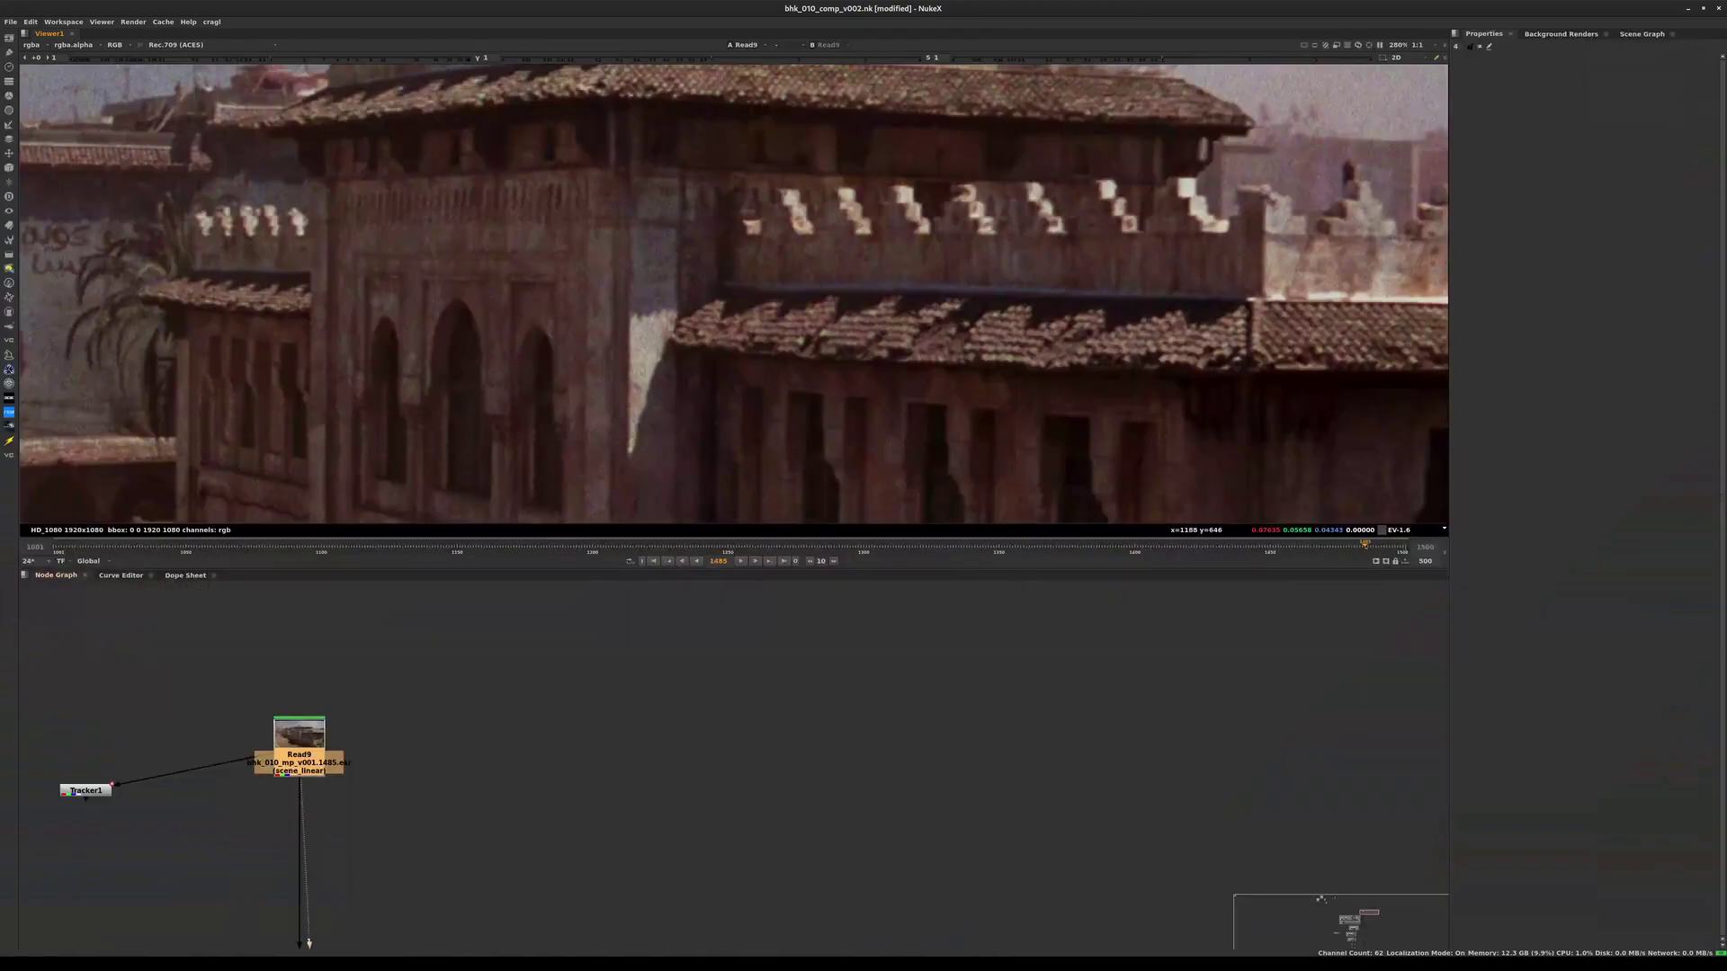
key("space")
key("space")
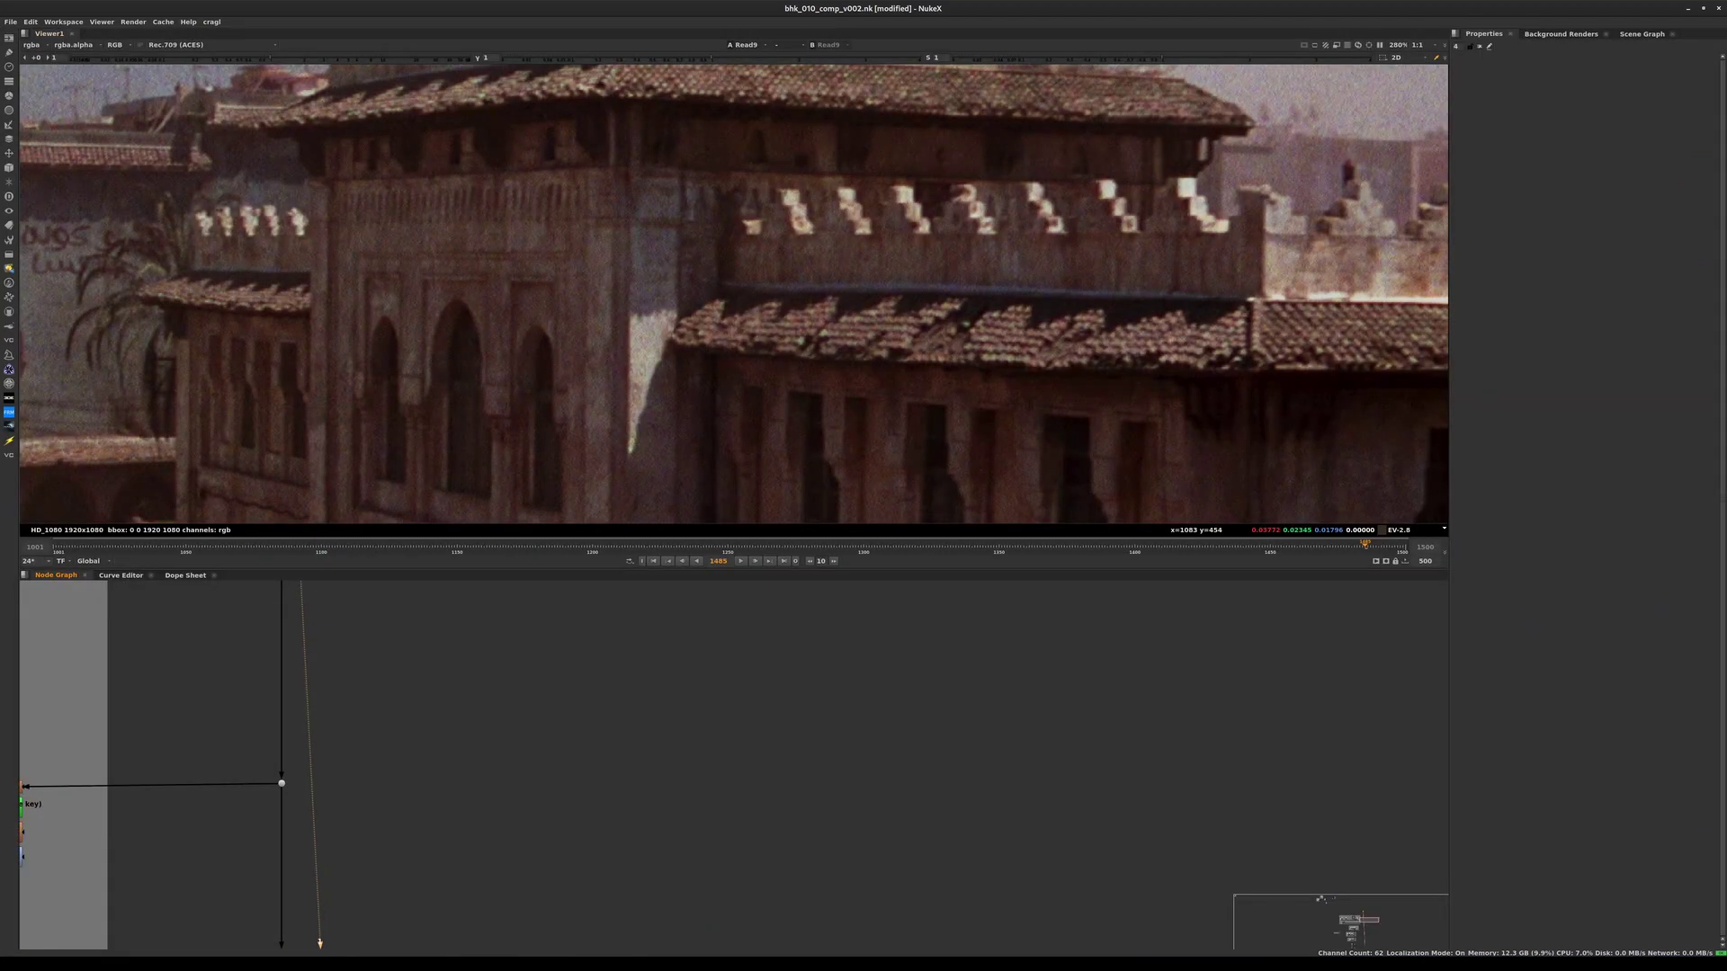
middle_click_drag(464, 593, 819, 899)
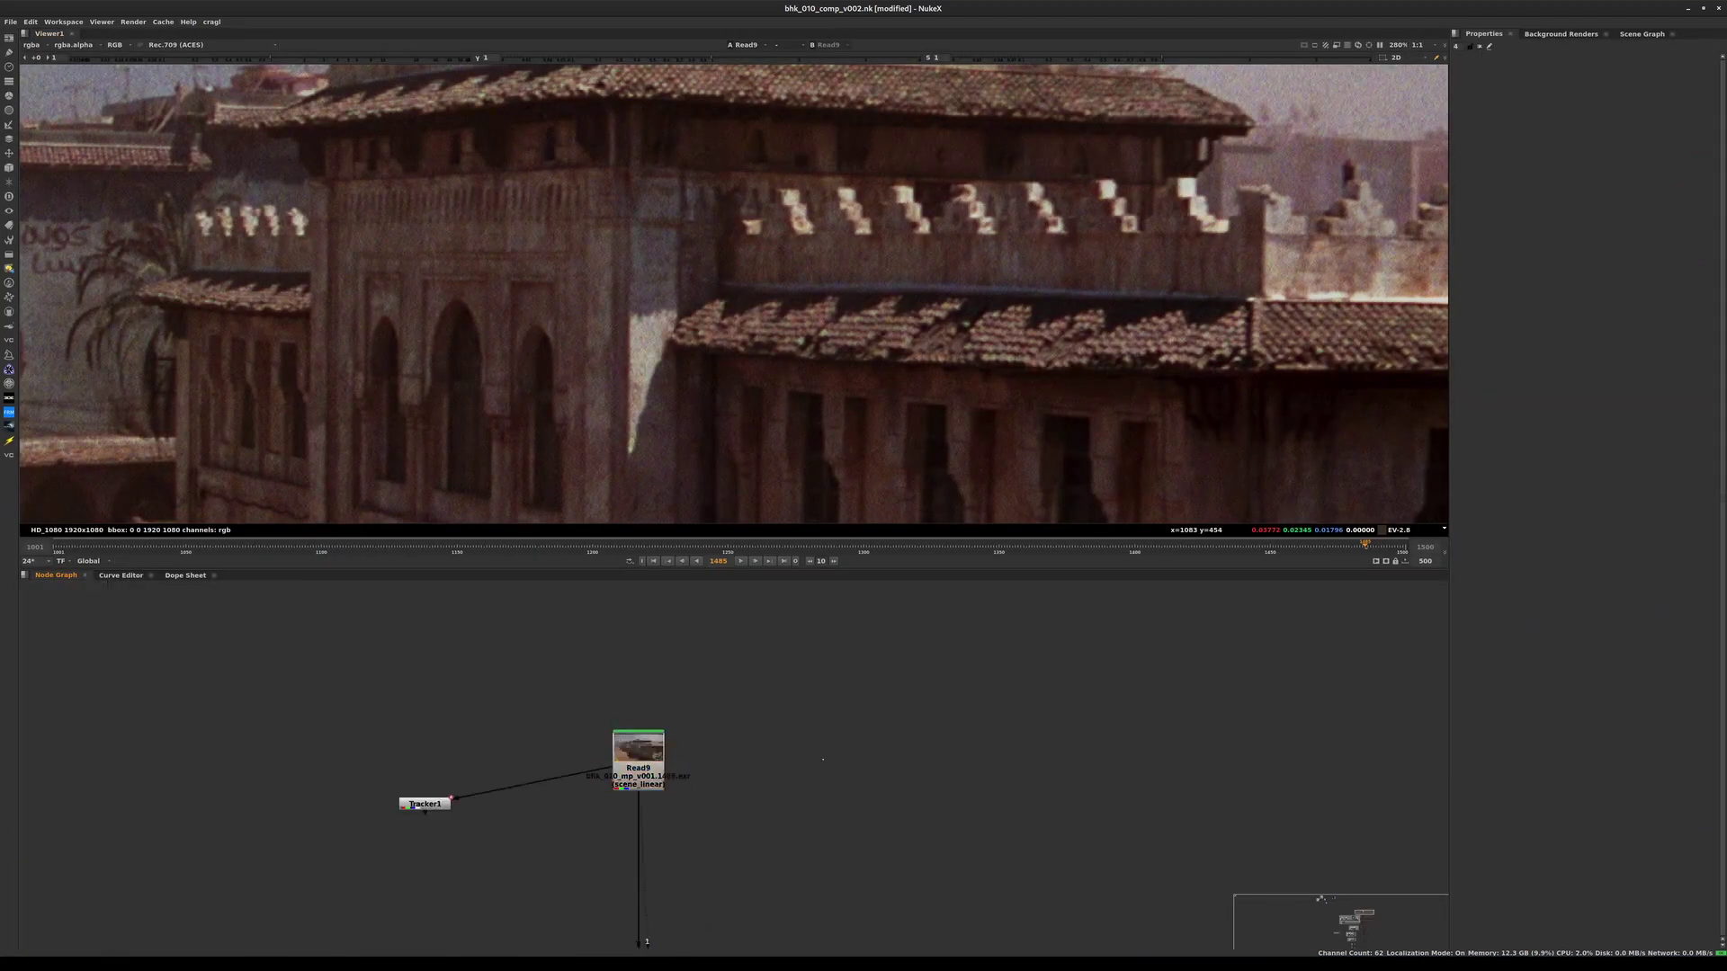
key("Tab")
type("f")
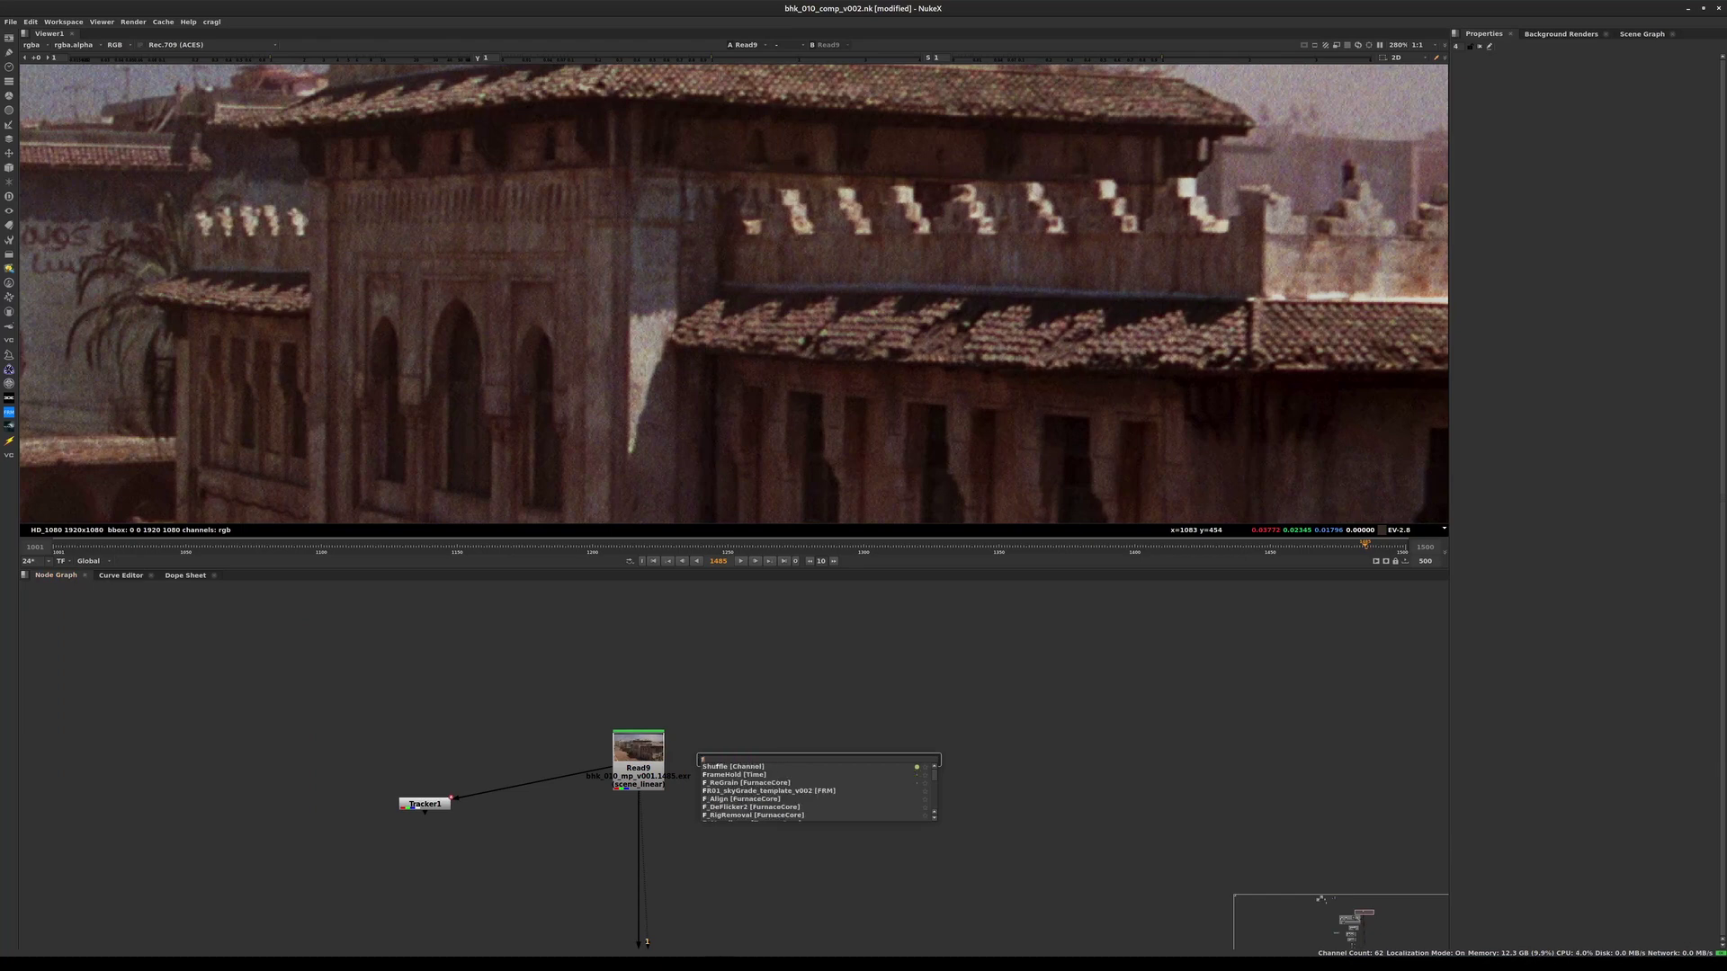
type(" re")
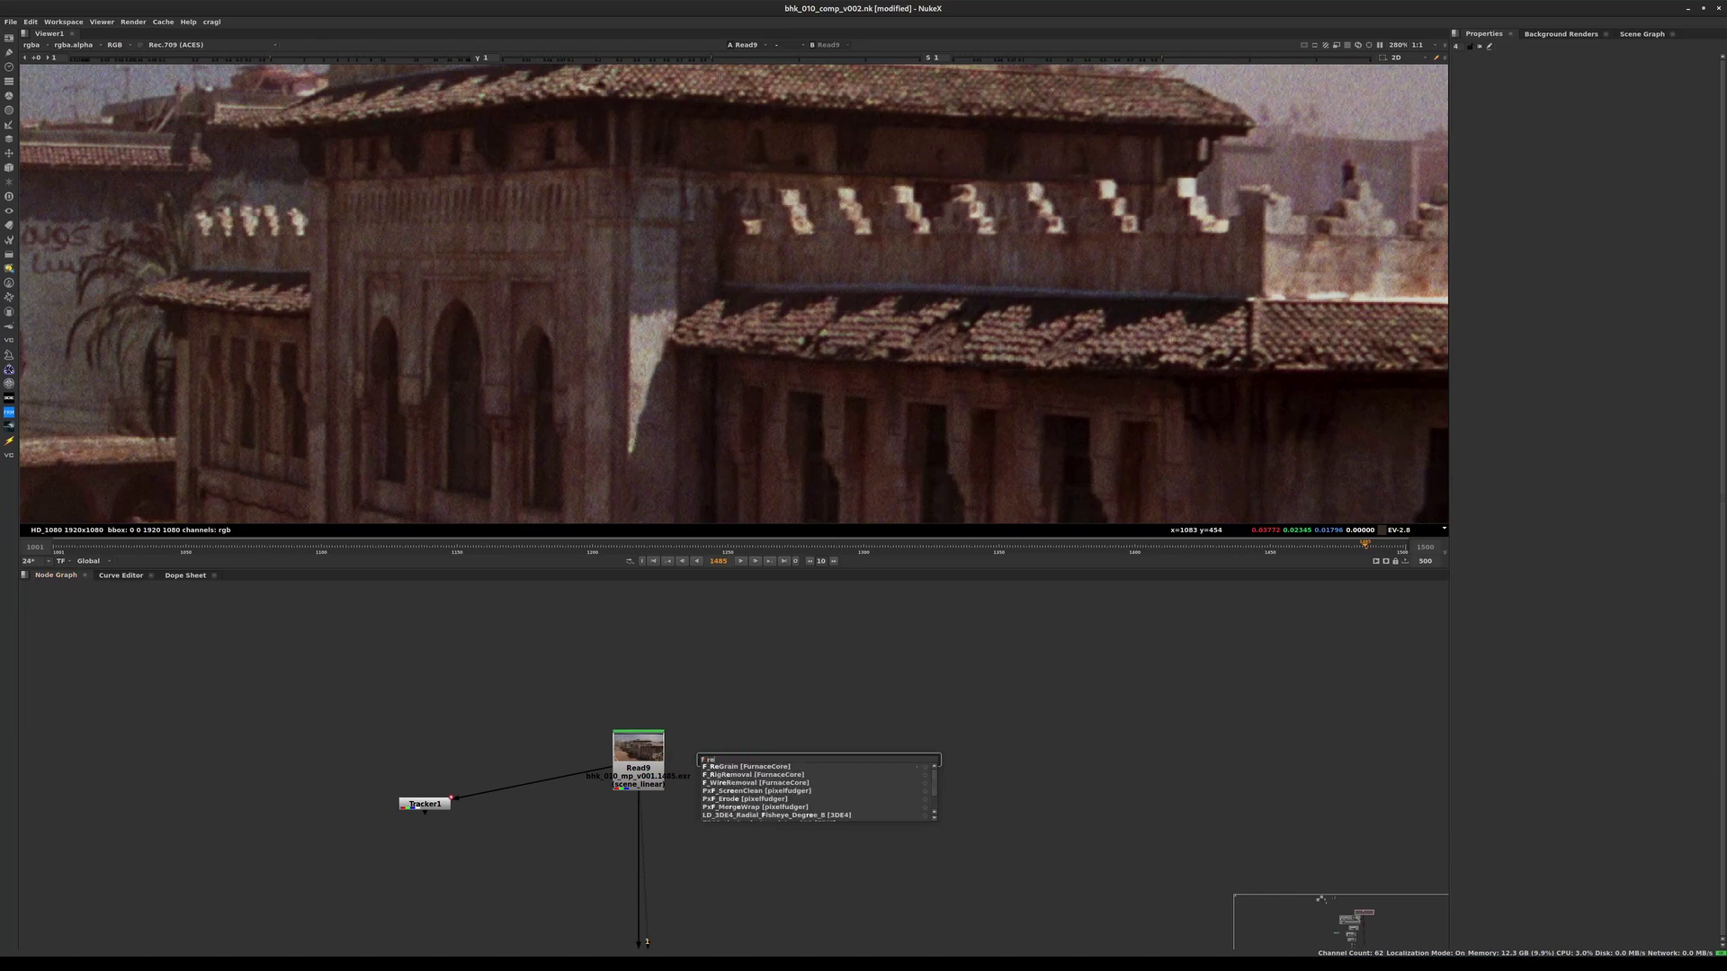
key("Down")
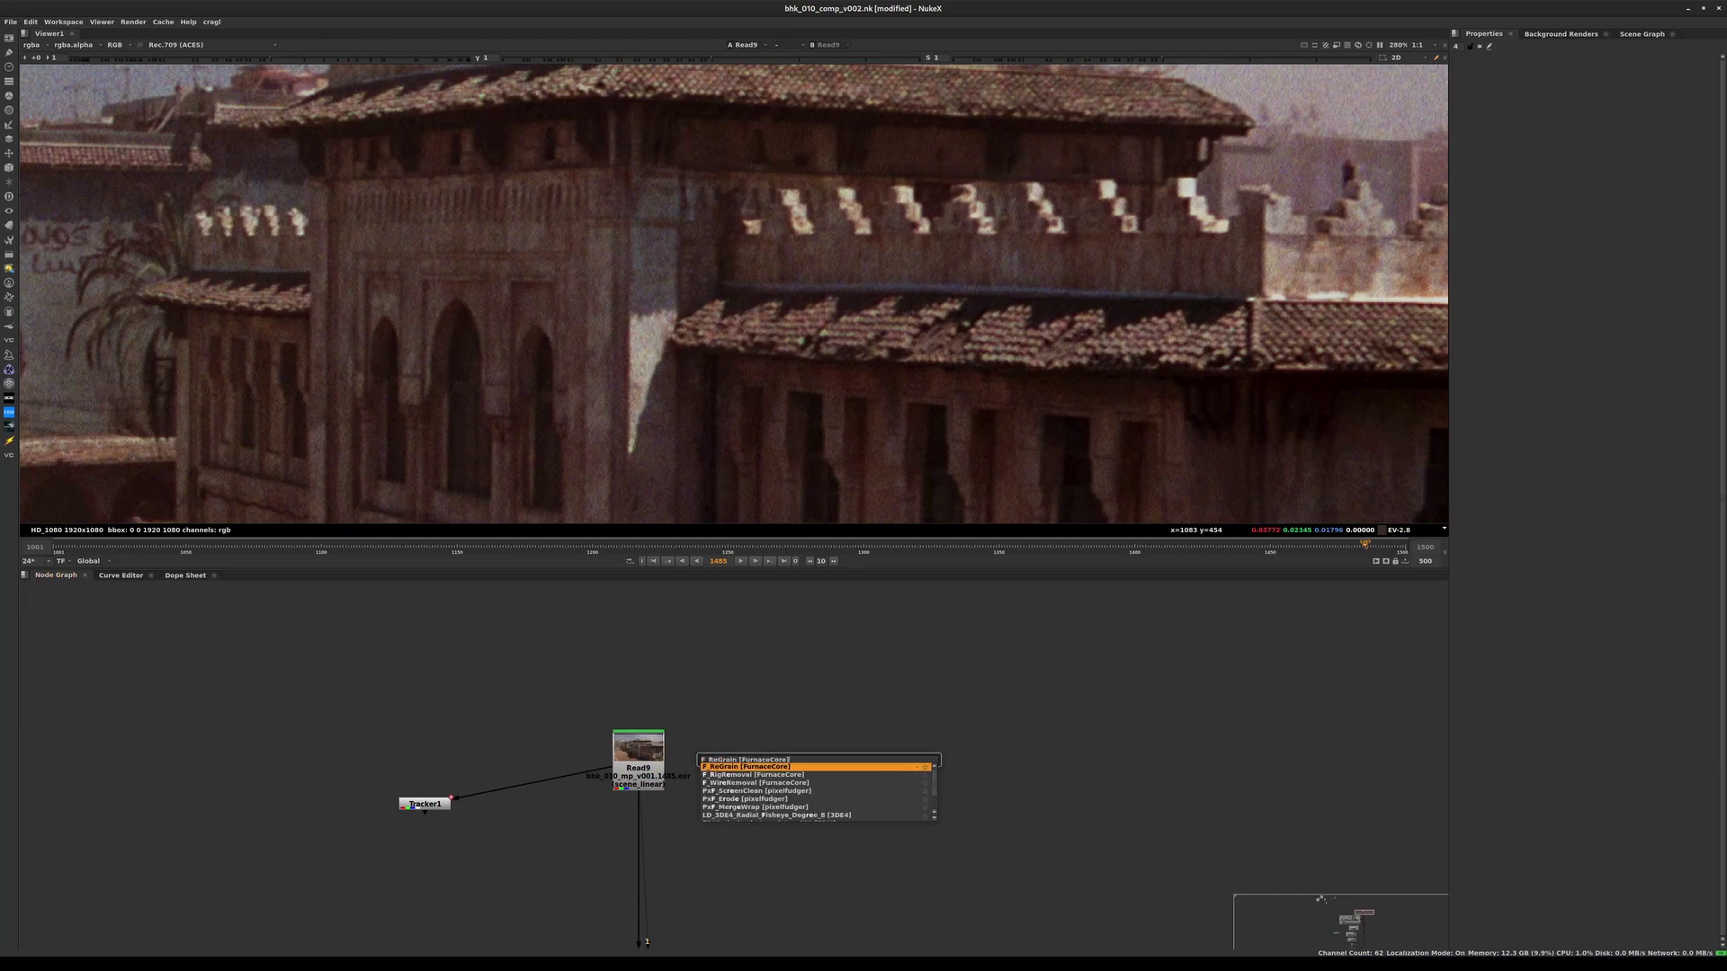
key("Return")
left_click_drag(823, 760, 811, 789)
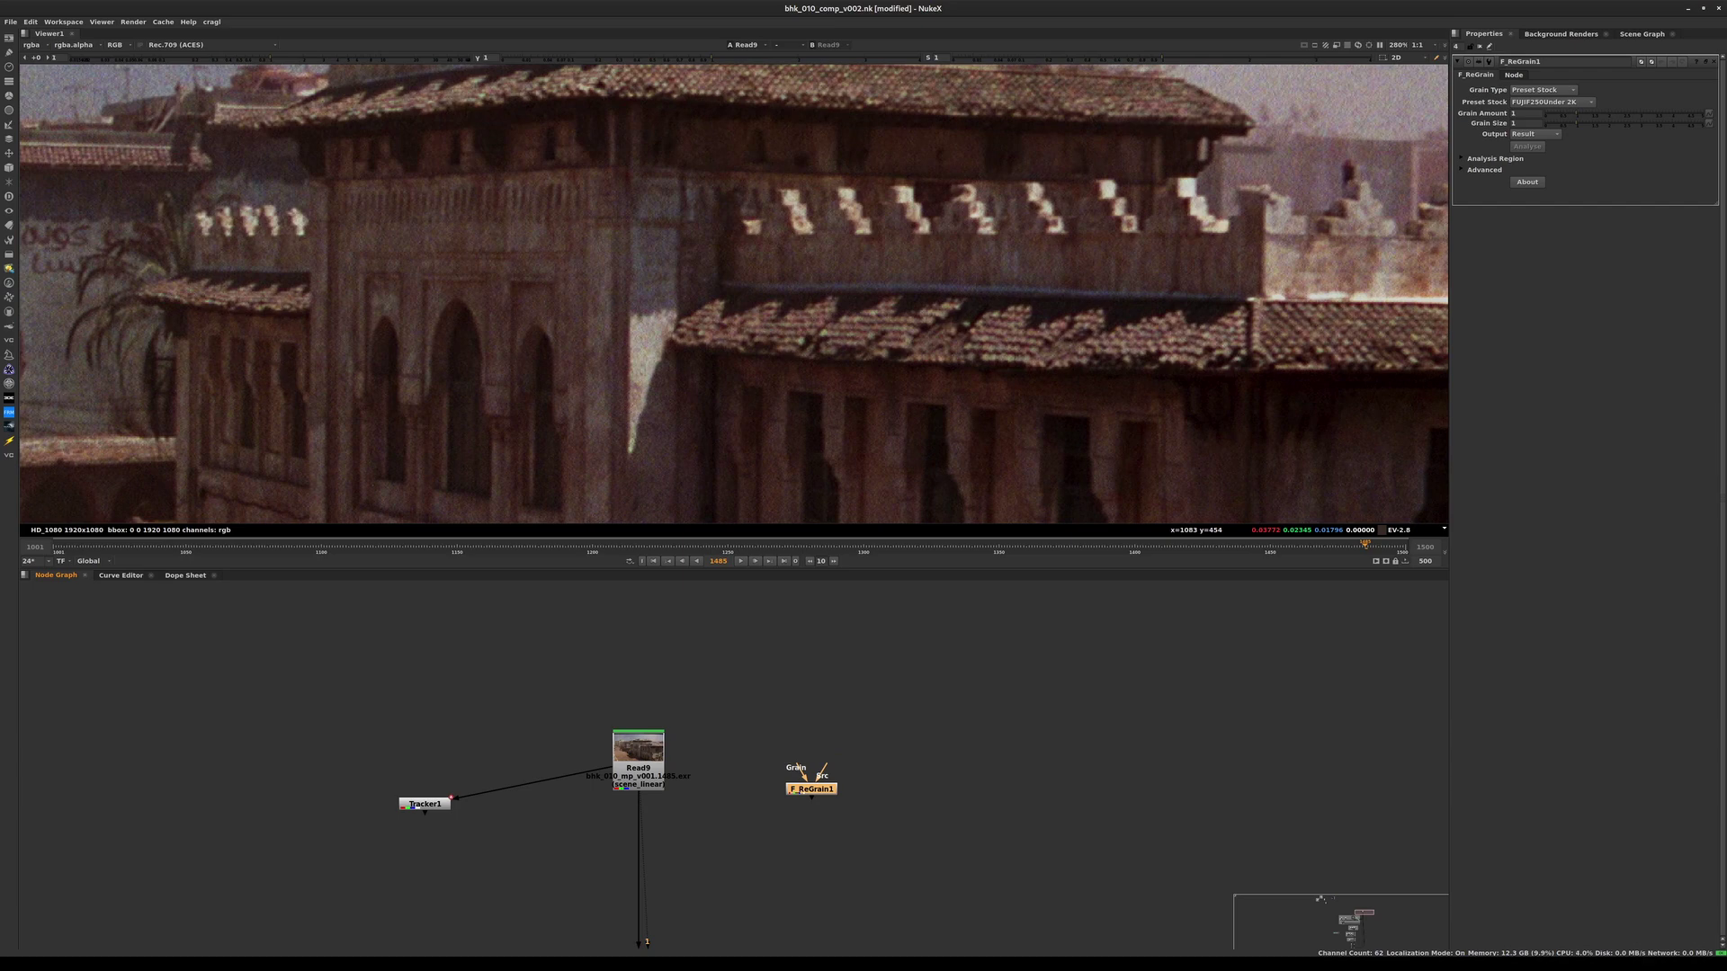
left_click_drag(798, 768, 649, 770)
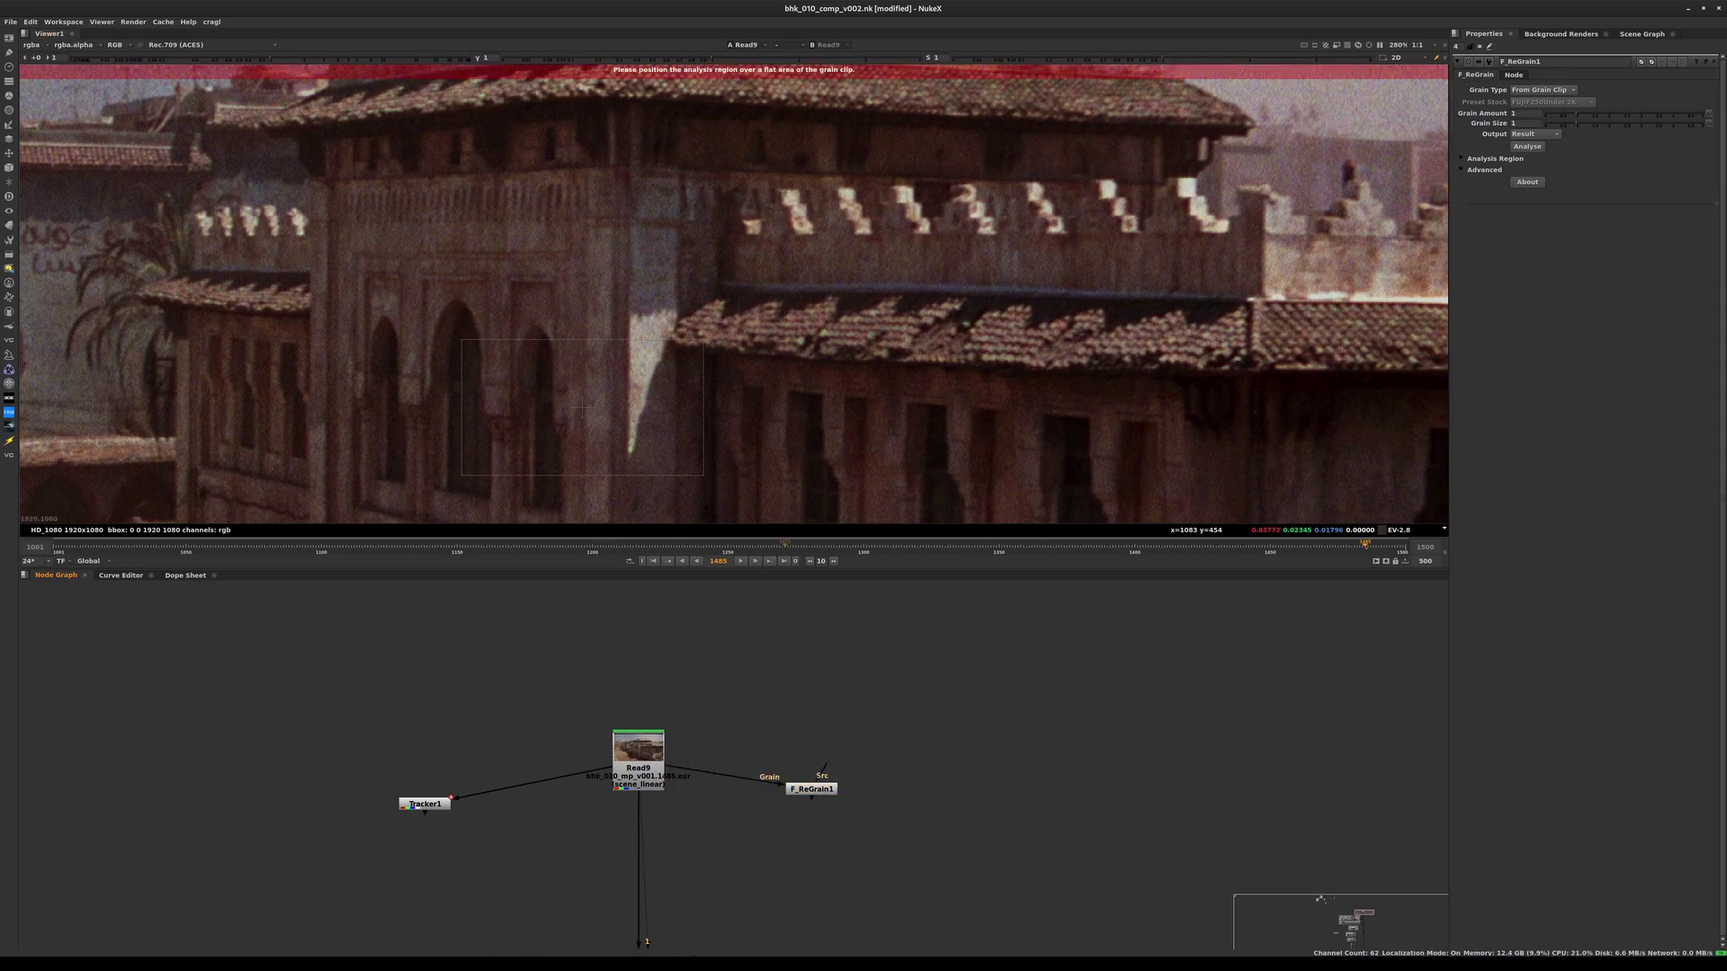
- Move the F_ReGrain analysis region from the arched facade onto the sky above the main building's battlements
scroll(789, 315, "down", 4)
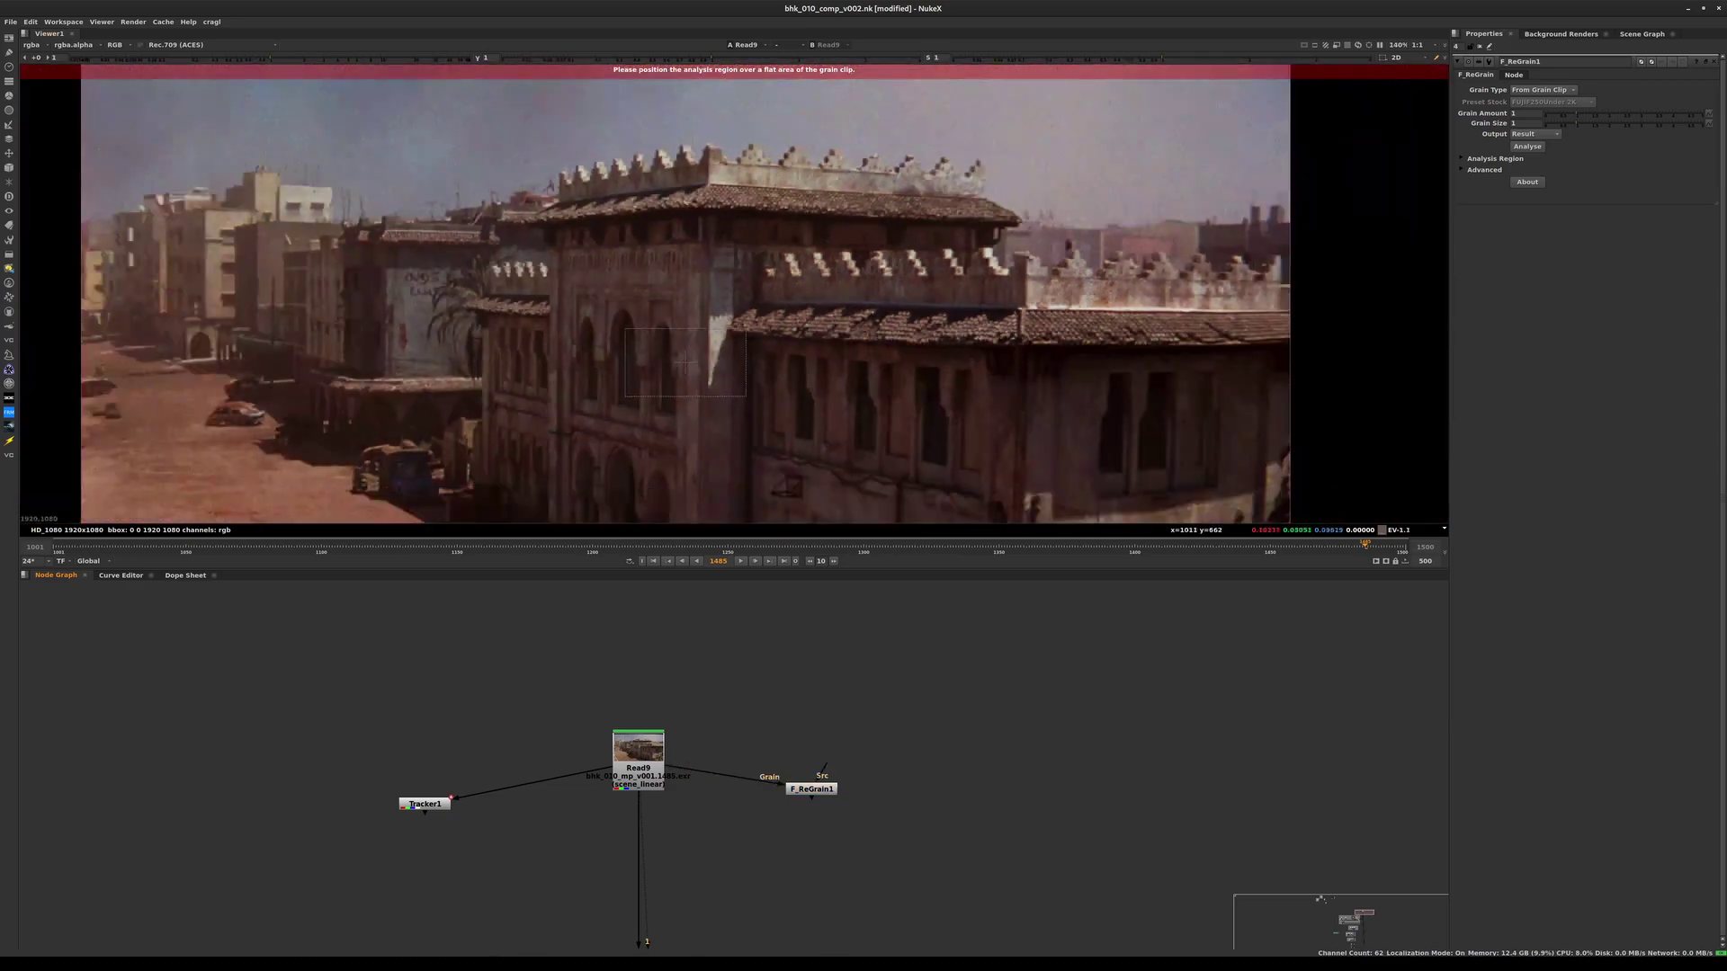
middle_click_drag(717, 287, 688, 378)
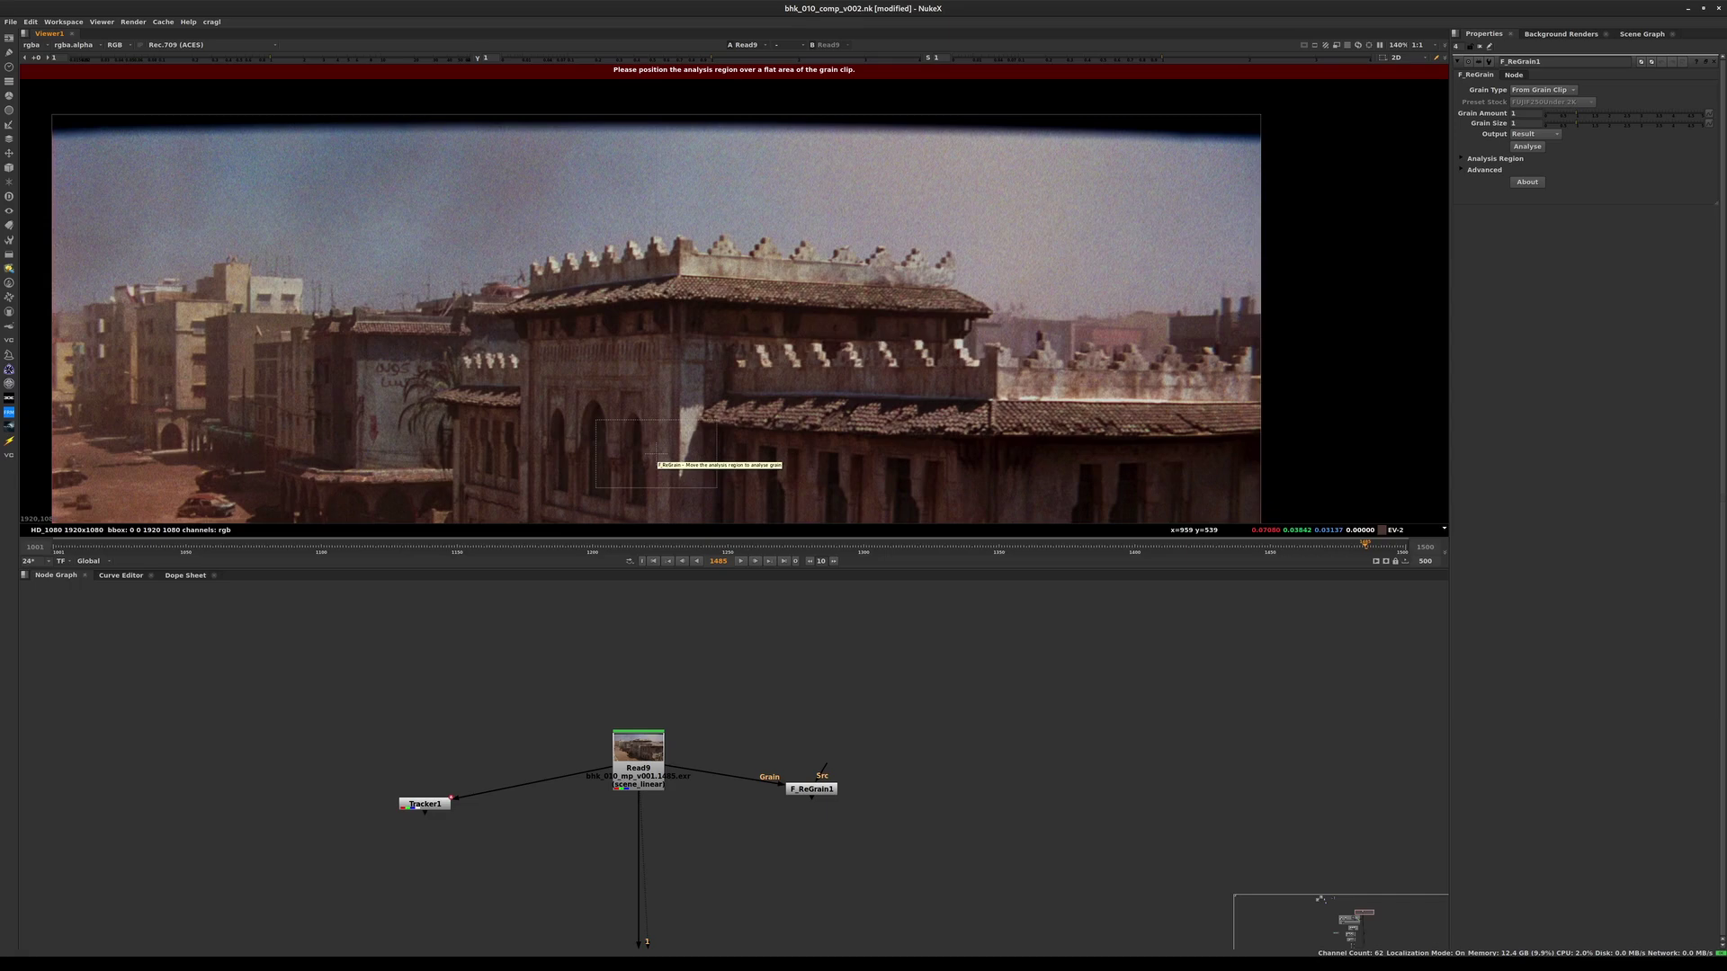
left_click_drag(656, 455, 782, 195)
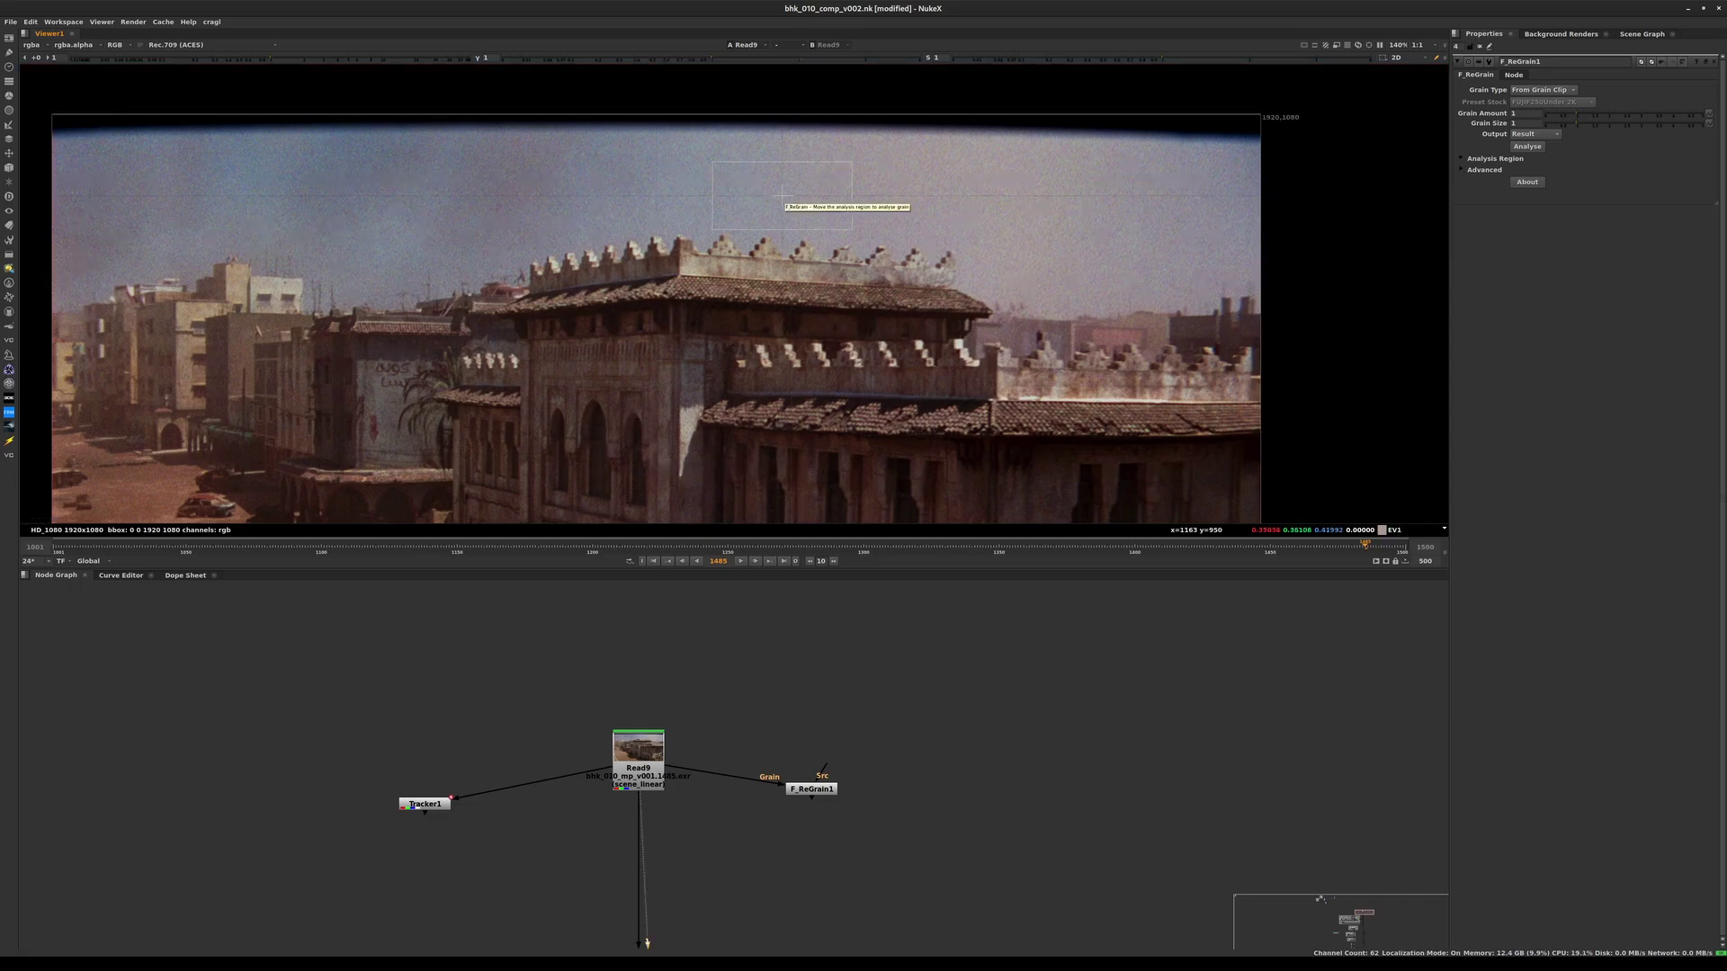
- Fine-tune the analysis region's position over a flat patch of sky above the battlements and expand the node's Analysis Region settings
scroll(782, 195, "up", 3)
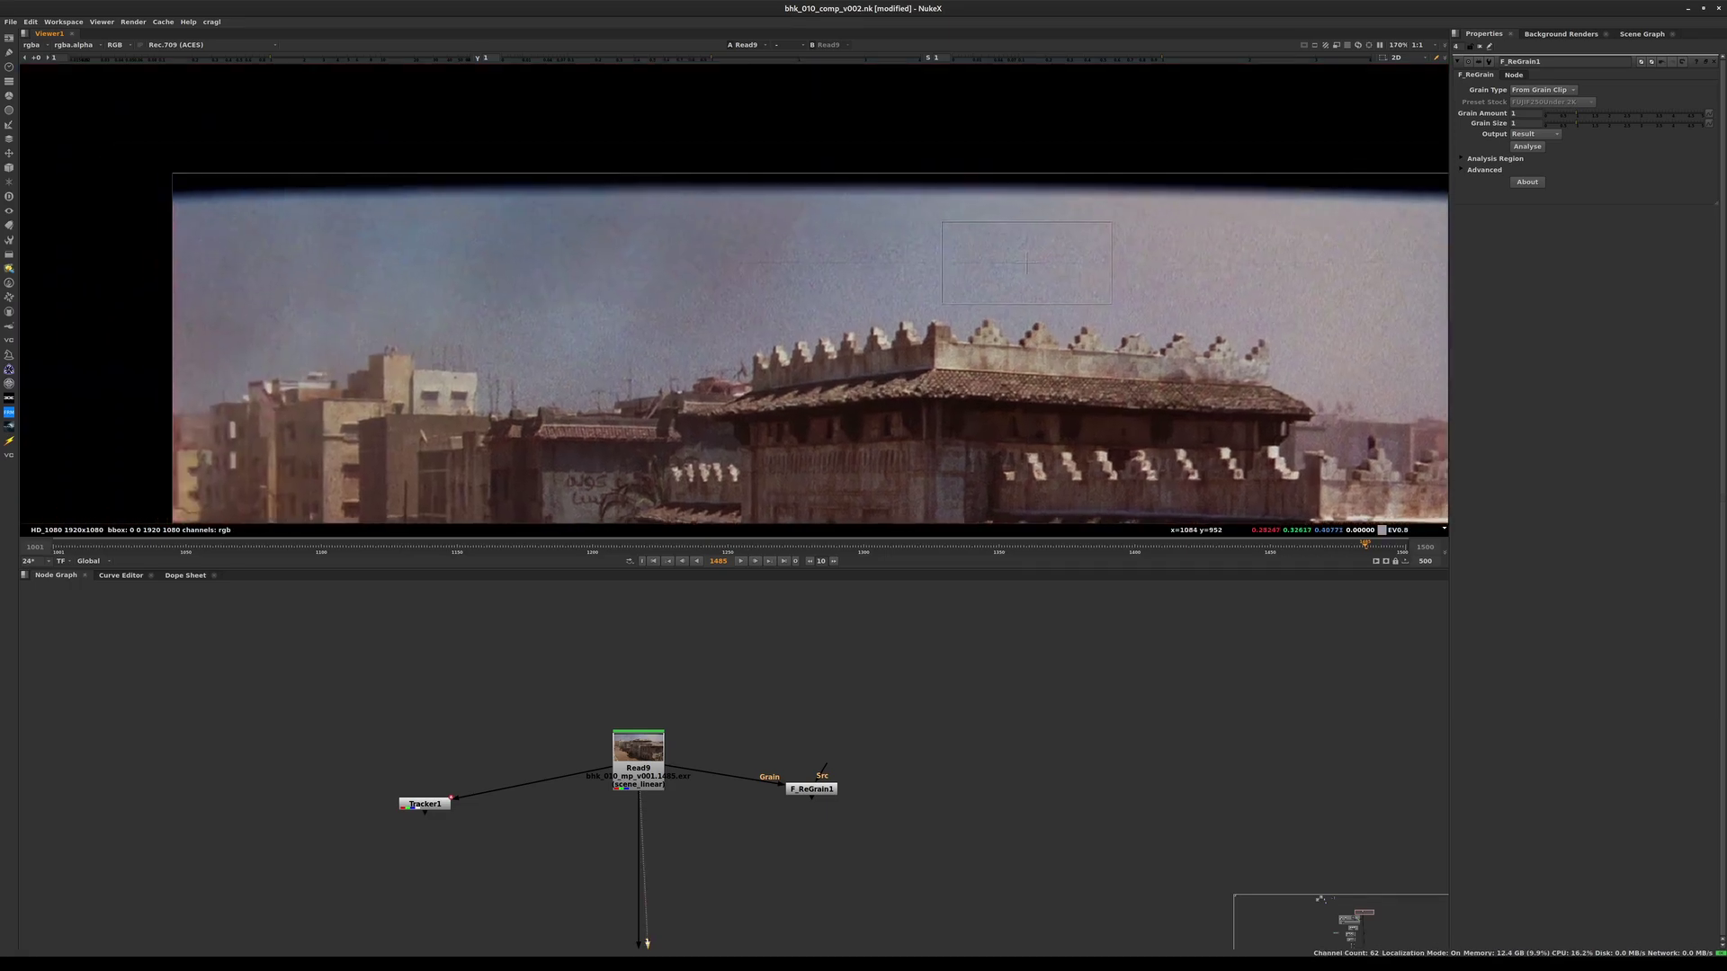
middle_click_drag(1031, 263, 575, 260)
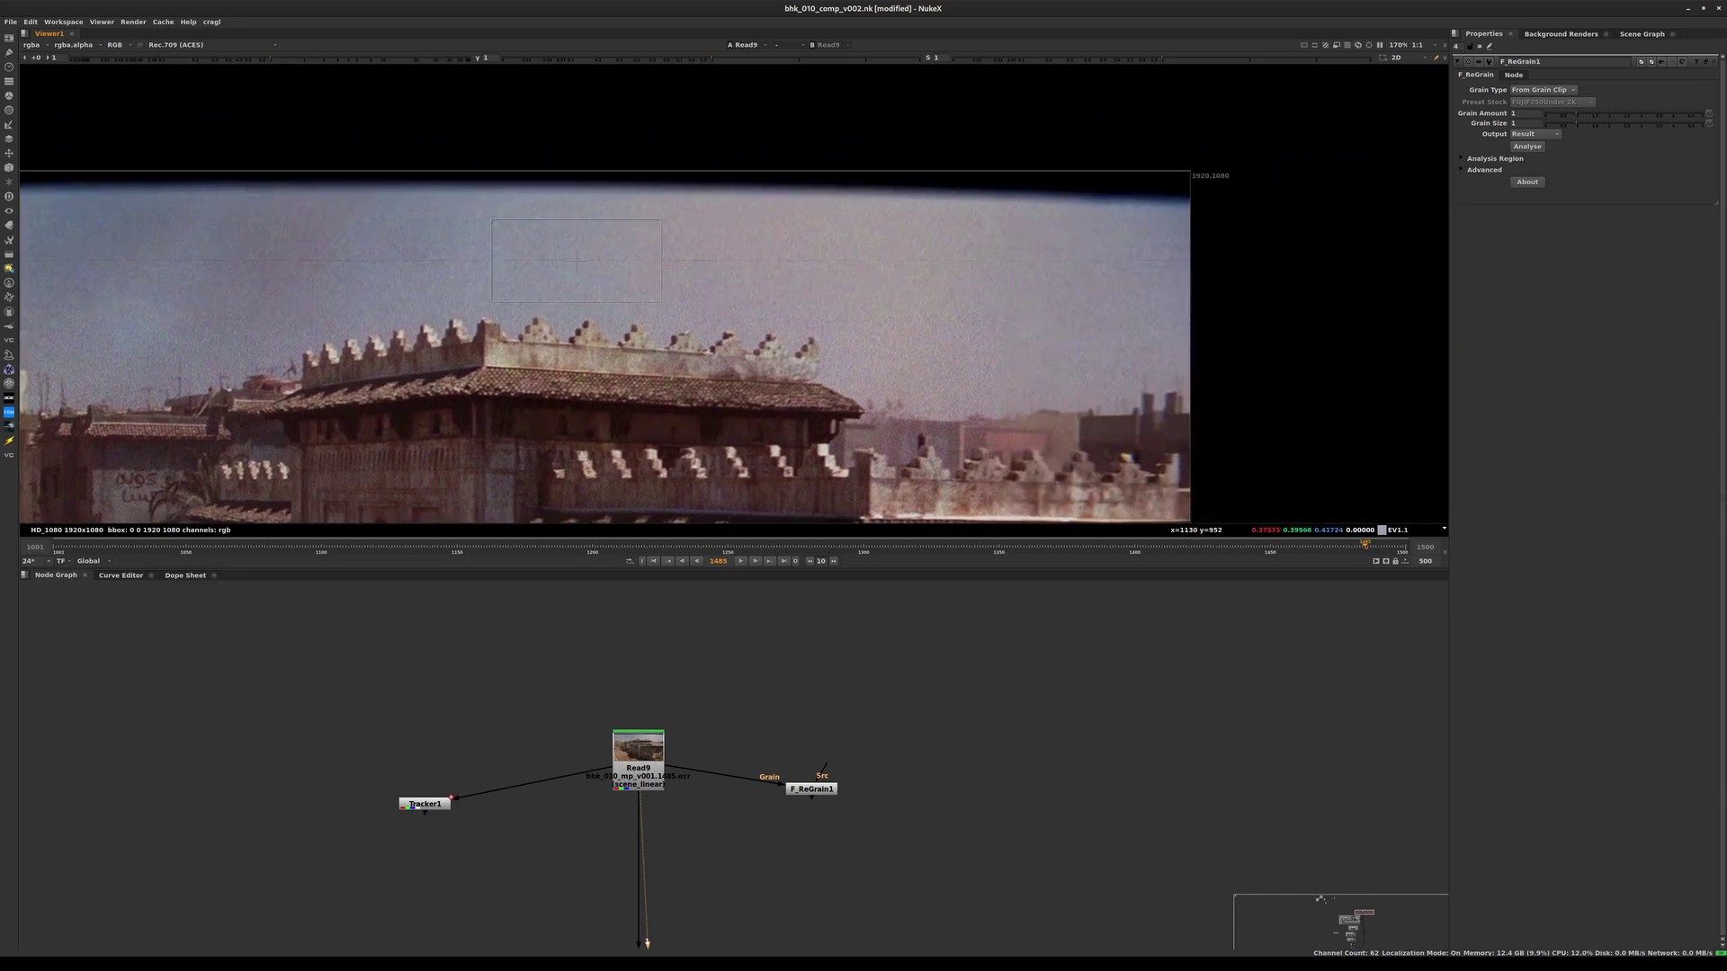
left_click_drag(576, 260, 744, 277)
left_click_drag(744, 277, 565, 263)
middle_click_drag(509, 266, 783, 342)
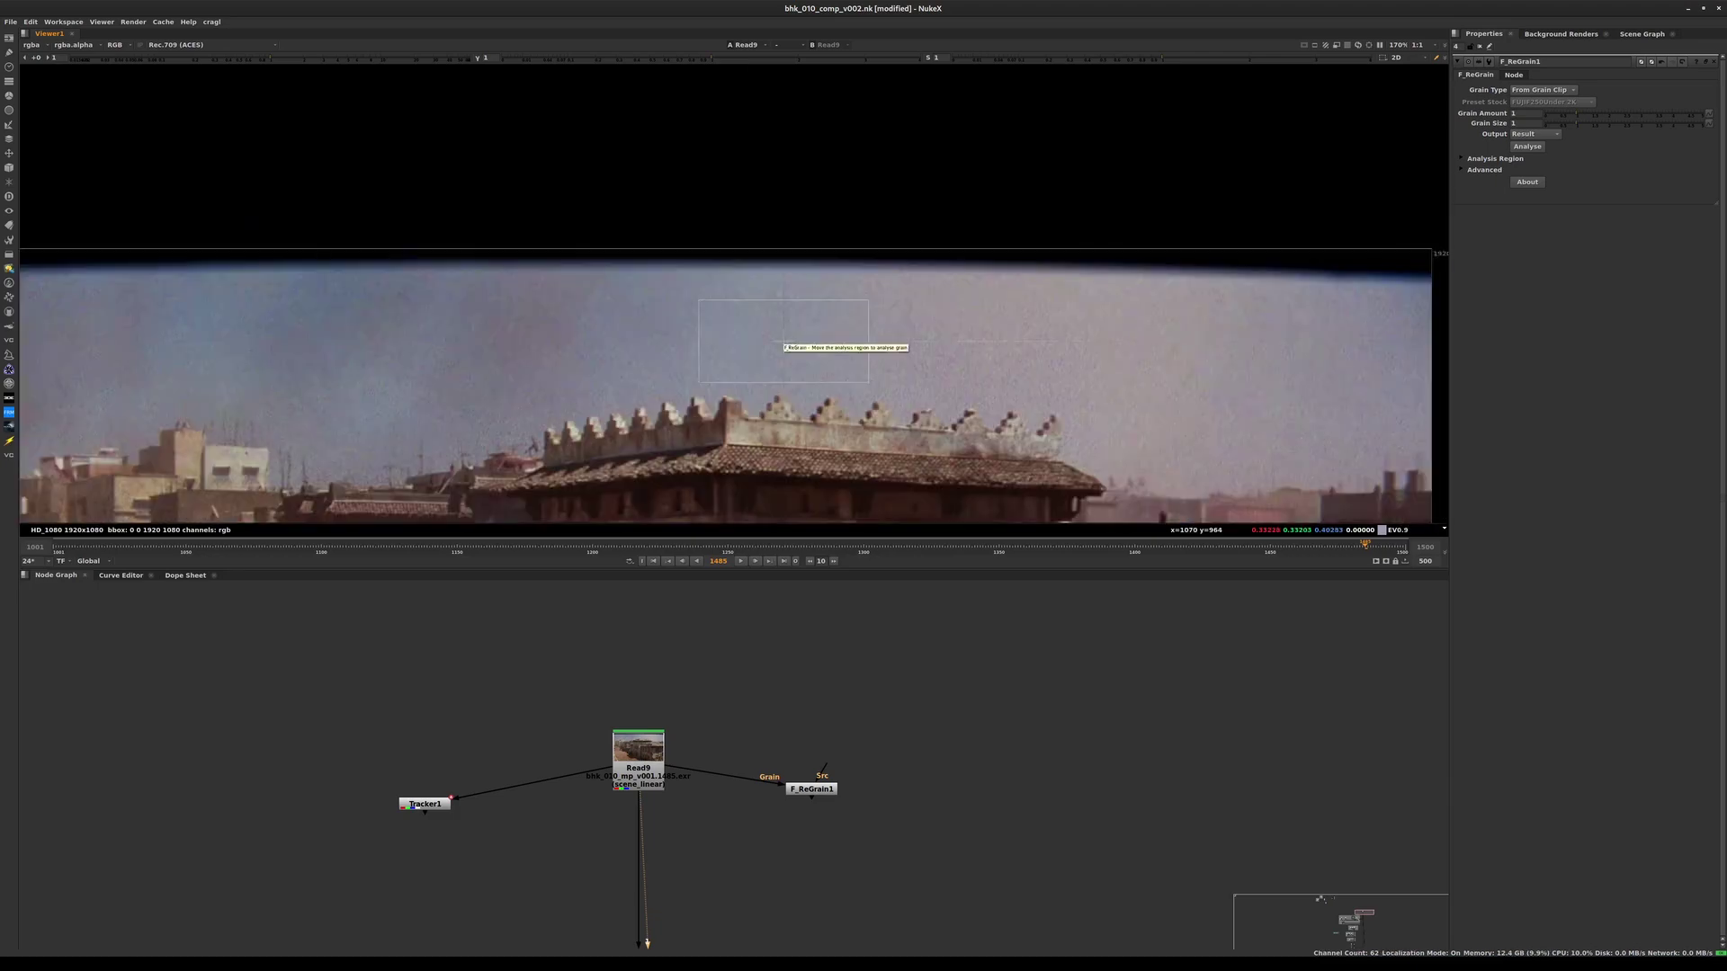
left_click_drag(783, 342, 753, 342)
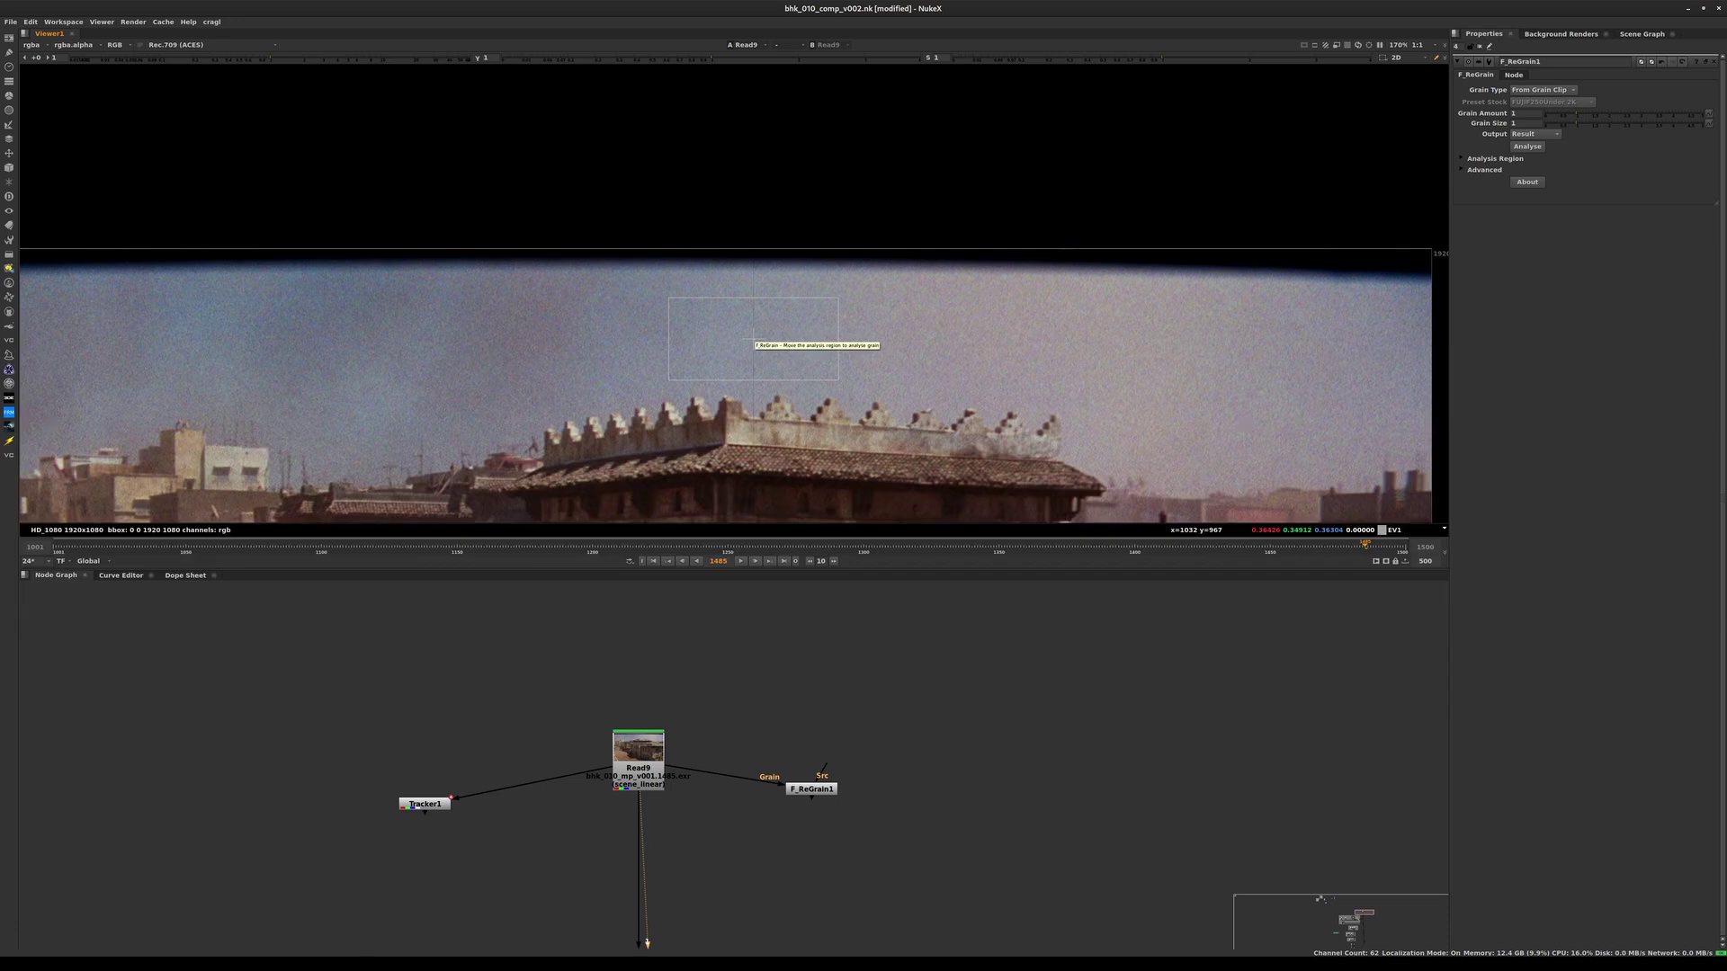
left_click(1463, 158)
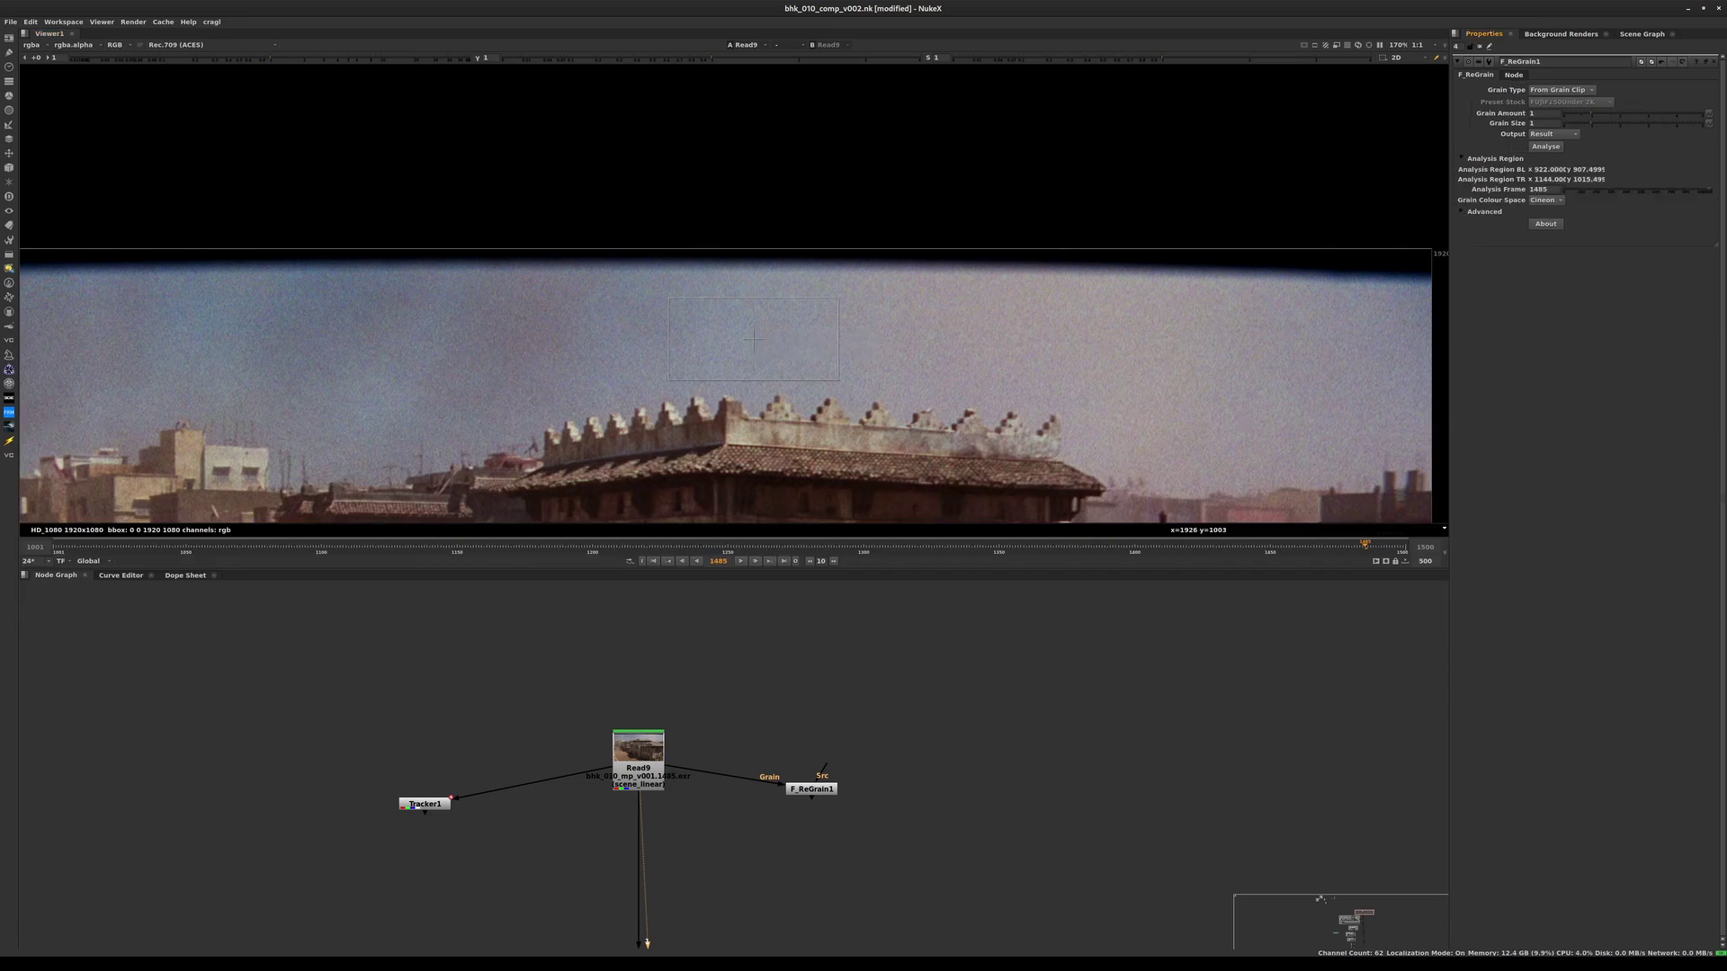
- Set F_ReGrain1's Grain Colour Space to Linear, expand its Advanced settings and nudge the analysis region sideways over the sky
left_click(1463, 211)
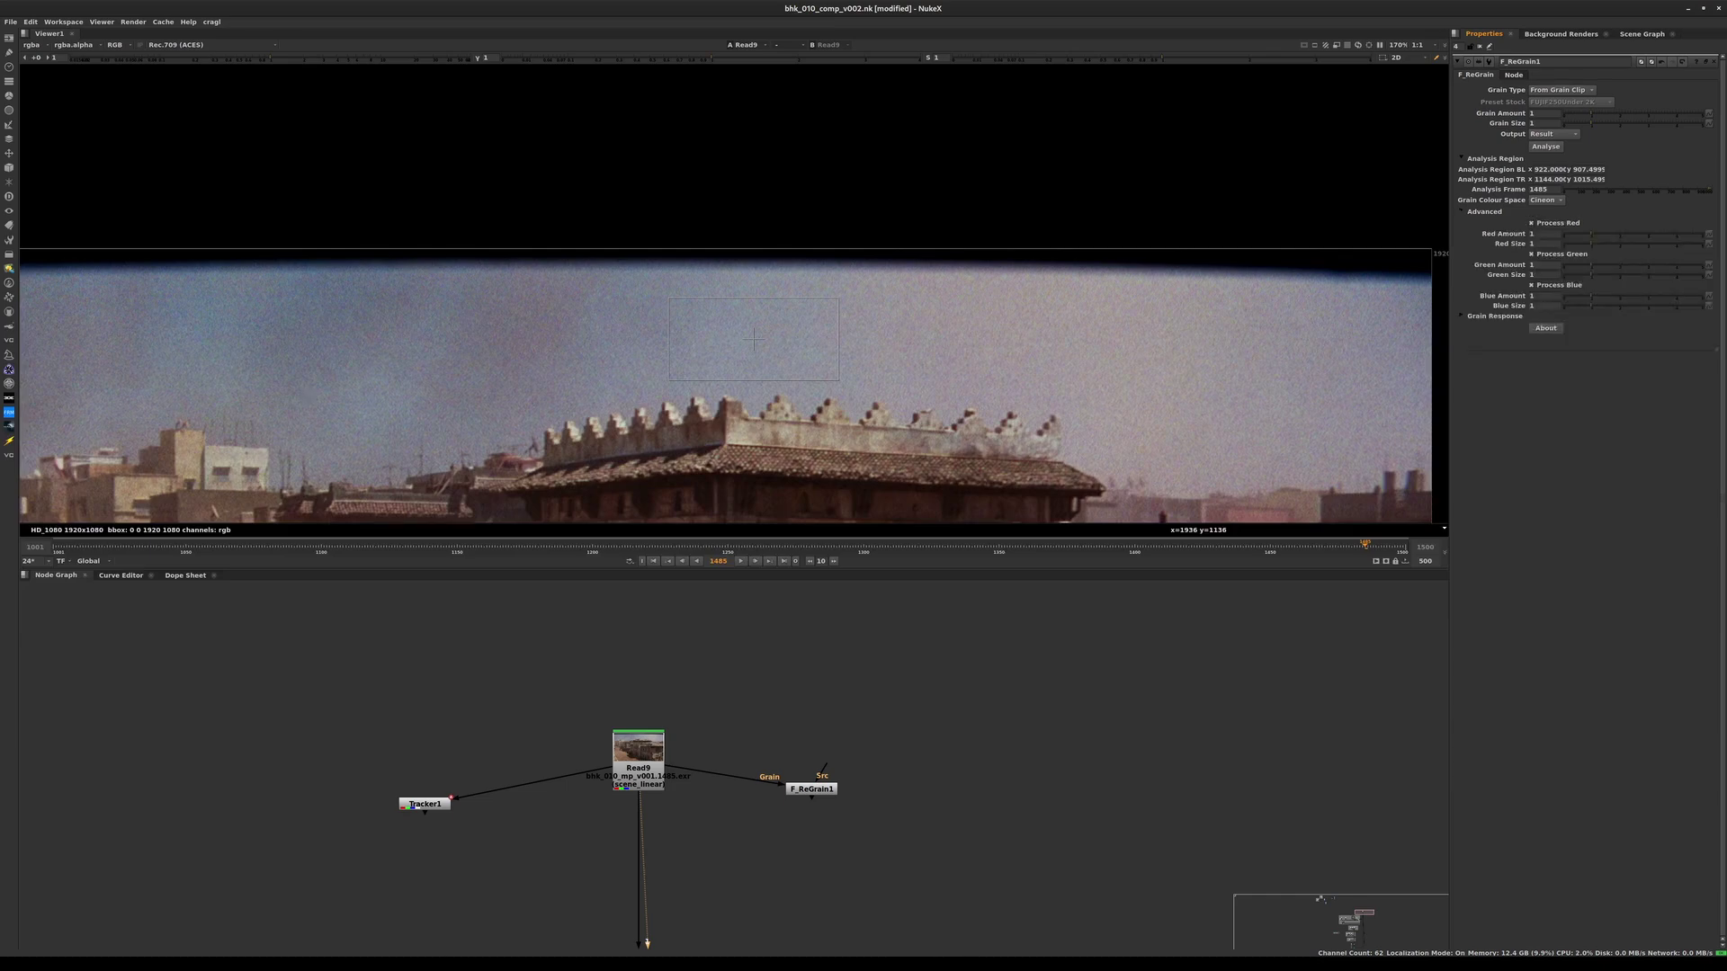
left_click(1545, 200)
left_click(1549, 223)
left_click_drag(767, 333, 776, 332)
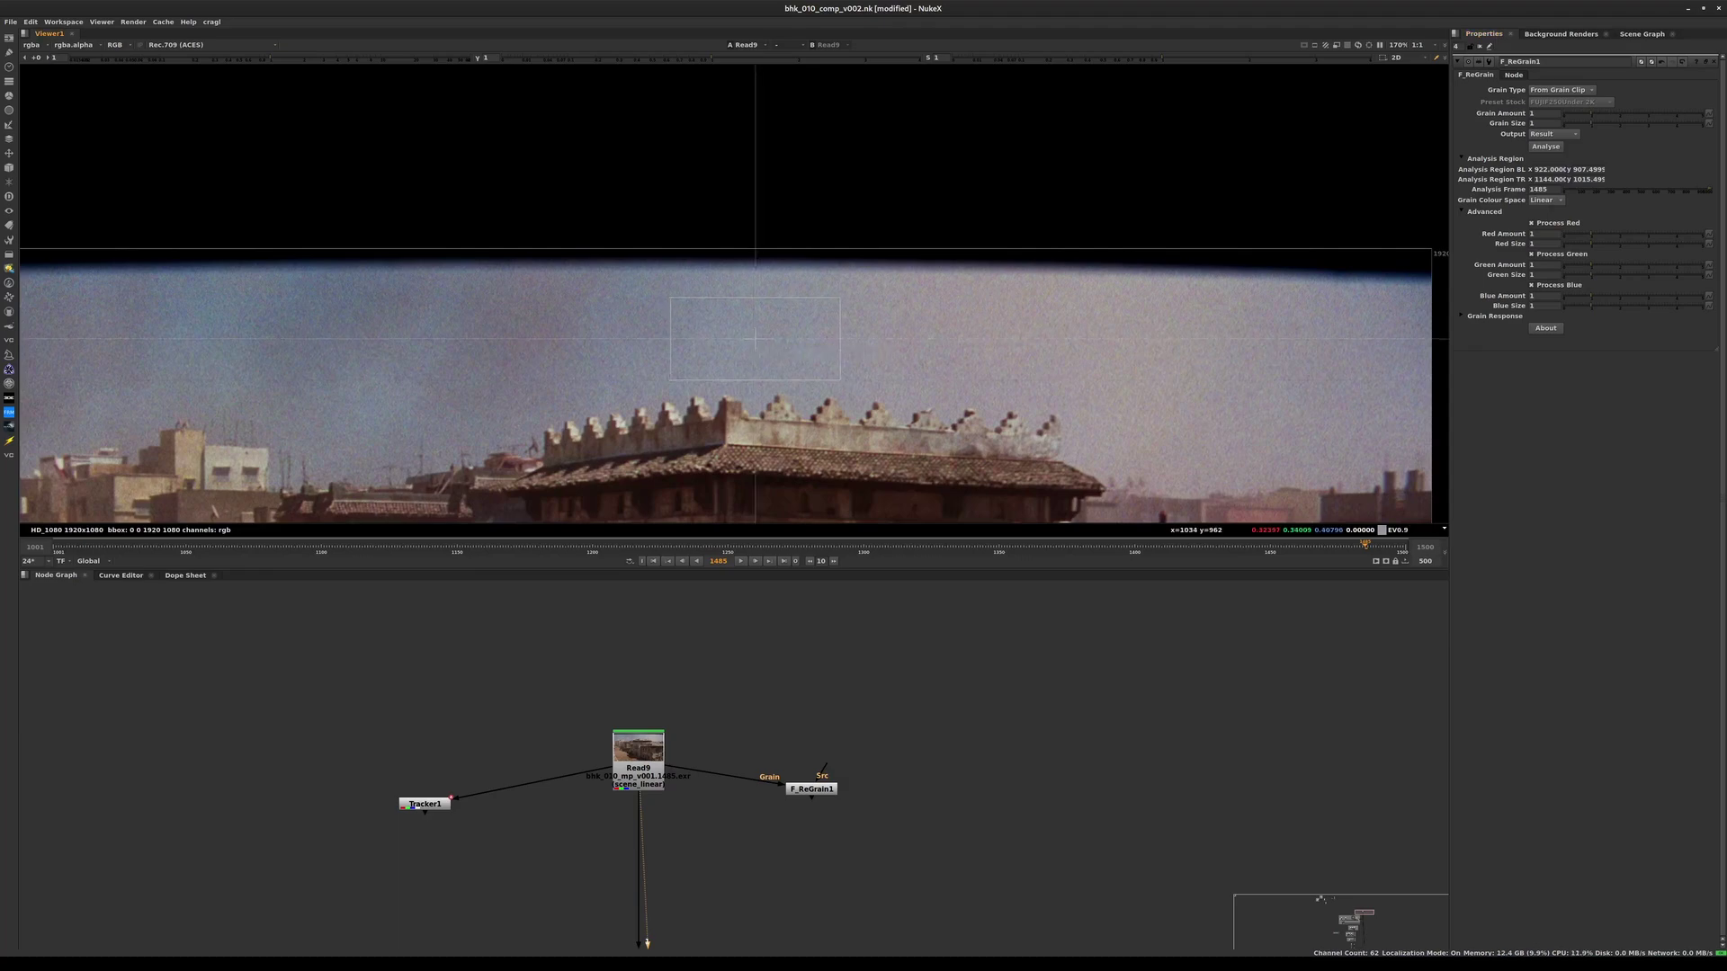
- Add a Constant node above F_ReGrain1 and set its colour to 0.5
scroll(647, 785, "up", 3)
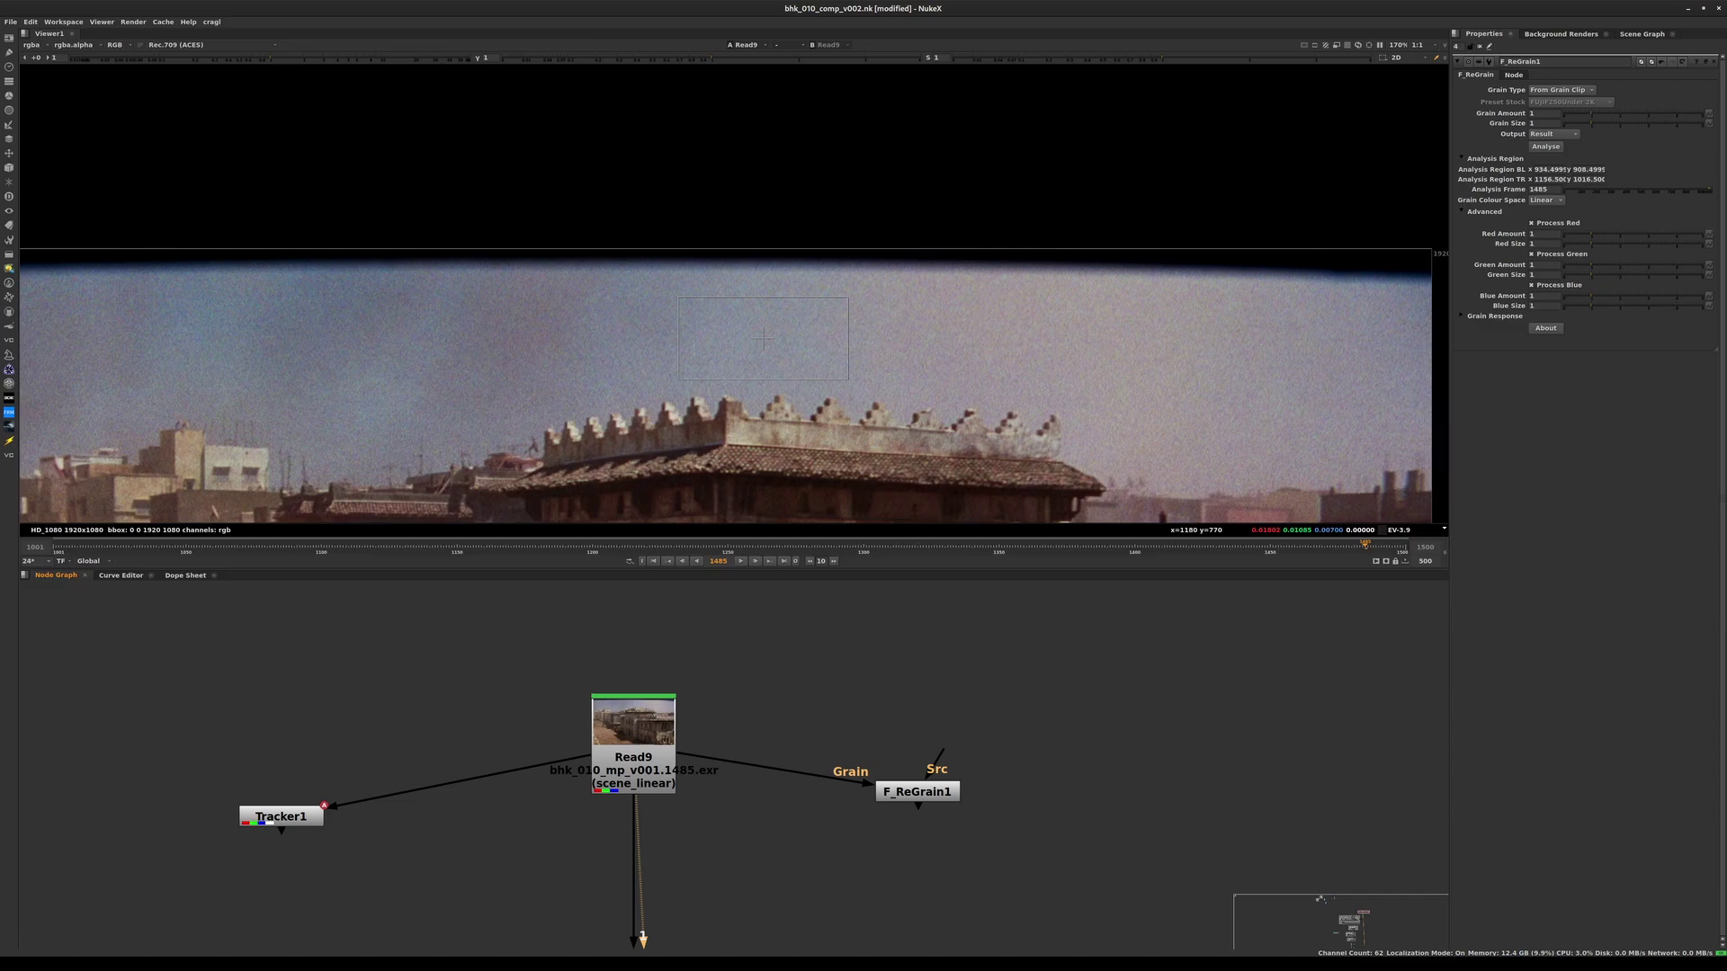
key("Tab")
type("cons")
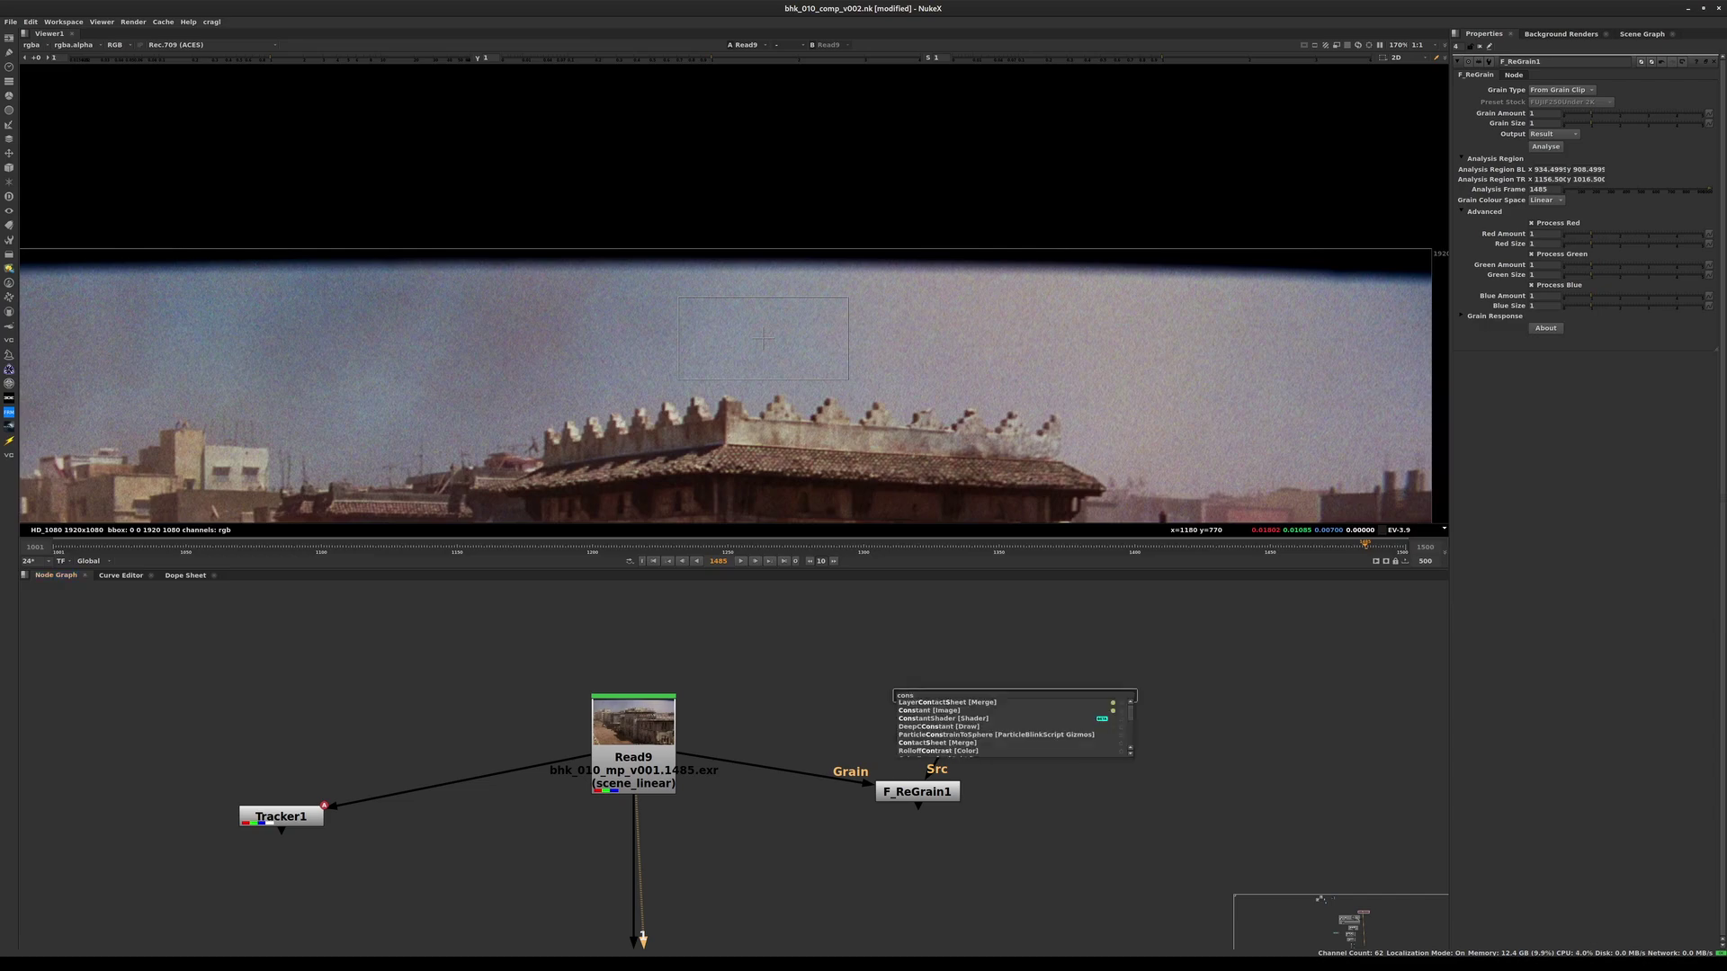
type("t")
left_click(990, 710)
left_click_drag(1014, 711, 965, 703)
double_click(1516, 101)
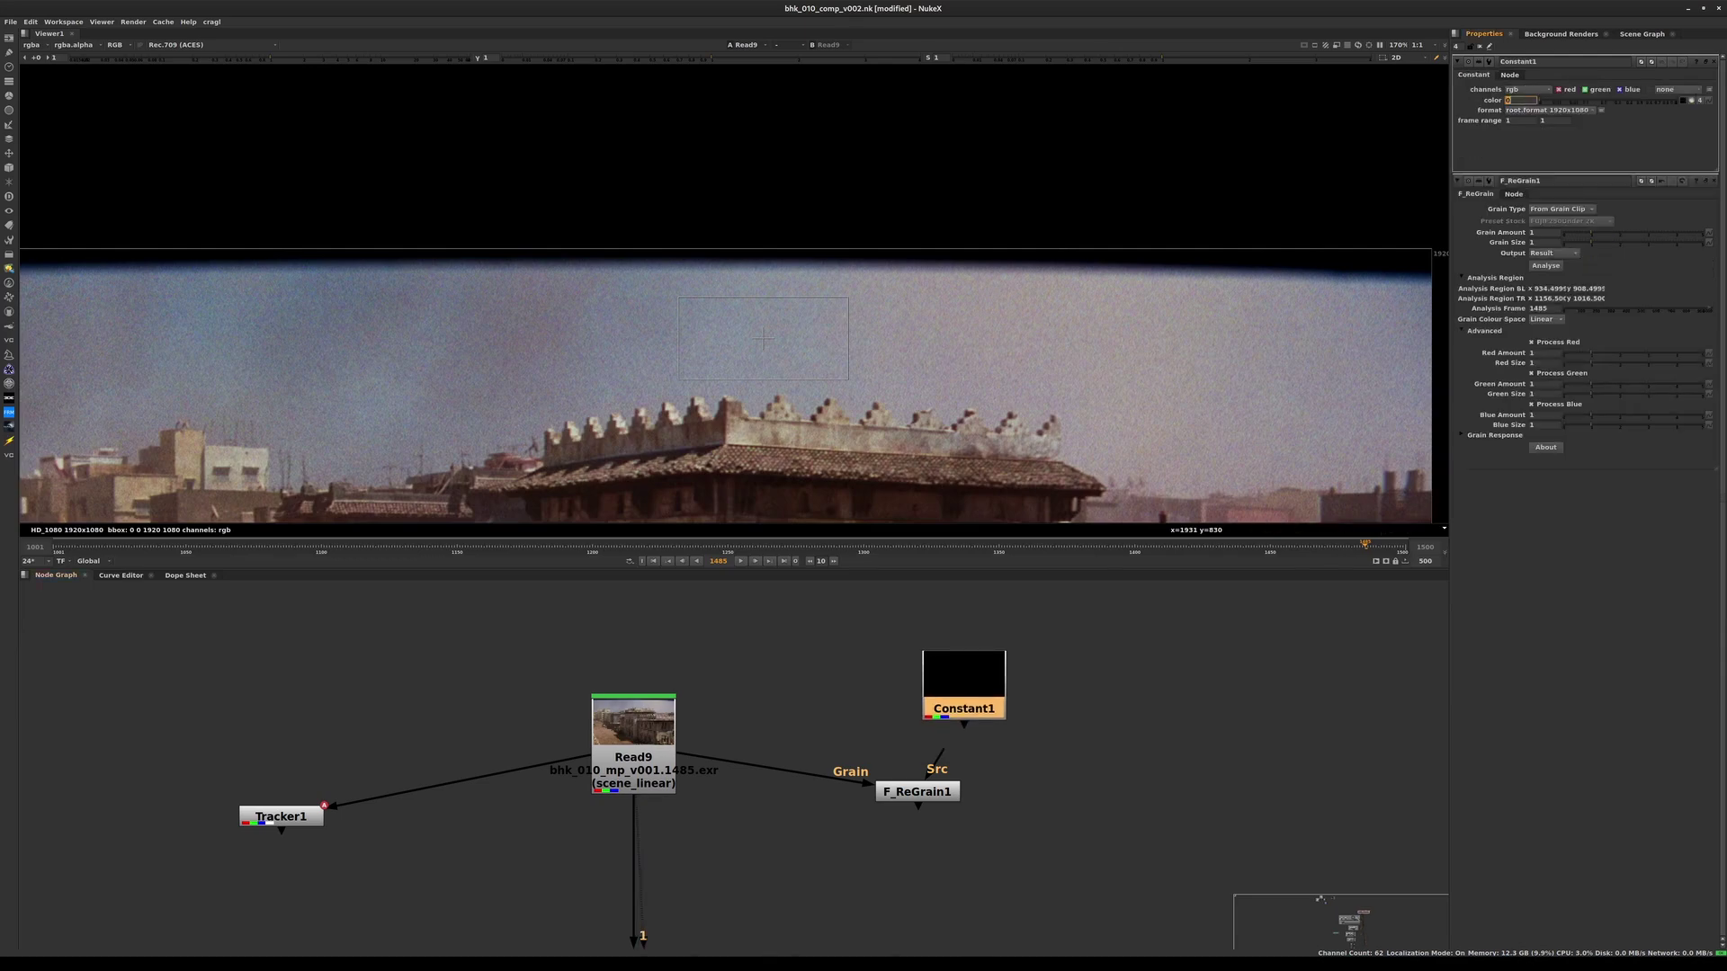
type("0.5")
key("Return")
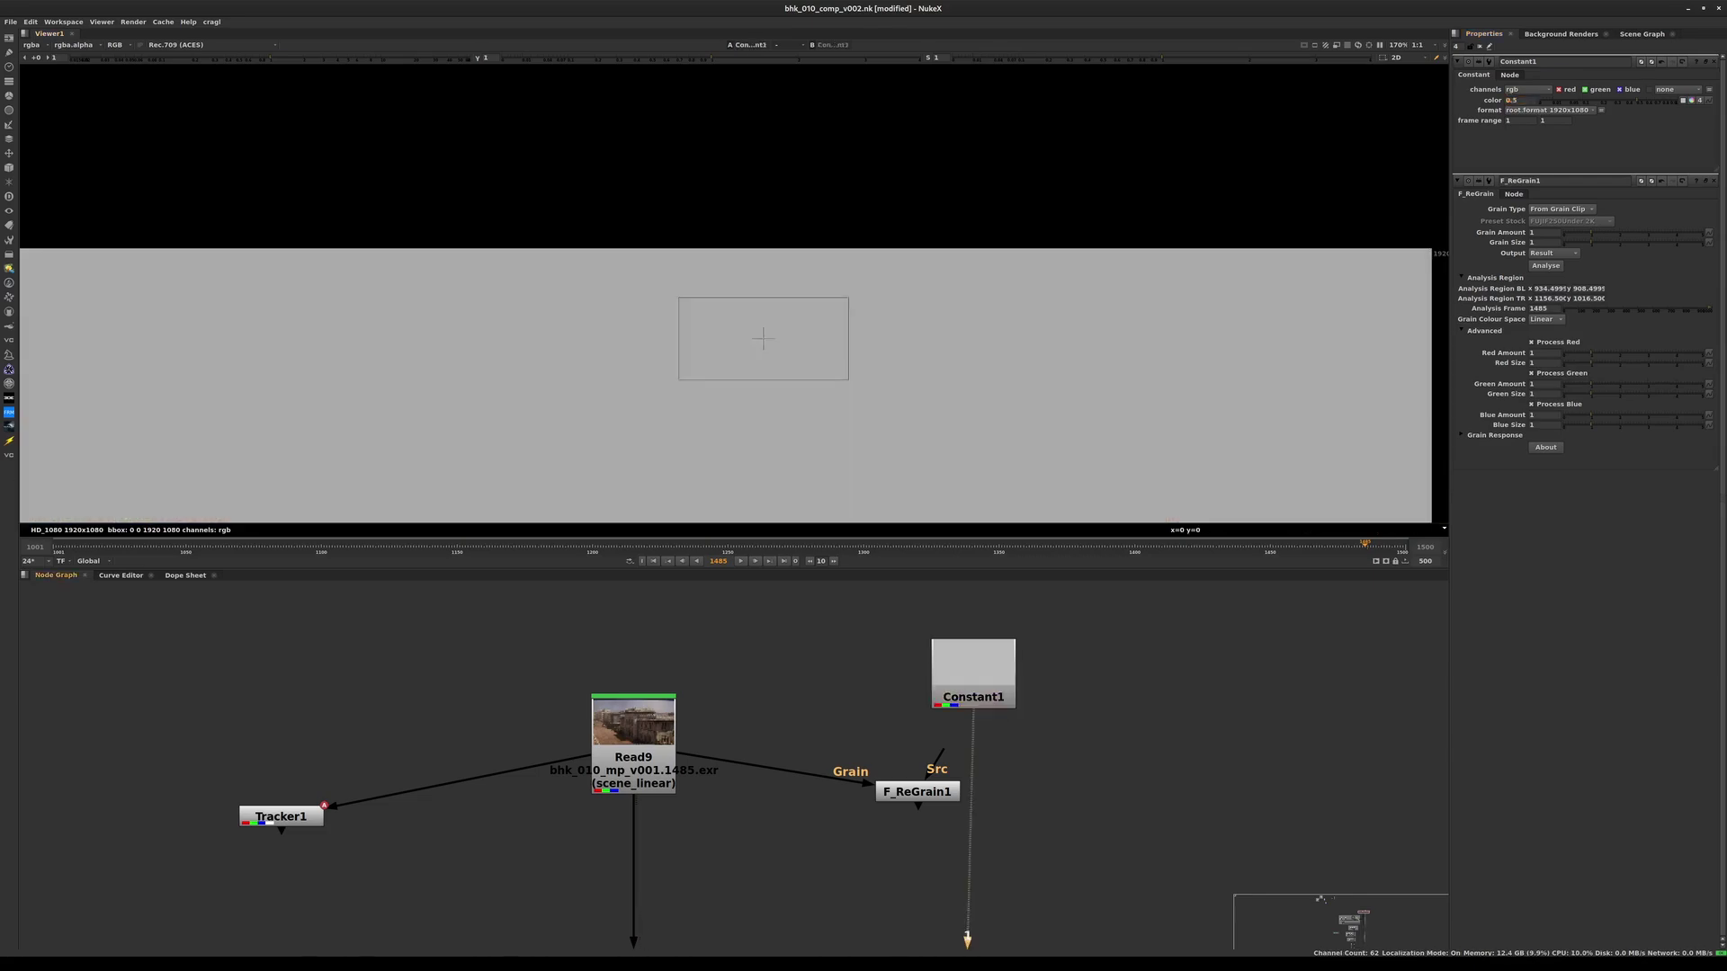
- Connect F_ReGrain1's Src input to Constant1, rearrange the two nodes and view F_ReGrain1's output
left_click_drag(941, 755, 935, 696)
left_click_drag(918, 792, 883, 807)
double_click(883, 807)
left_click_drag(939, 692, 926, 703)
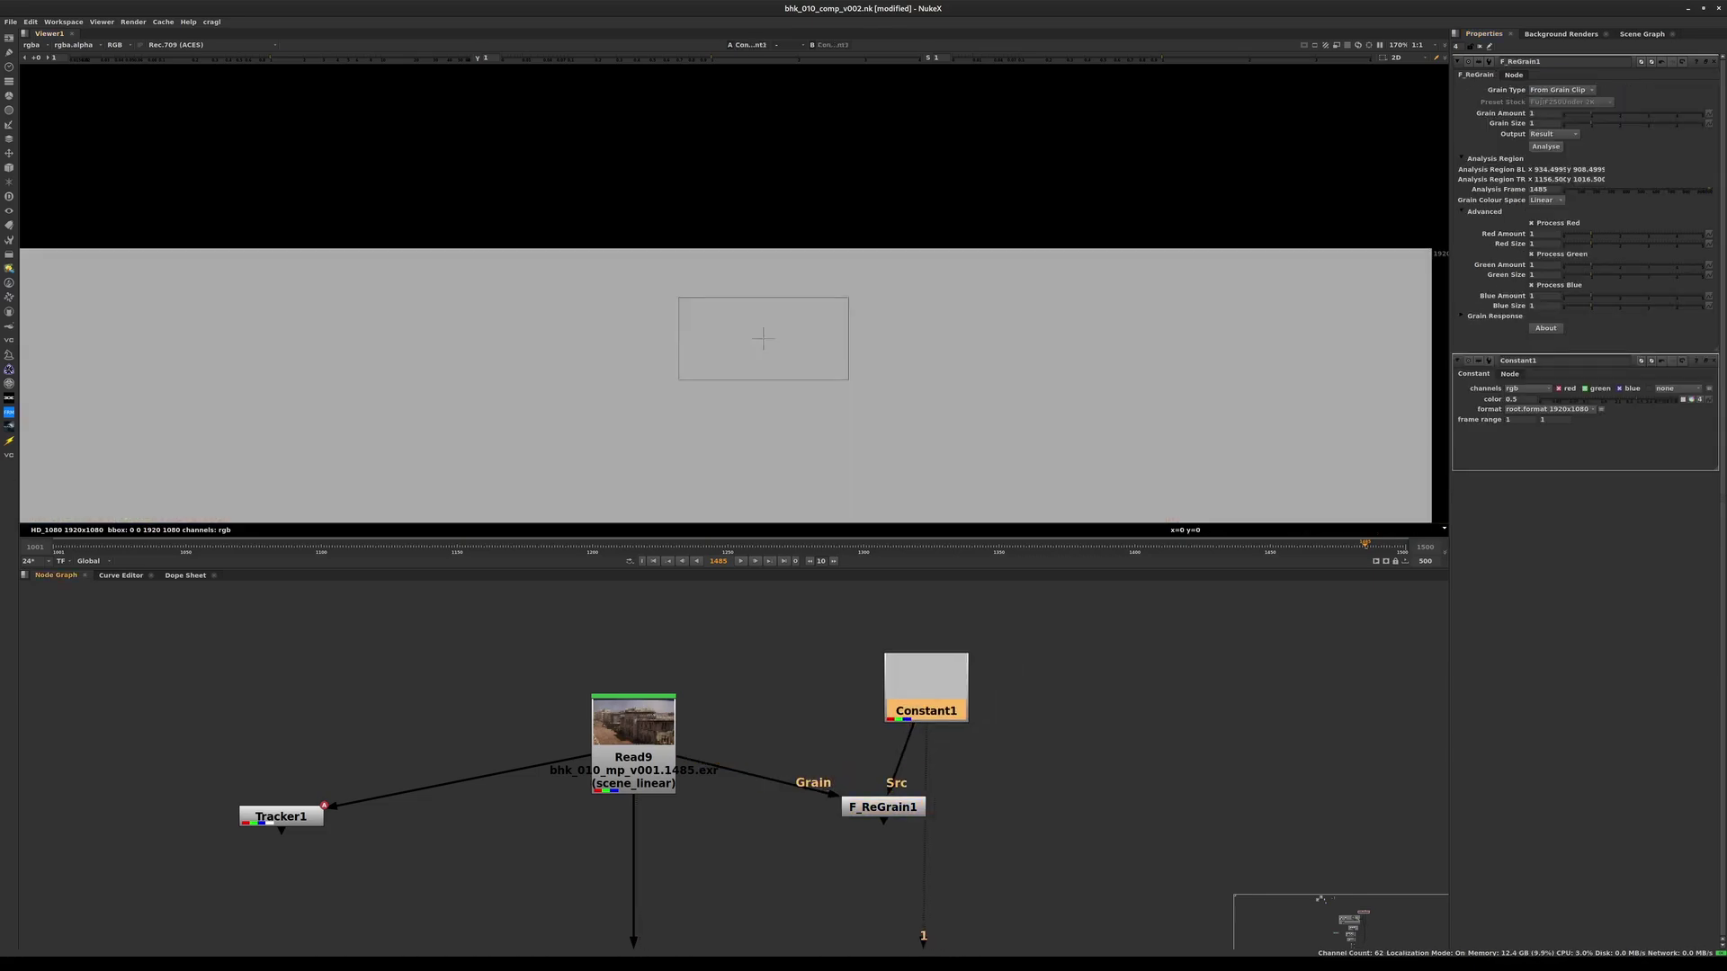
left_click_drag(883, 807, 835, 802)
key("1")
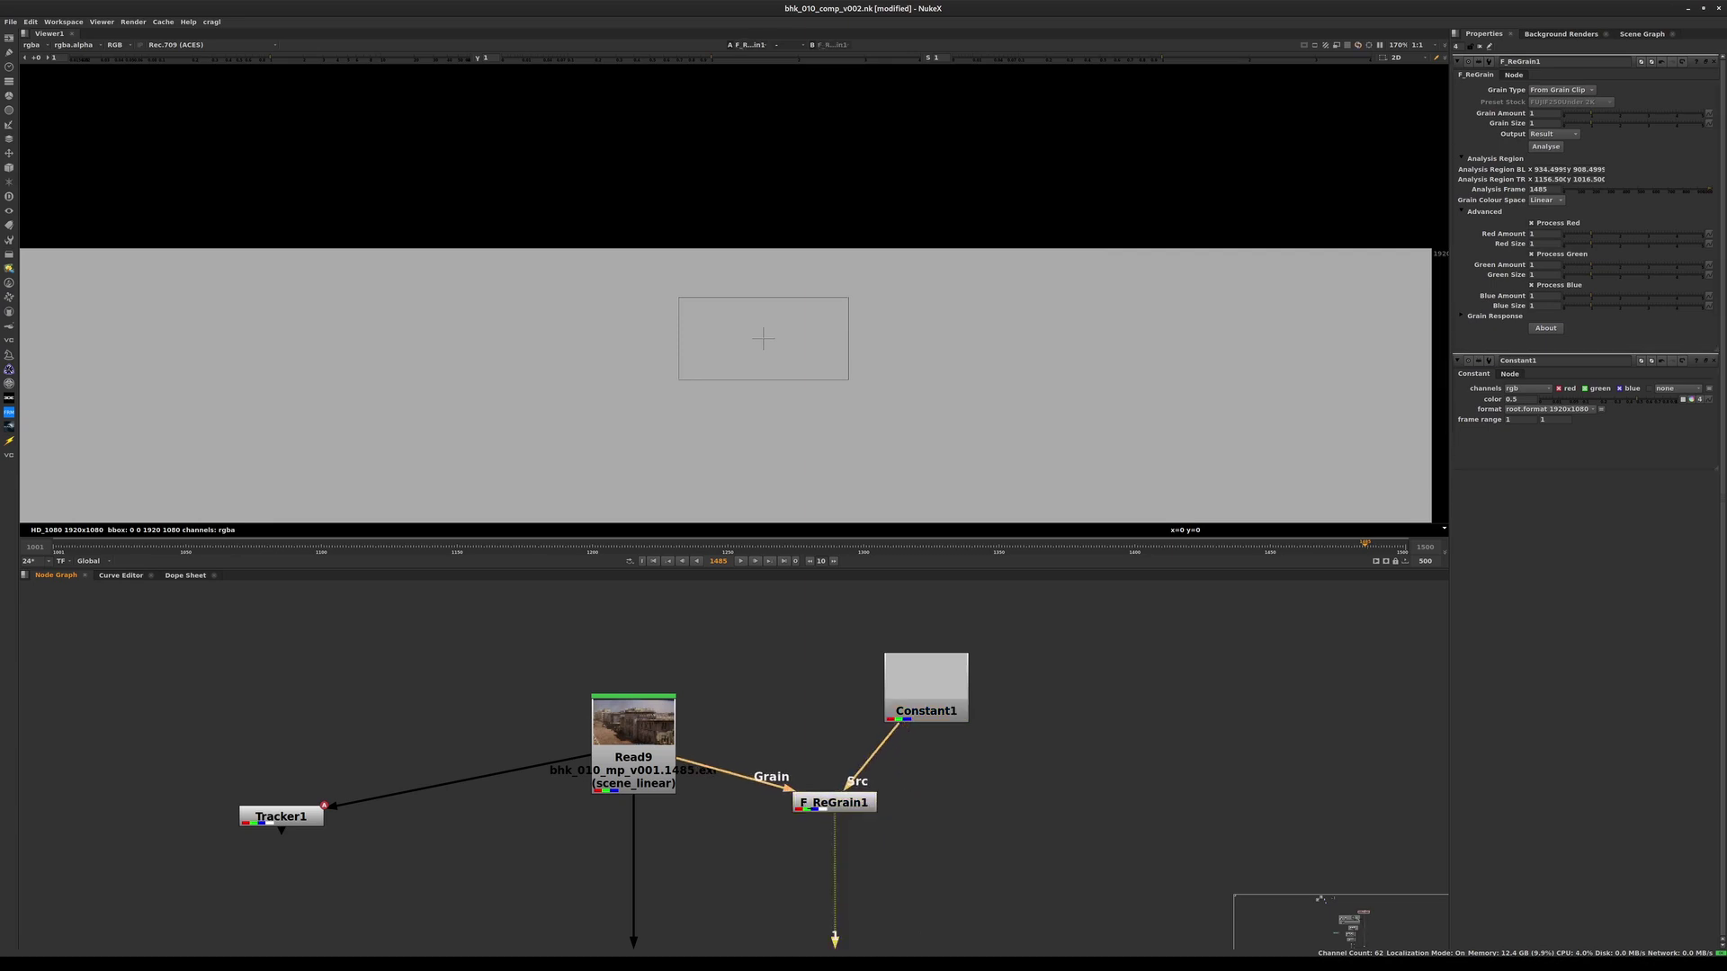
- Examine the generated grain on the grey image close up and compare F_ReGrain1's output with the clean Constant1
middle_click_drag(623, 377, 847, 329)
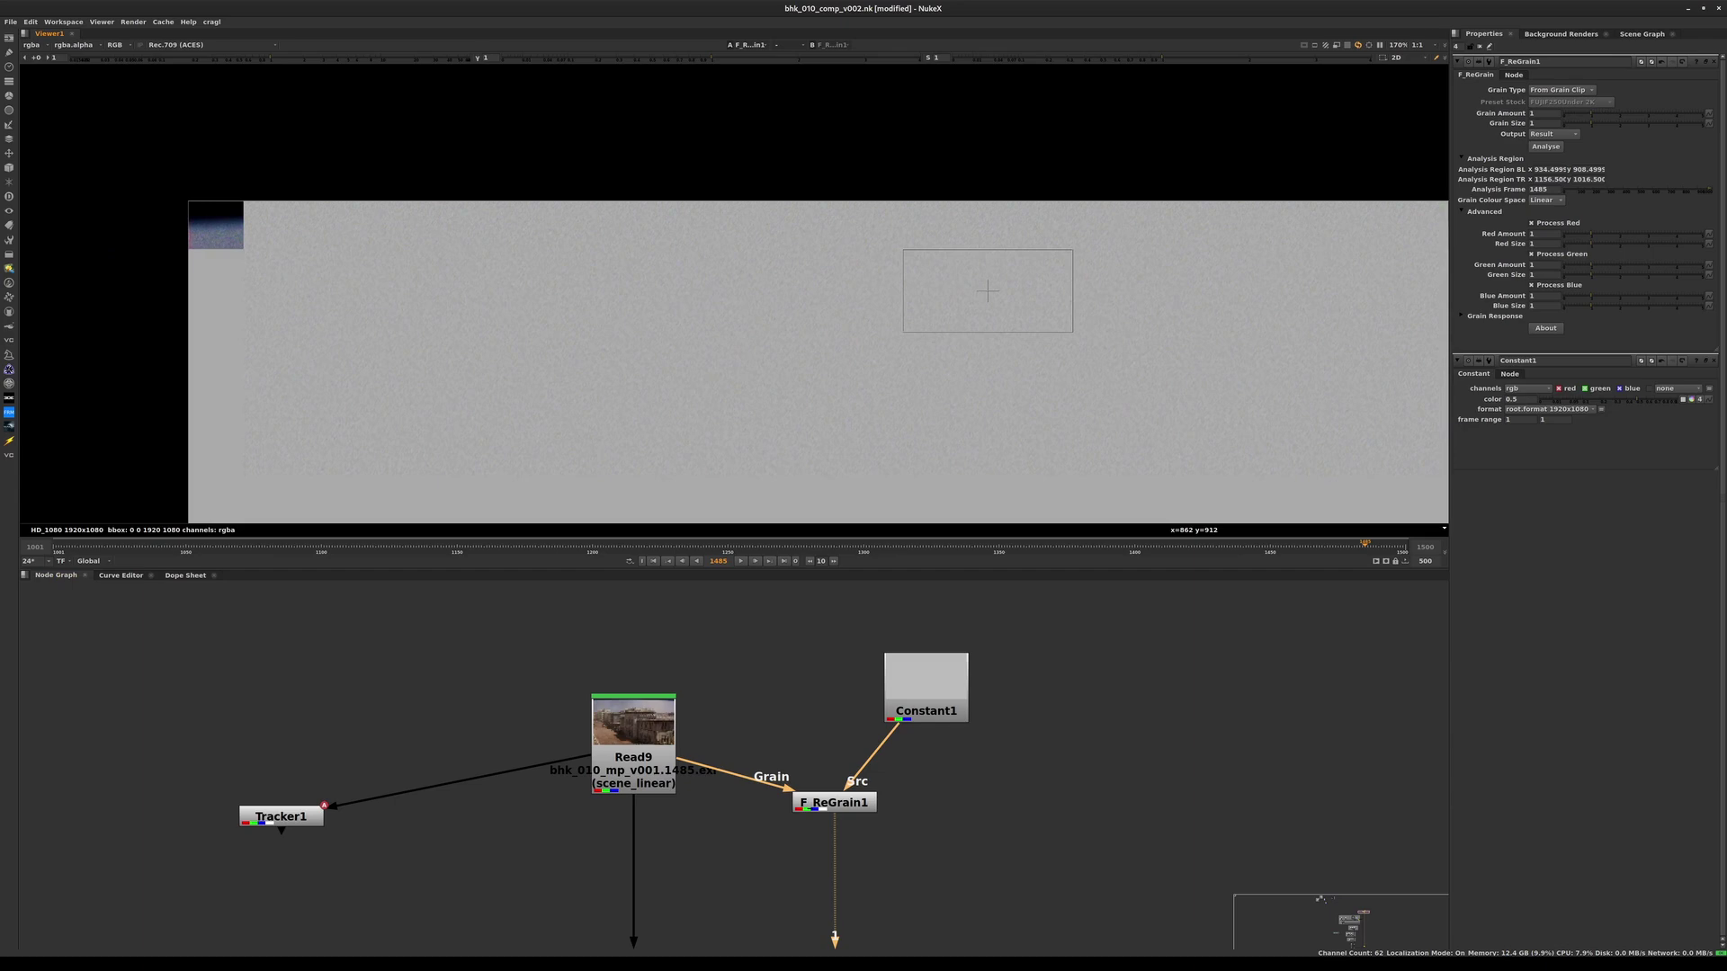
scroll(856, 386, "up", 1)
middle_click_drag(855, 386, 750, 374)
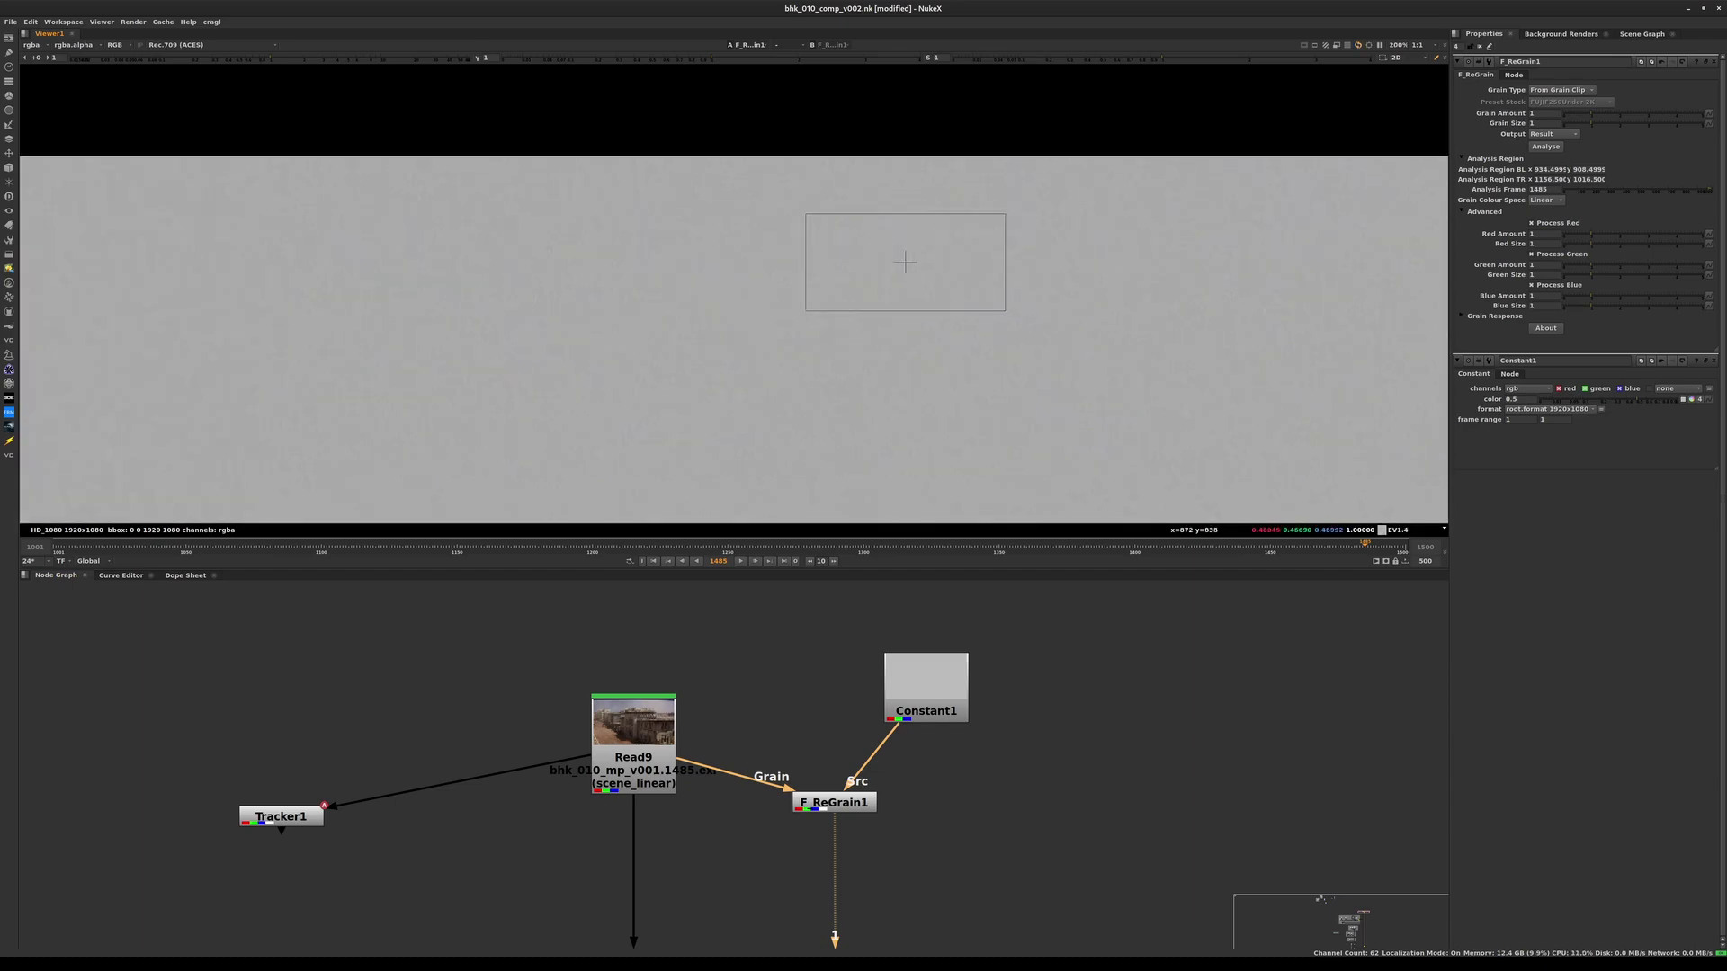
scroll(837, 351, "up", 1)
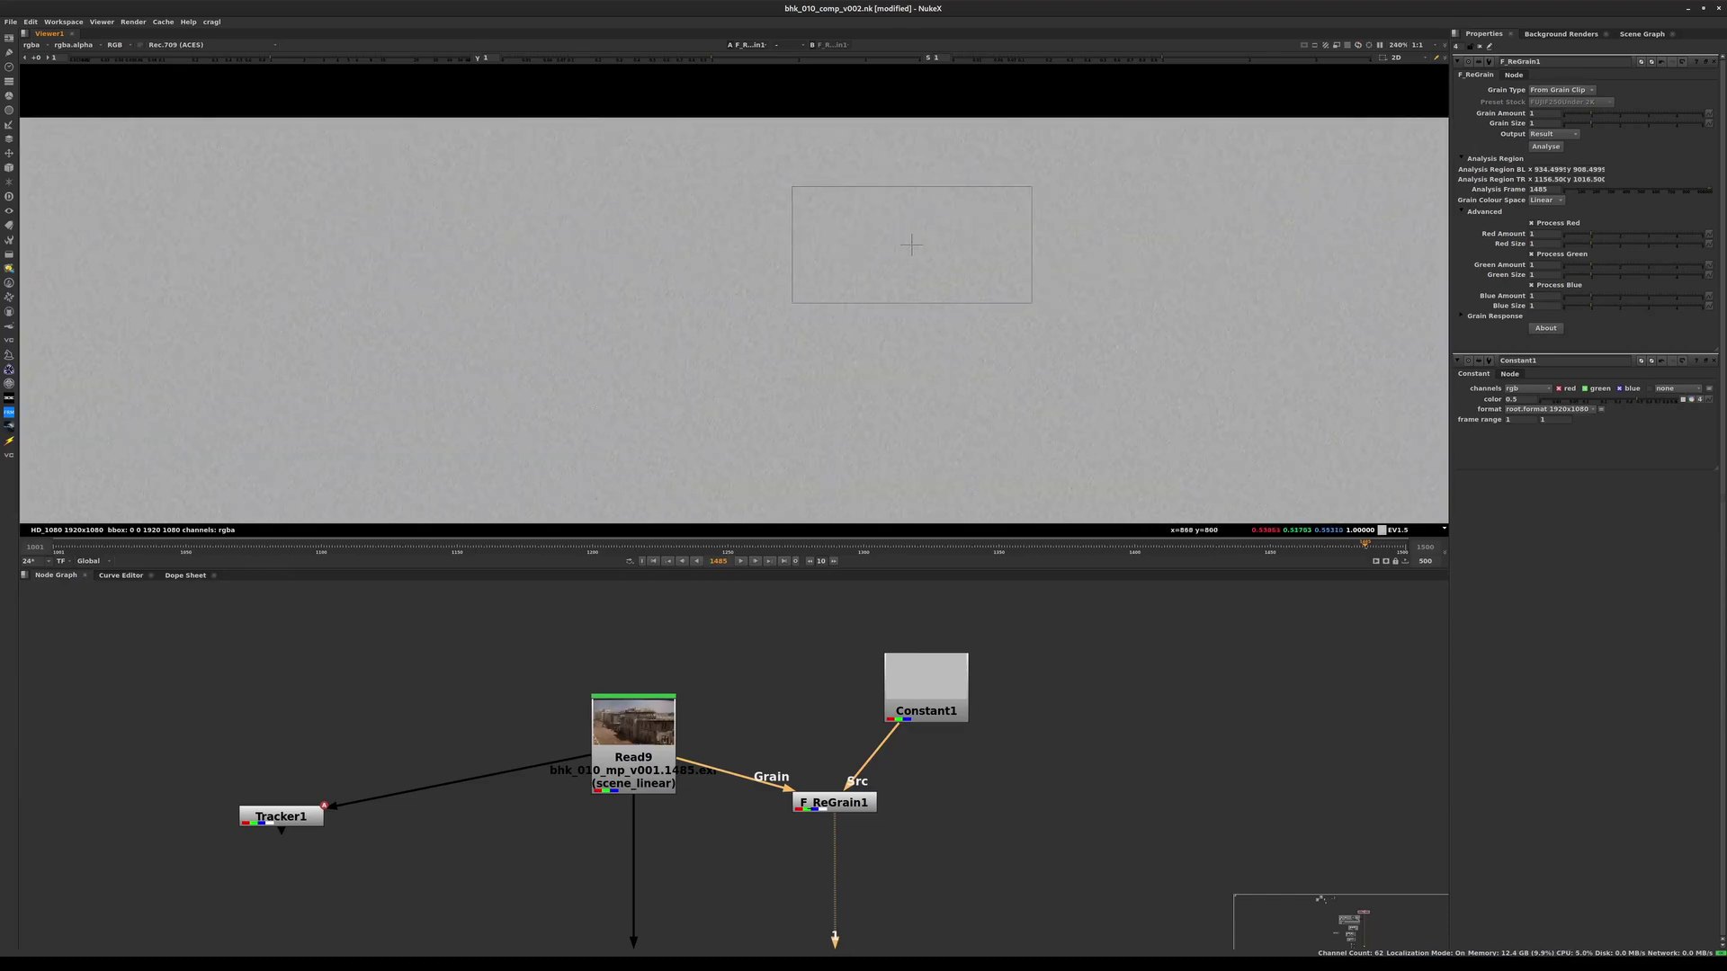
left_click(633, 759)
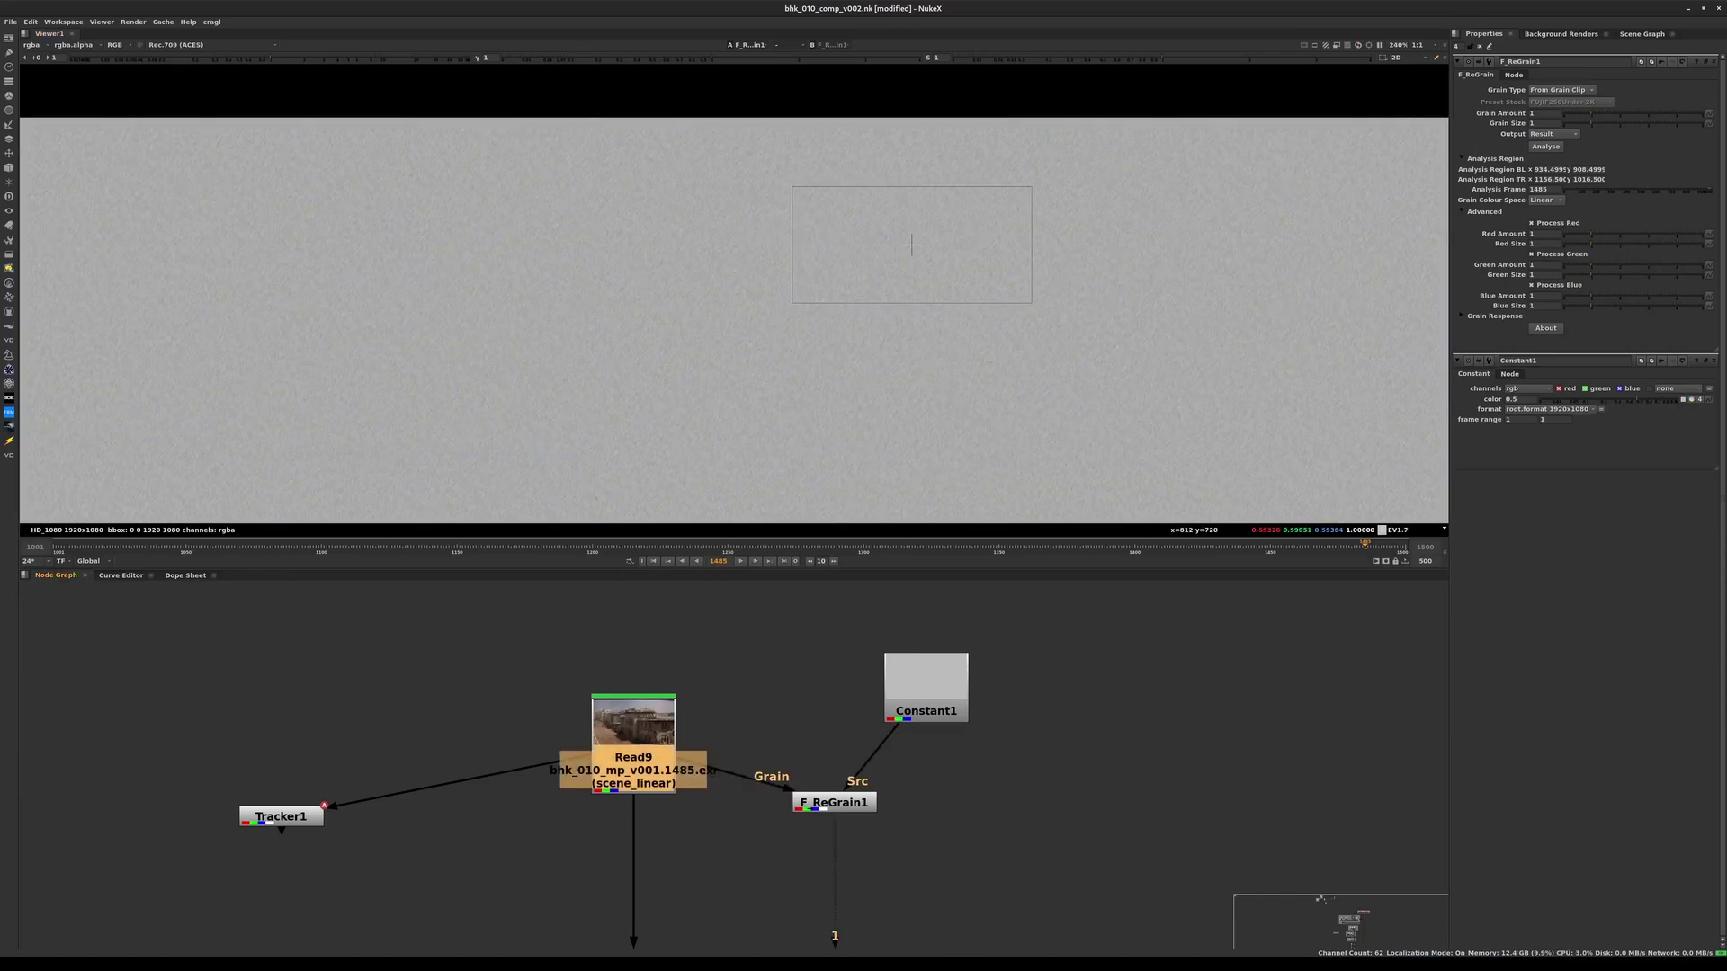
left_click(926, 711, "ctrl+shift")
left_click(833, 803)
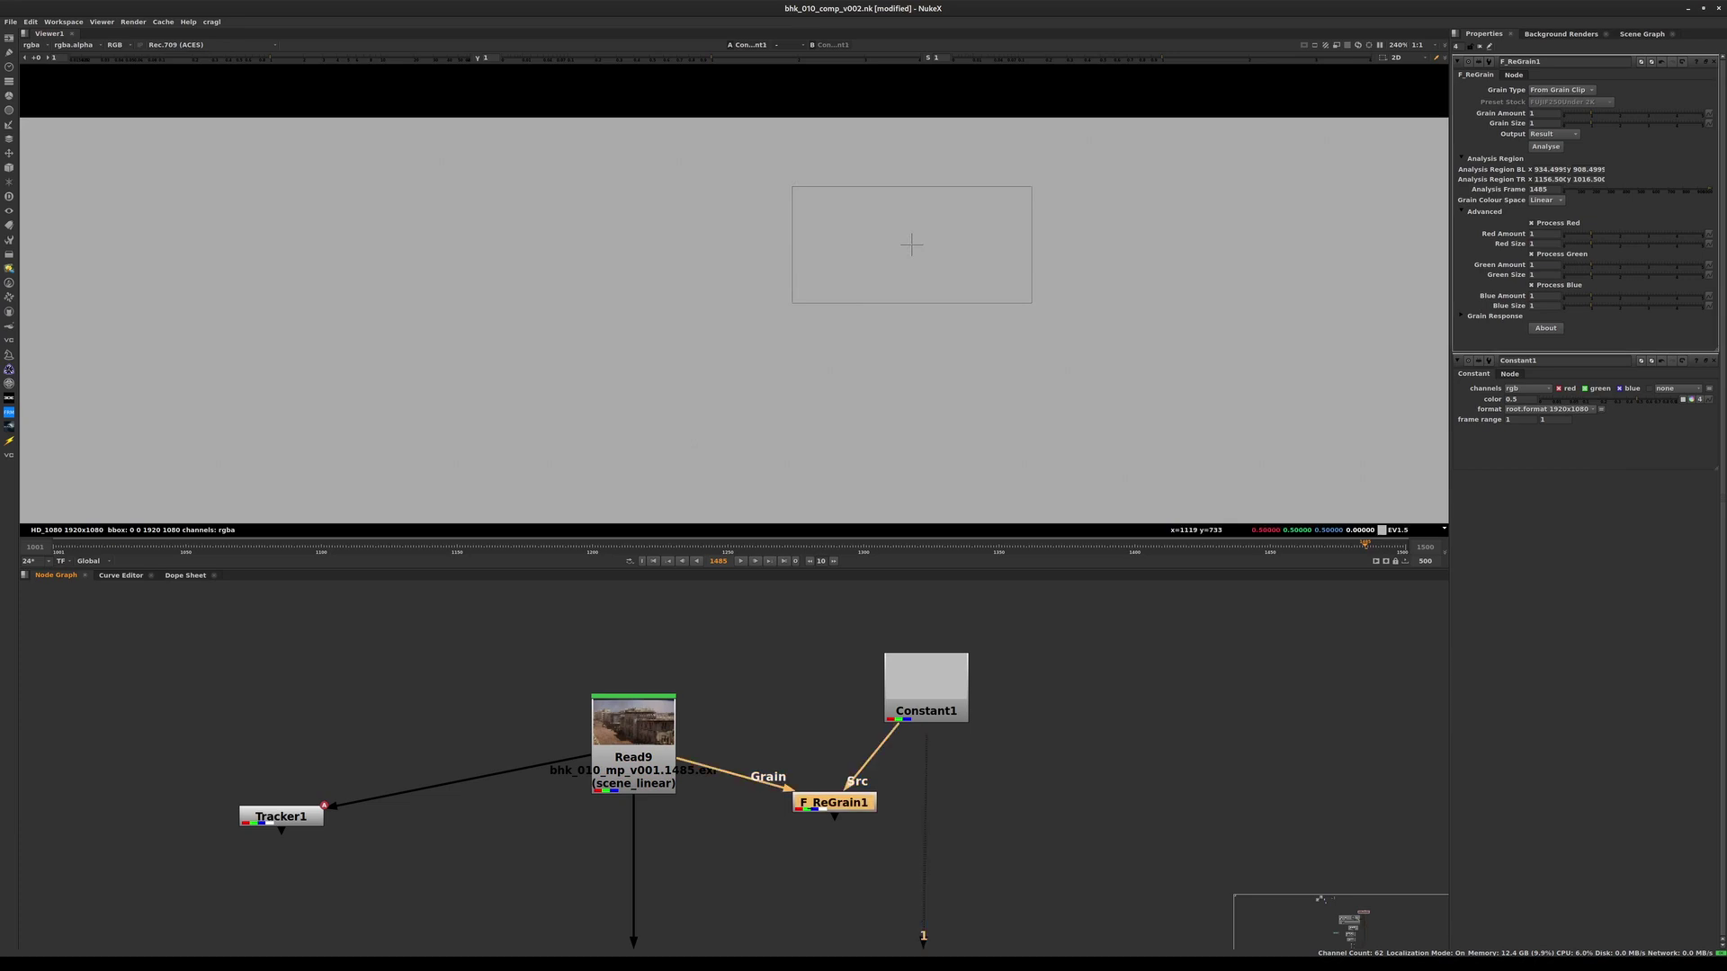
left_click_drag(922, 940, 835, 940)
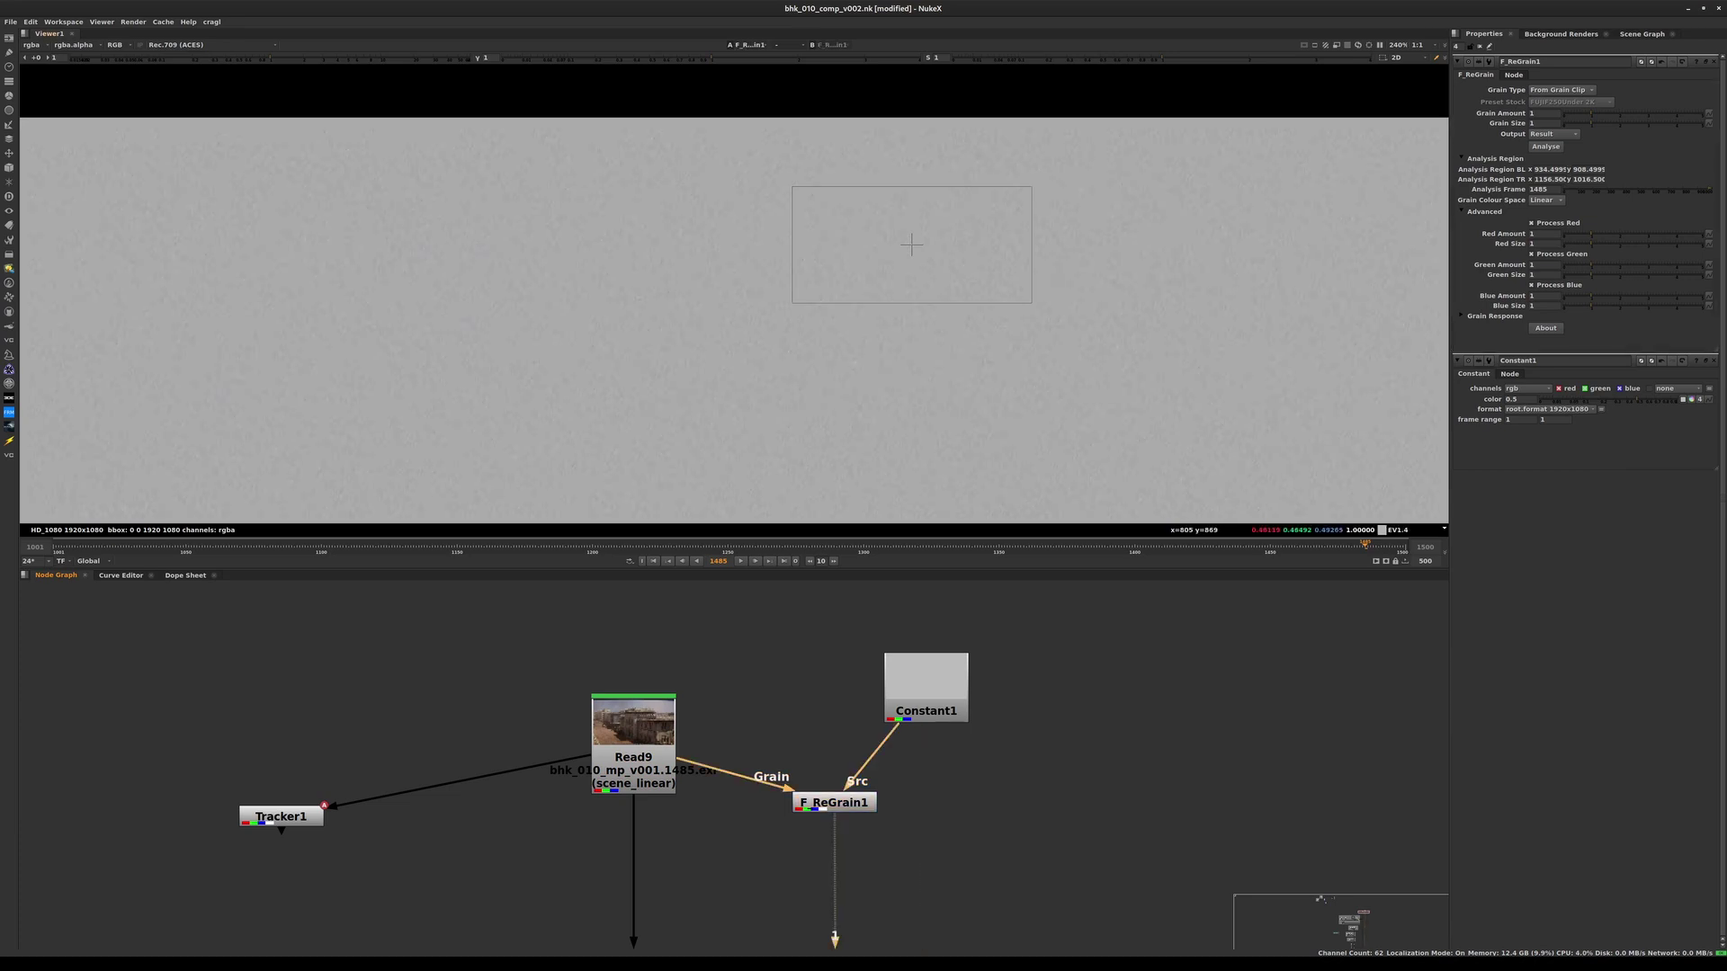
- Compare the original Read9 plate with F_ReGrain1's output by switching between the two viewer inputs
middle_click_drag(653, 345, 996, 285)
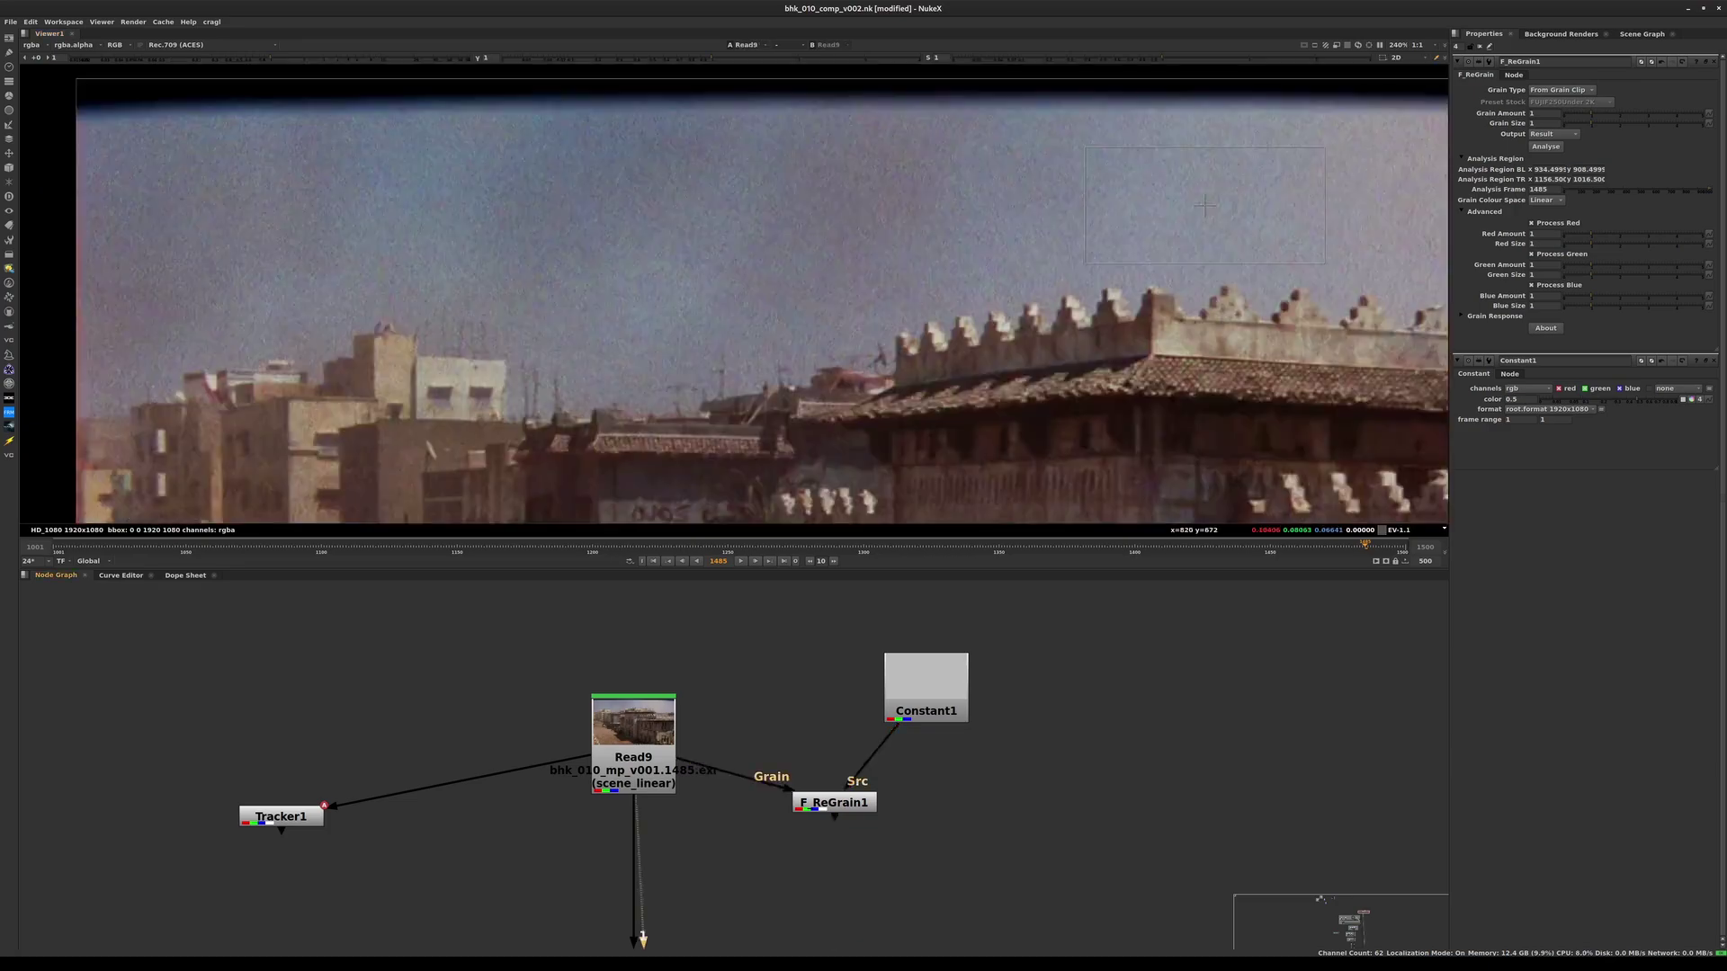
key("2")
key("1")
key("2")
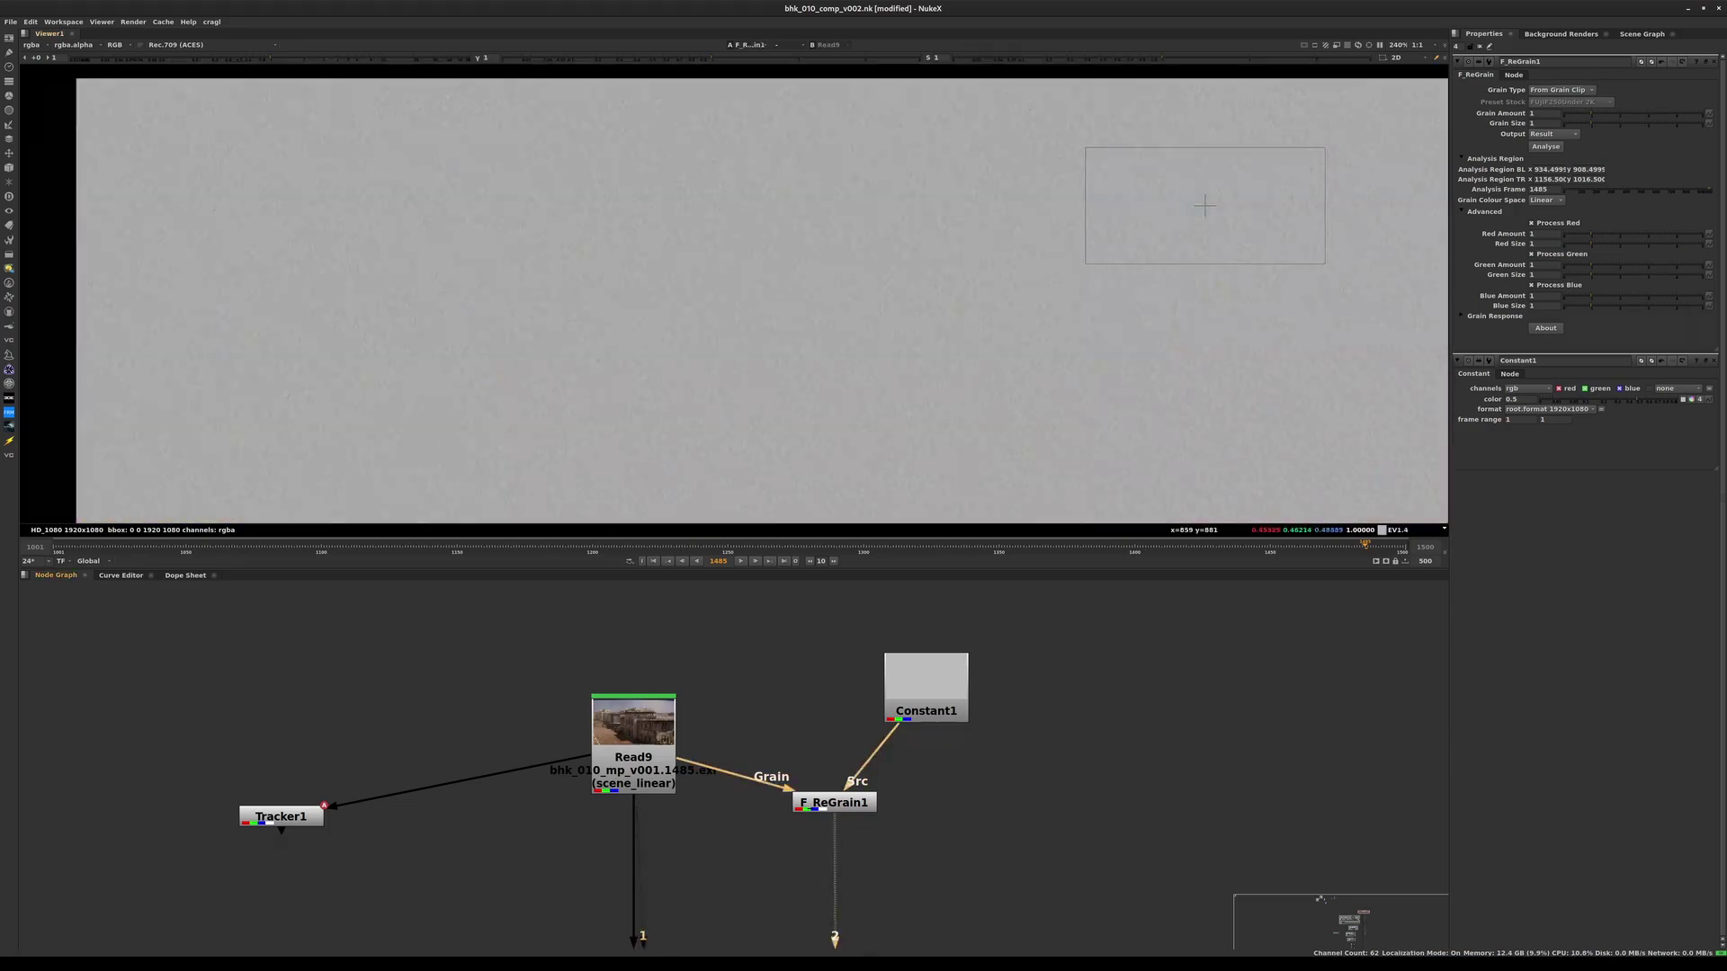
- Step back frame by frame to frame 1472 while checking the generated grain, and save the script
key("Left")
key("Left")
key("Left")
key("Left")
key("Left")
key("Left")
key("Left")
key("Left")
key("Left")
key("Left")
key("Left")
key("Left")
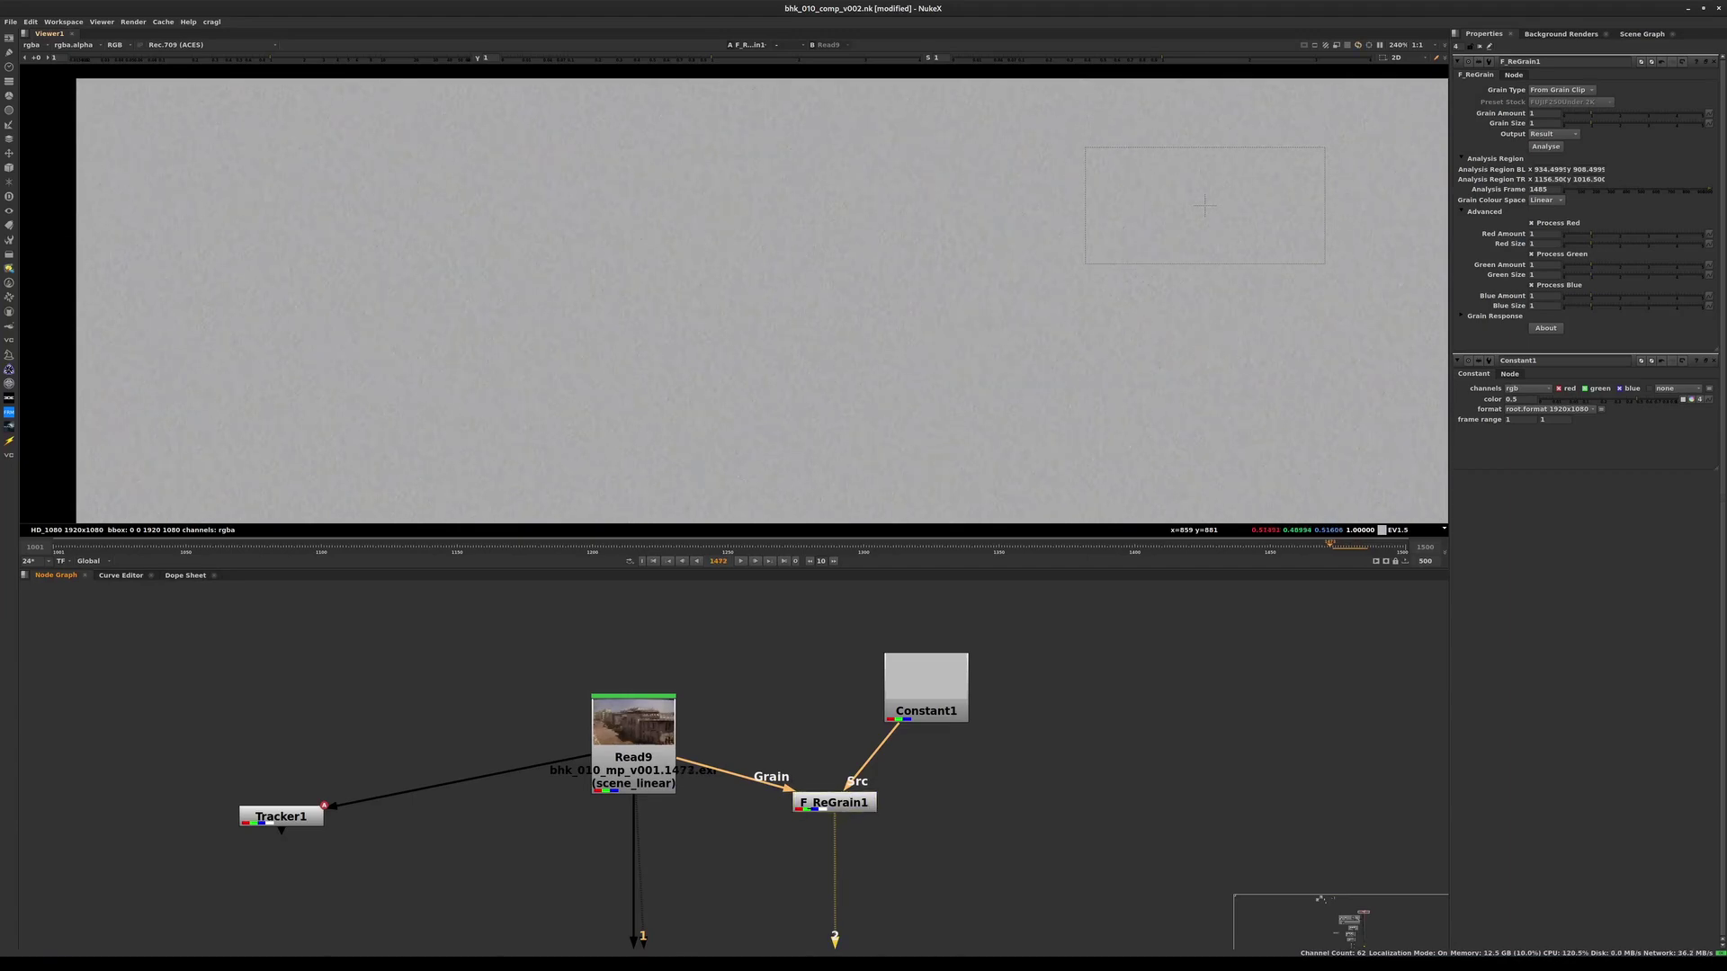
key("ctrl+s")
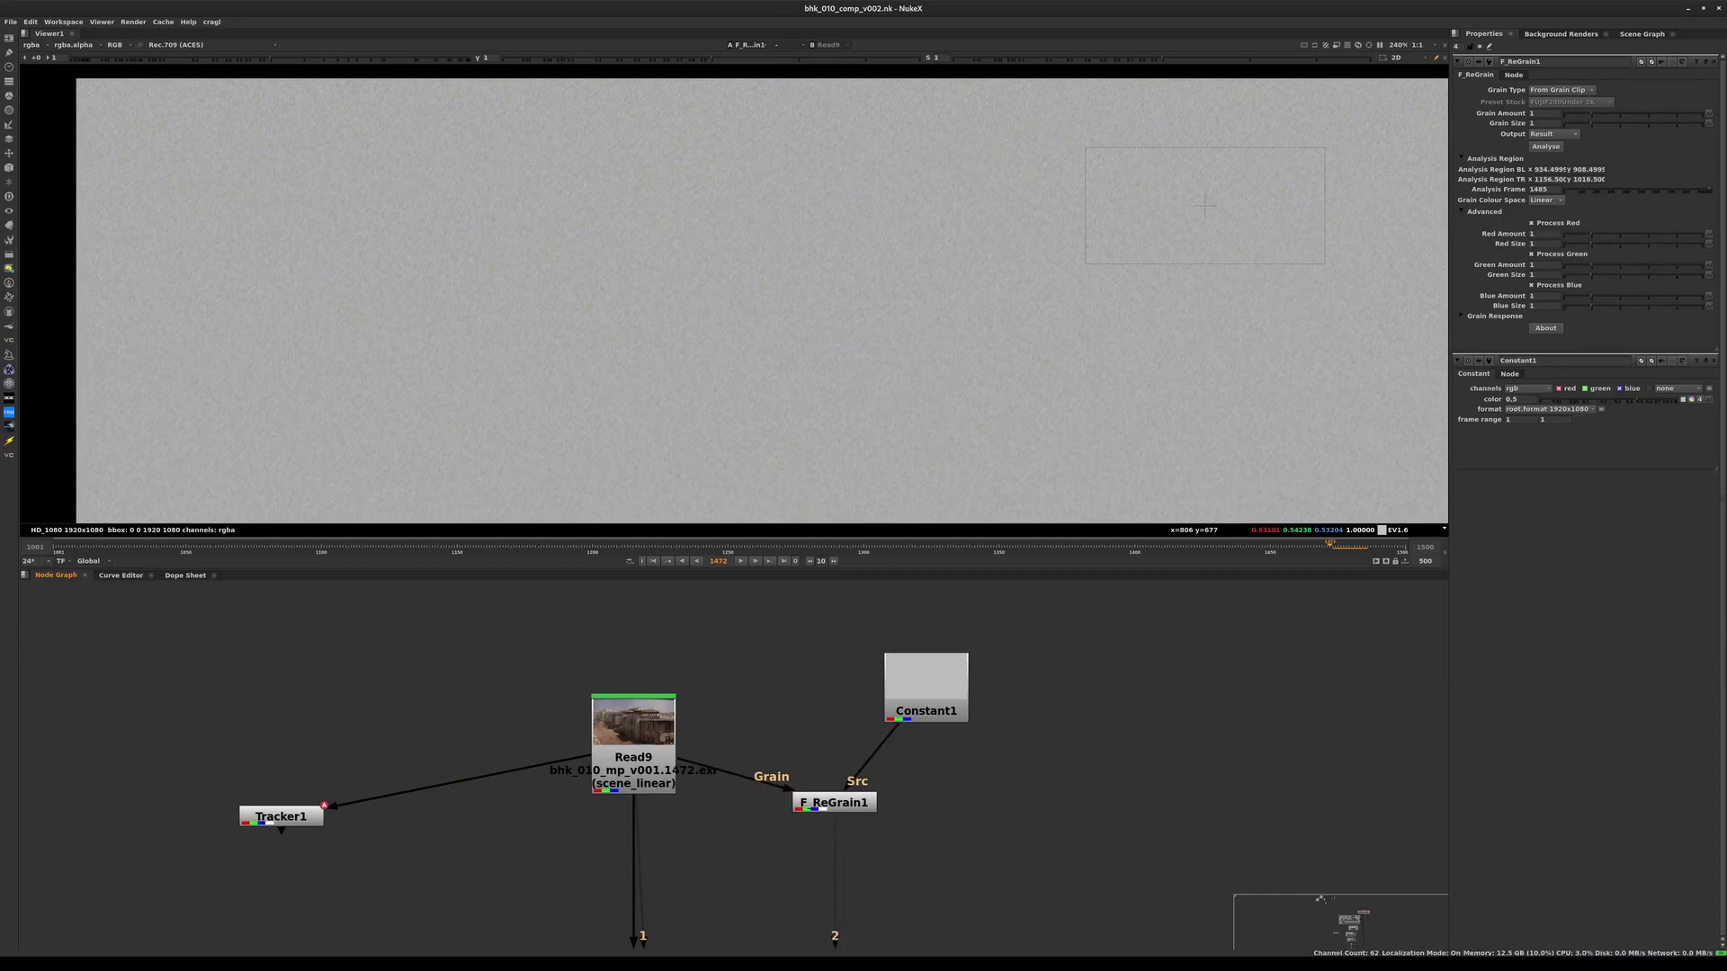
- Move F_ReGrain1 directly beneath Constant1 and copy it
left_click_drag(834, 802, 923, 802)
left_click_drag(783, 773, 985, 858)
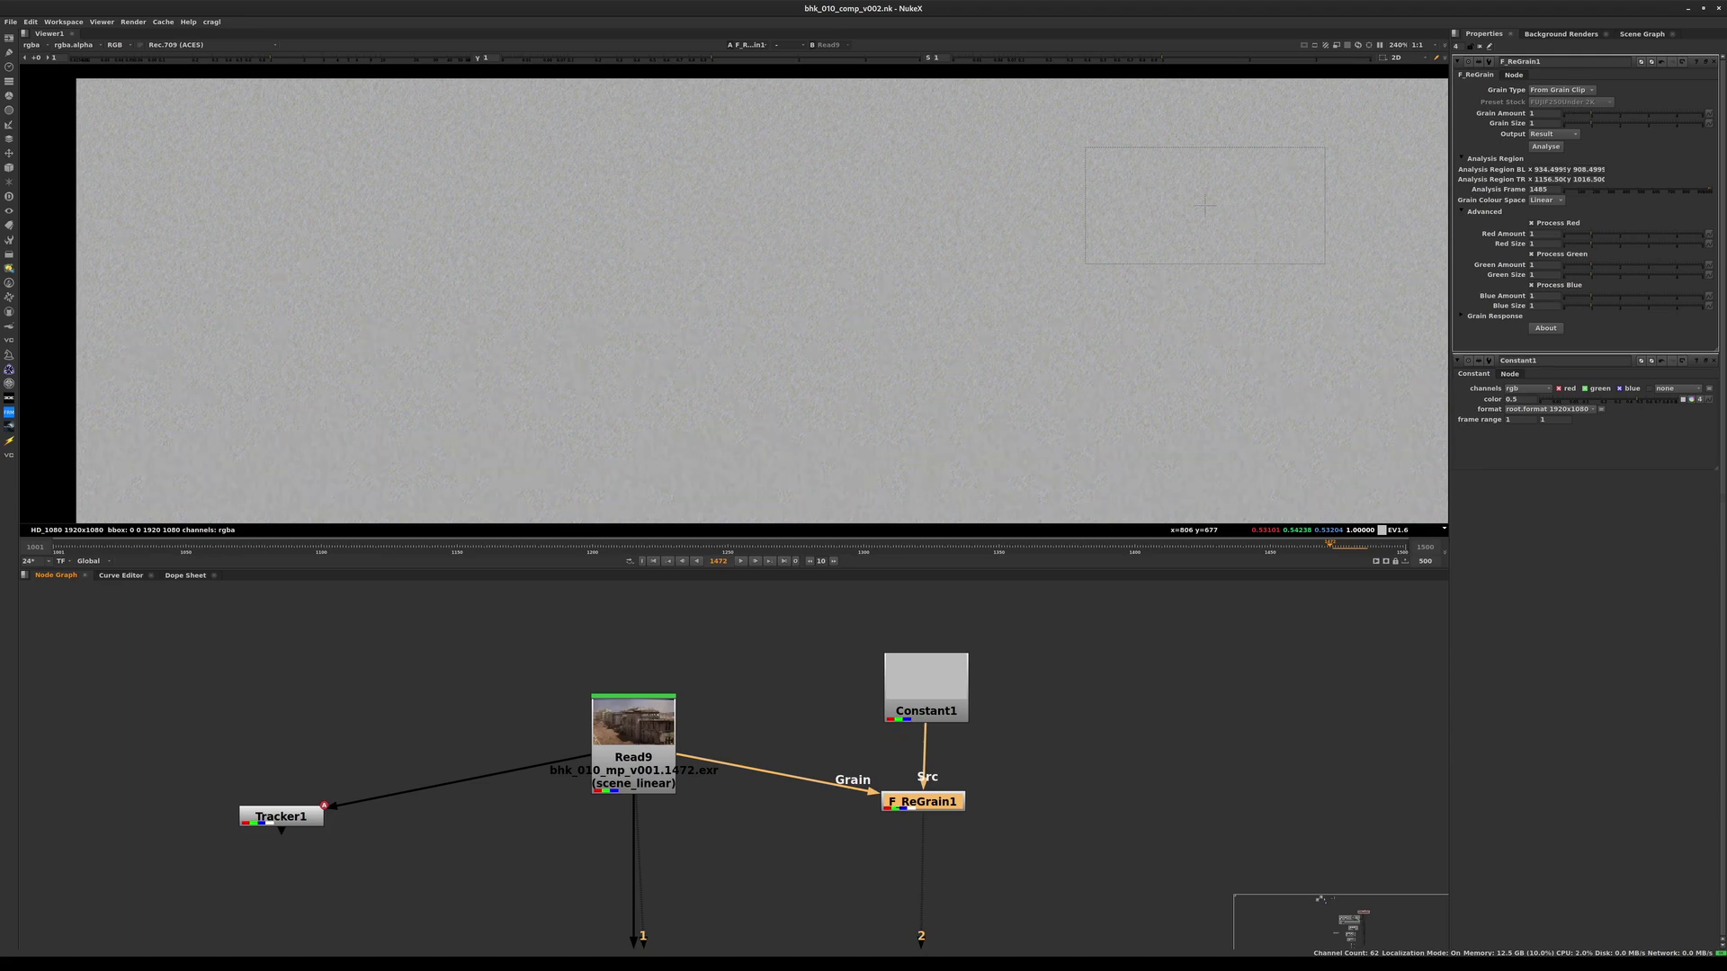
left_click_drag(770, 757, 1020, 877)
key("ctrl+c")
- View the output of the Liquify1 node at the bottom of the node graph and close all open node properties
scroll(1074, 838, "down", 5)
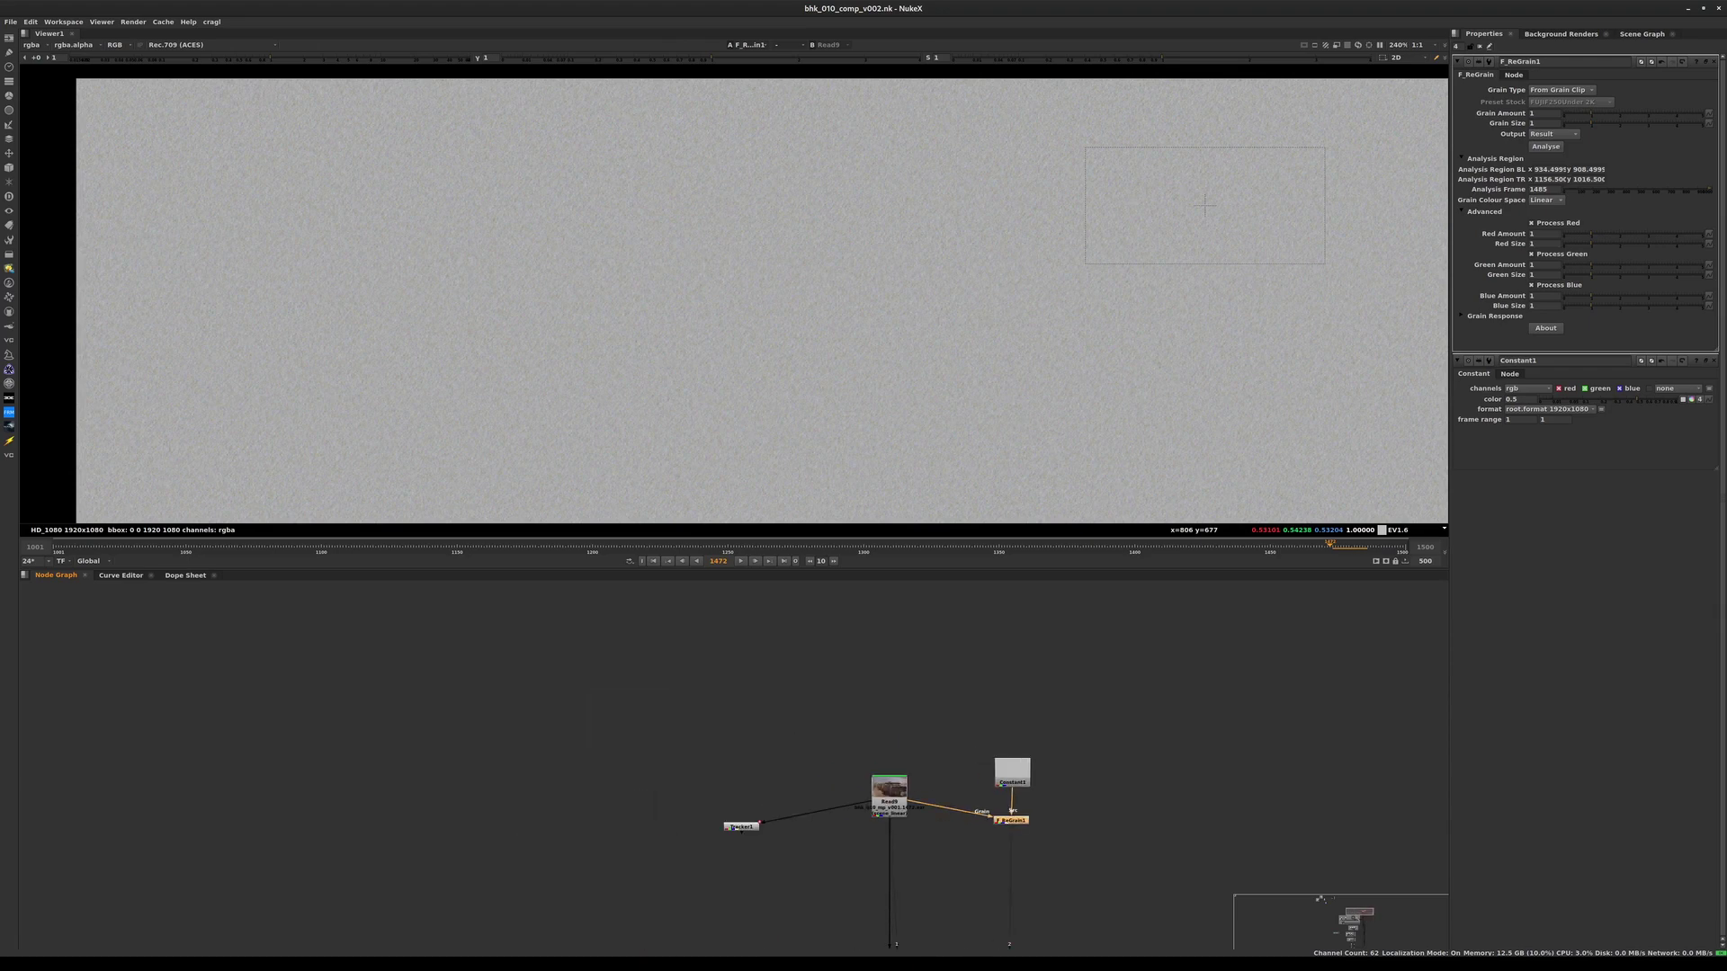
left_click_drag(1360, 912, 1359, 947)
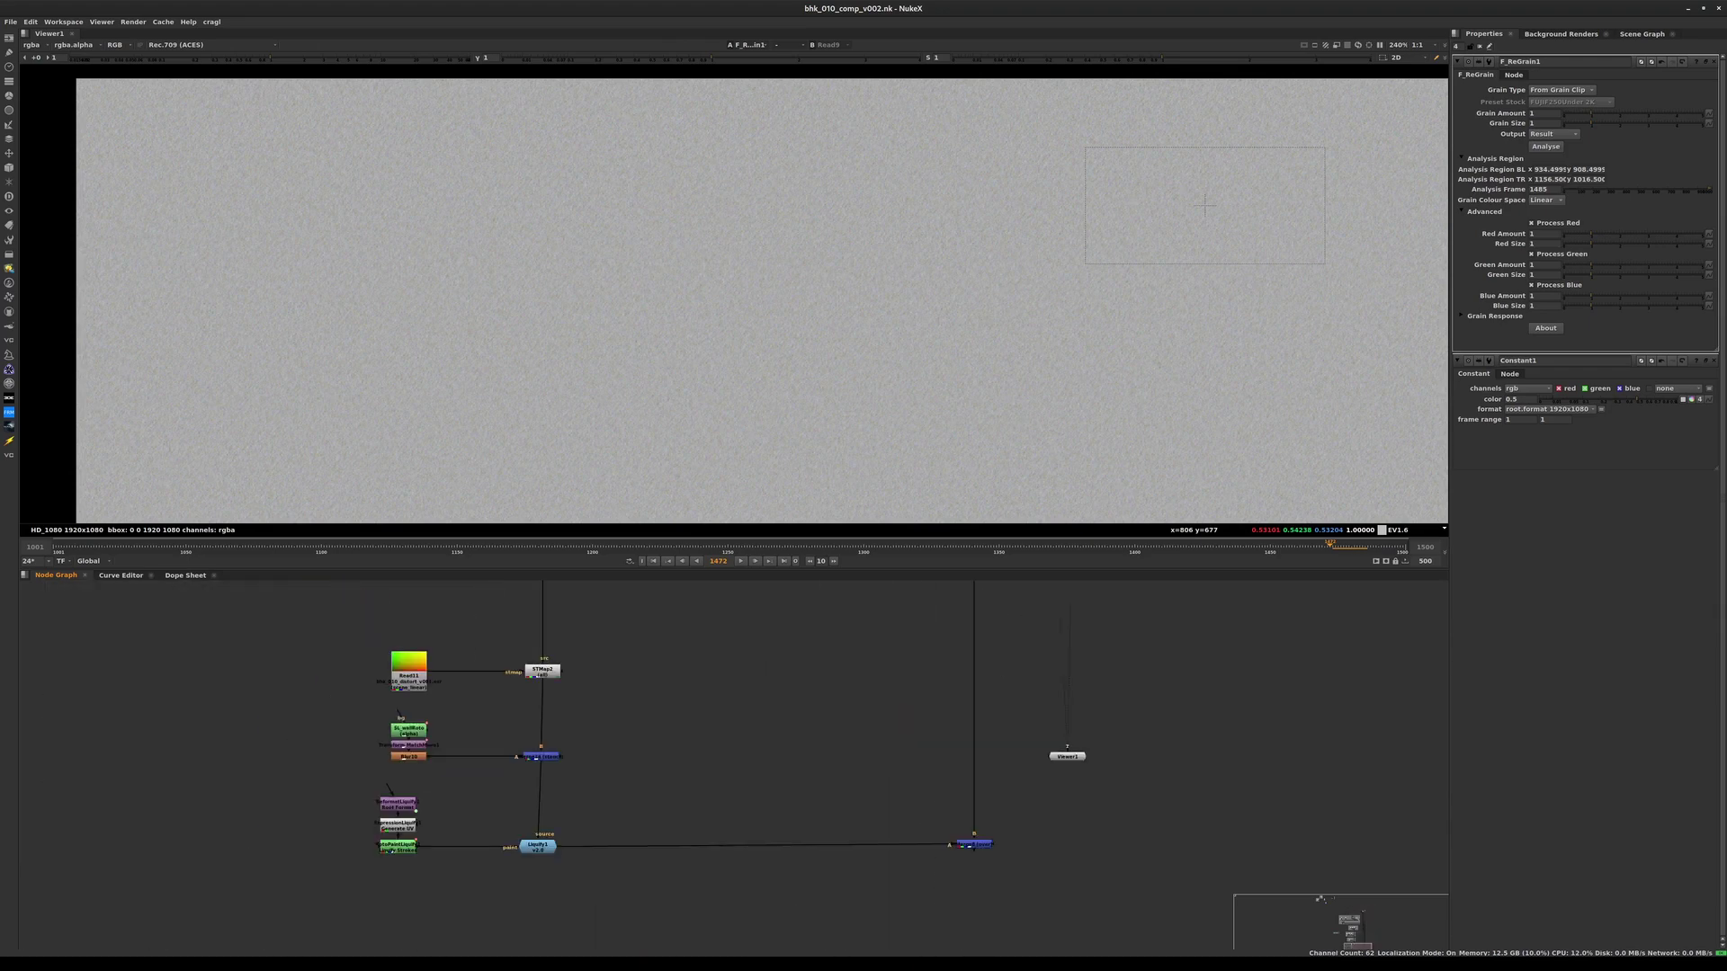
middle_click_drag(390, 850, 453, 851)
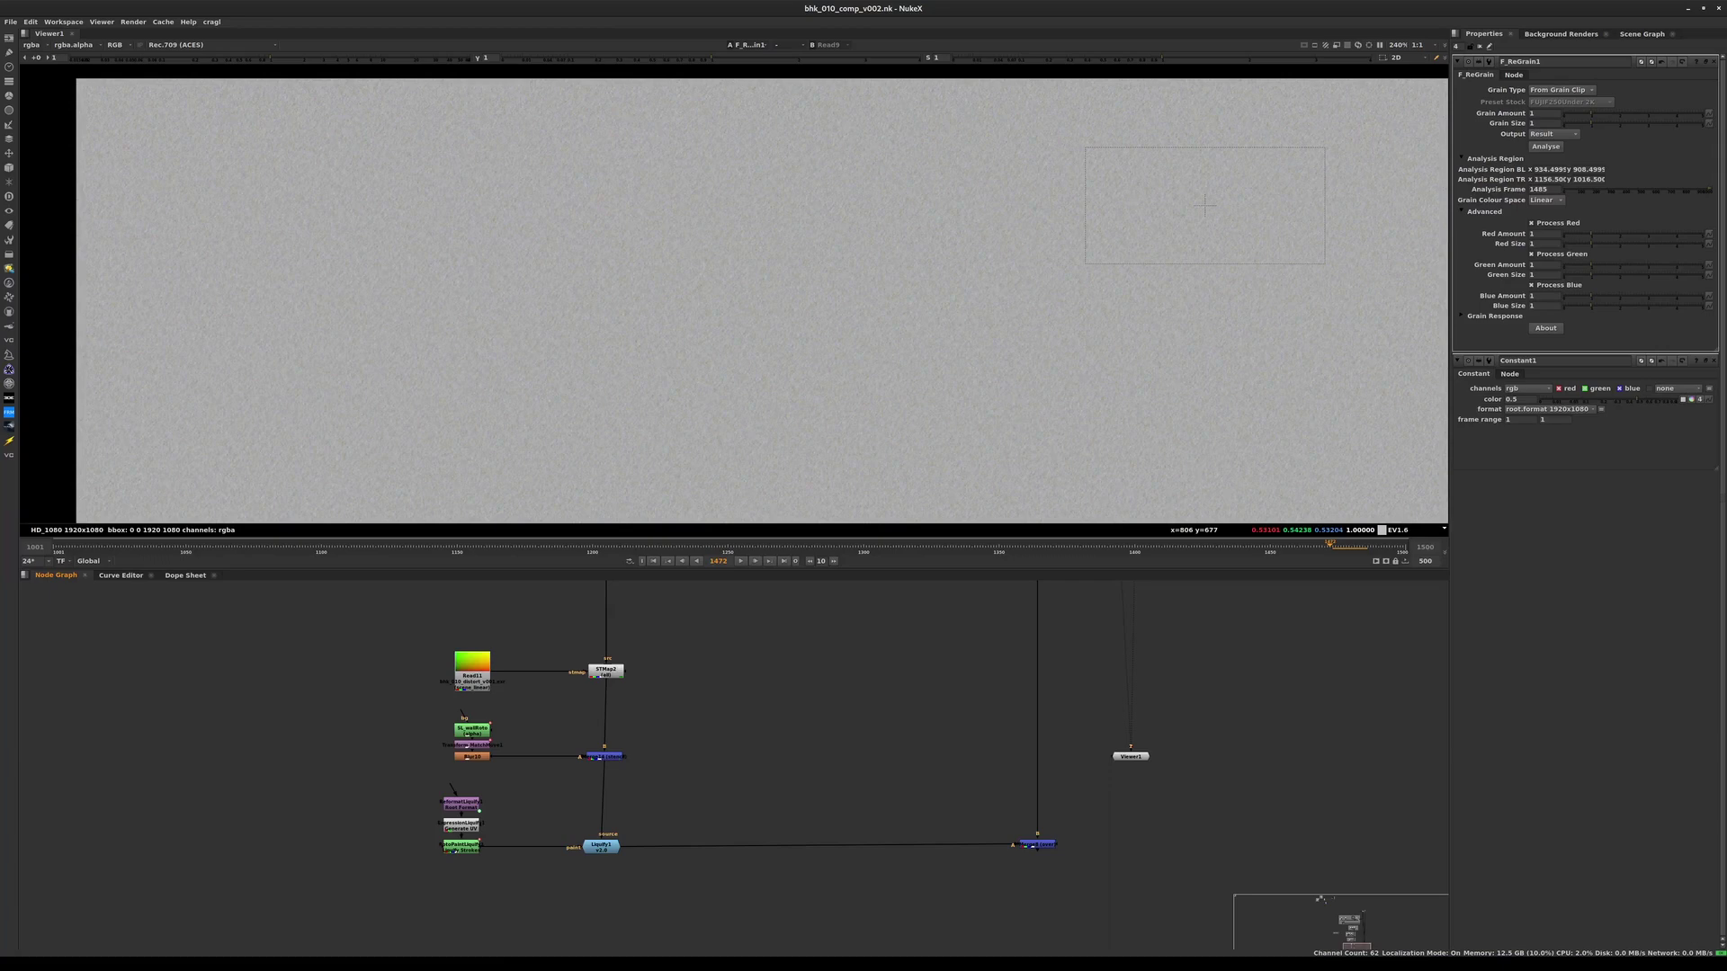
left_click_drag(694, 898, 537, 807)
key("1")
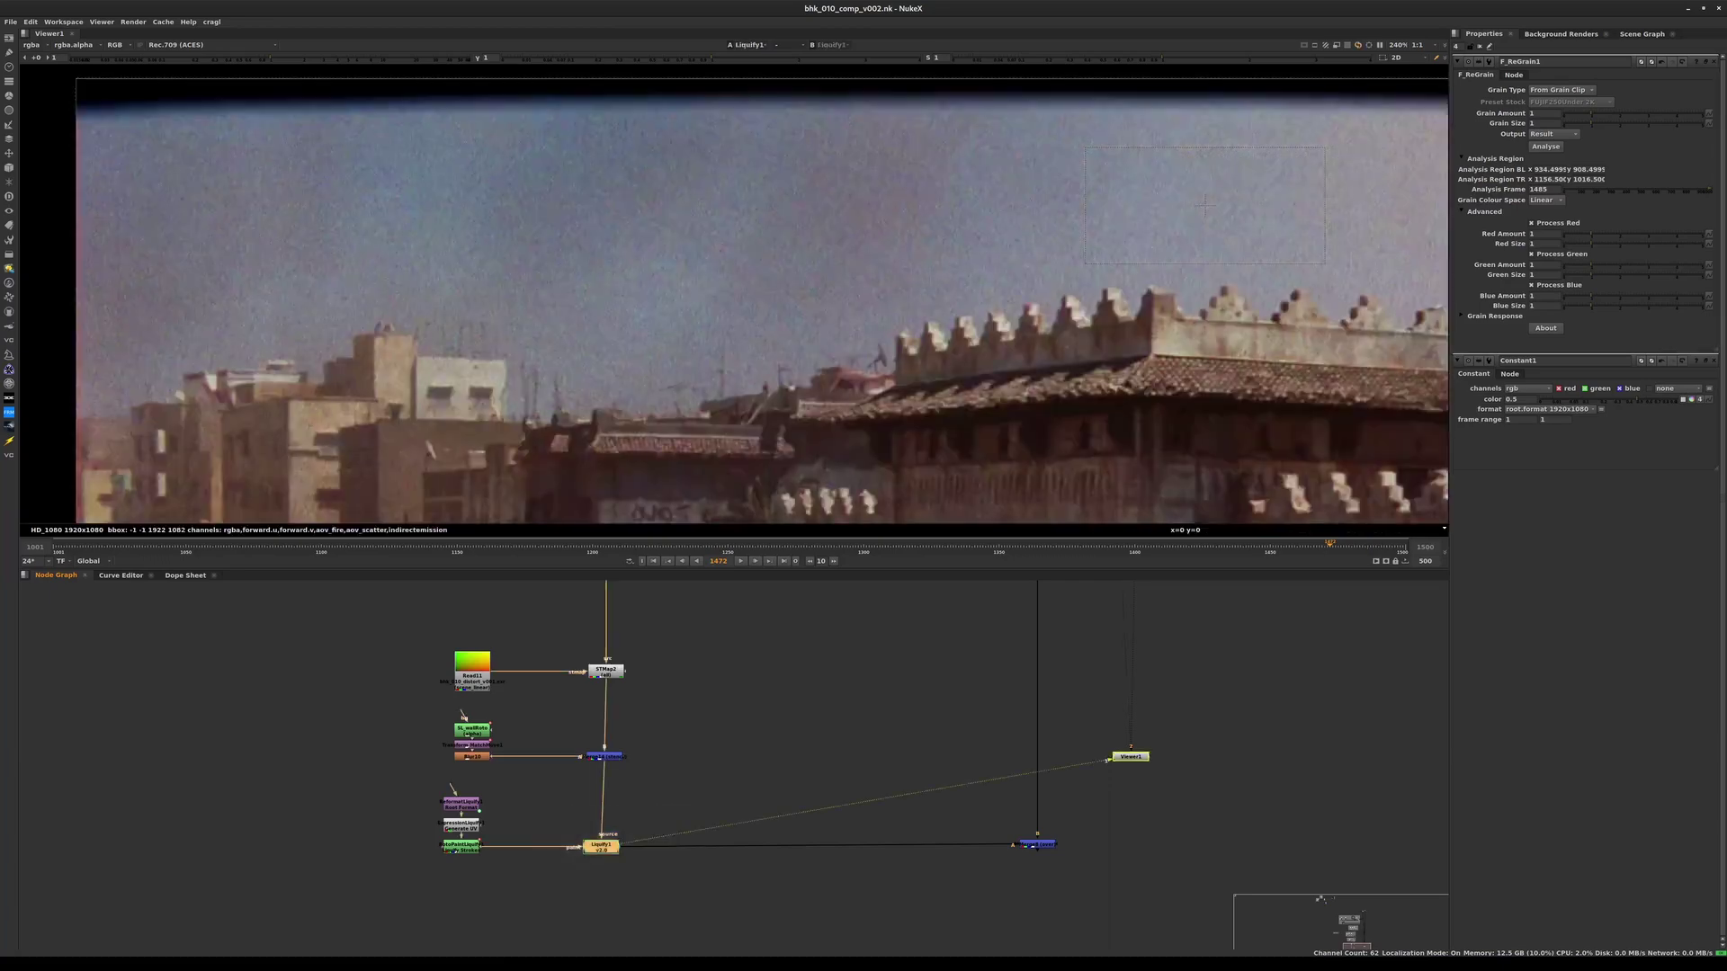
scroll(963, 374, "down", 2)
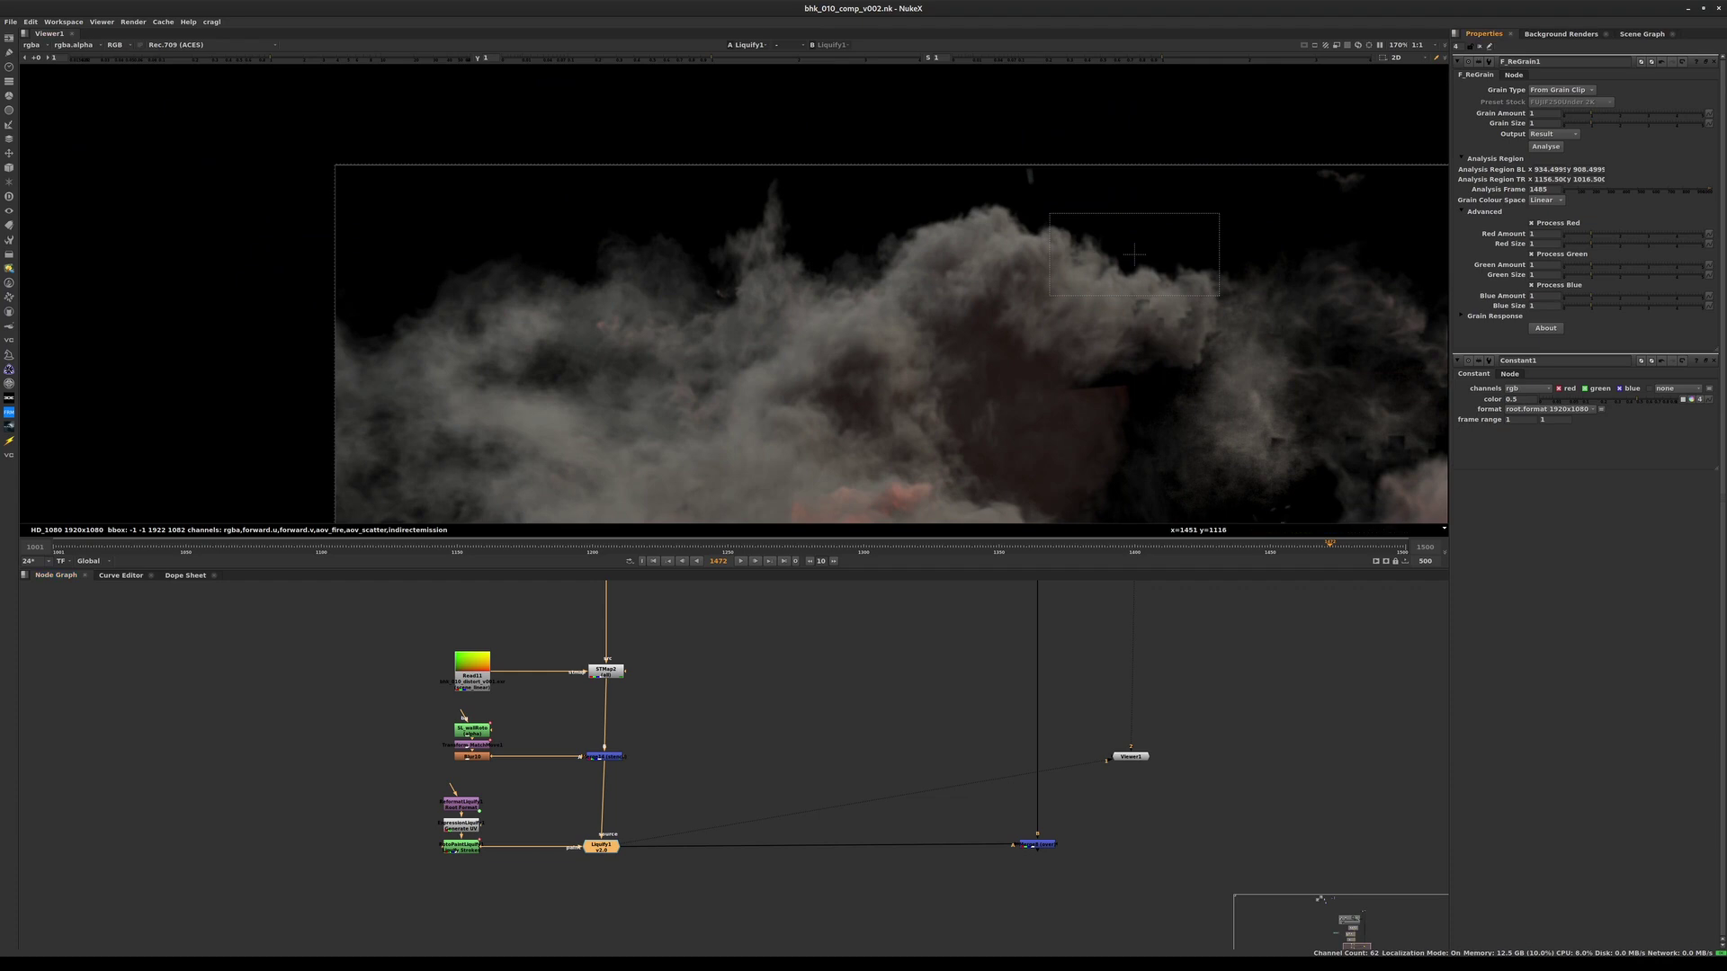
left_click(1479, 46)
middle_click_drag(791, 728, 817, 666)
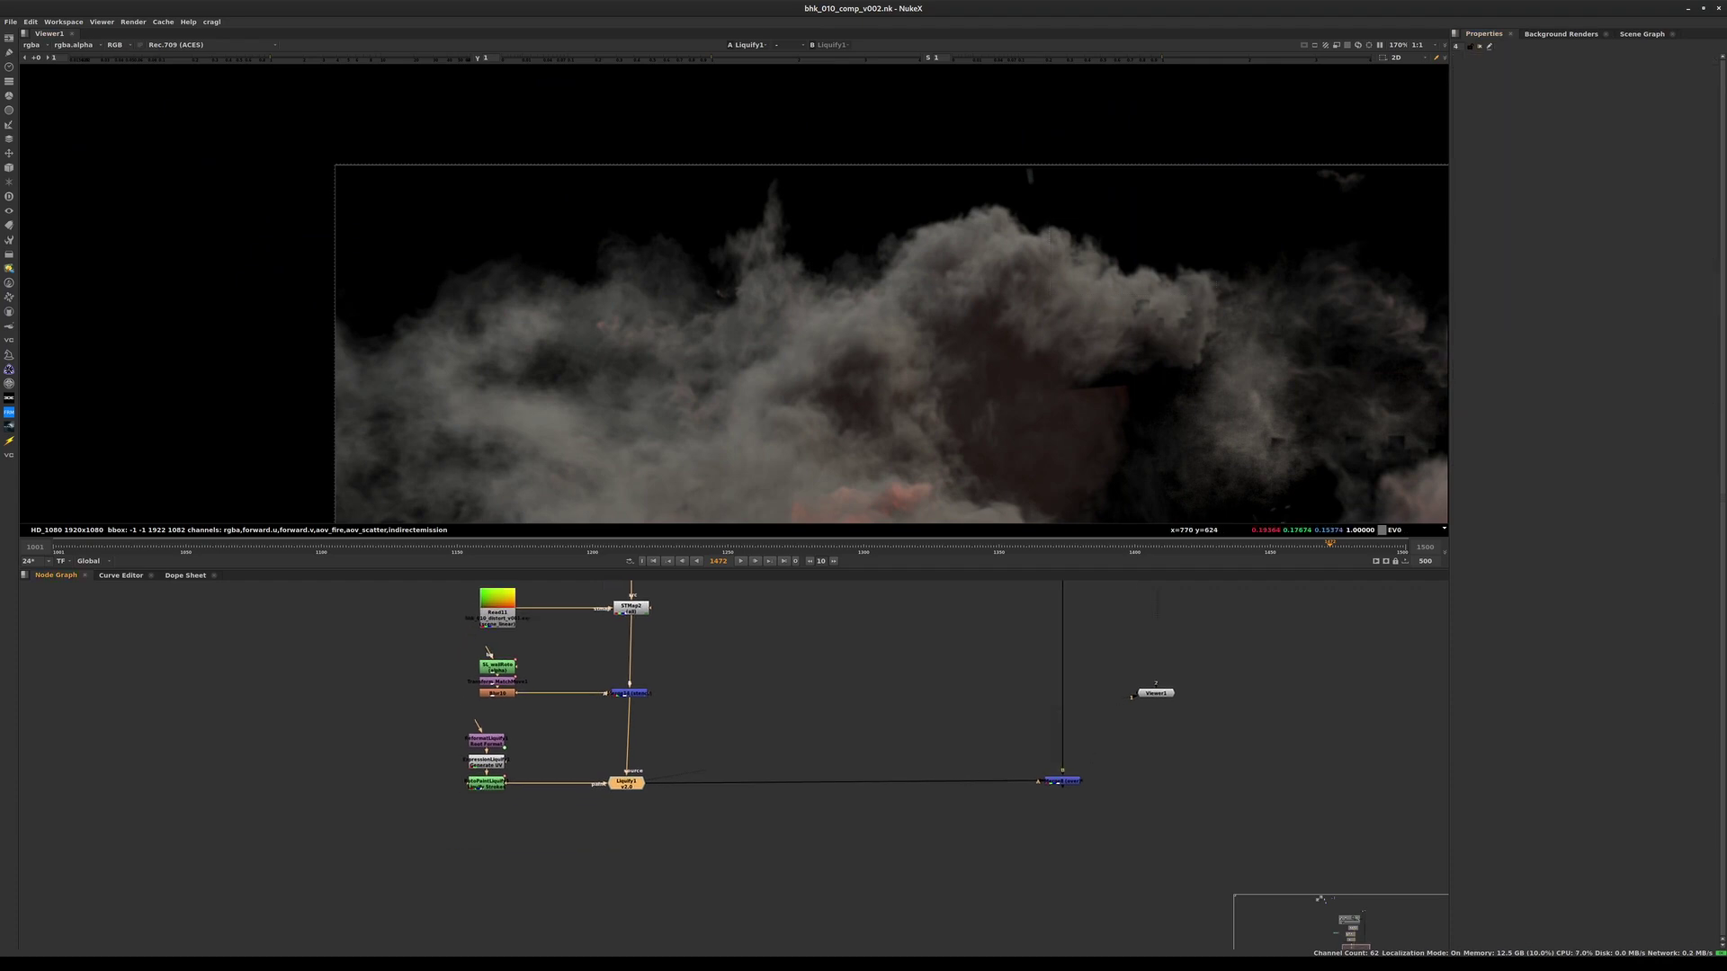
- Toggle the alpha of the Liquify1 element and examine its smoke and fire across the frame
key("a")
key("a")
middle_click_drag(757, 303, 261, 162)
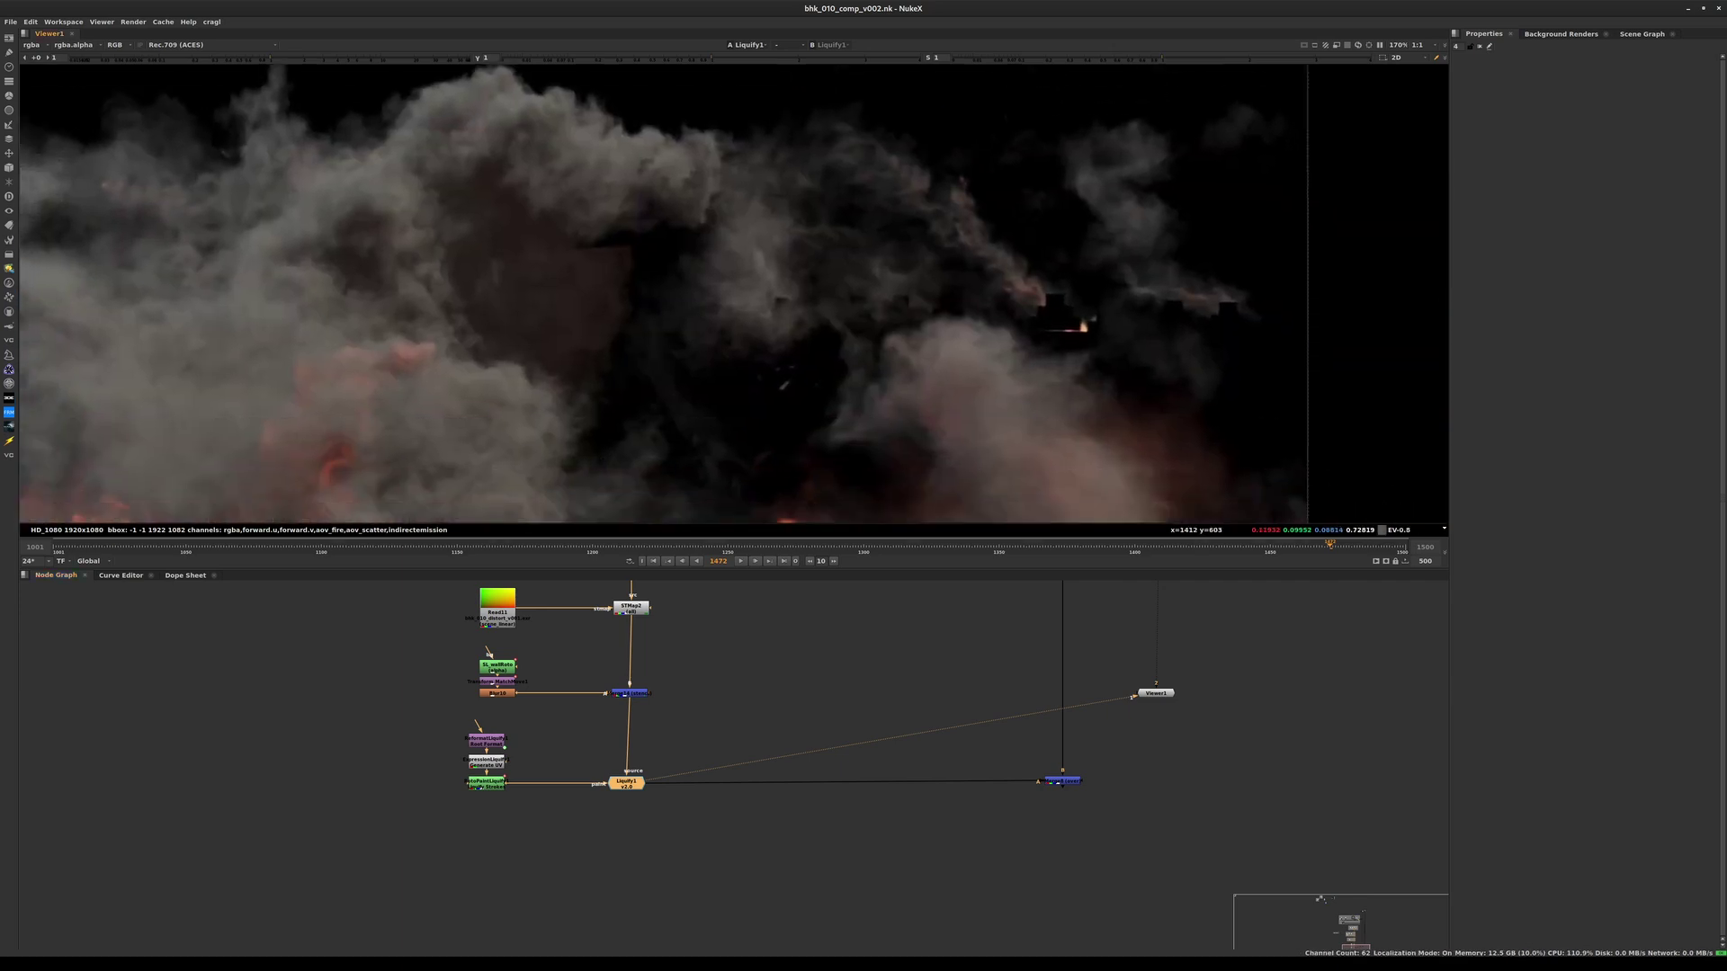
middle_click_drag(772, 429, 937, 291)
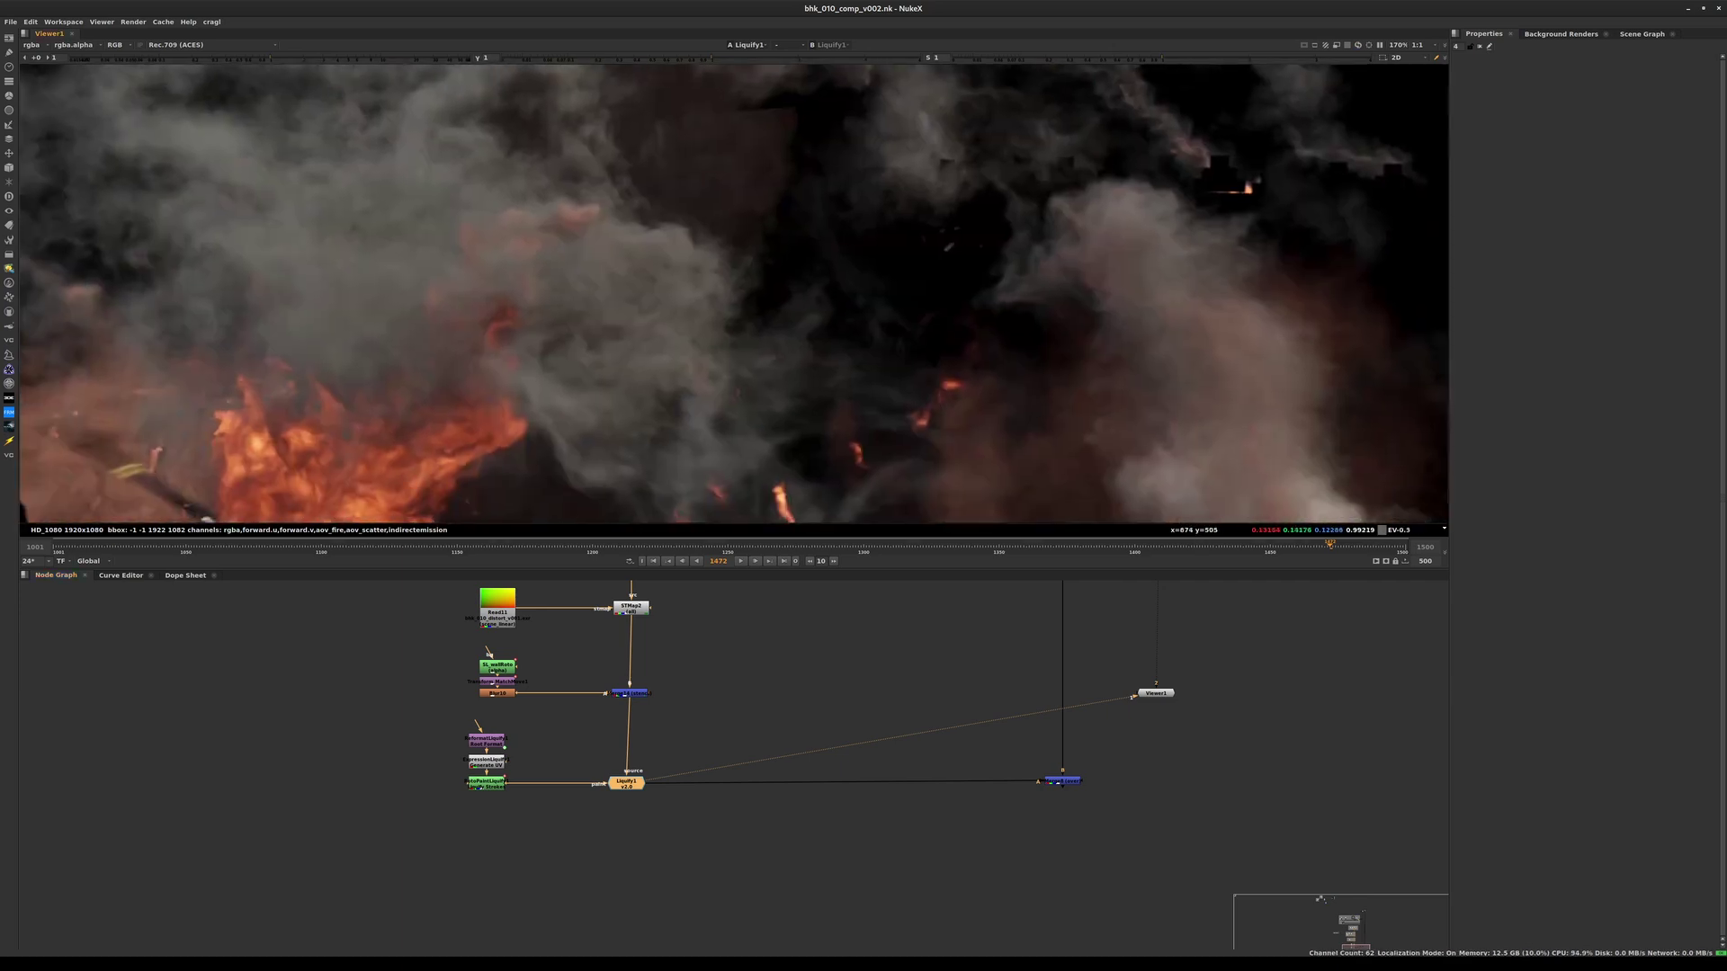
middle_click_drag(473, 261, 711, 342)
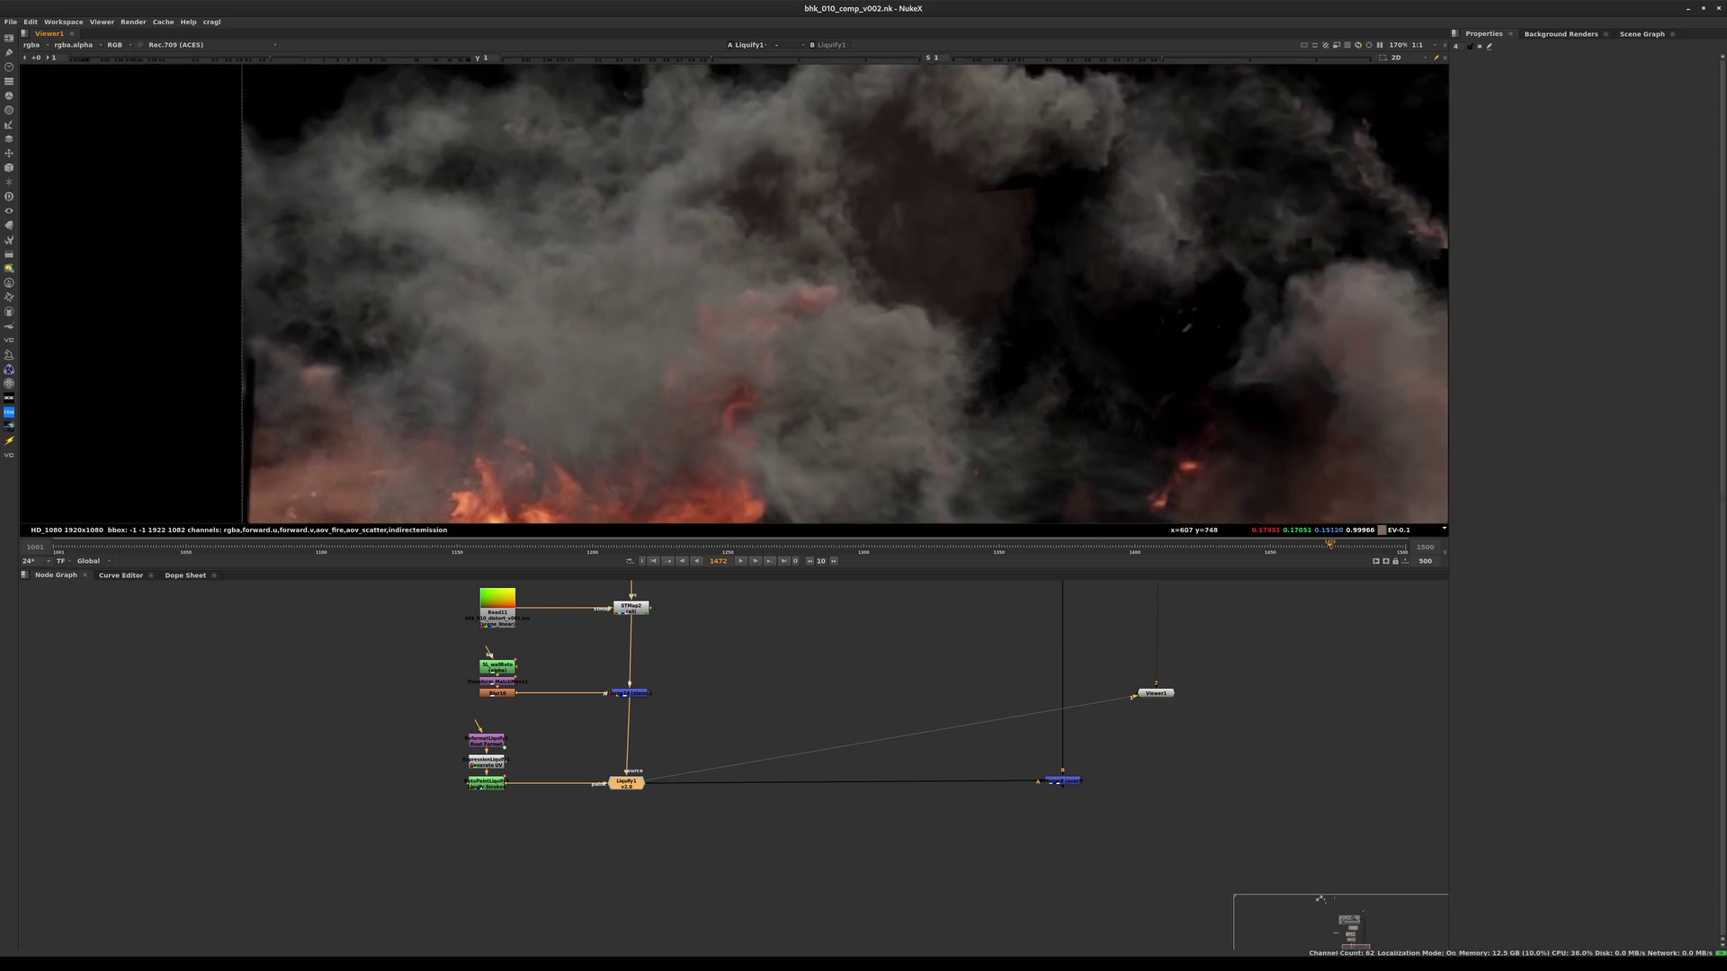
middle_click_drag(706, 221, 660, 341)
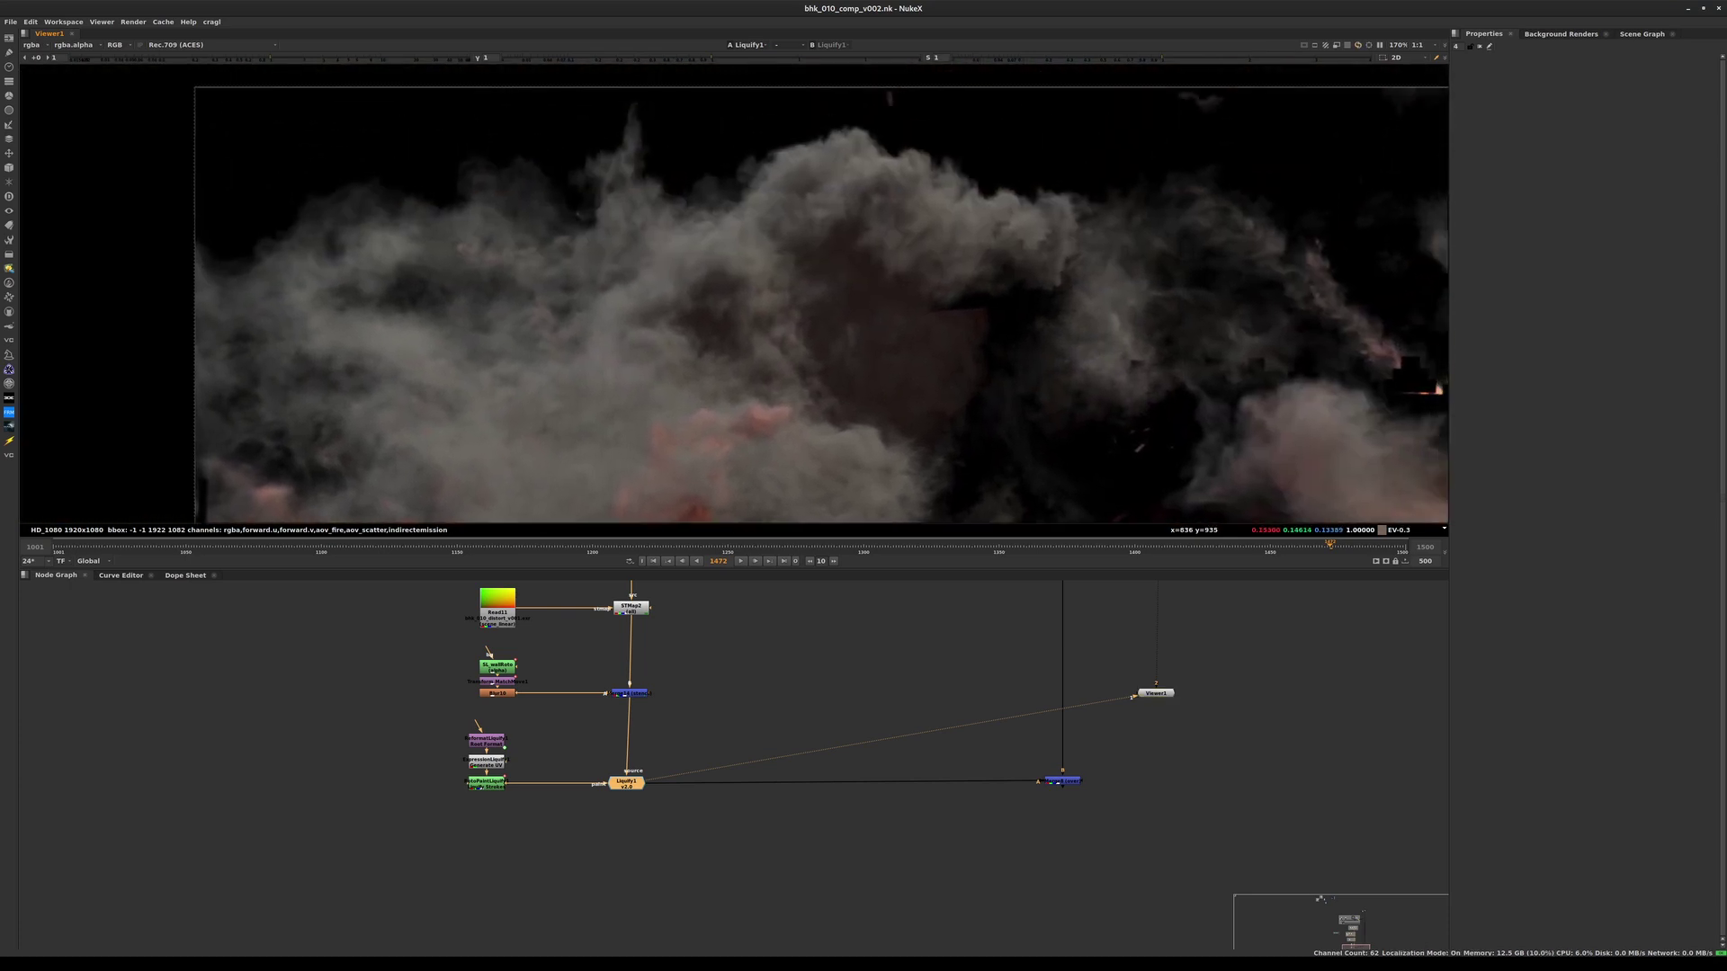
- Compare the alpha and full colour of the smoke's upper edges close up and in a wider view
scroll(951, 189, "up", 8)
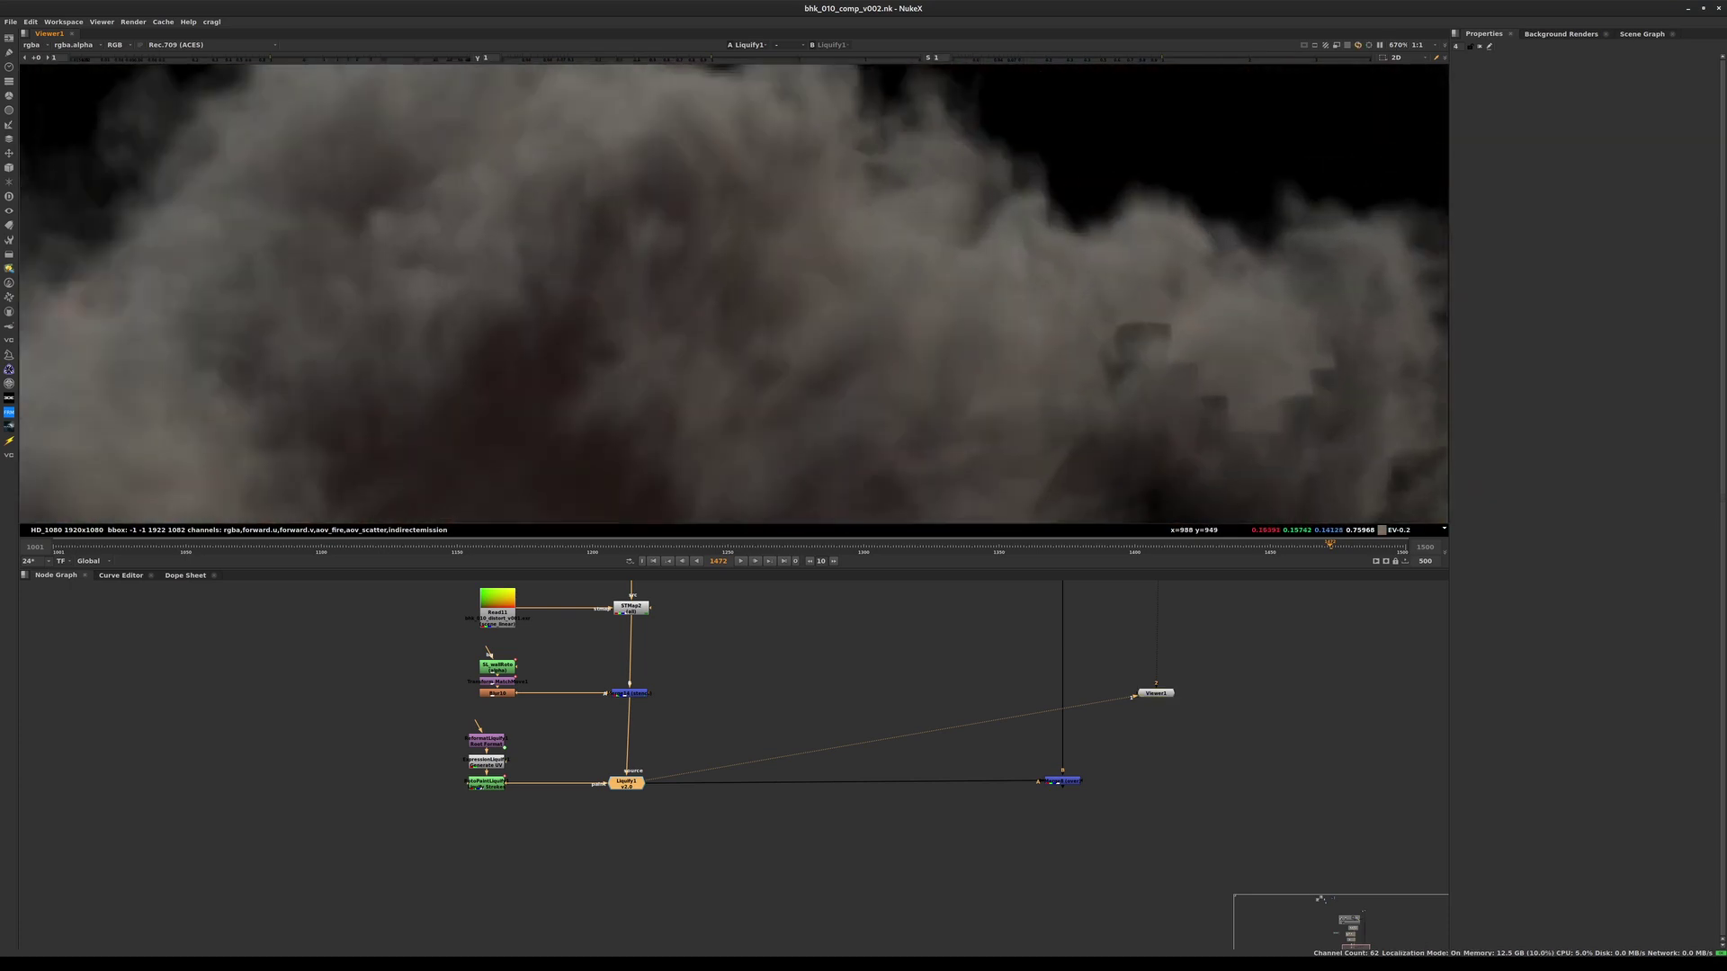
key("a")
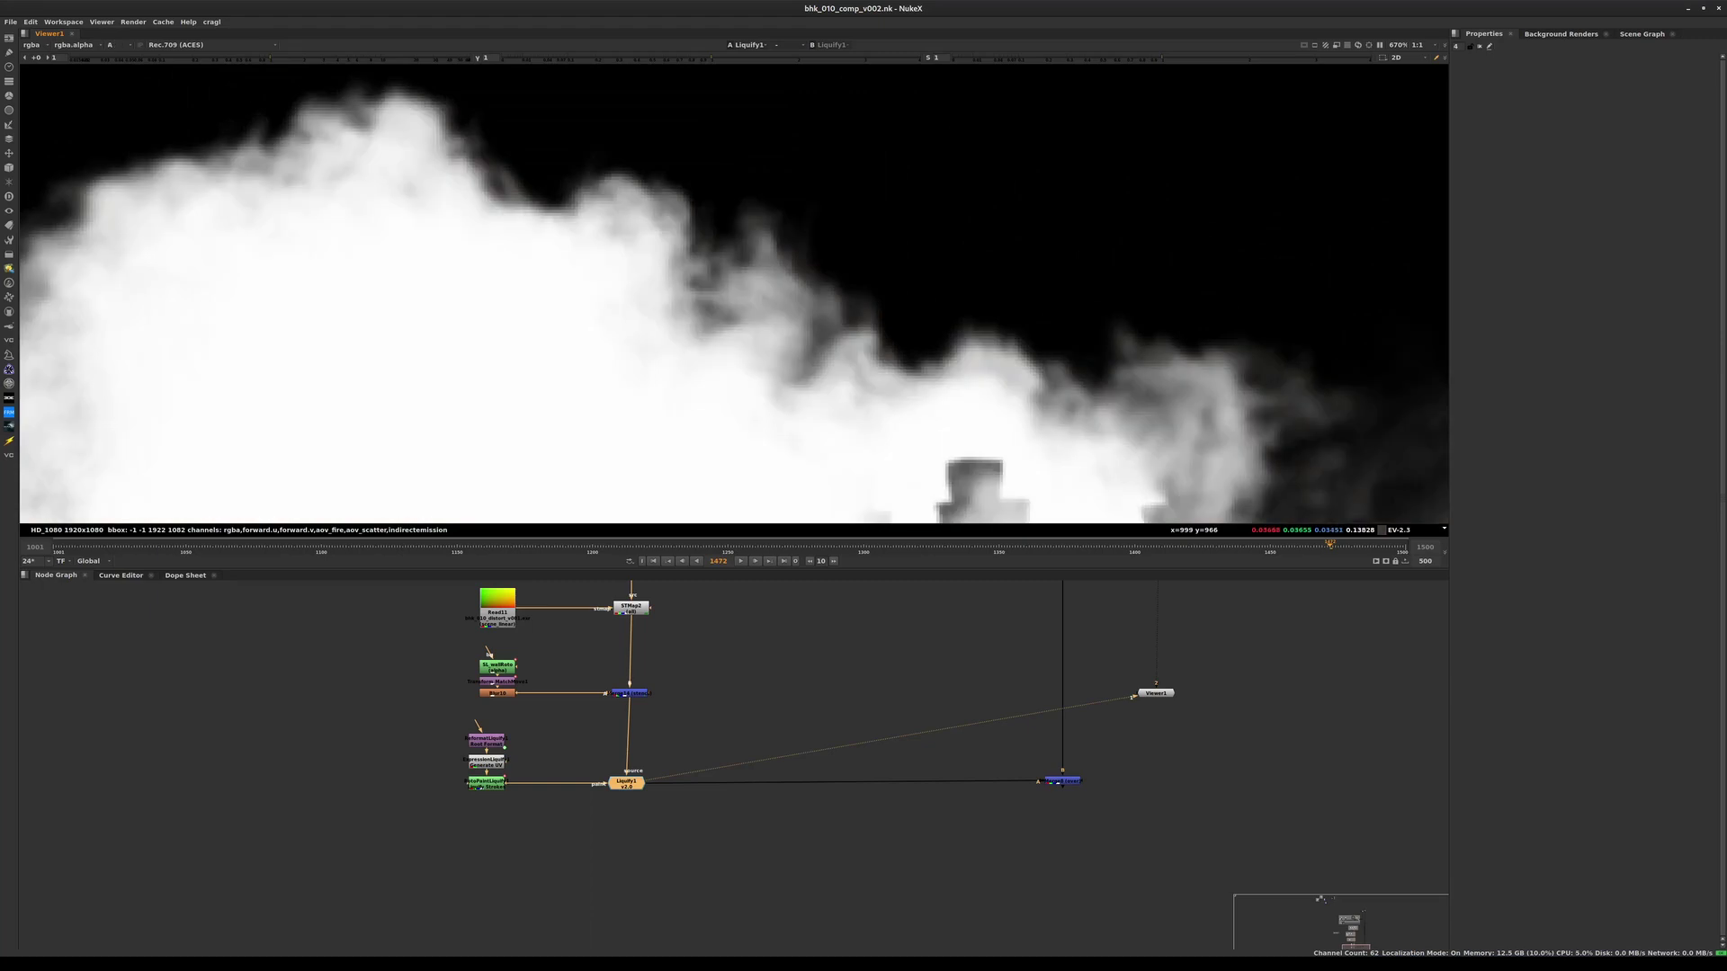
key("a")
key("a")
key("a")
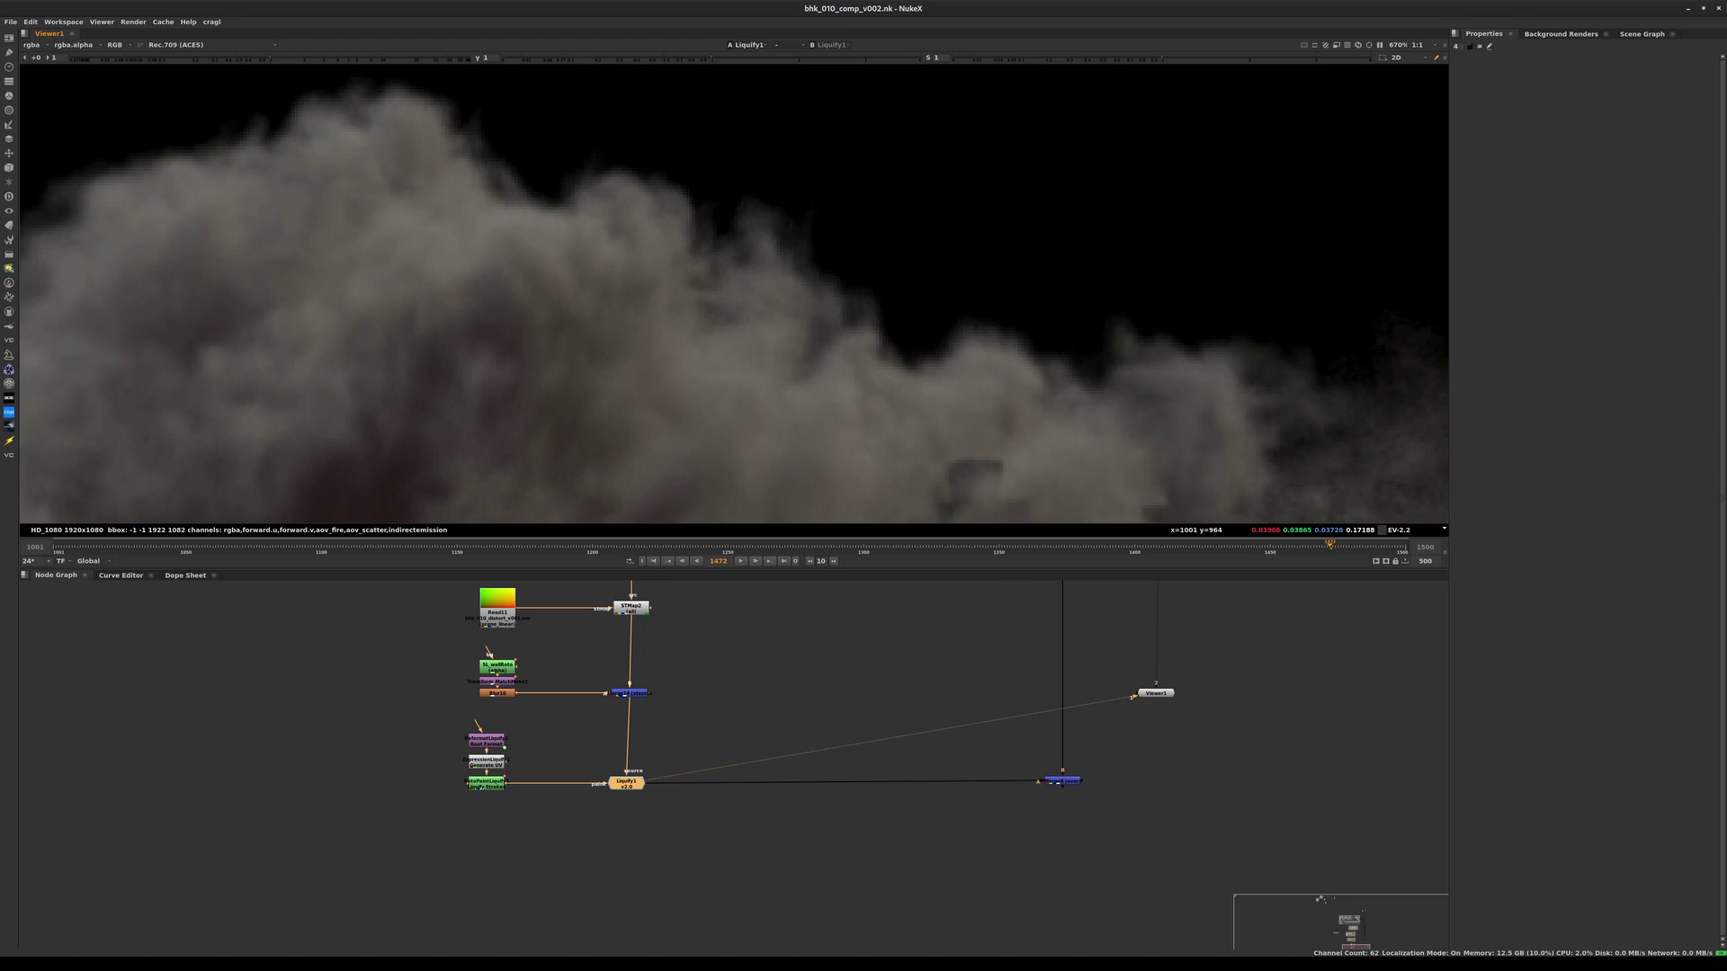
scroll(881, 227, "up", 5)
key("a")
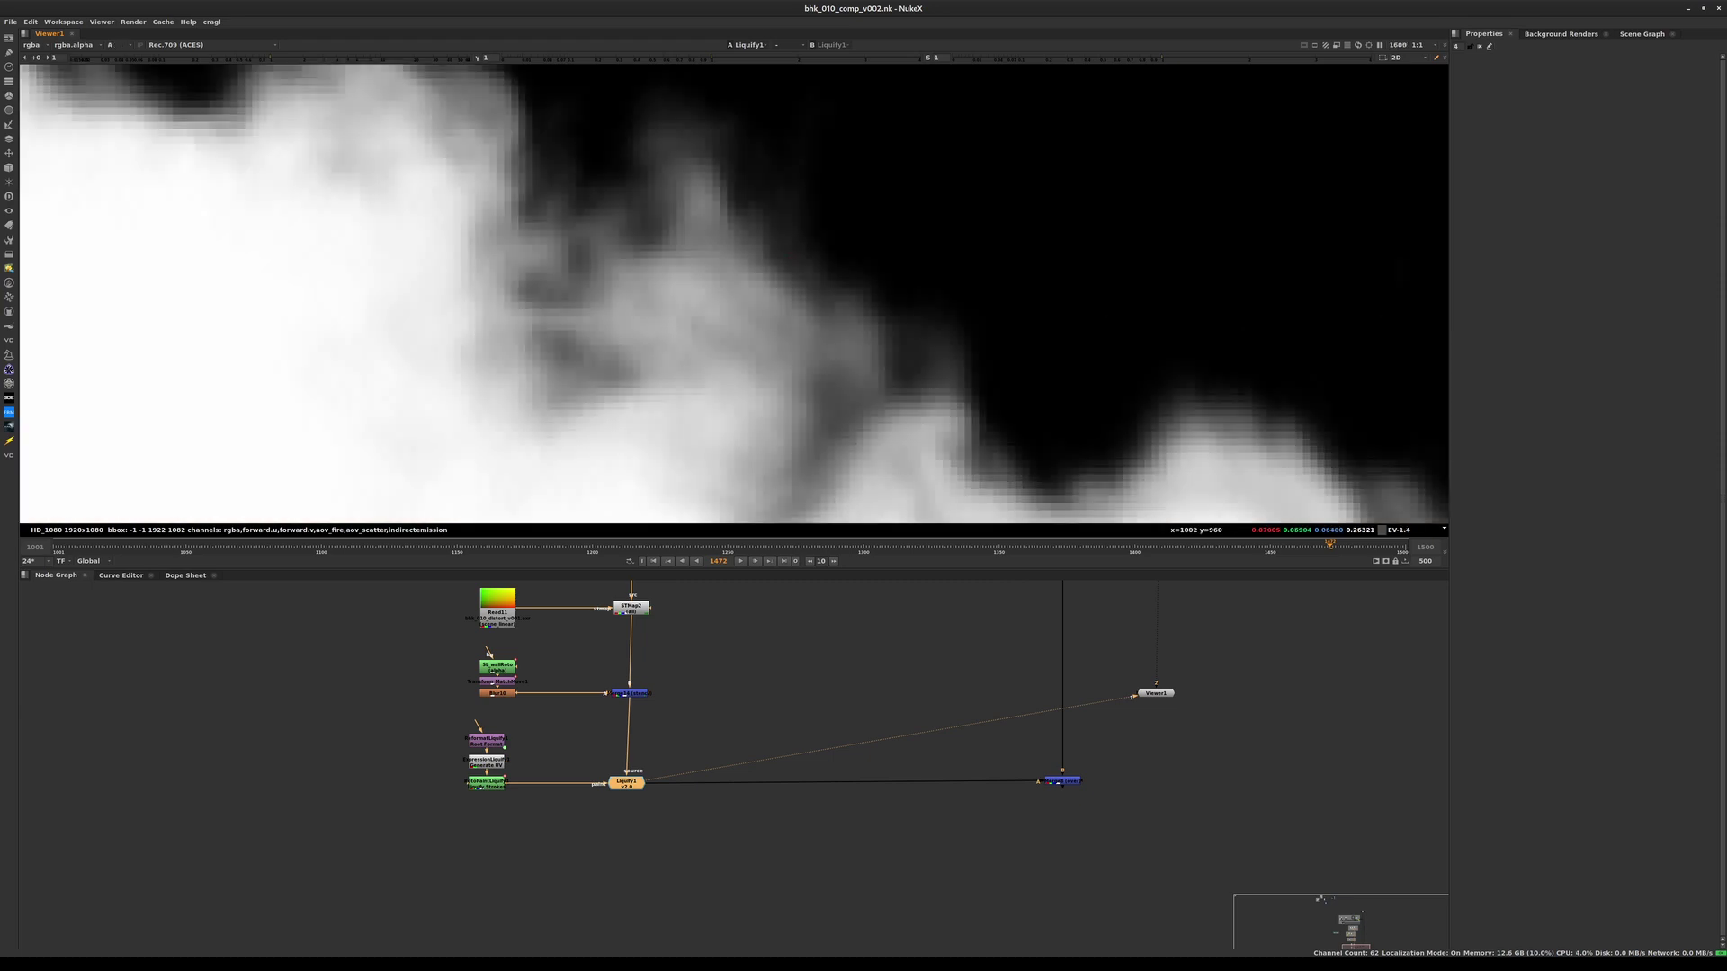
scroll(854, 393, "down", 8)
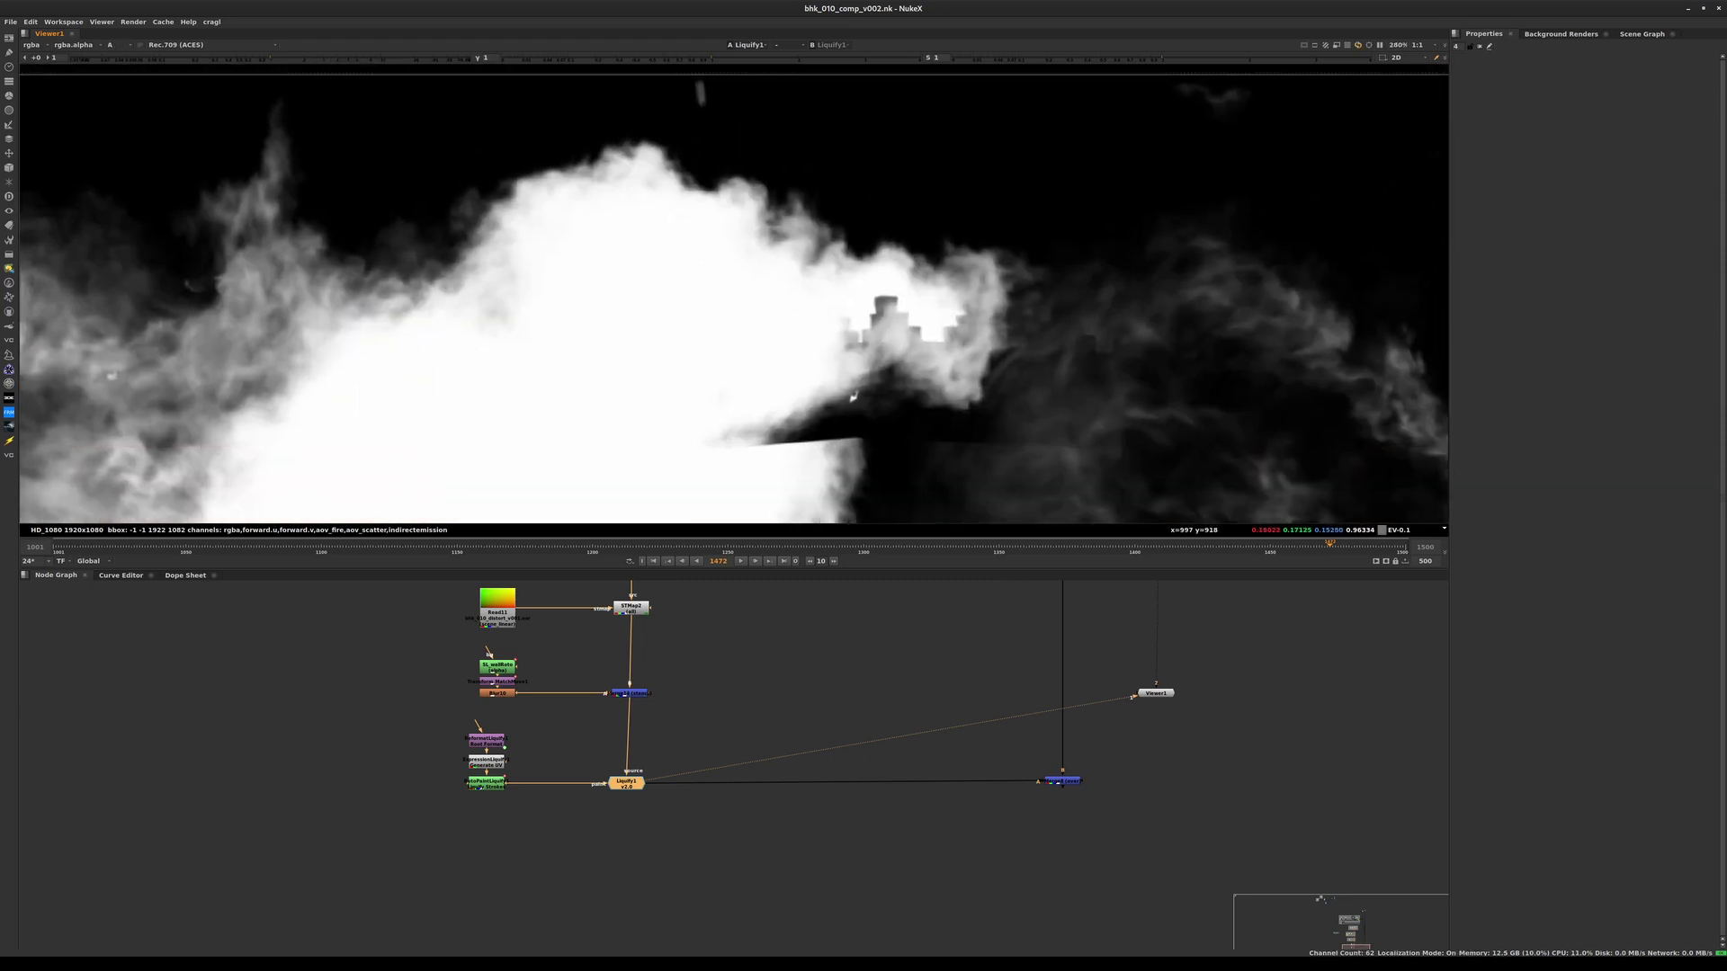
middle_click_drag(720, 775, 735, 669)
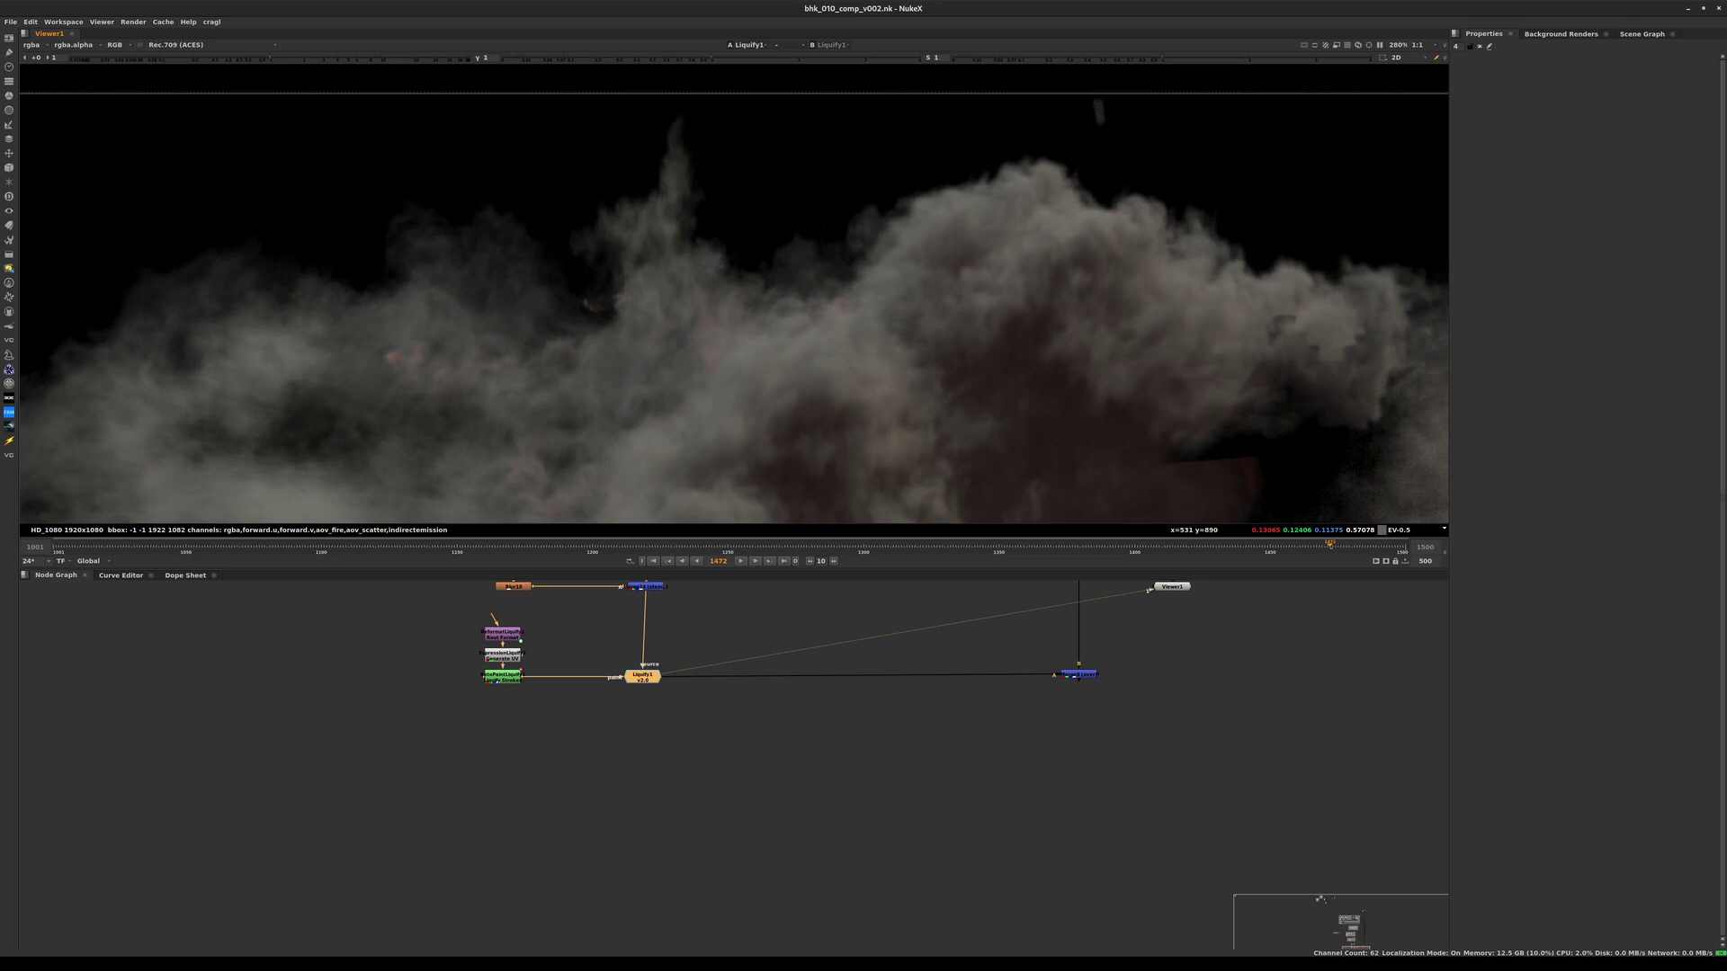
- Add an Unpremult, the copied F_ReGrain and a Premult in sequence beneath Liquify1
left_click_drag(697, 648, 577, 740)
key("Tab")
type("unpore")
key("BackSpace")
key("BackSpace")
key("BackSpace")
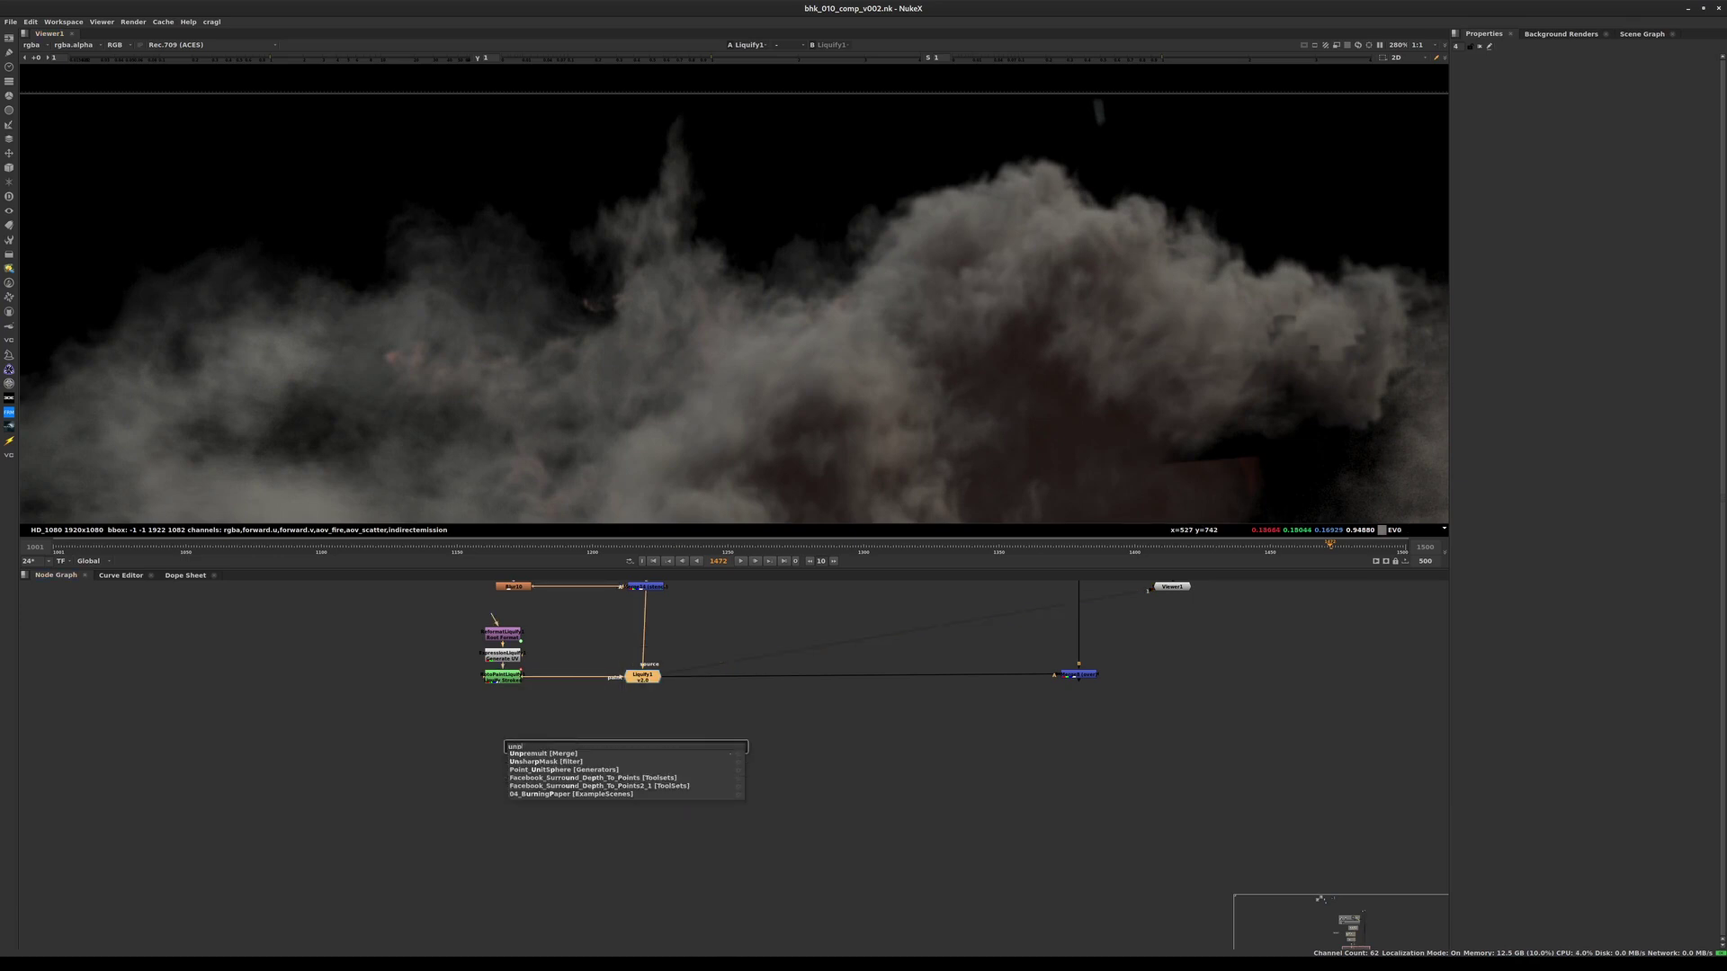
type("re")
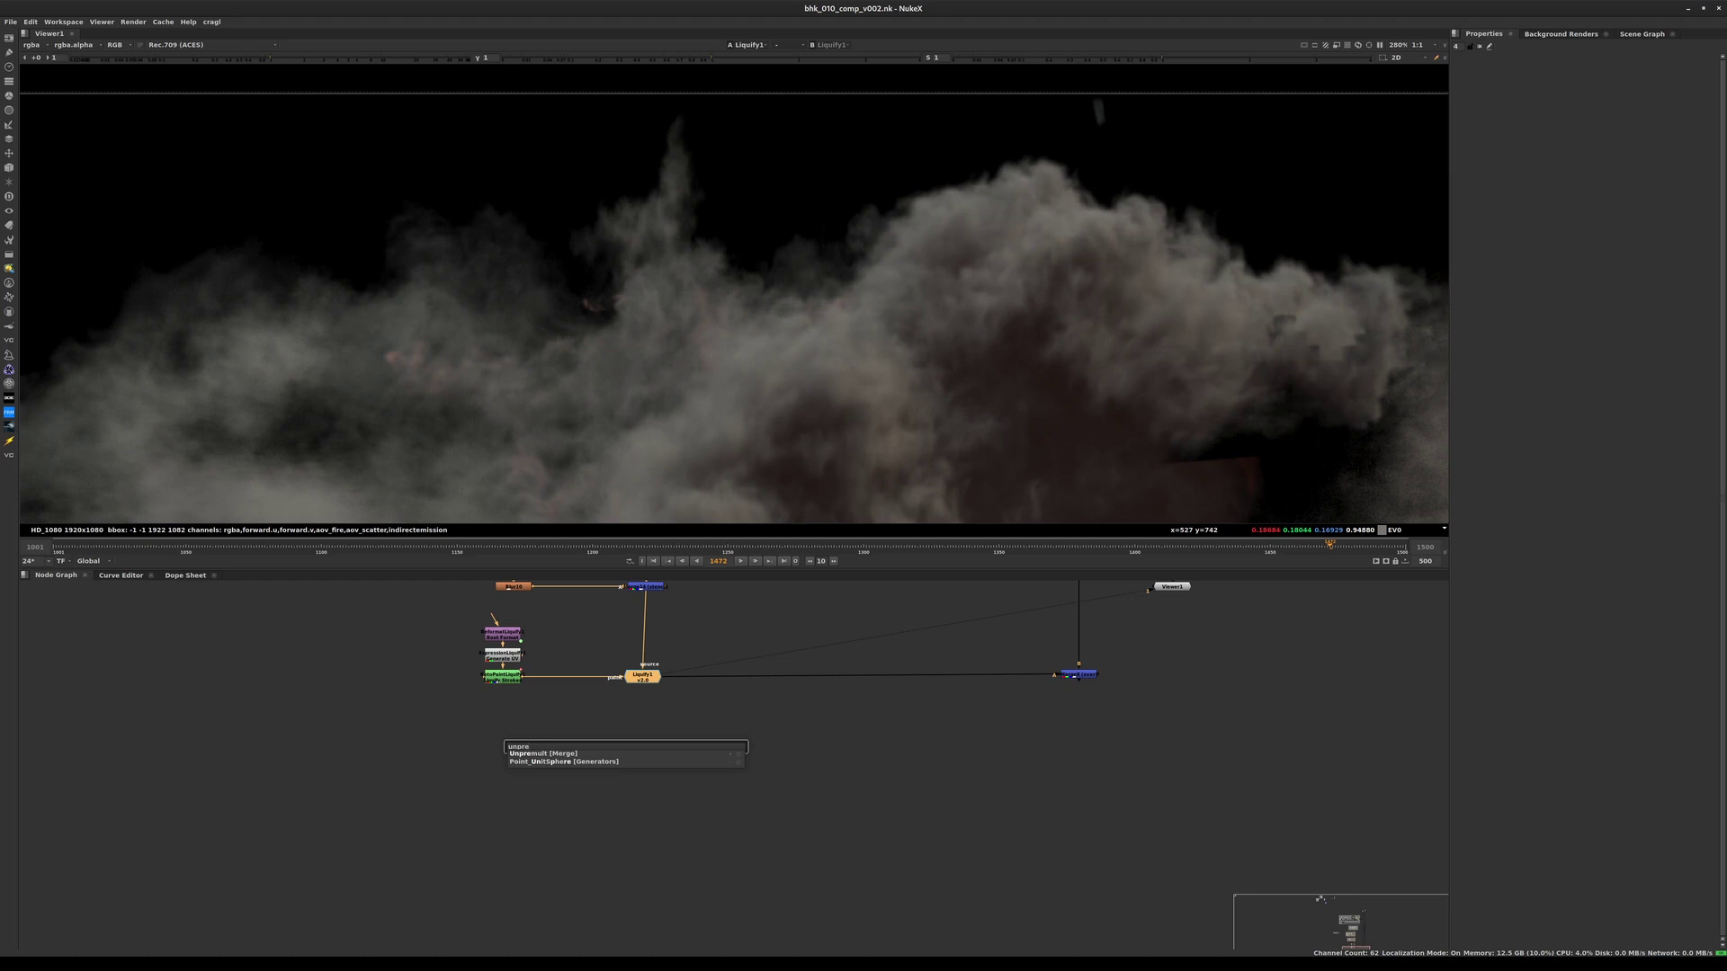
key("Return")
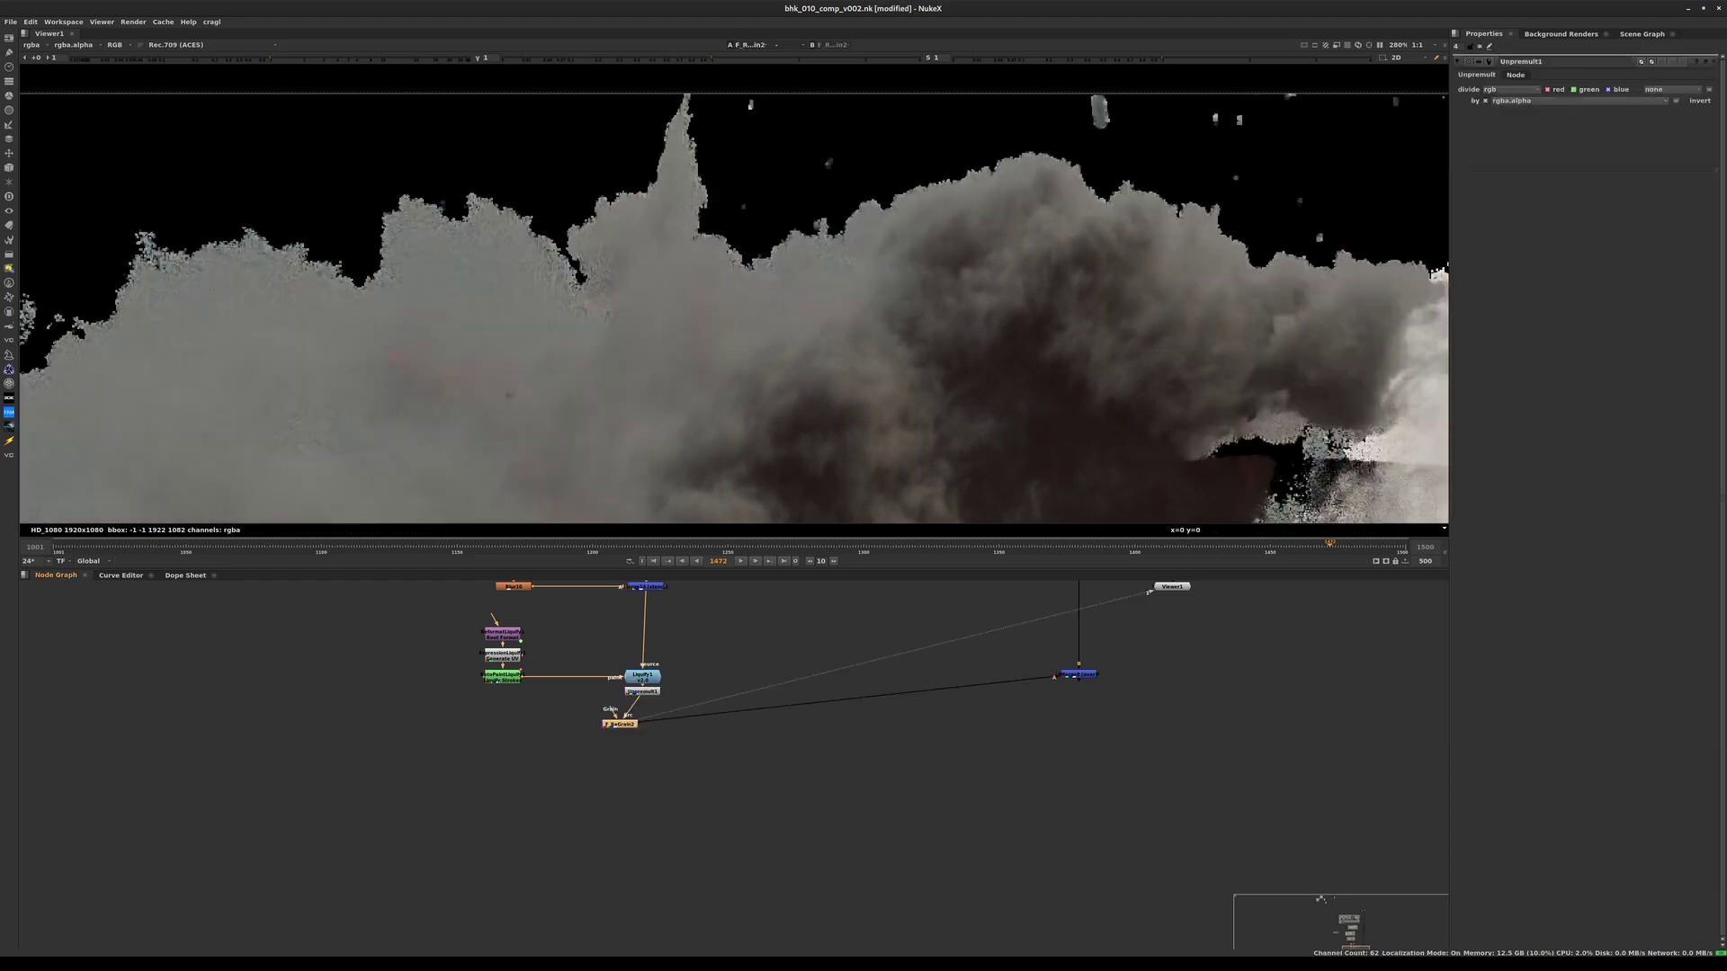
key("Tab")
type("prem")
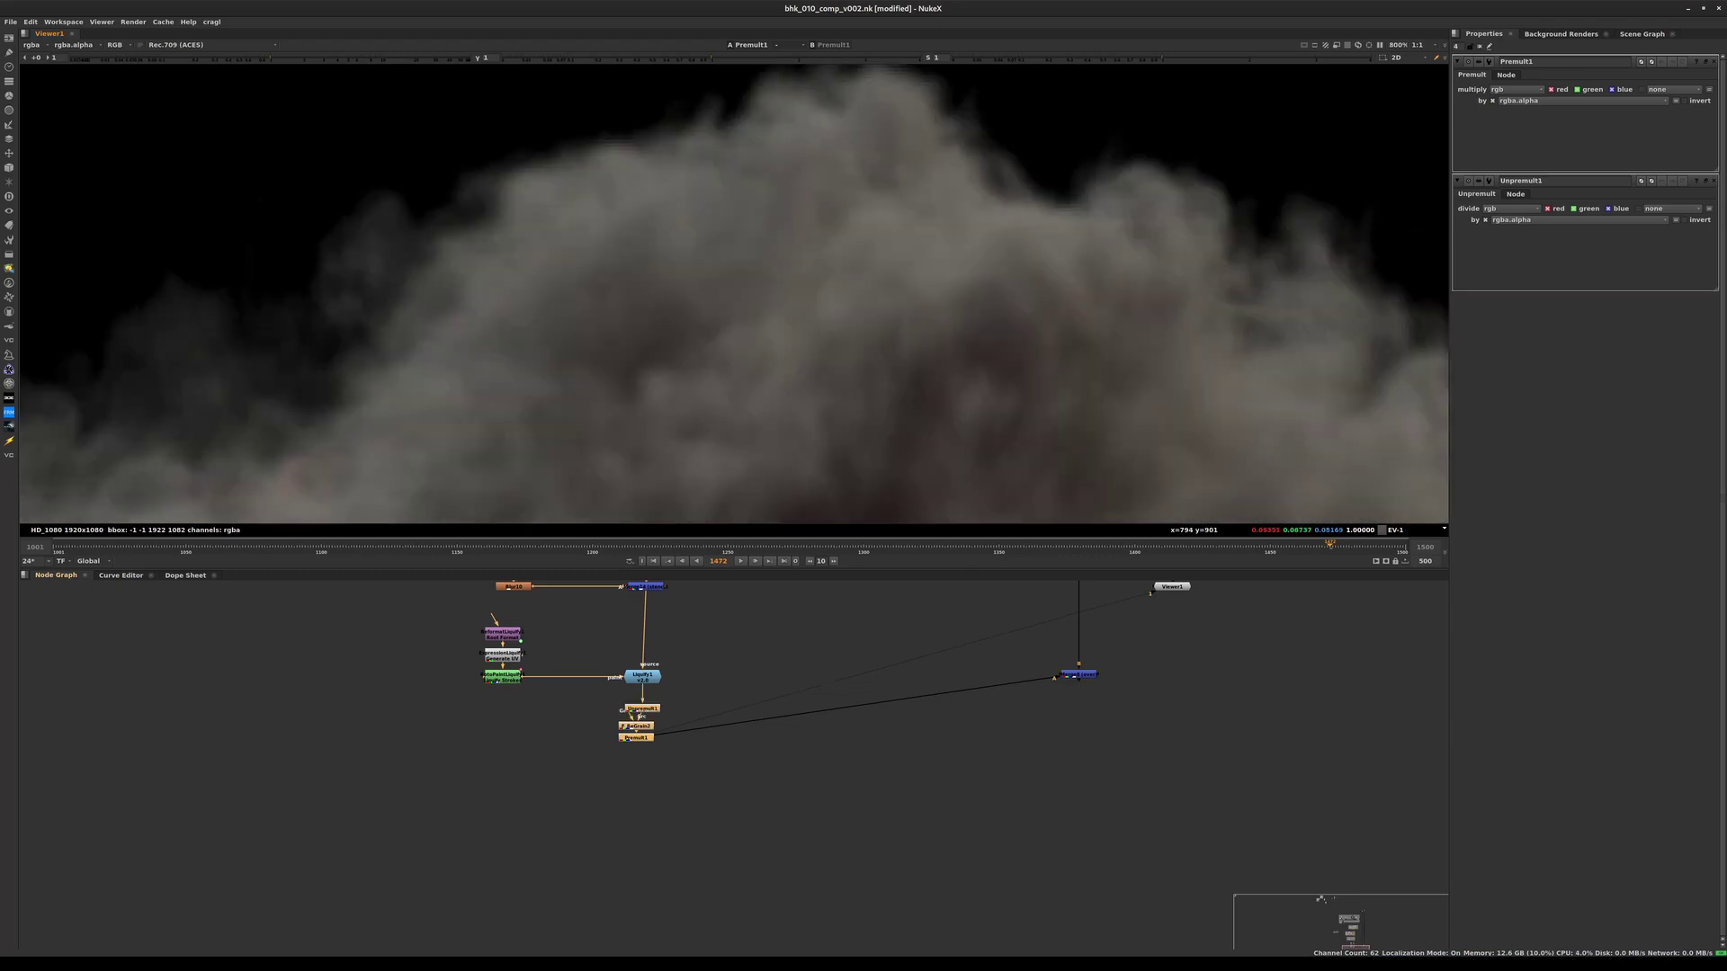
- Compare the Liquify1 and Premult1 outputs repeatedly, examining the grain on the smoke at different magnifications
left_click(642, 677)
key("1")
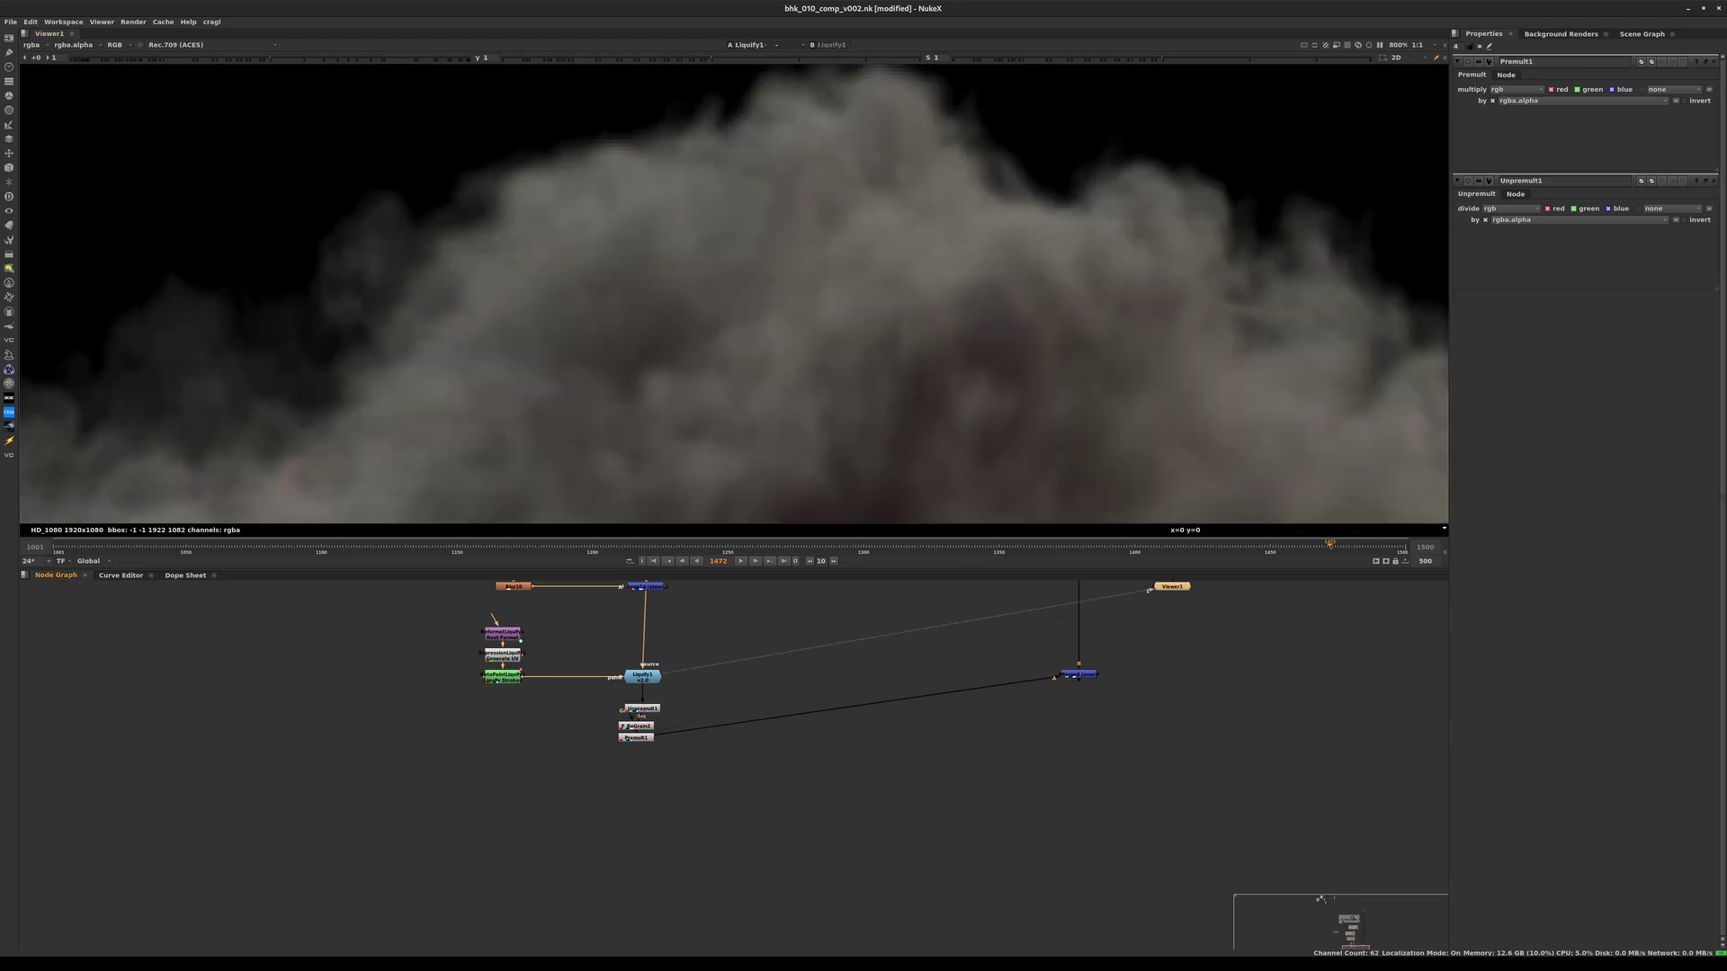
left_click(636, 739)
key("2")
key("1")
key("2")
key("1")
key("2")
key("1")
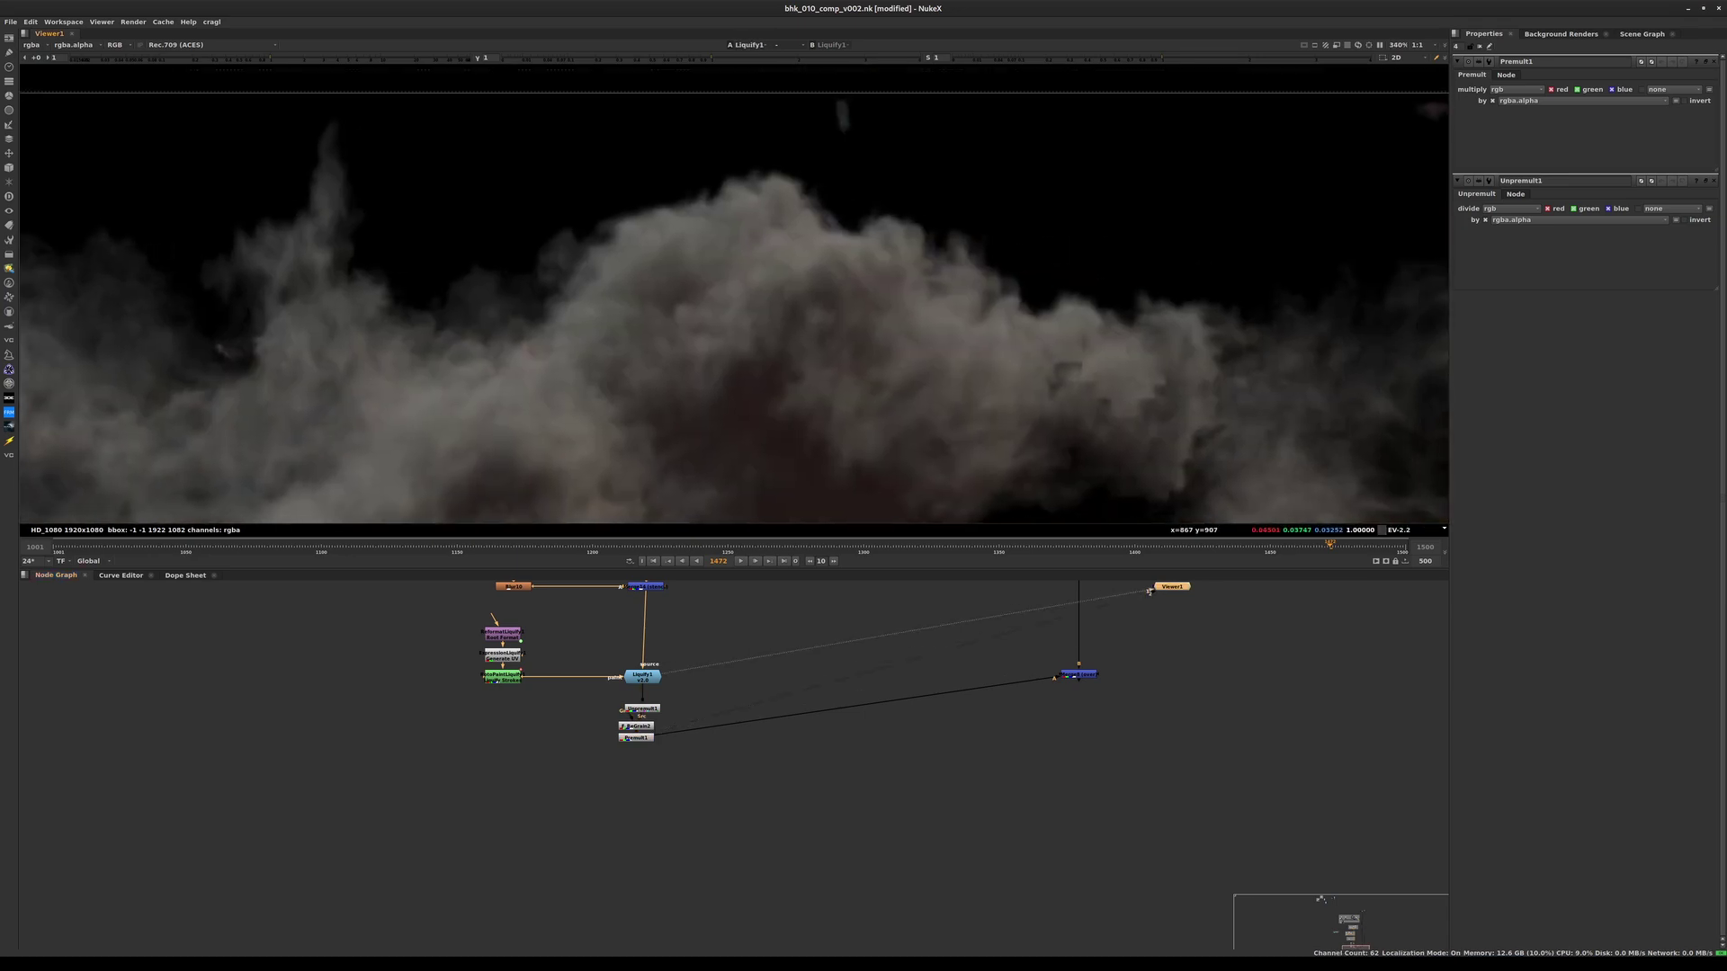
key("2")
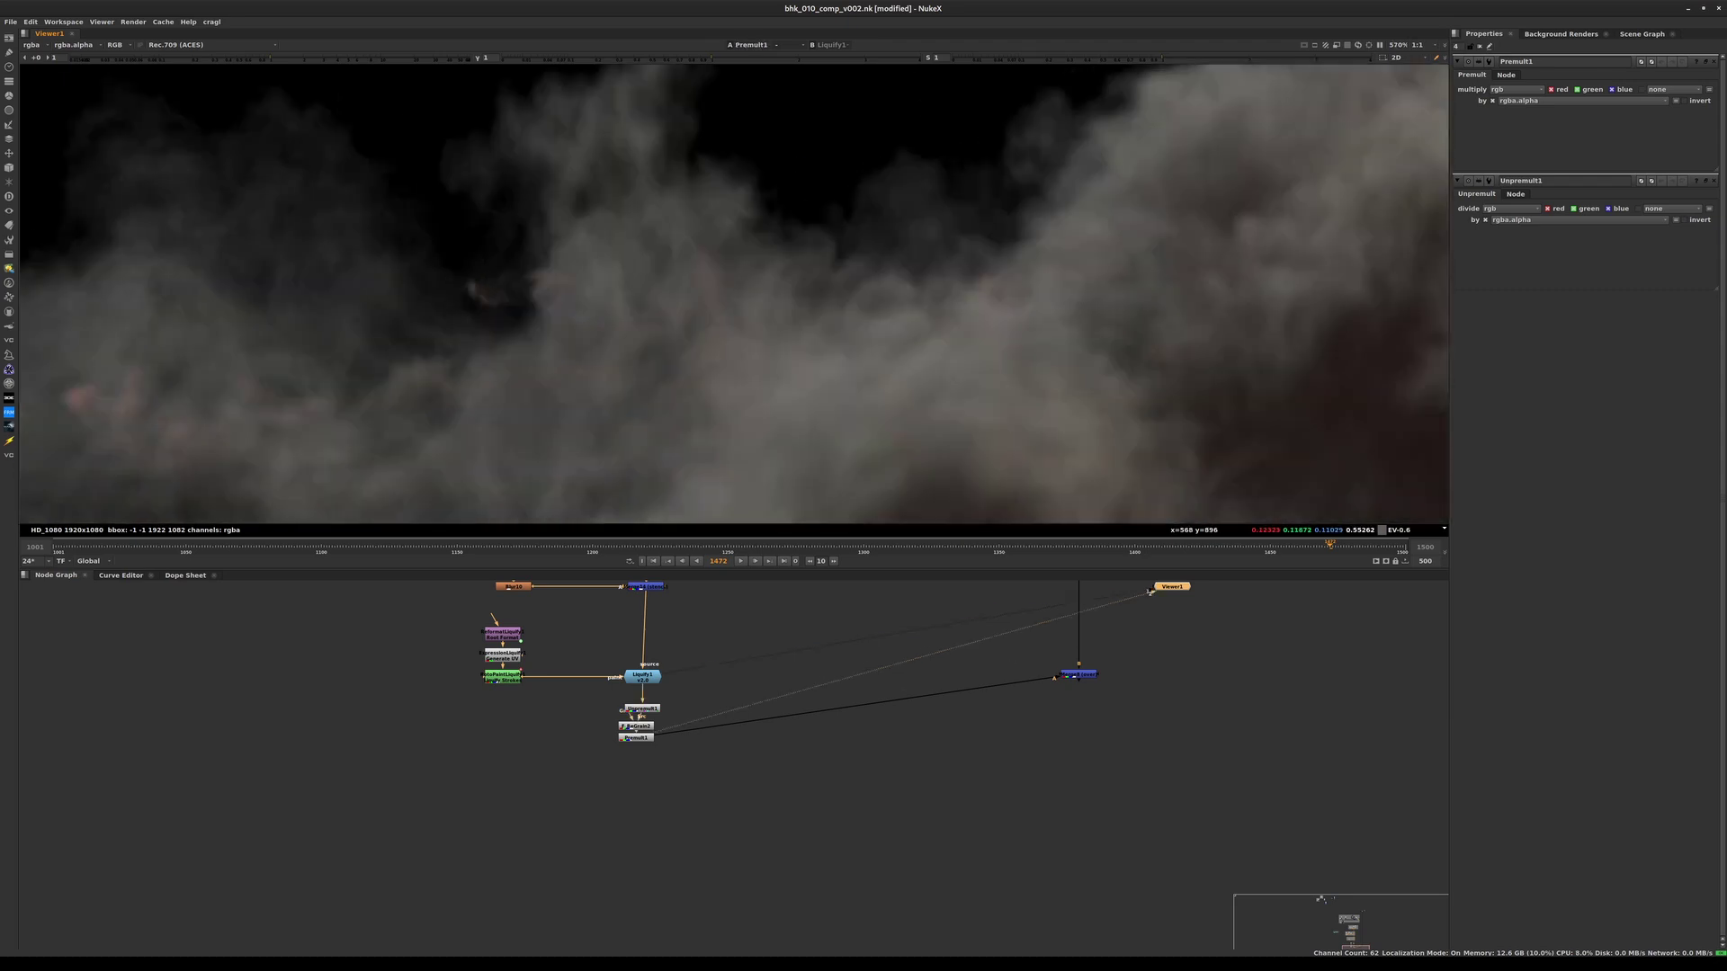
key("1")
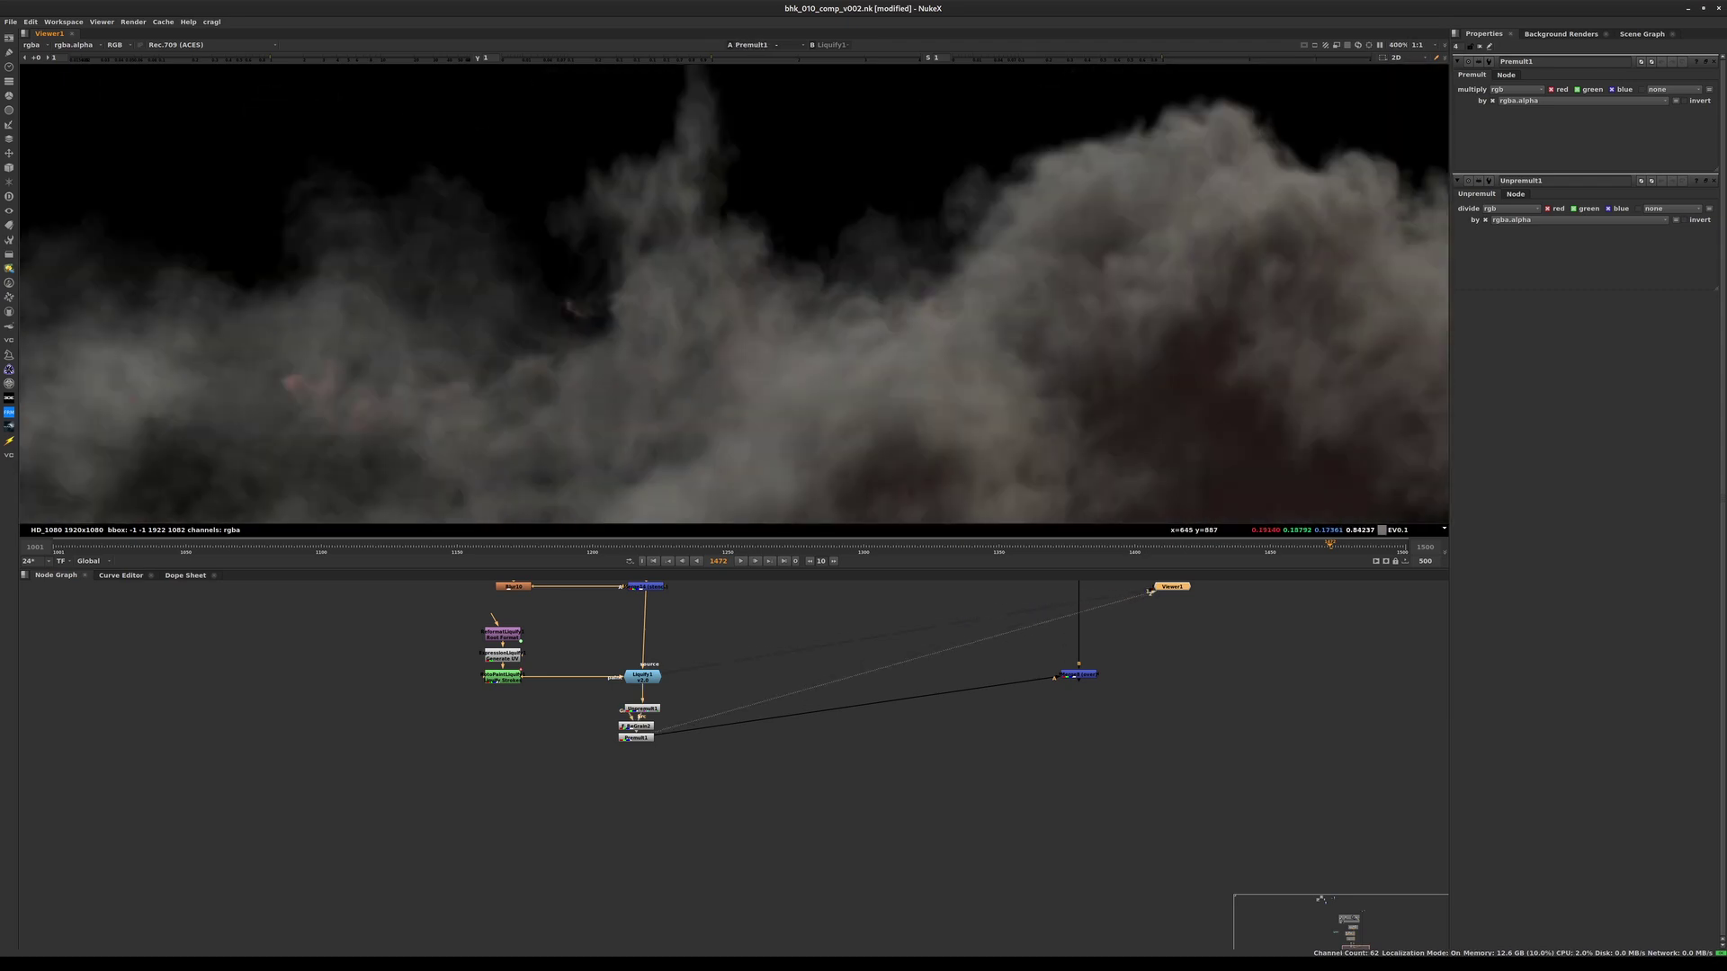
key("2")
- Lower the final Merge to the level of Premult1 and copy the plate's Read node from the head of the main pipe
left_click_drag(1078, 673, 1084, 733)
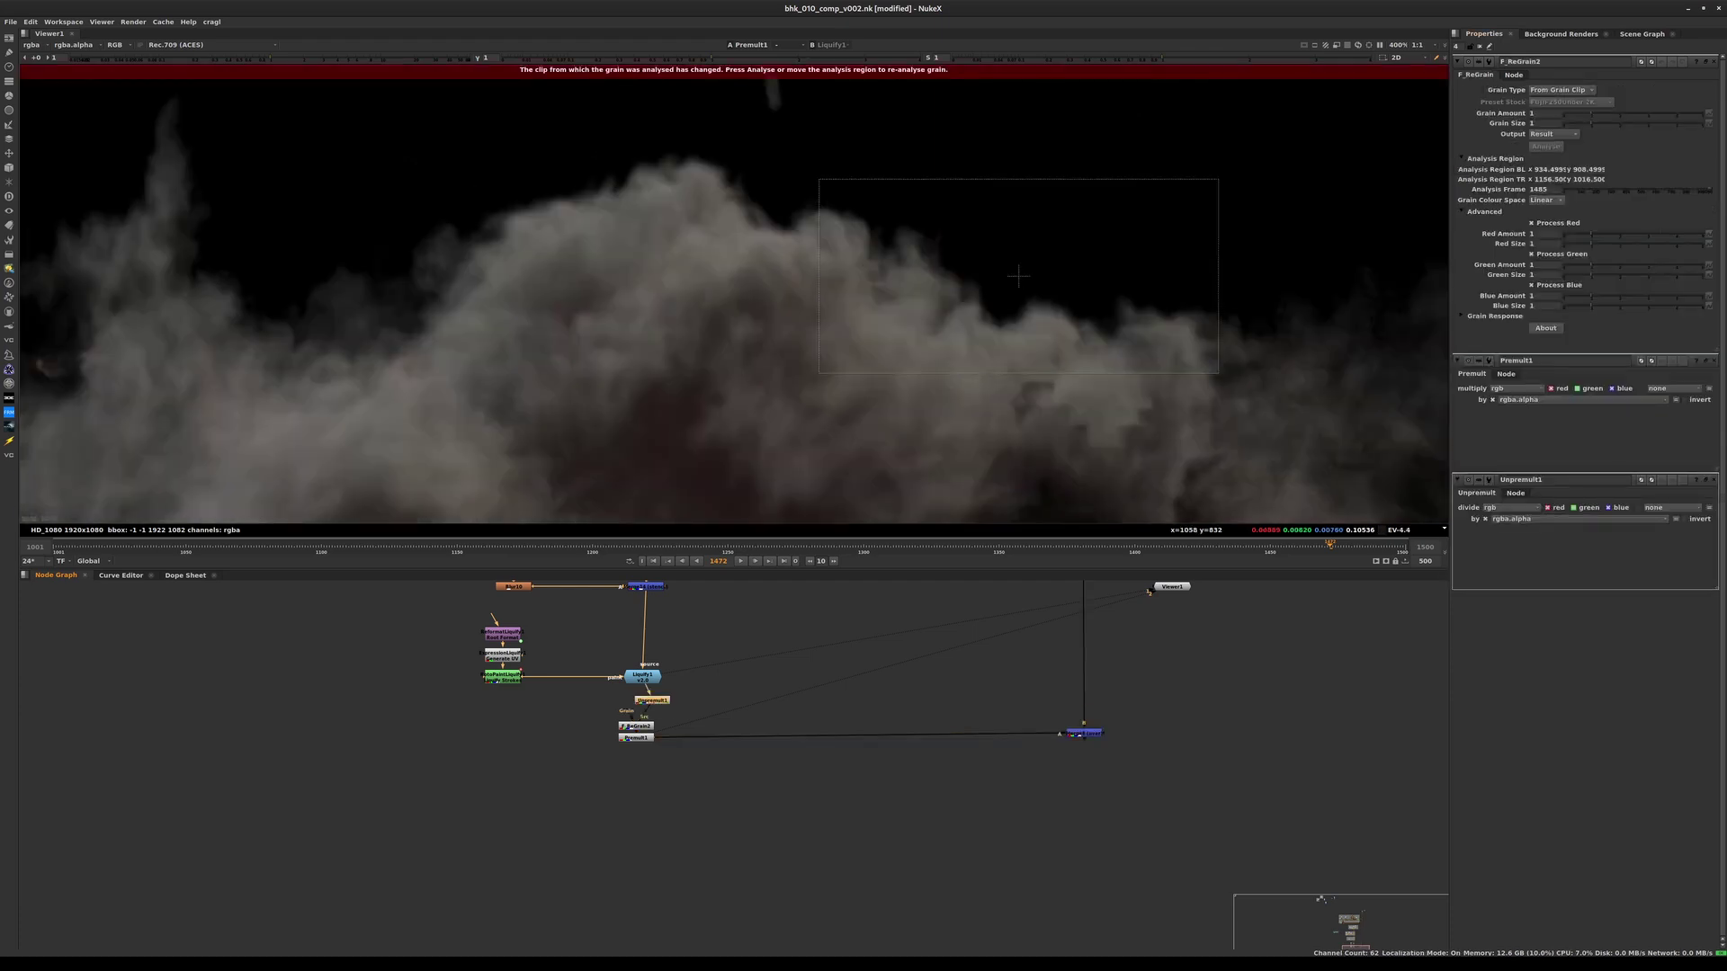
left_click_drag(596, 708, 722, 780)
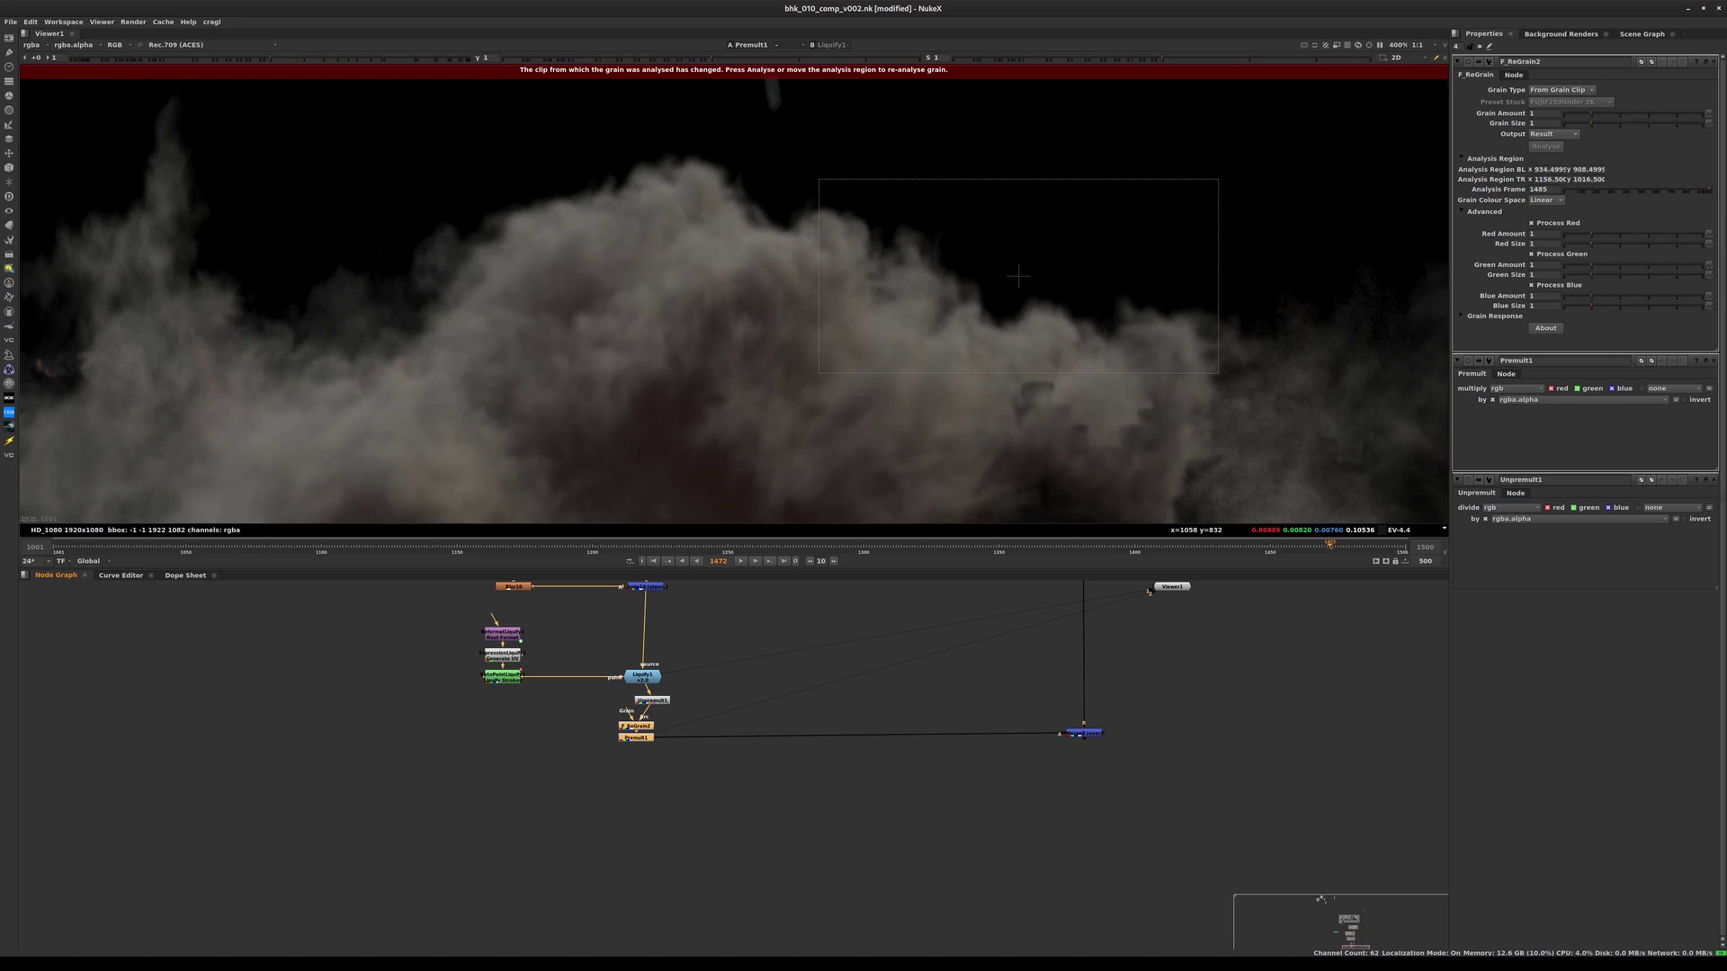
key("space")
middle_click_drag(845, 315, 720, 800)
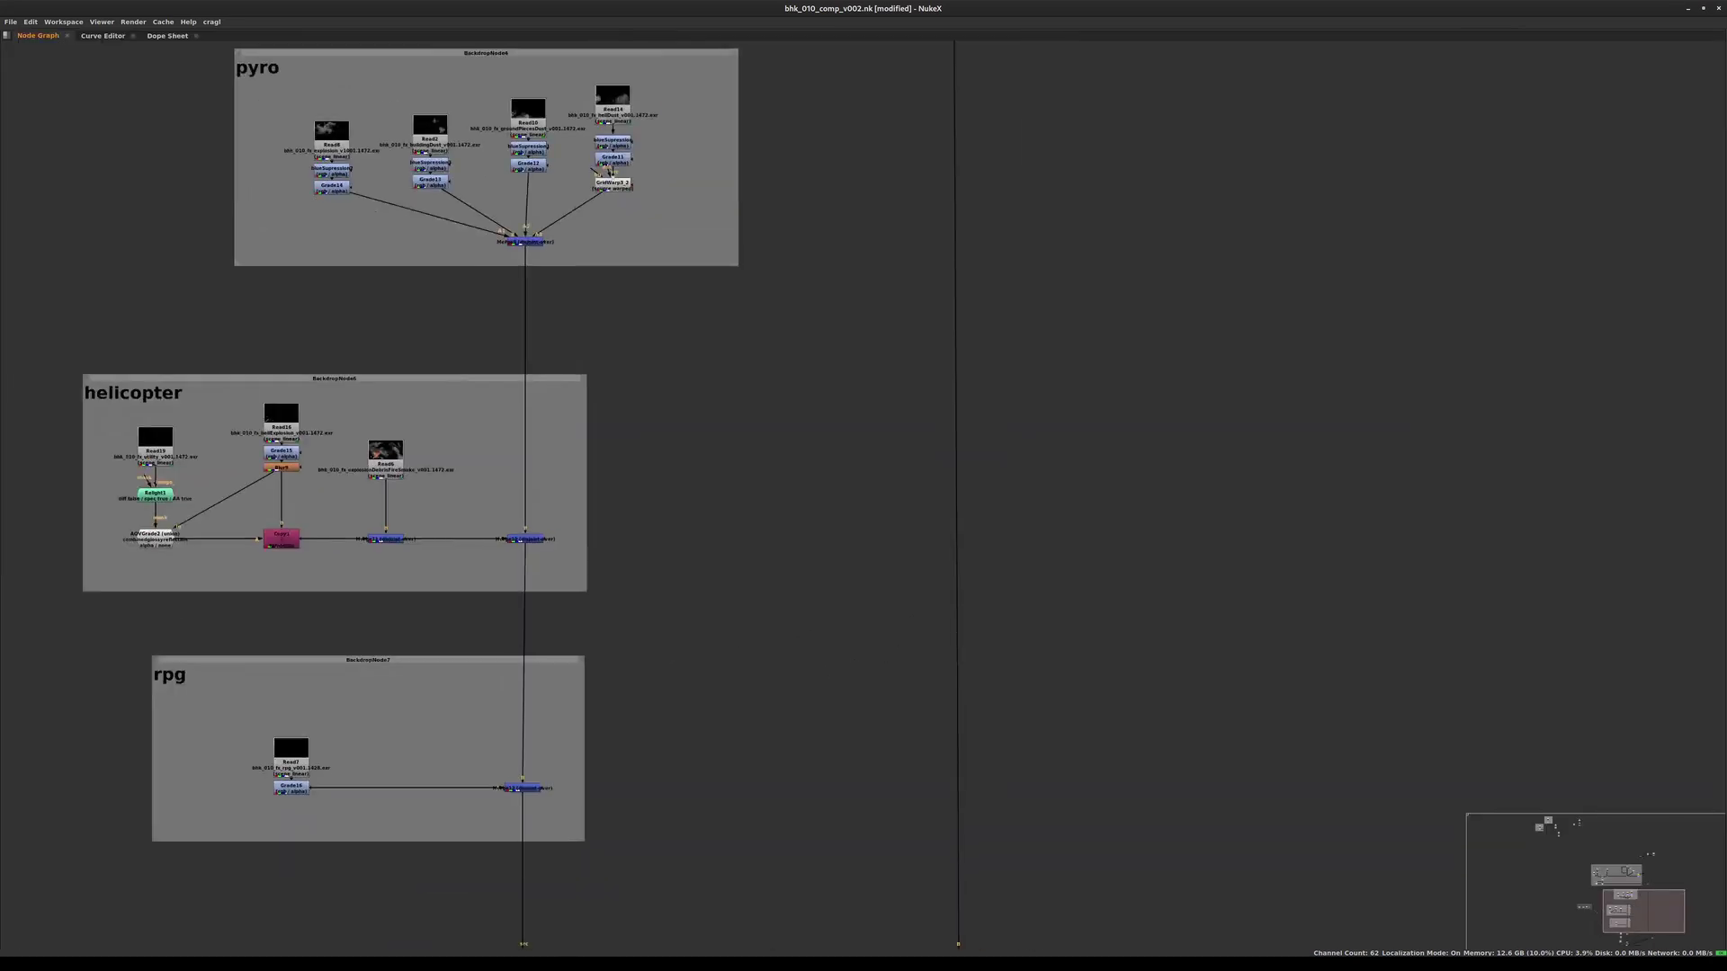
middle_click_drag(783, 161, 706, 855)
middle_click_drag(737, 405, 705, 751)
left_click_drag(788, 283, 885, 394)
key("ctrl+c")
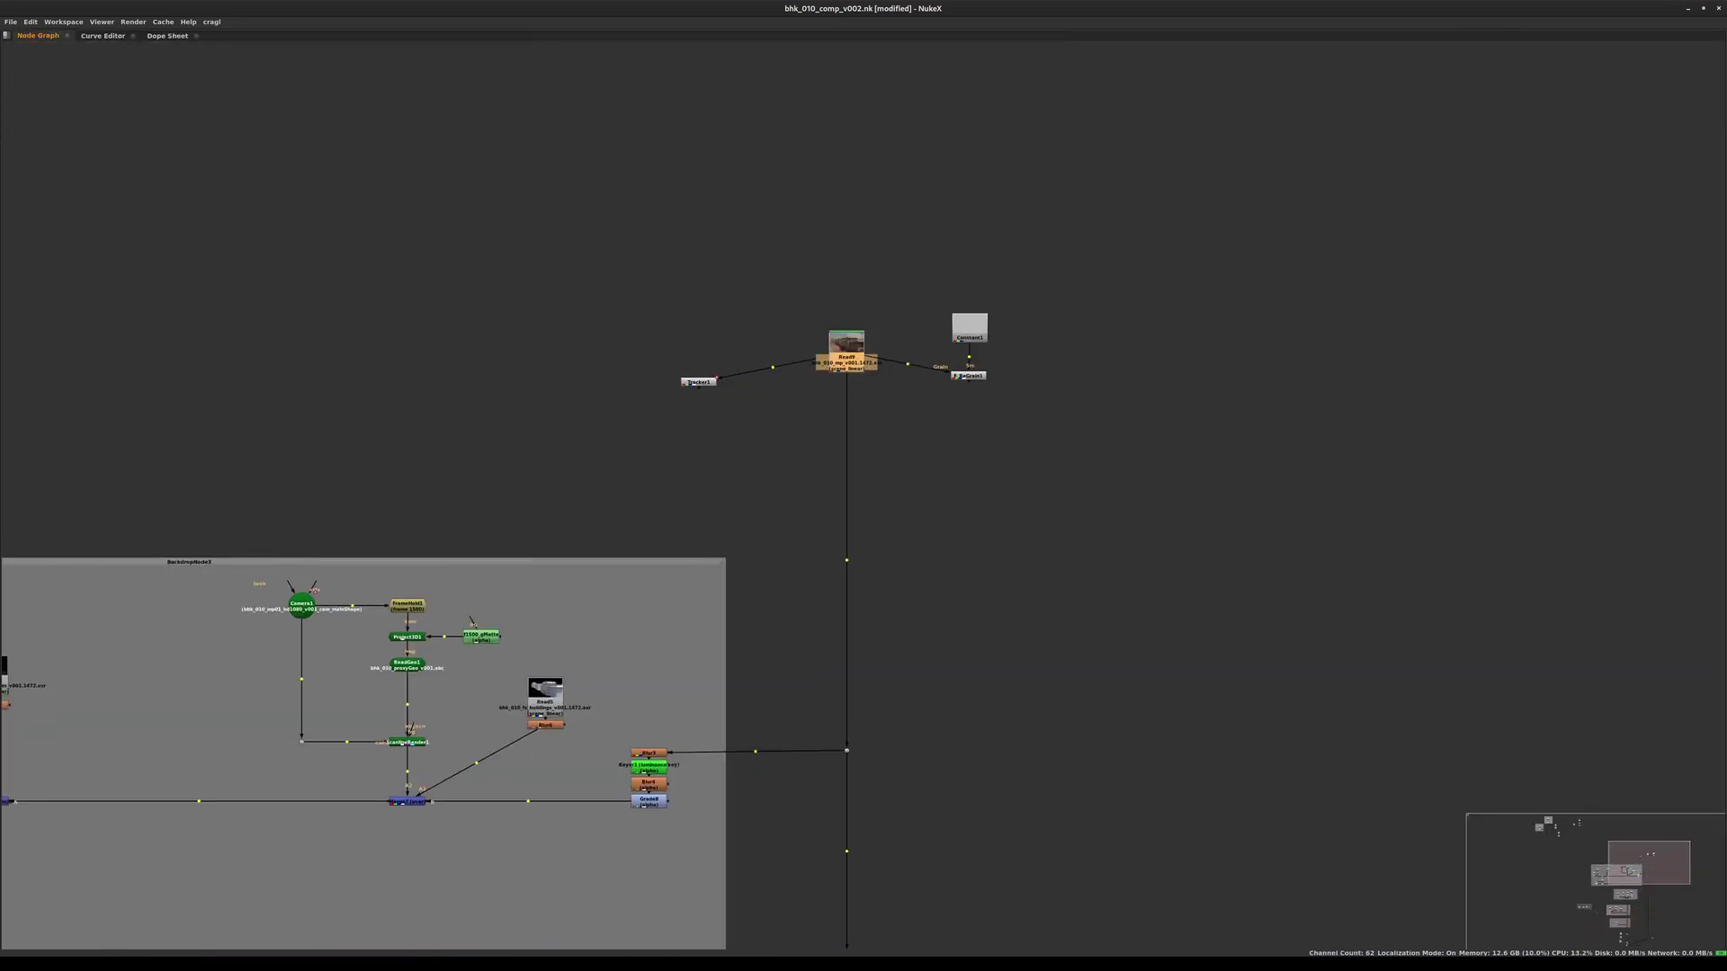
- Paste the plate's Read node beside F_ReGrain2 and connect it to the Grain input
scroll(853, 560, "down", 2)
middle_click_drag(853, 559, 1057, 193)
middle_click_drag(773, 792, 877, 184)
middle_click_drag(827, 751, 872, 466)
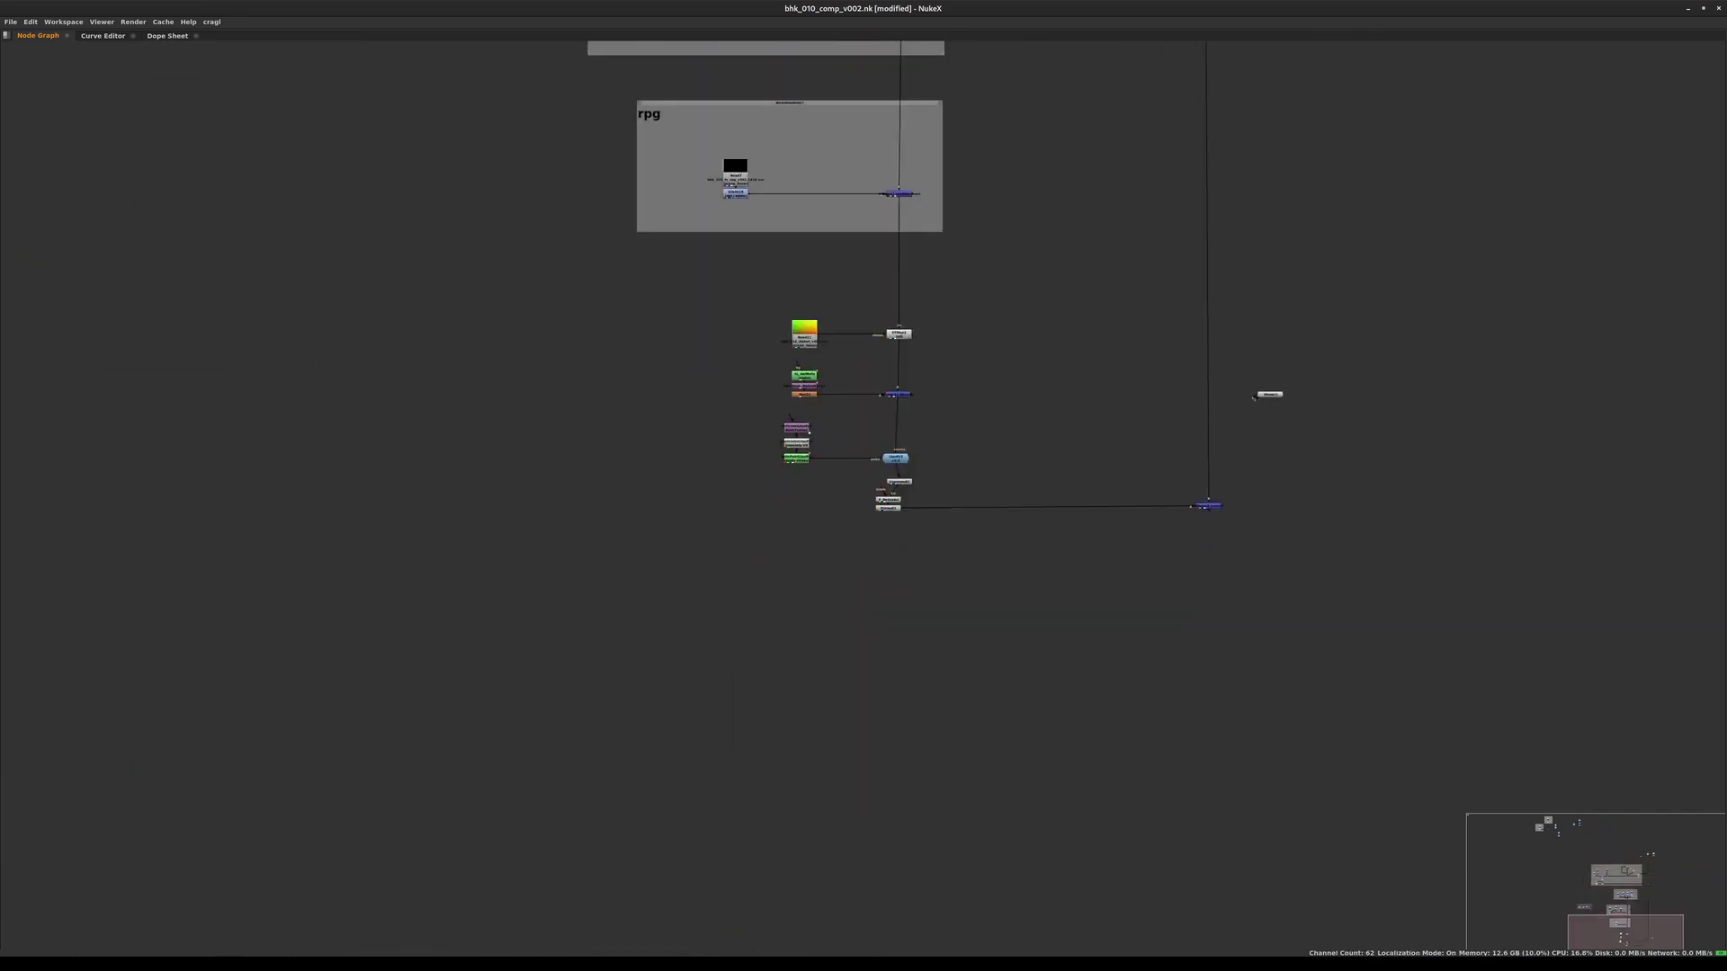
scroll(872, 466, "up", 4)
key("ctrl+v")
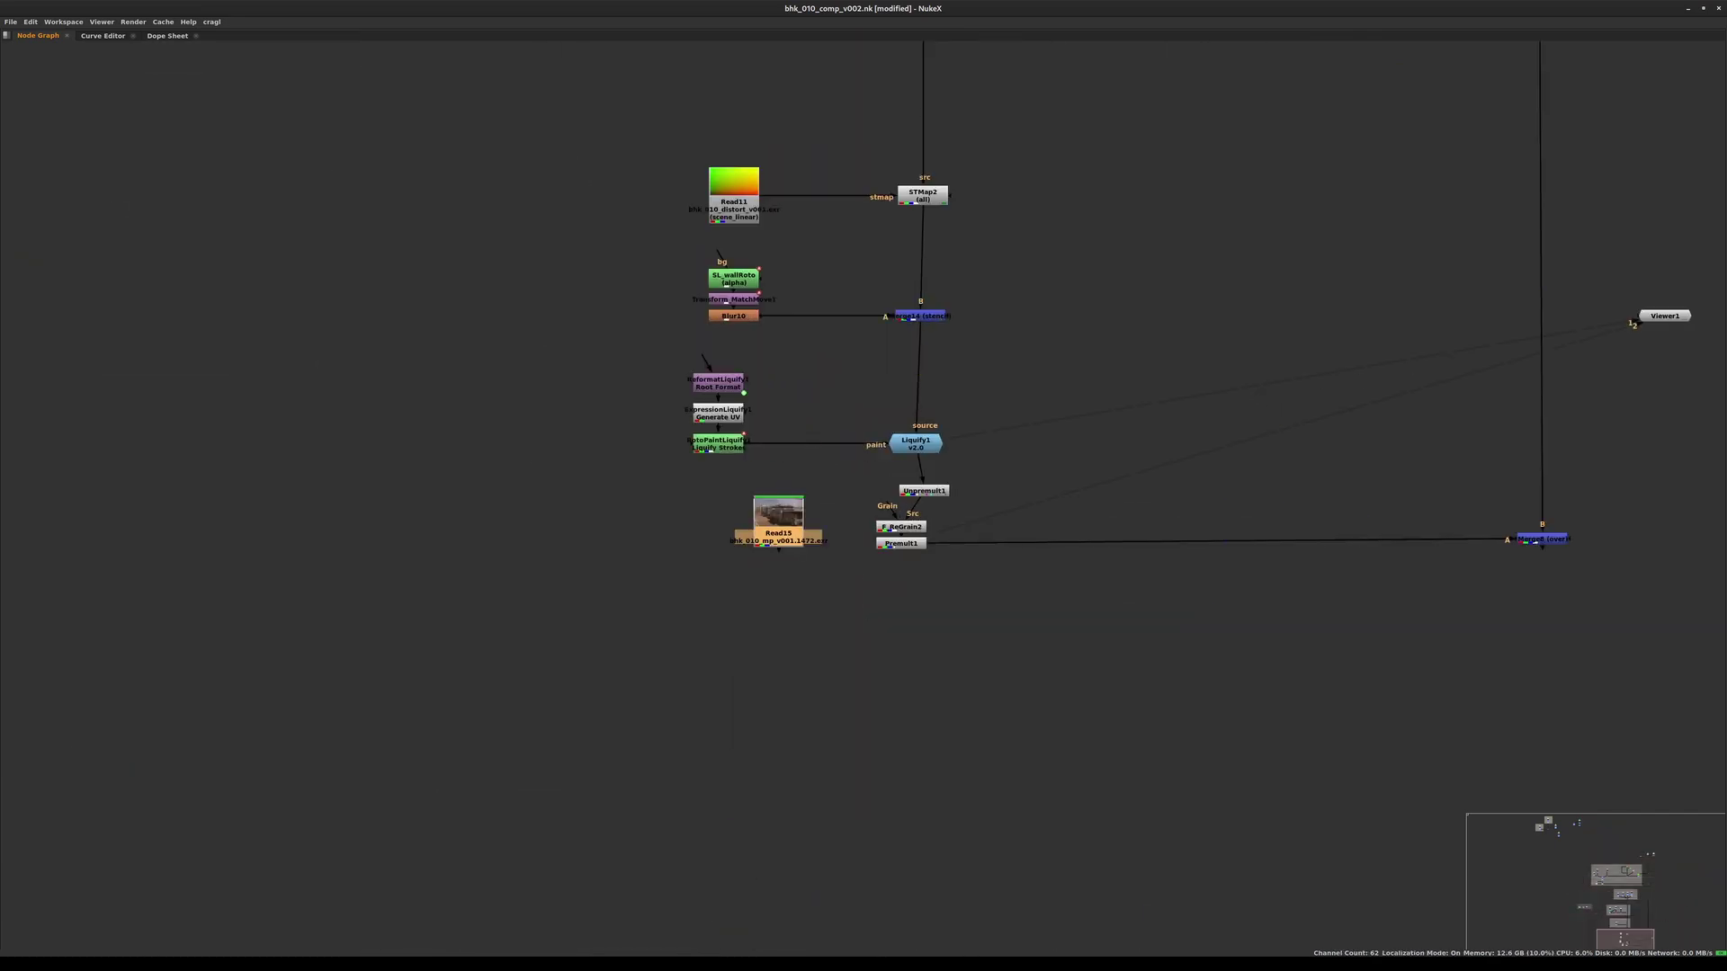
left_click_drag(888, 506, 788, 530)
- Align Unpremult1, F_ReGrain2 and Premult1 in a straight column beneath Liquify1
left_click_drag(973, 476, 843, 567)
left_click_drag(902, 506, 917, 501)
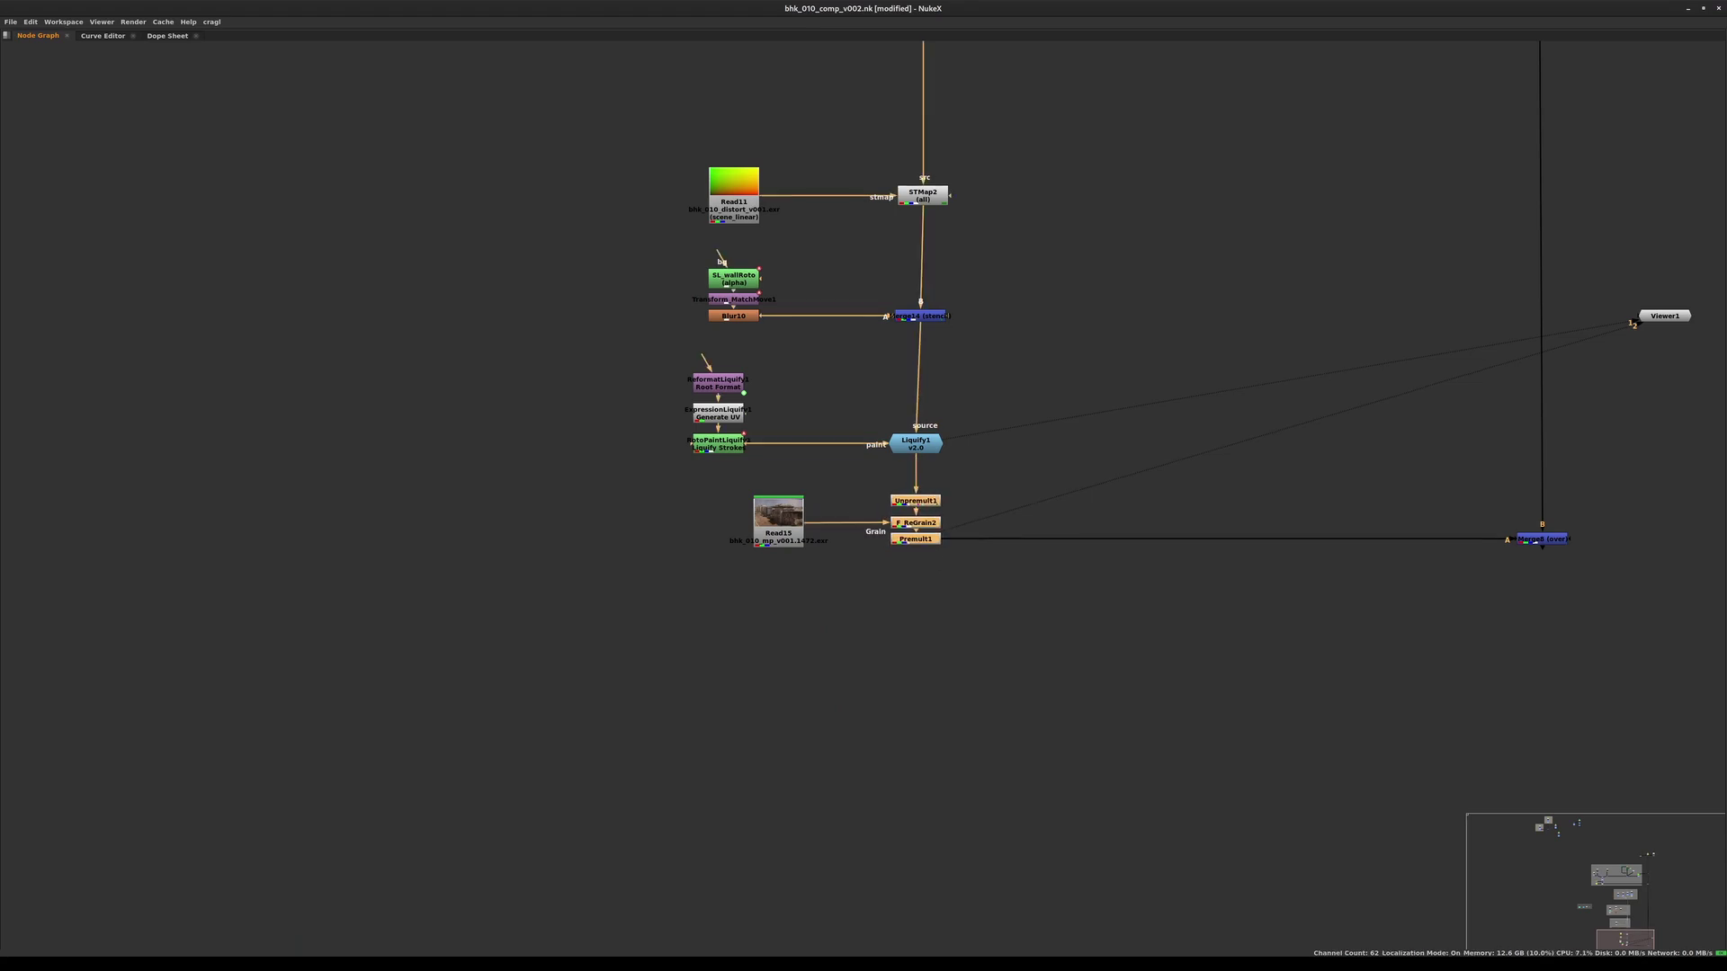
left_click(940, 598)
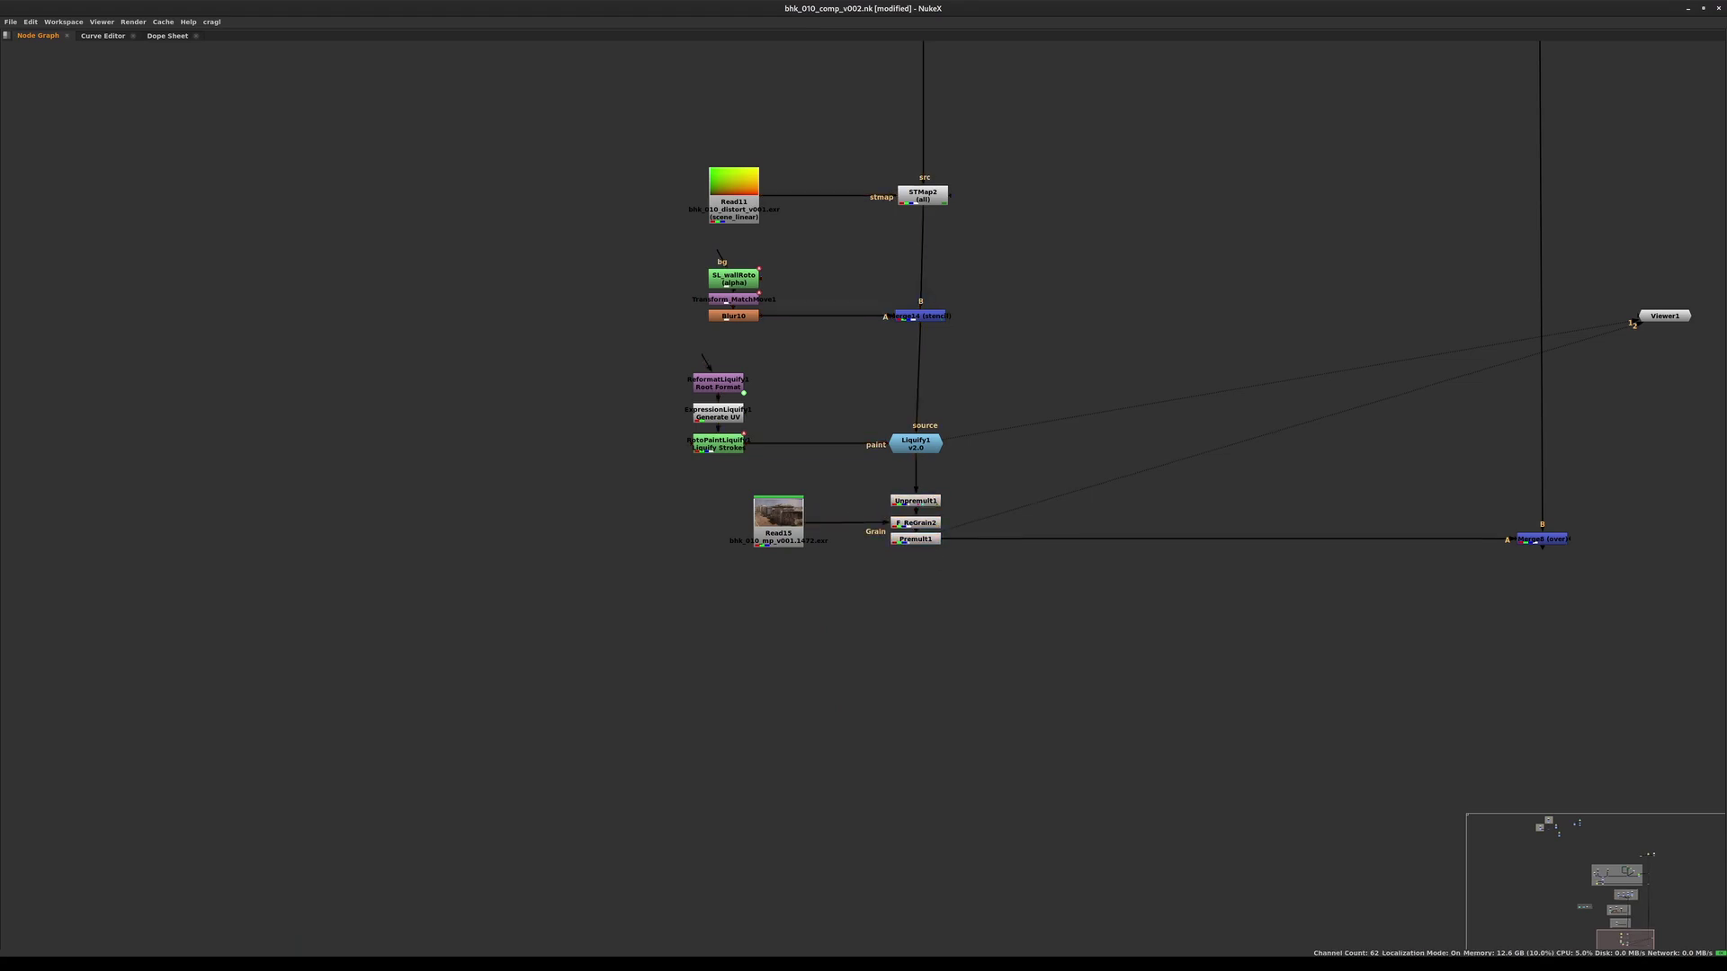
- View the output of the Merge fed by Premult1 and save the script
left_click(916, 522)
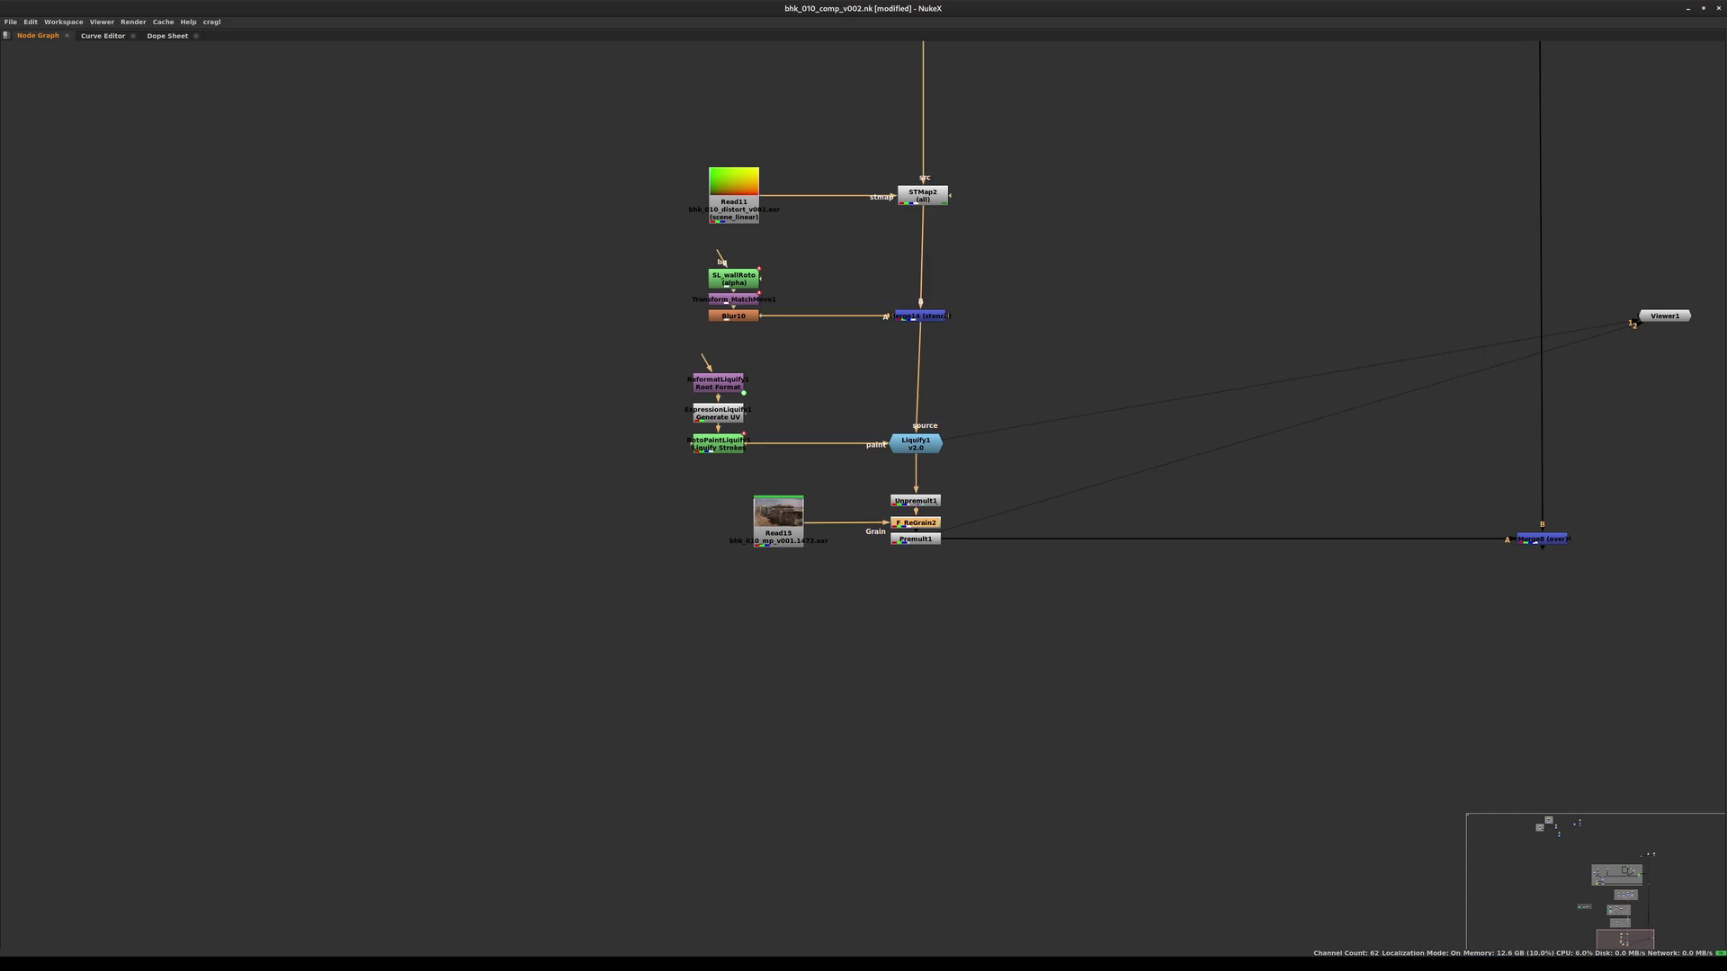
left_click_drag(1392, 490, 1419, 516)
key("1")
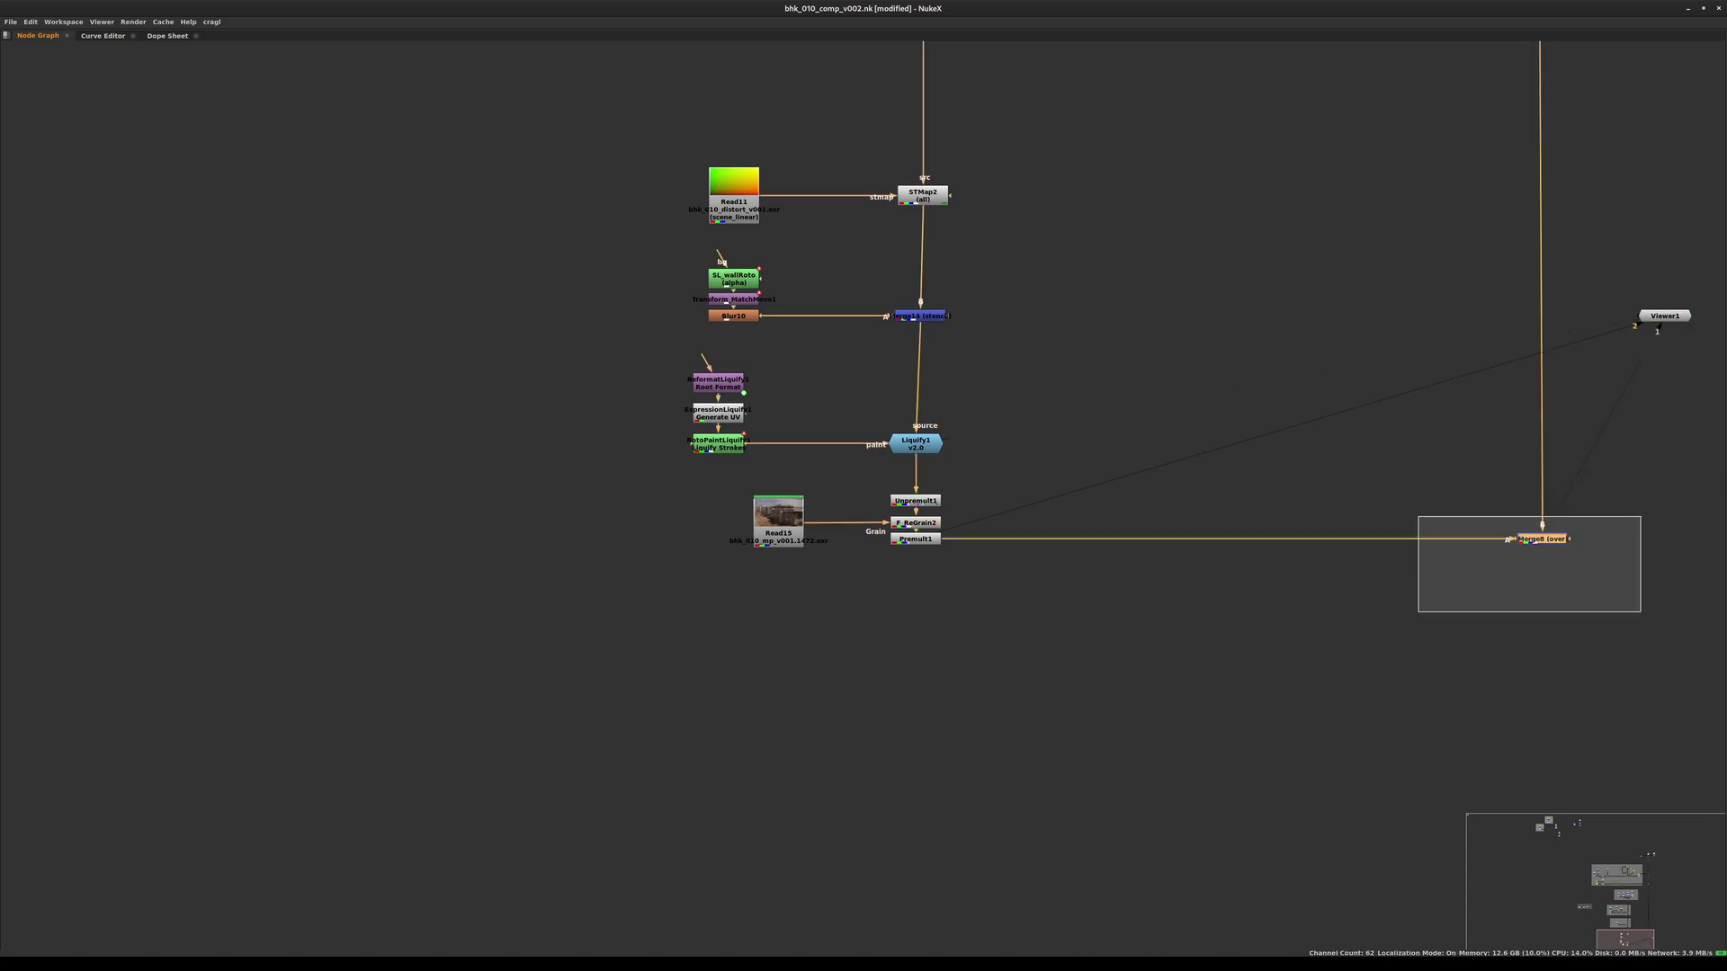
left_click_drag(1641, 612, 1640, 611)
key("1")
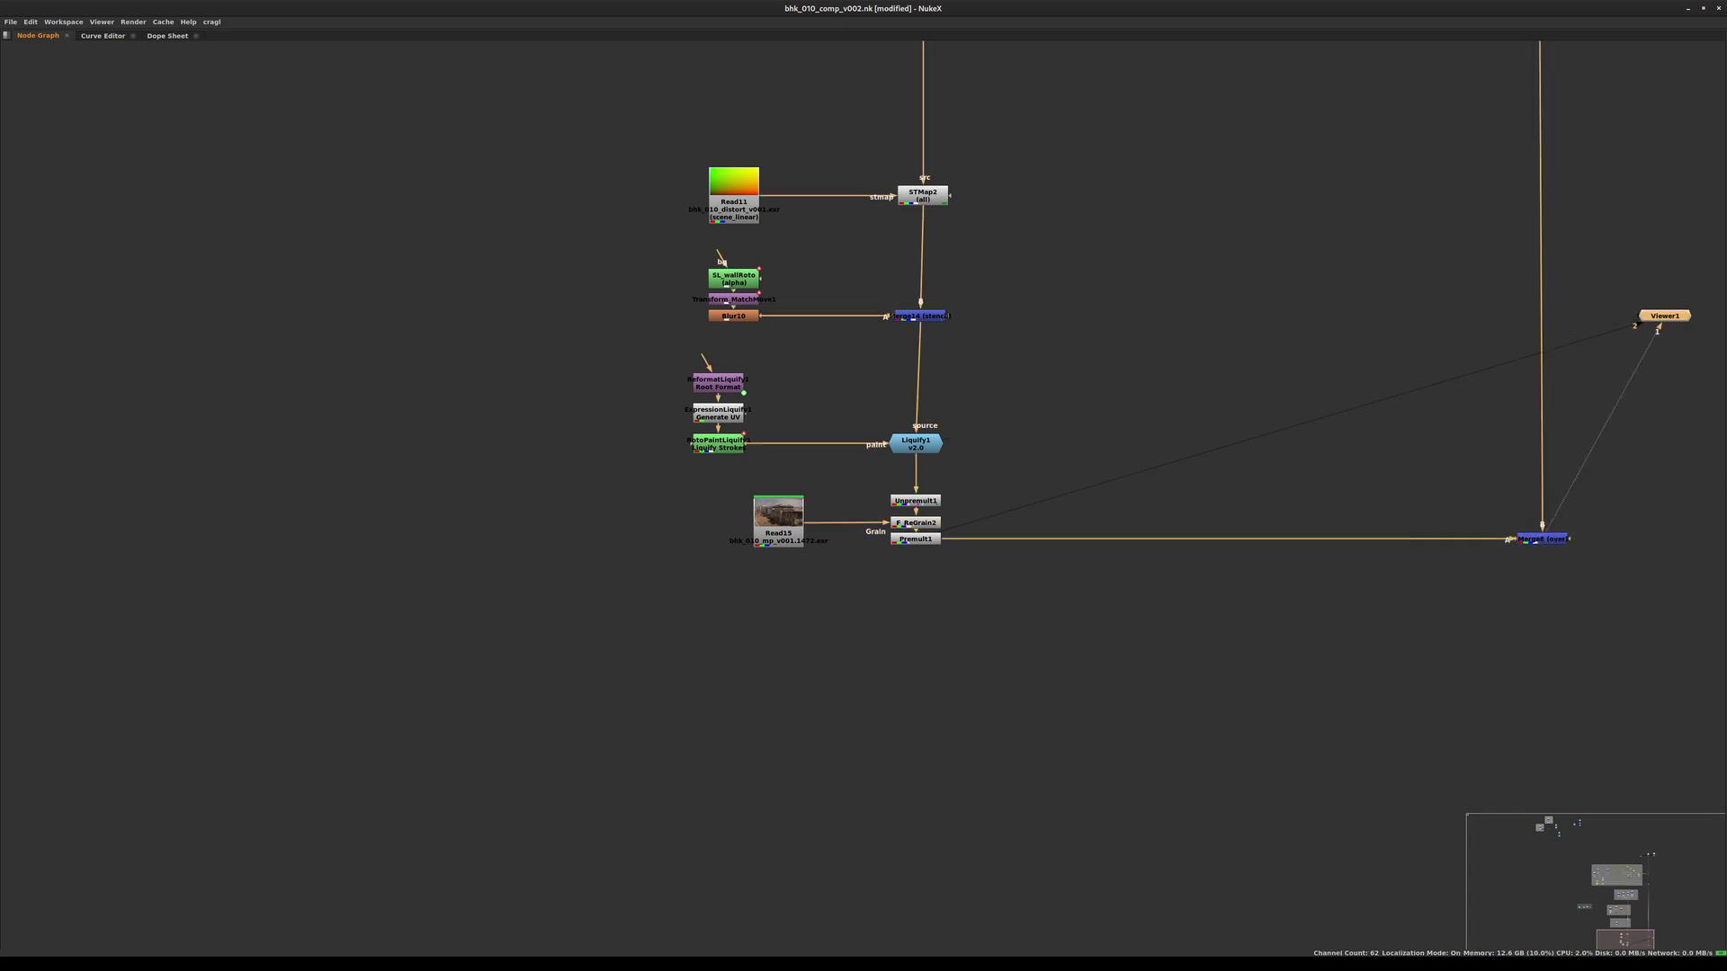
left_click(916, 522)
key("ctrl+s")
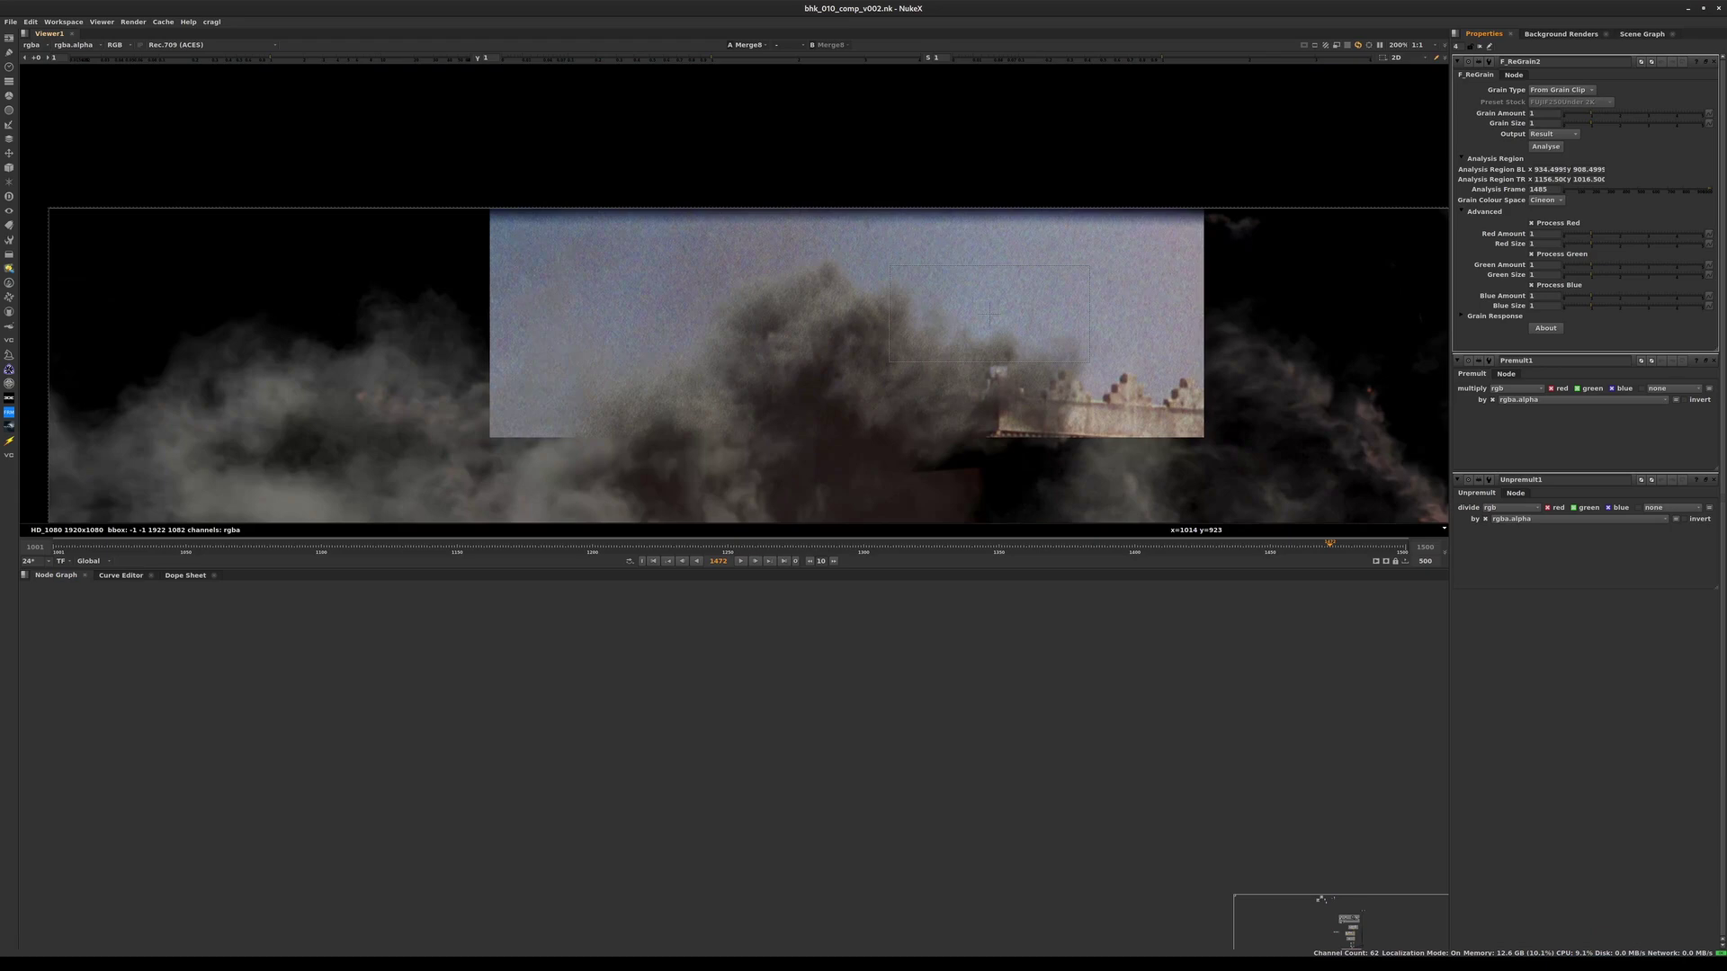
- Examine how the smoke's grain matches the plate around the sky, tower and fire
middle_click_drag(960, 350, 998, 237)
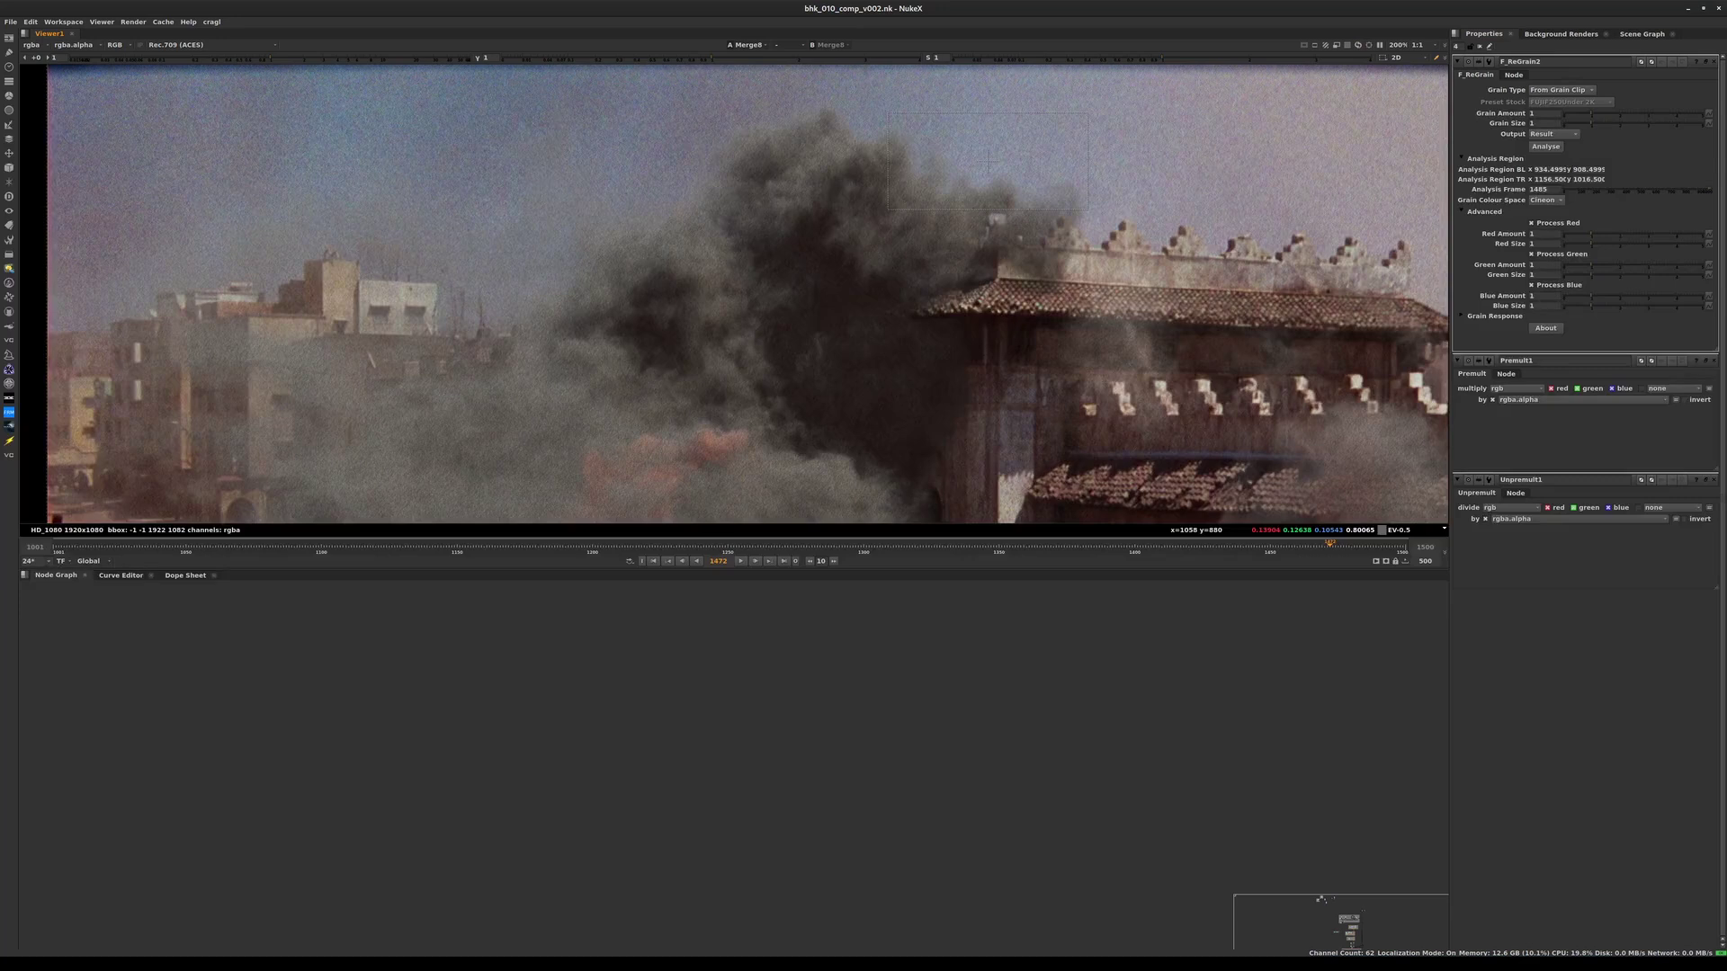
middle_click_drag(1138, 384, 874, 389)
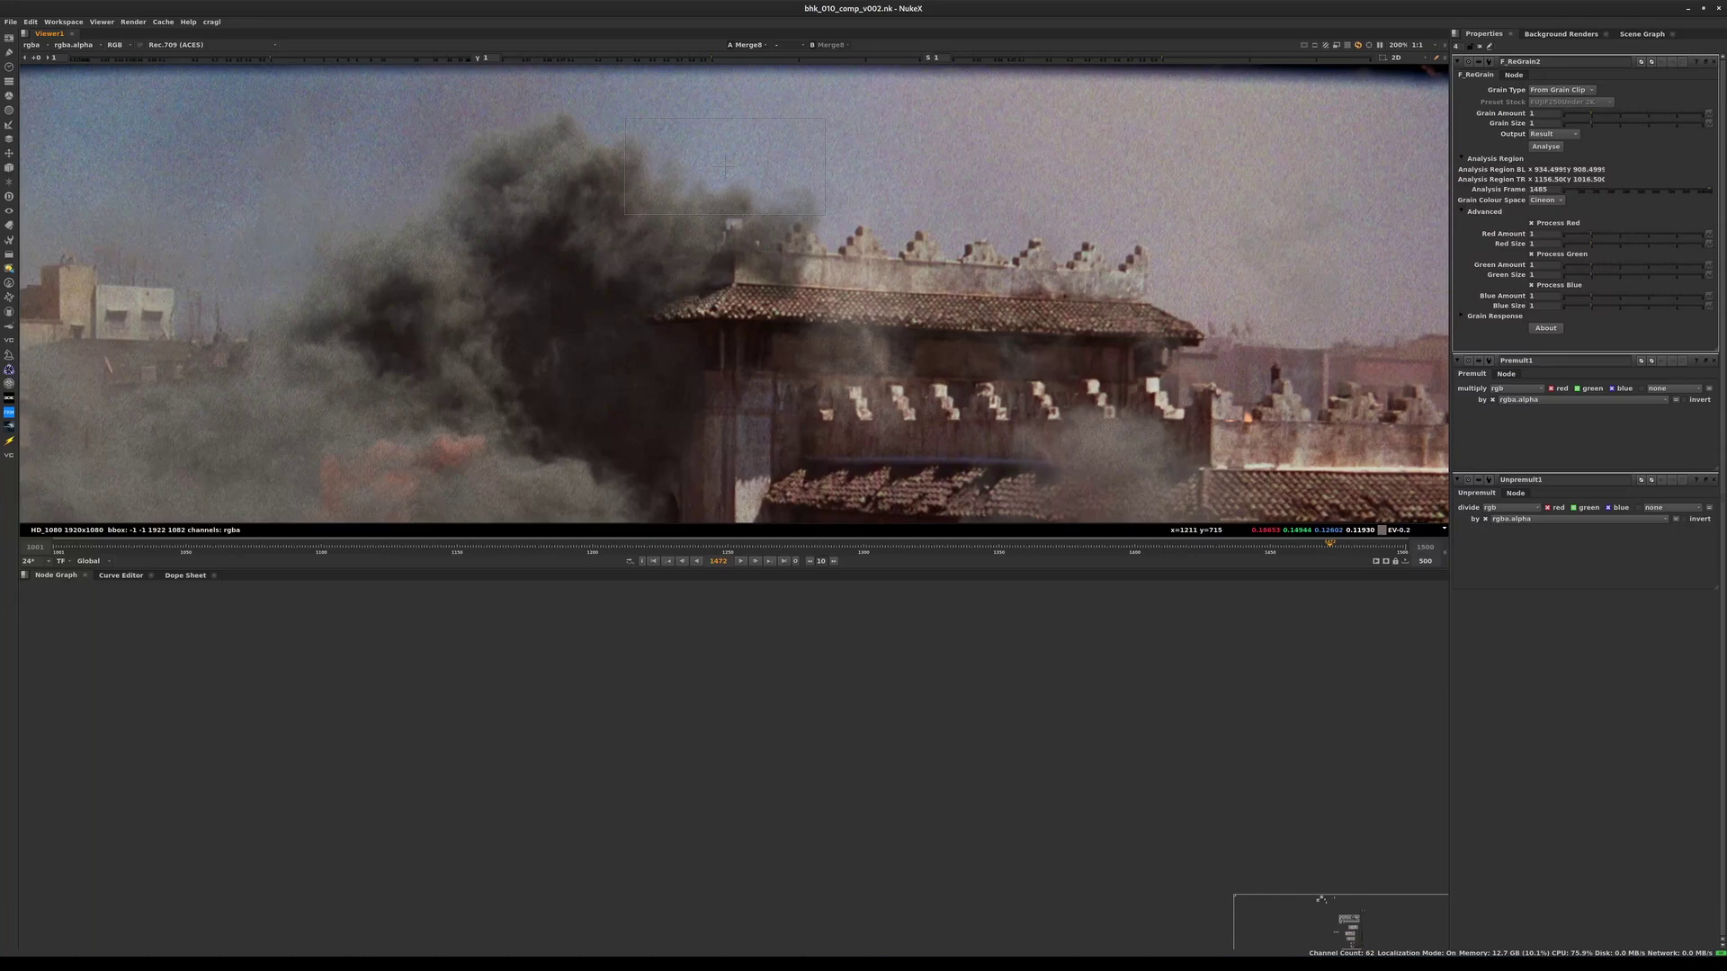
middle_click_drag(496, 306, 796, 242)
middle_click_drag(1070, 374, 1019, 274)
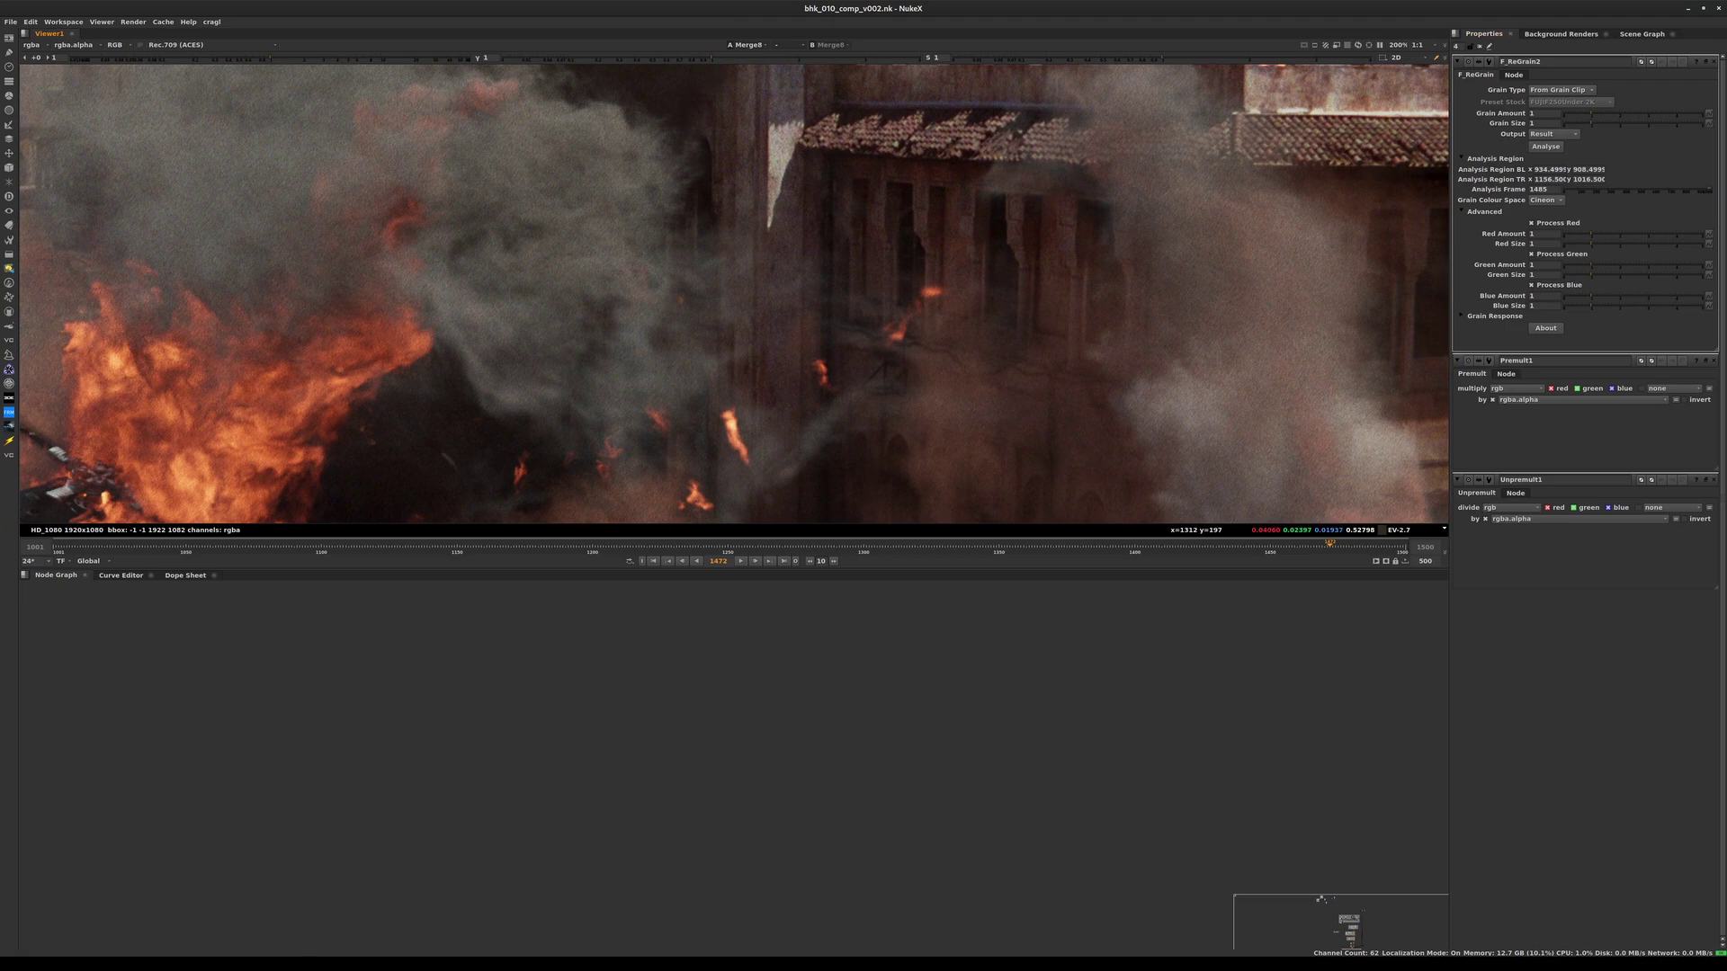
- Set the Grain Amount of F_ReGrain2 to 0.8, judging it on the smoke in front of the building
left_click(830, 848)
key("f")
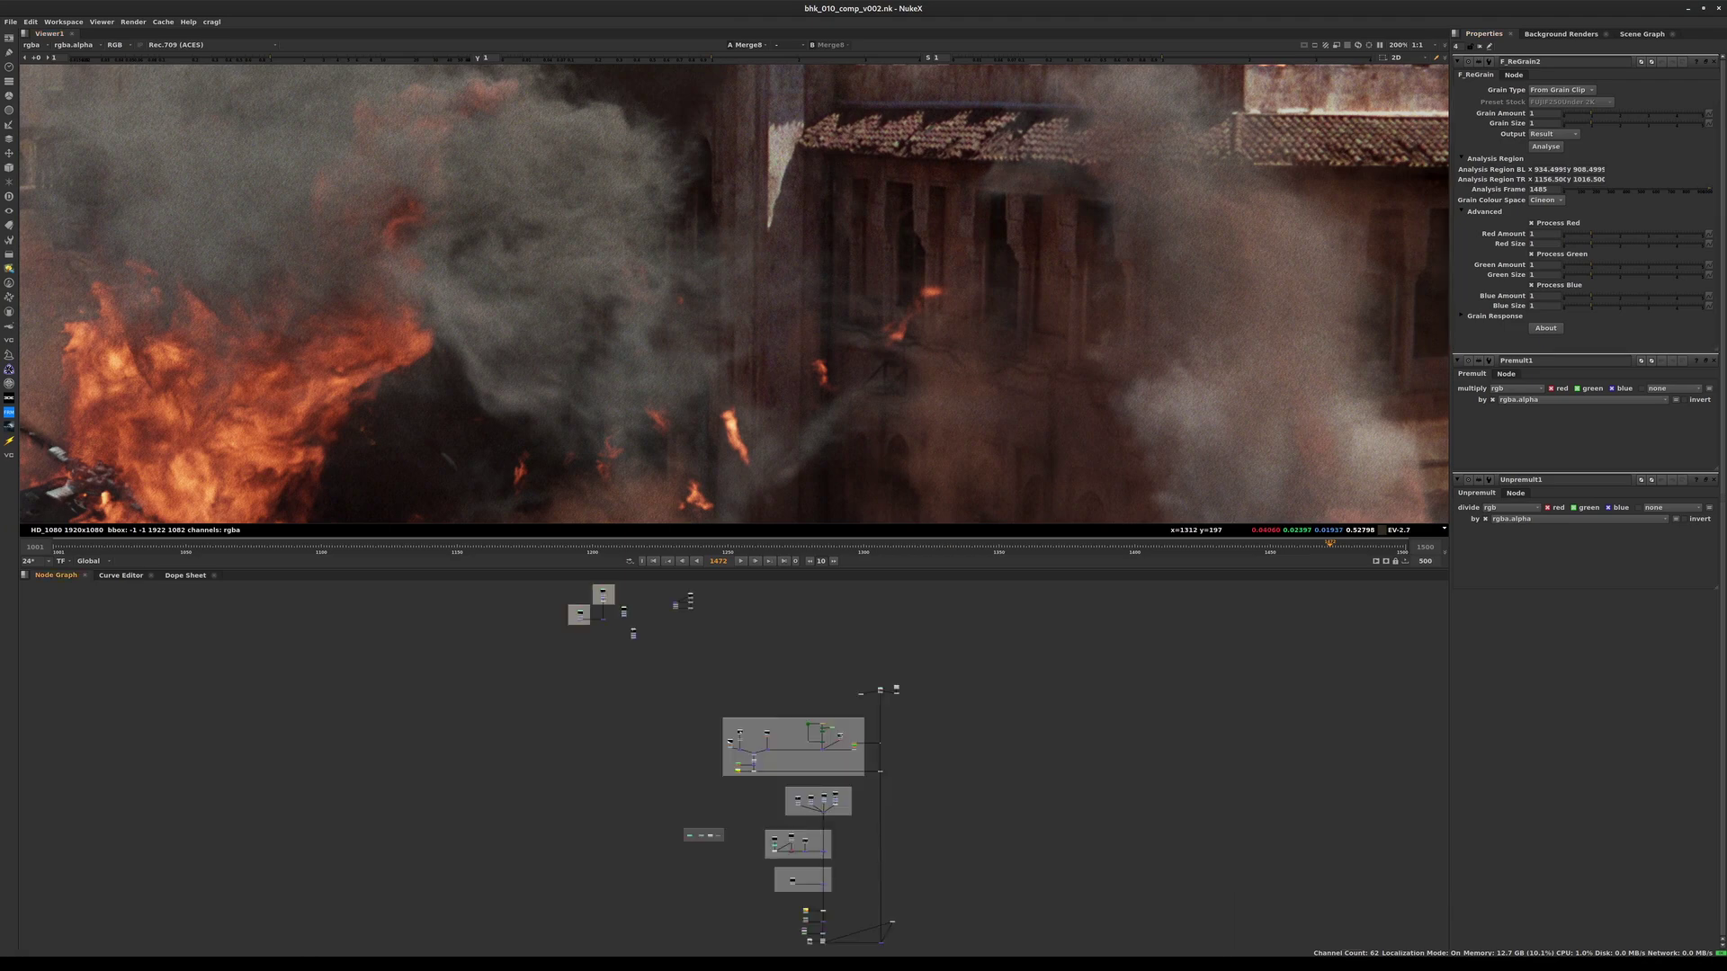
scroll(831, 848, "up", 2)
middle_click_drag(830, 848, 797, 546)
scroll(782, 648, "up", 6)
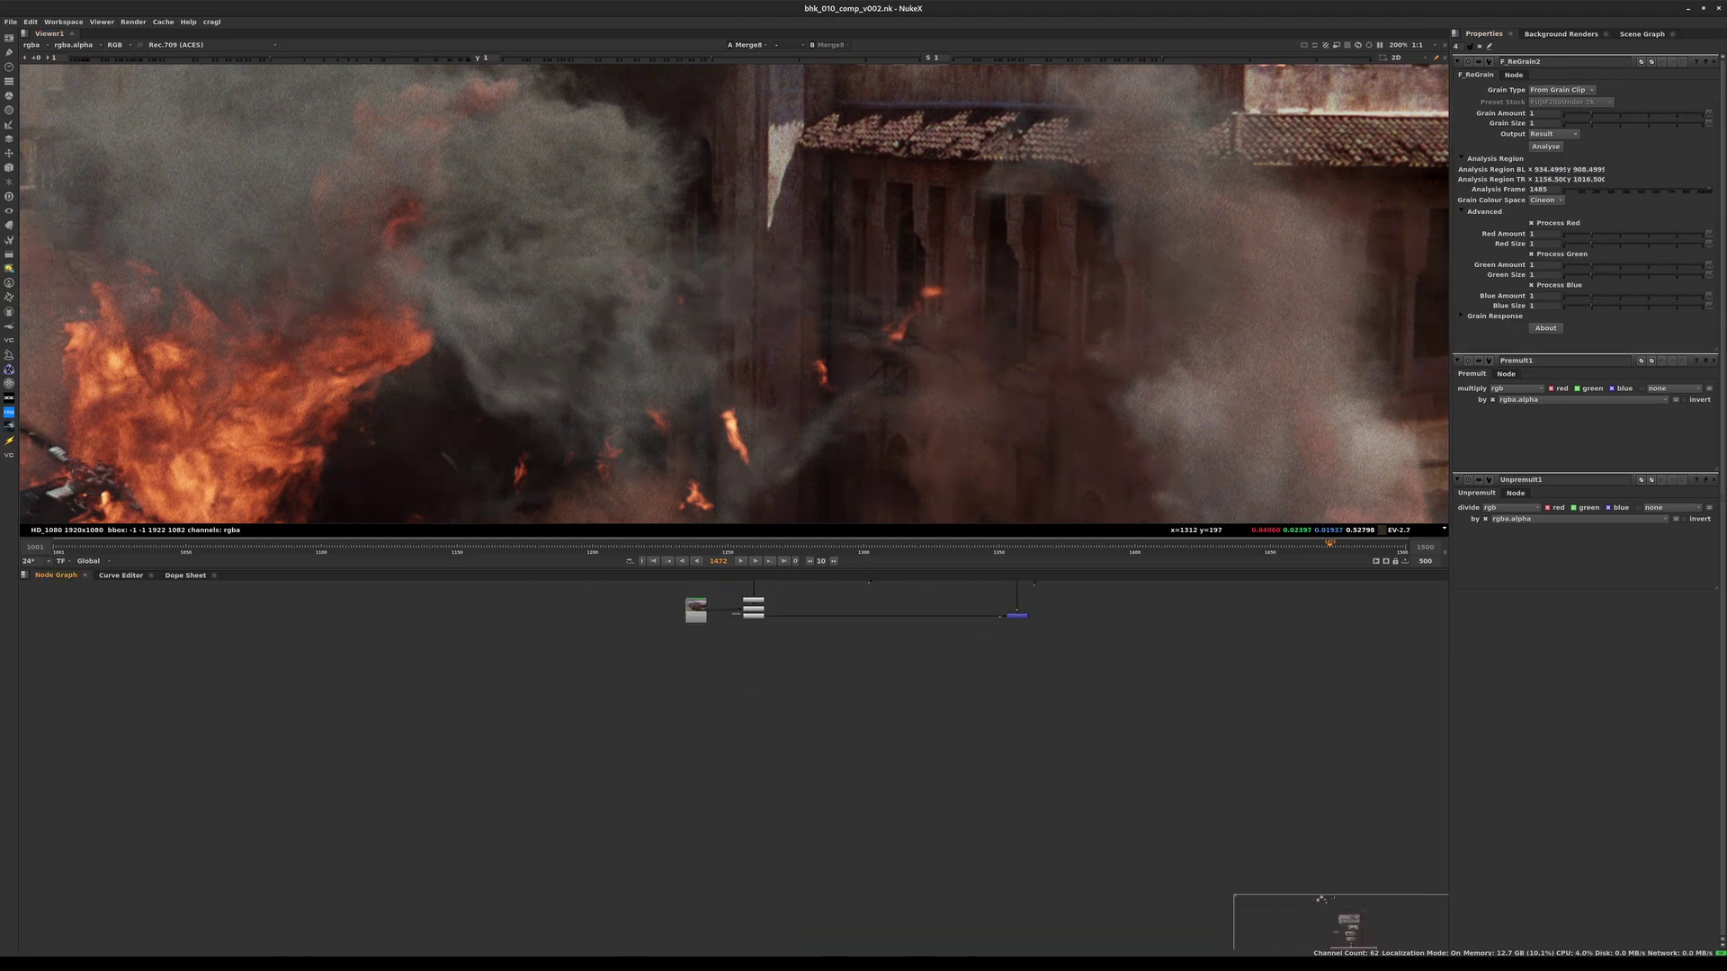
left_click(782, 721)
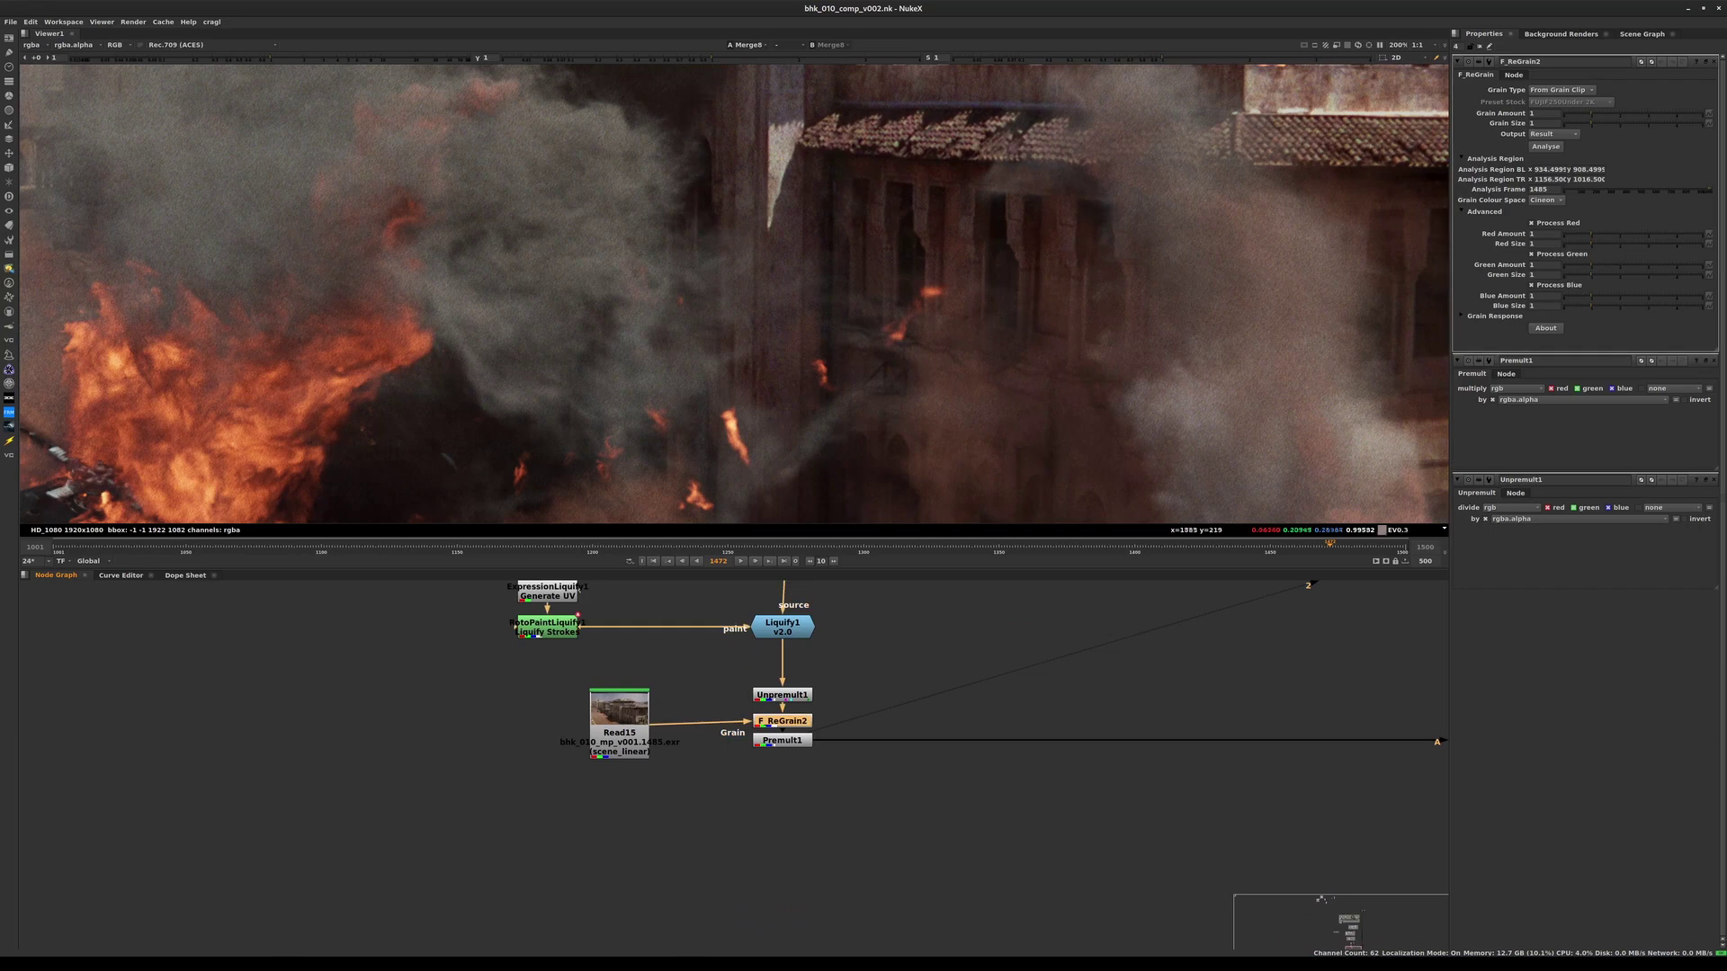
left_click_drag(1592, 115, 1587, 115)
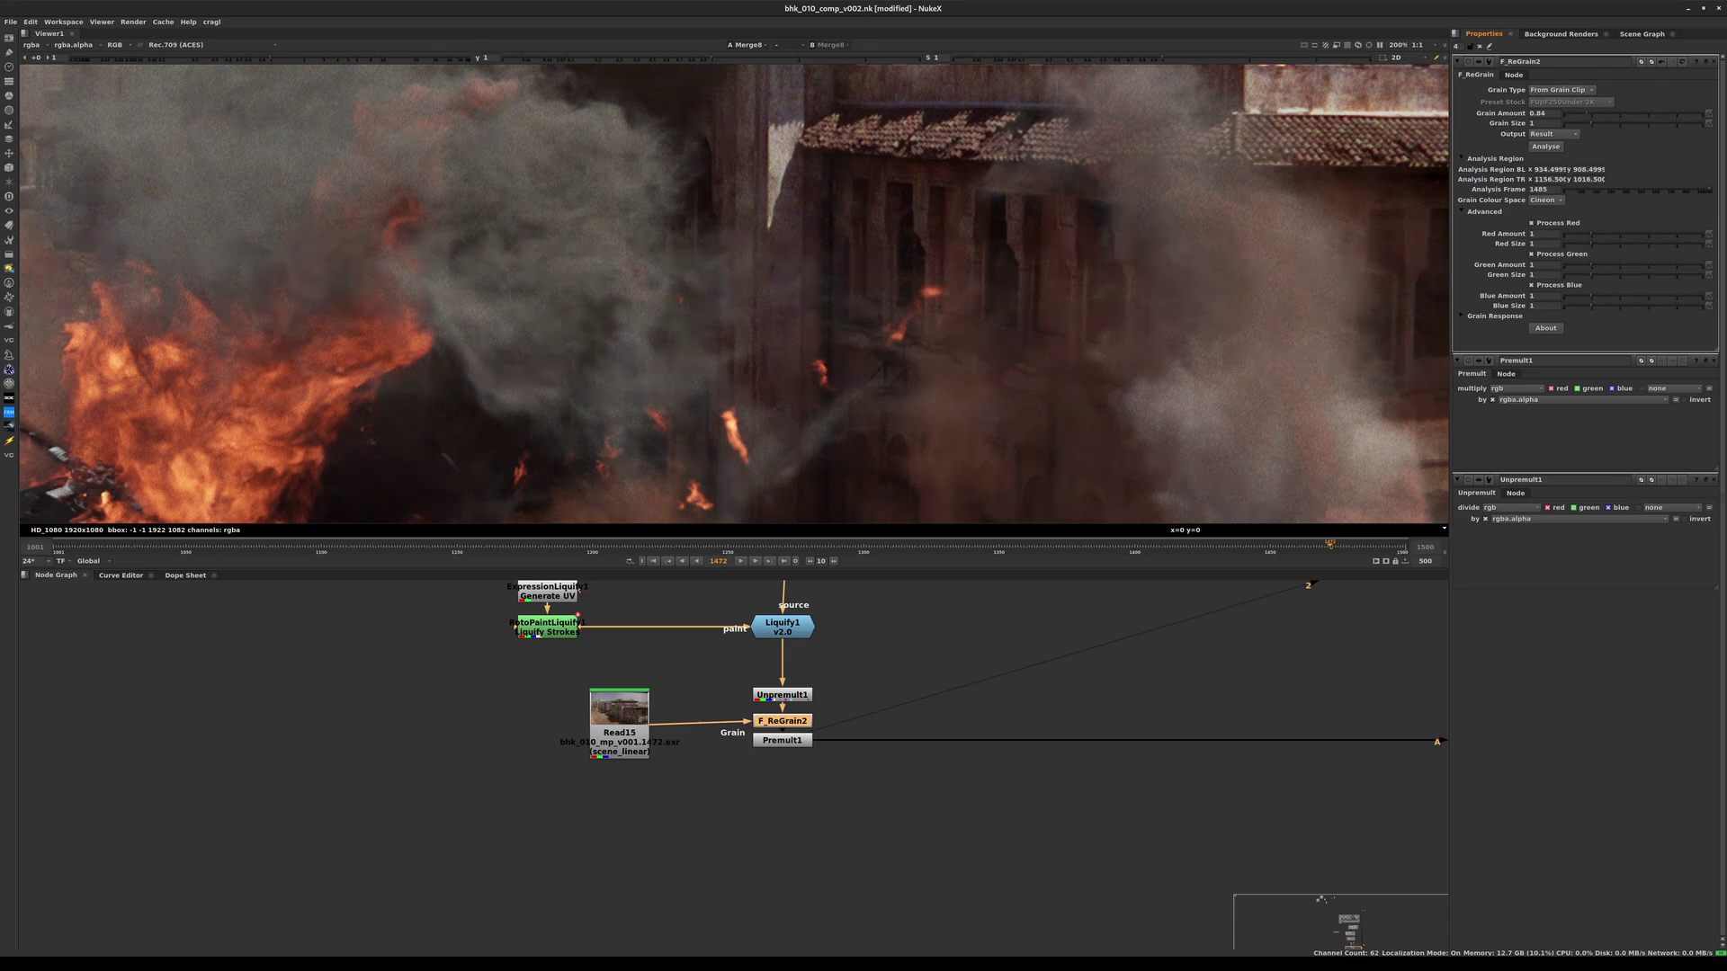
middle_click_drag(1338, 310, 1048, 324)
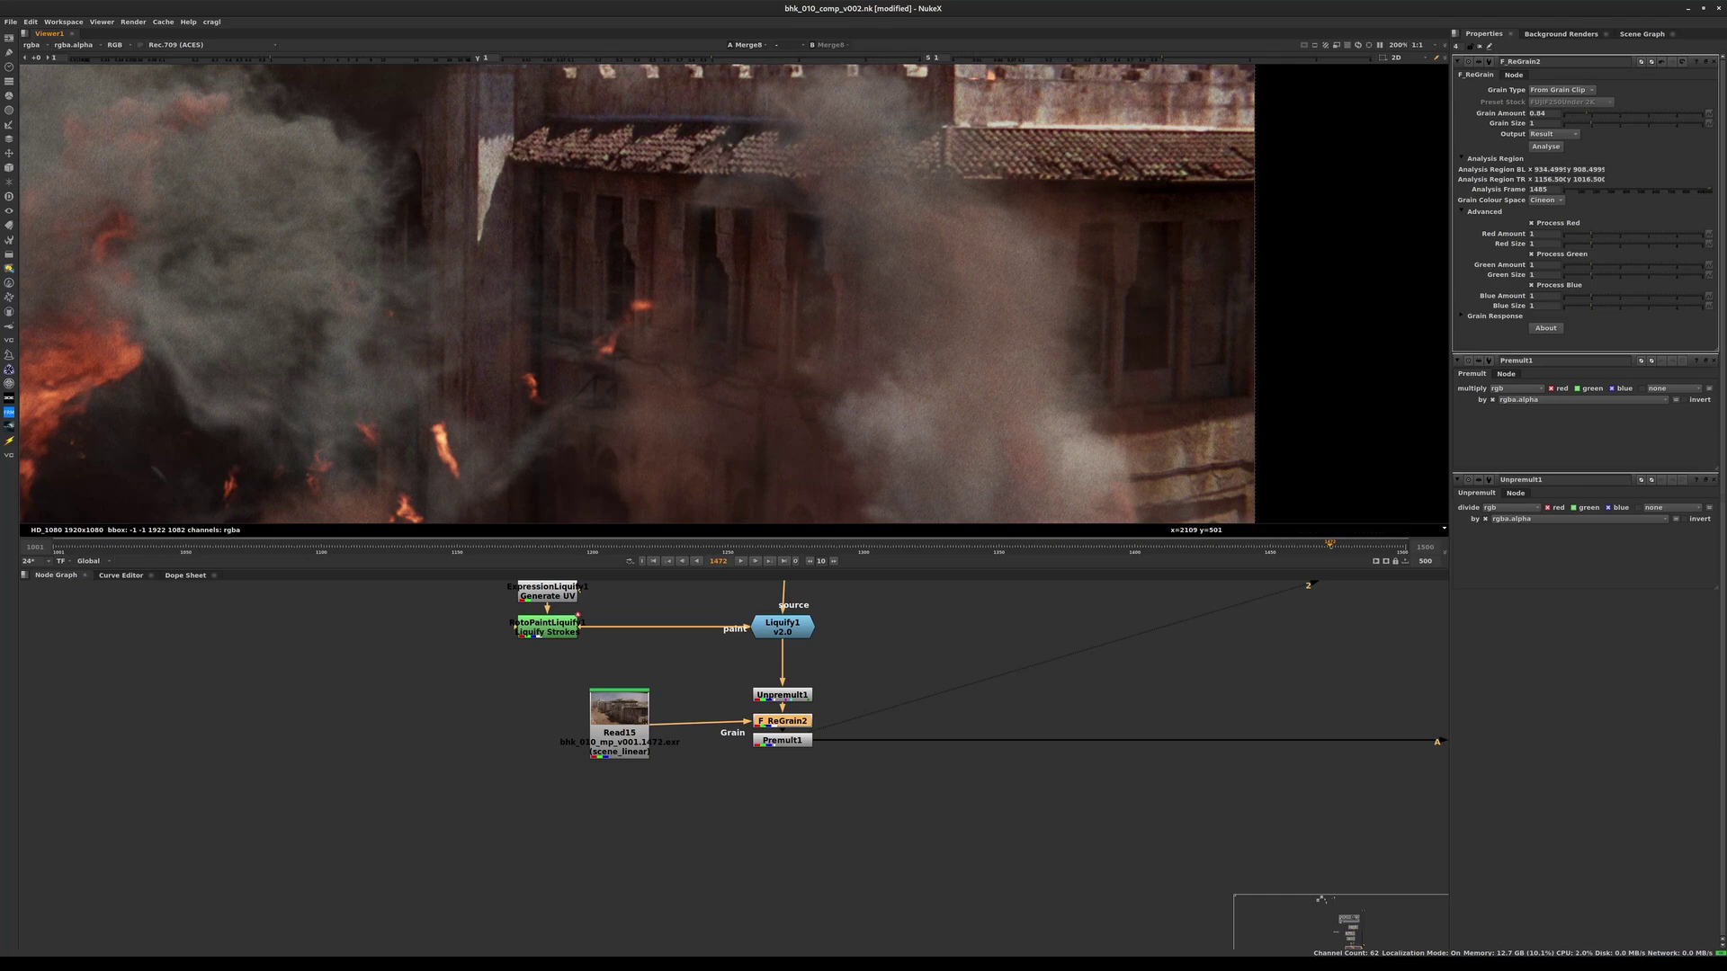
left_click_drag(1587, 114, 1584, 114)
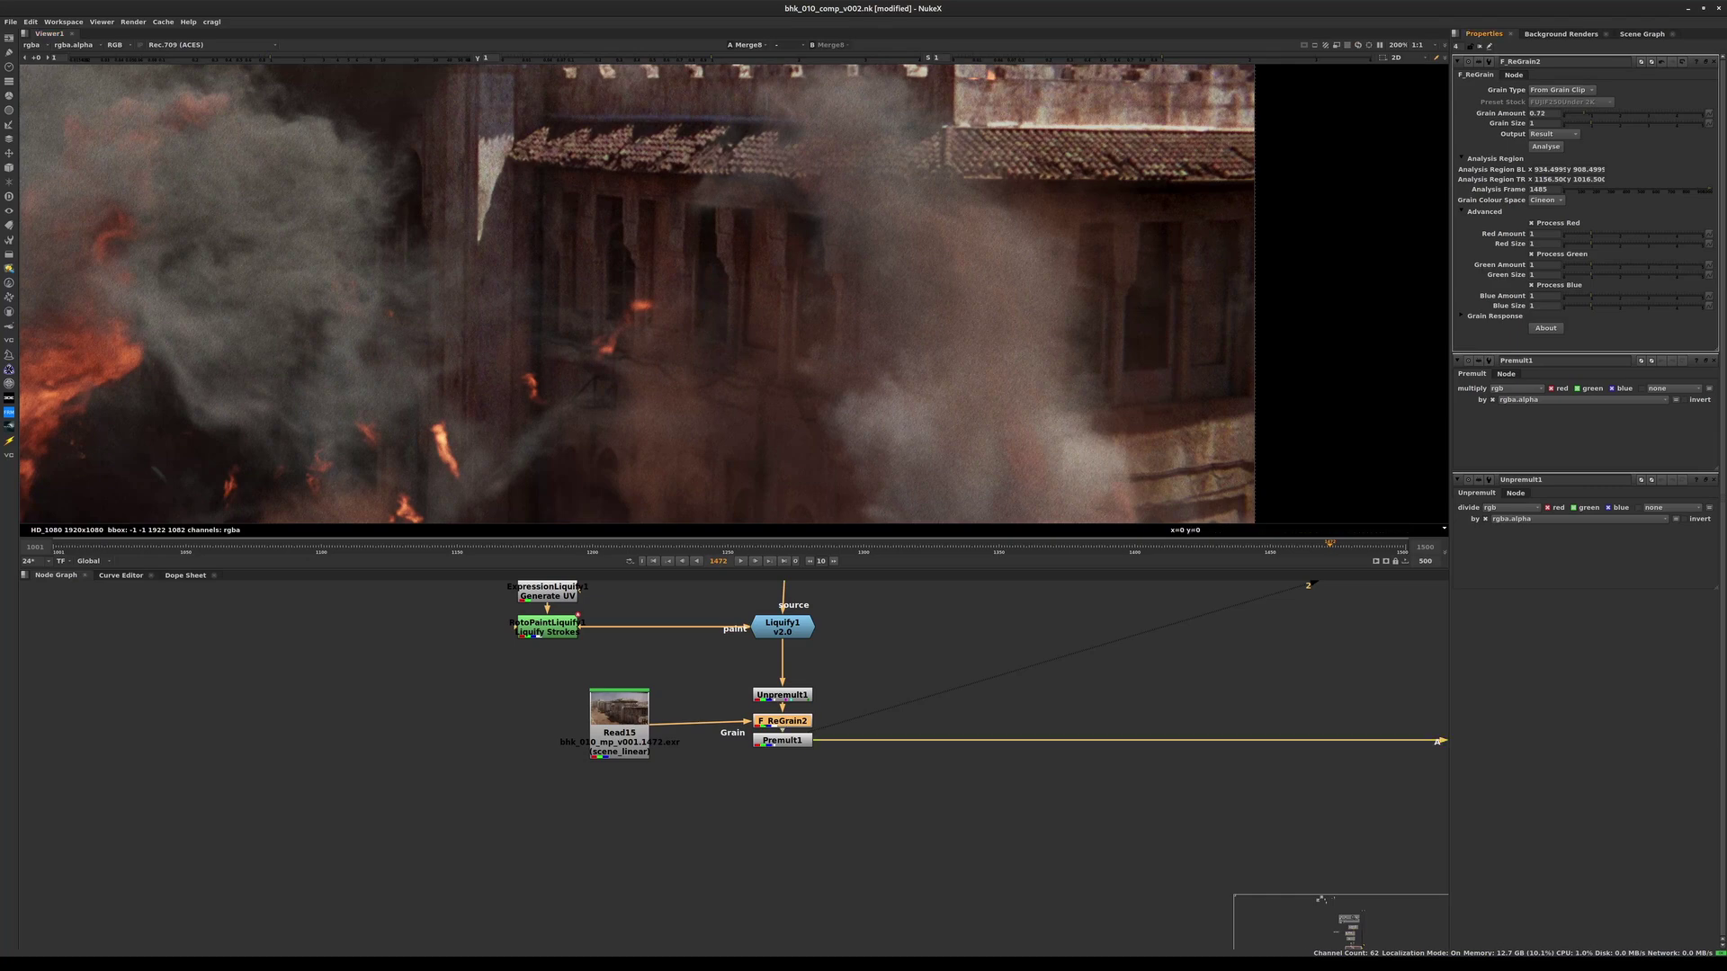
type("0.8")
key("Return")
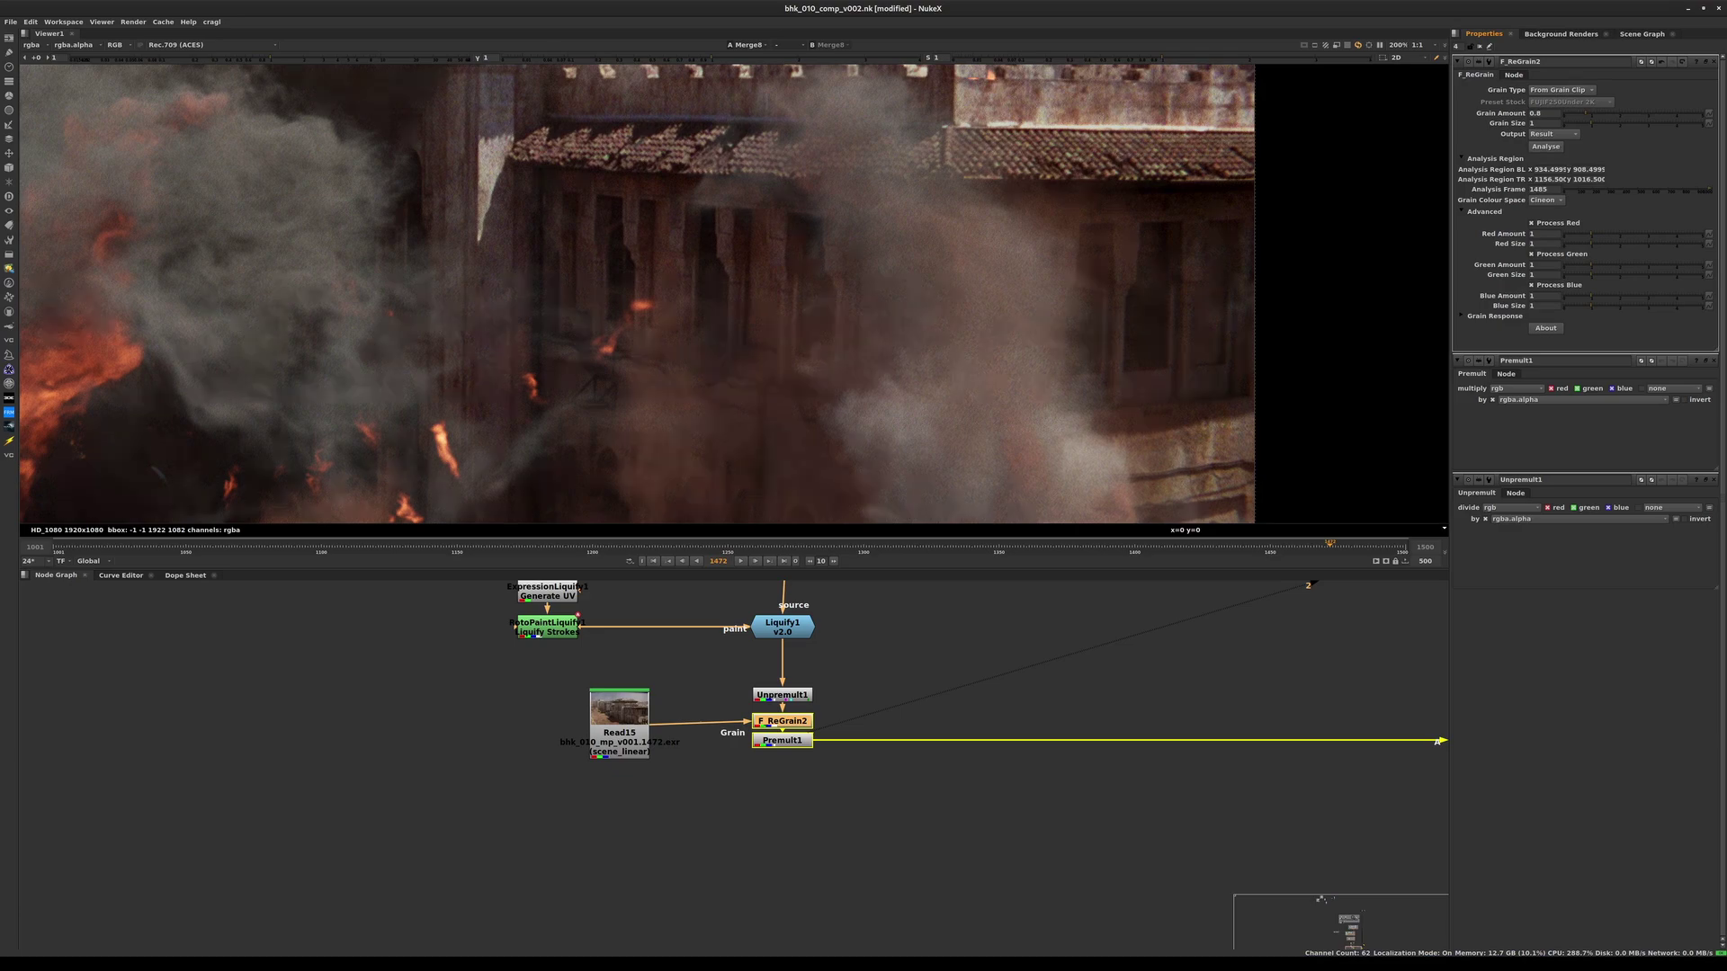
- Examine the reduced grain on the smoke and fire across the composite, with all node properties closed
middle_click_drag(1078, 450, 1266, 654)
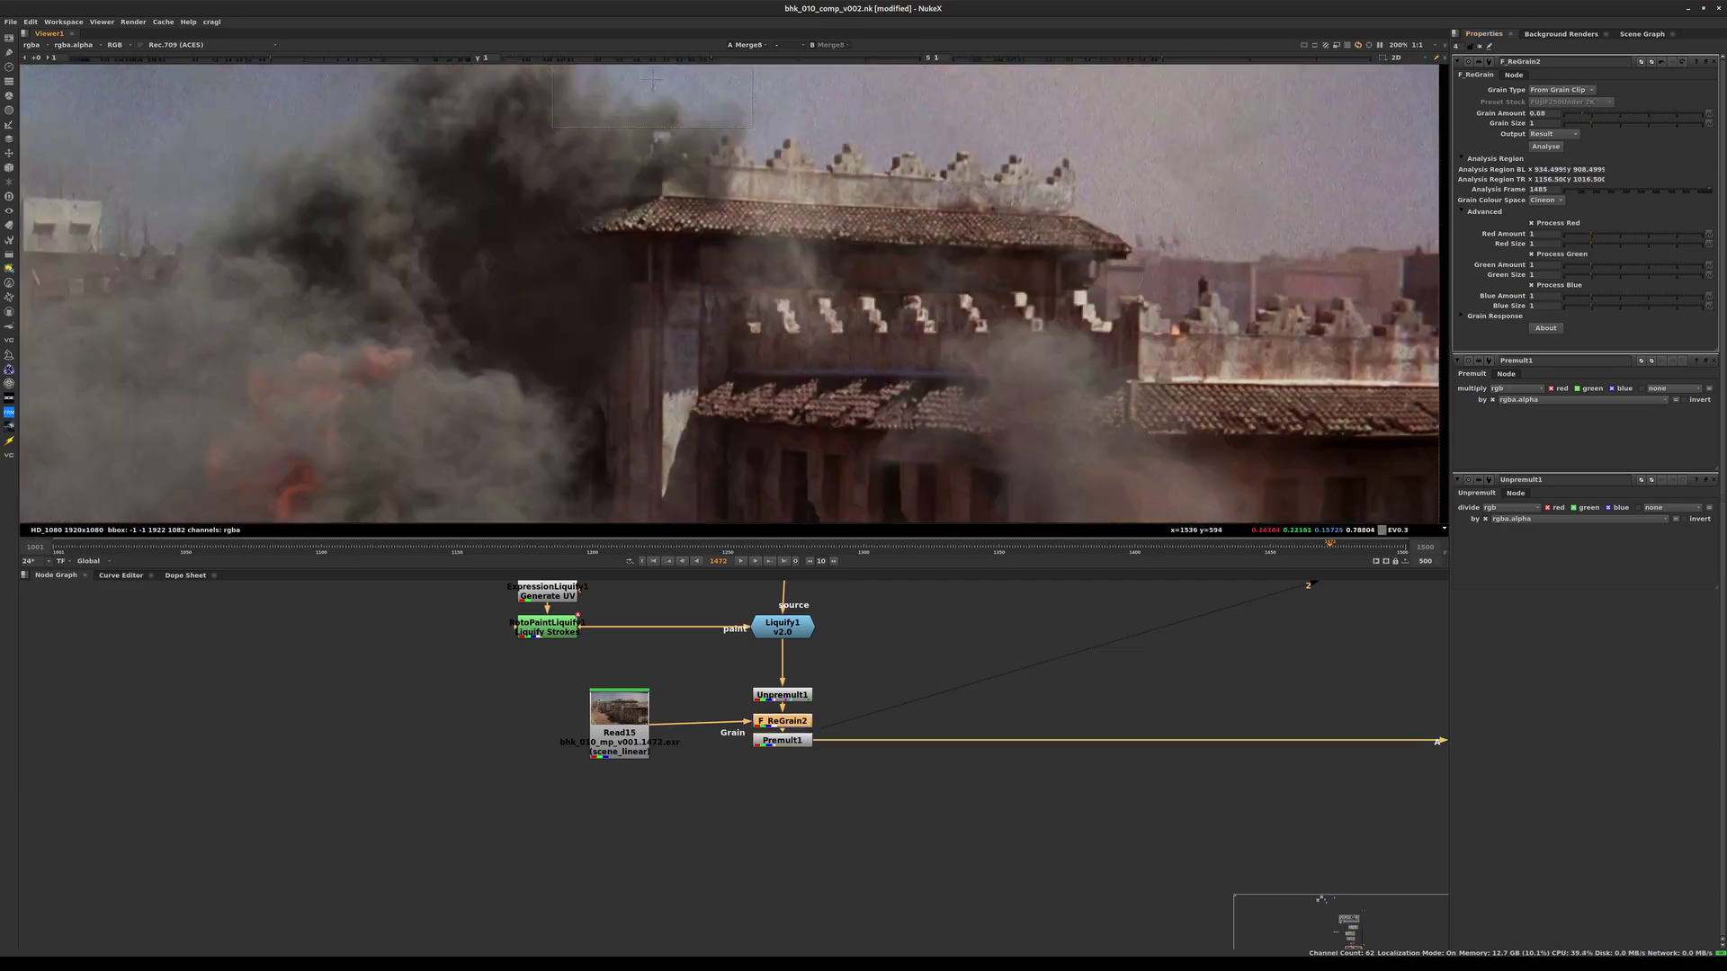
middle_click_drag(1259, 225, 1336, 306)
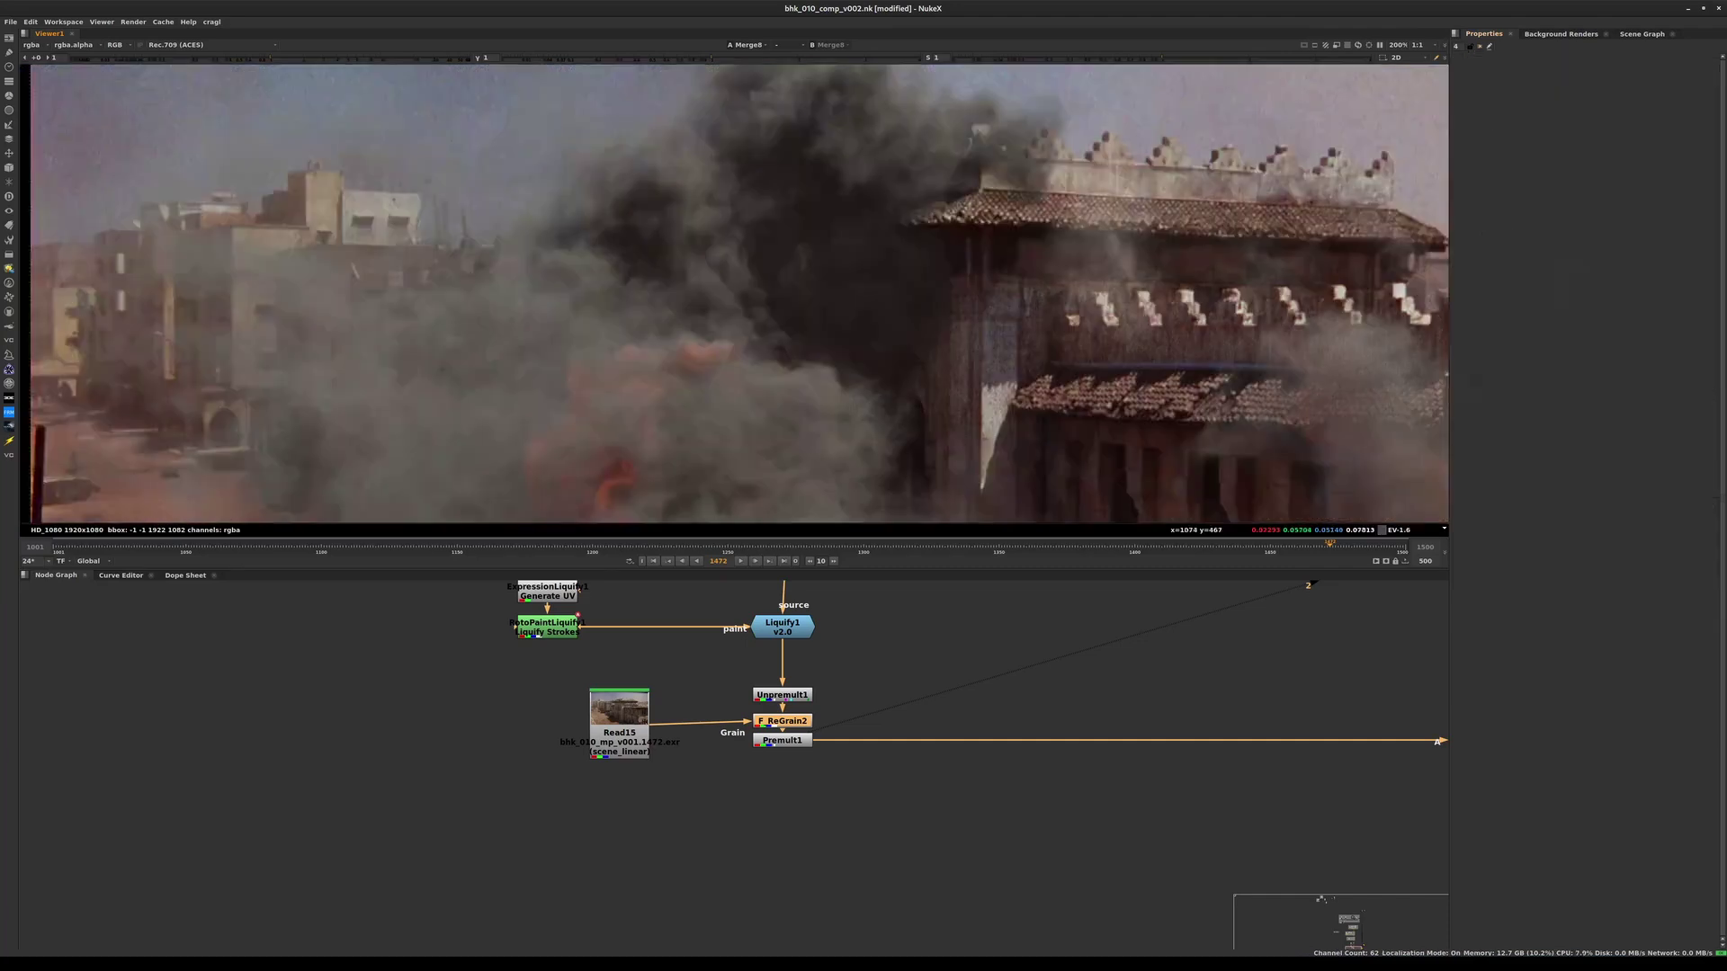
middle_click_drag(899, 360, 738, 321)
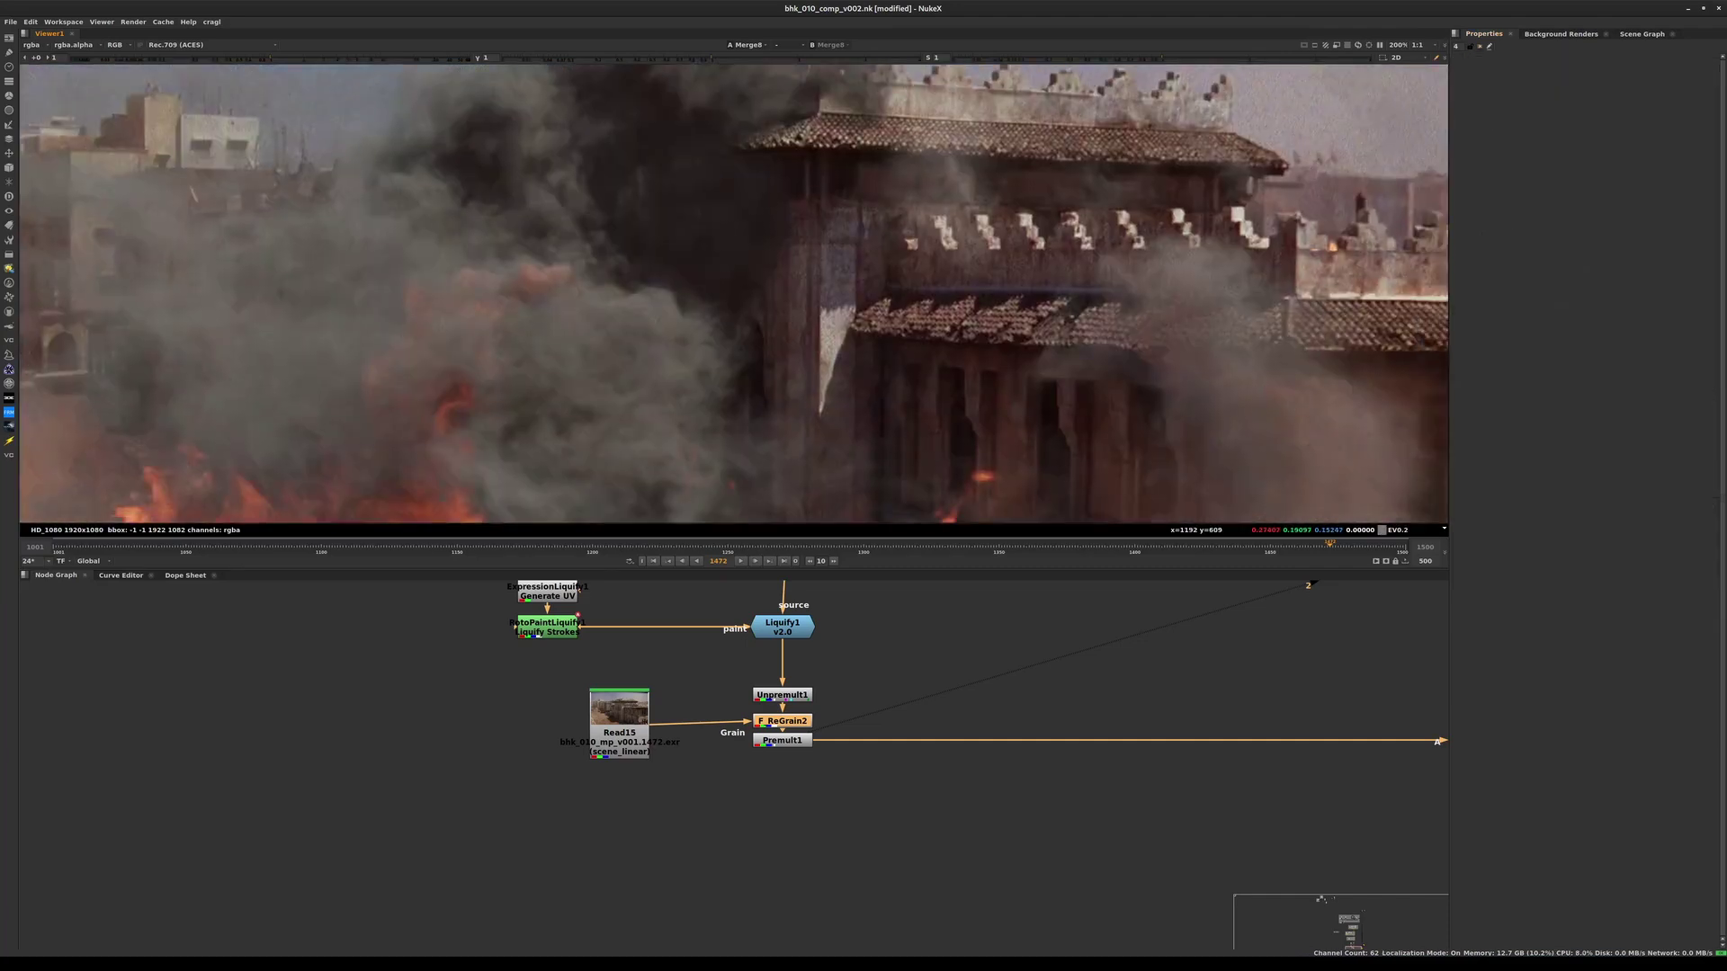
middle_click_drag(941, 319, 833, 441)
middle_click_drag(318, 448, 639, 333)
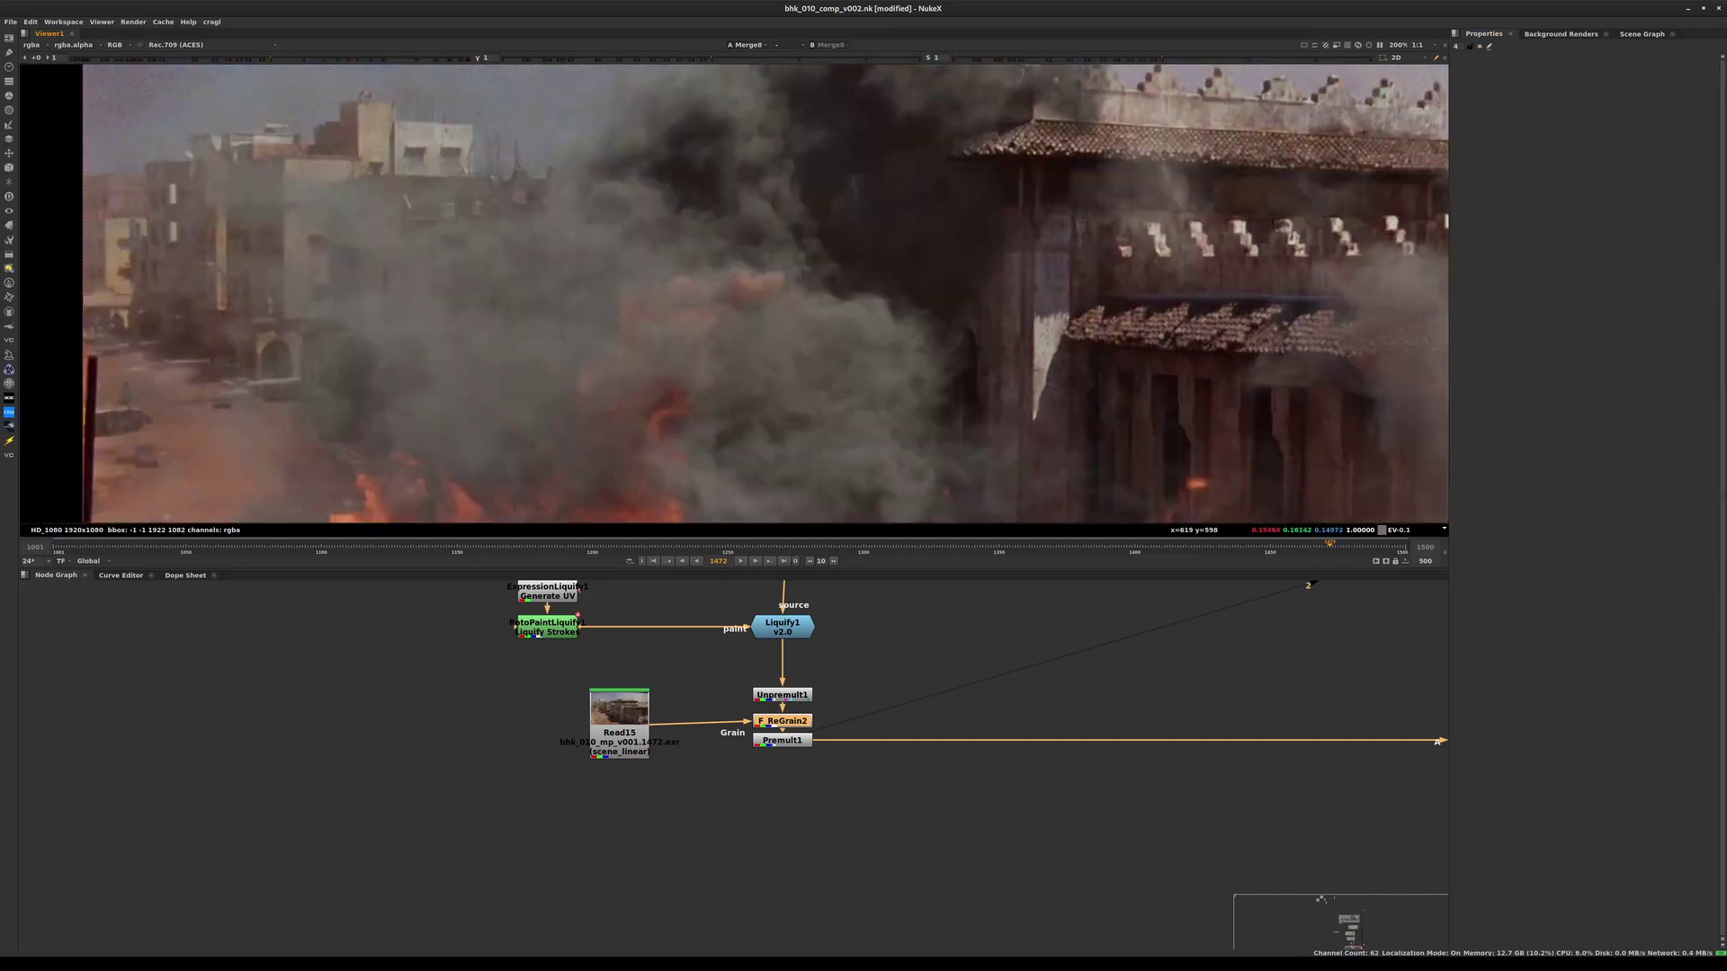
middle_click_drag(1152, 463, 1219, 611)
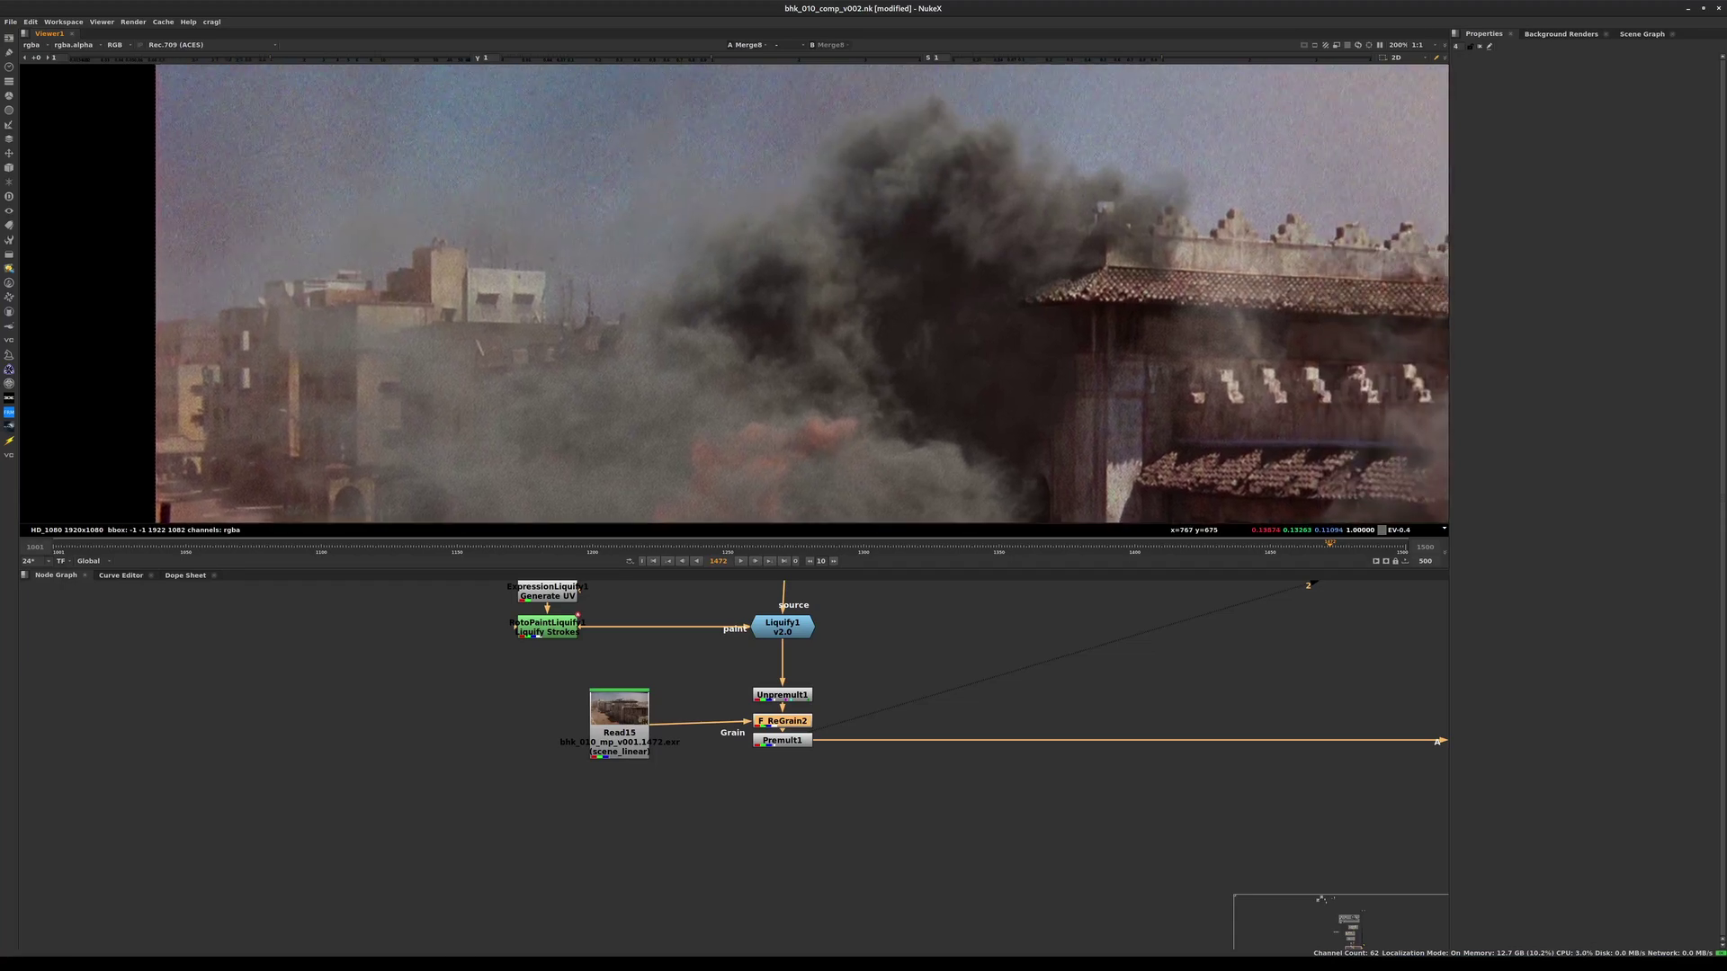
- Open Liquify1 and RotoPaintLiquify1 and smear the smoke above the corner of the building's roof
middle_click_drag(832, 648, 813, 744)
double_click(764, 723)
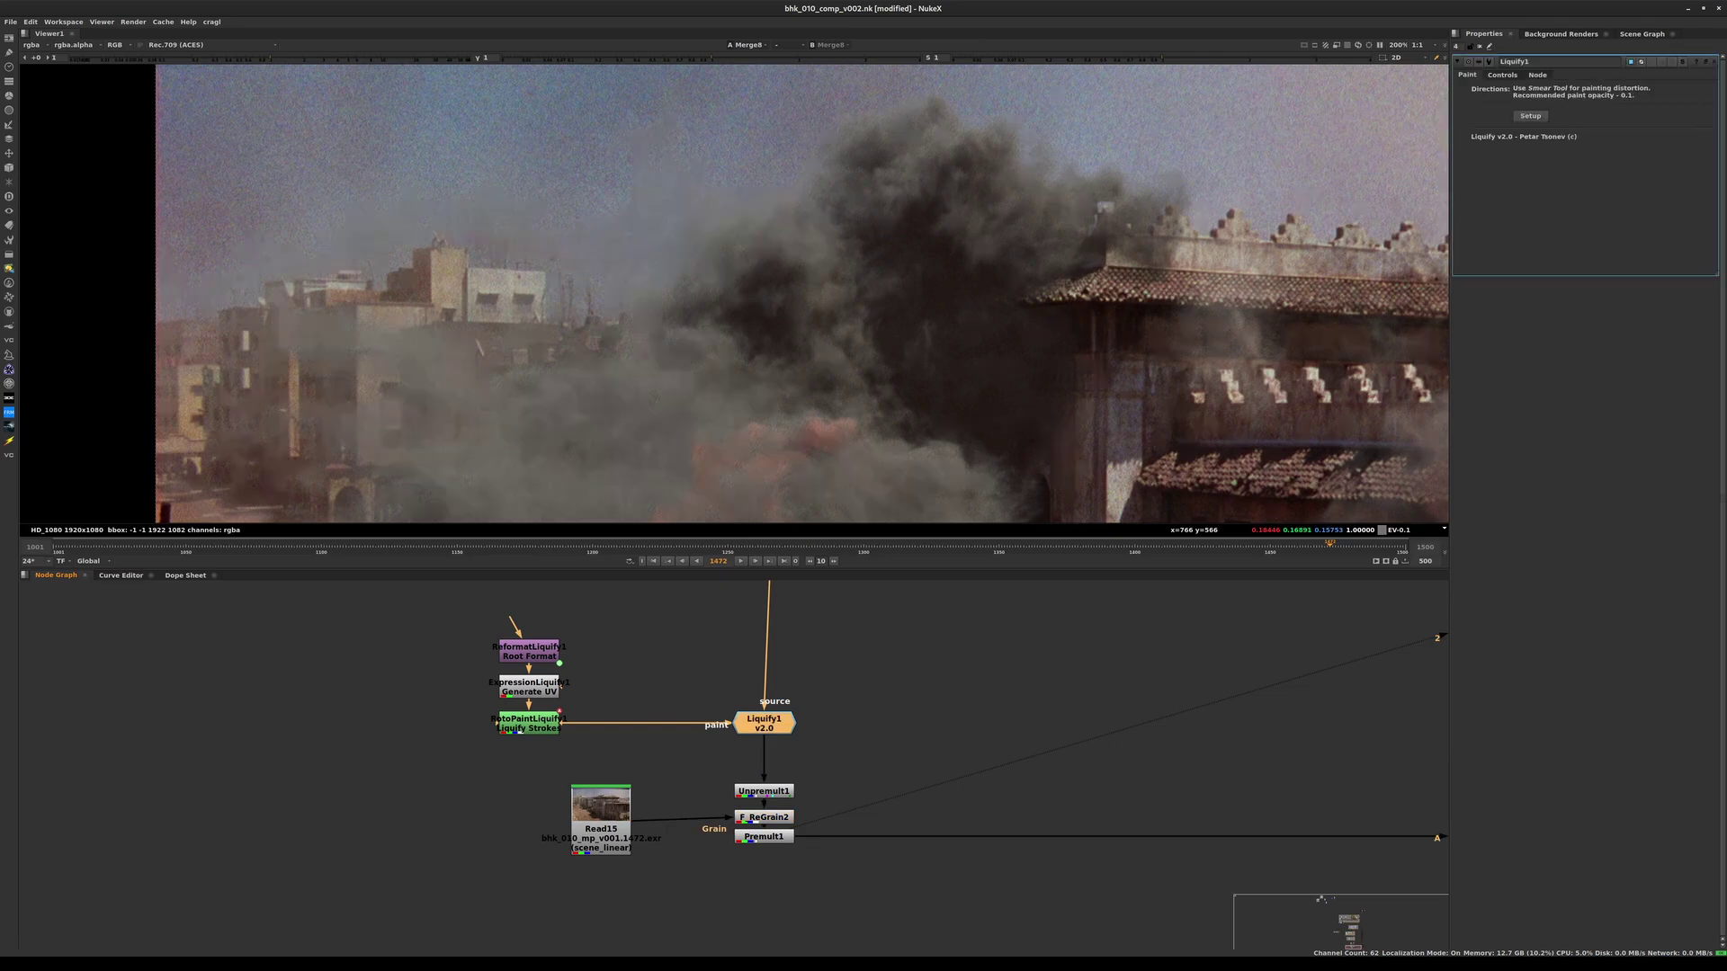
double_click(529, 724)
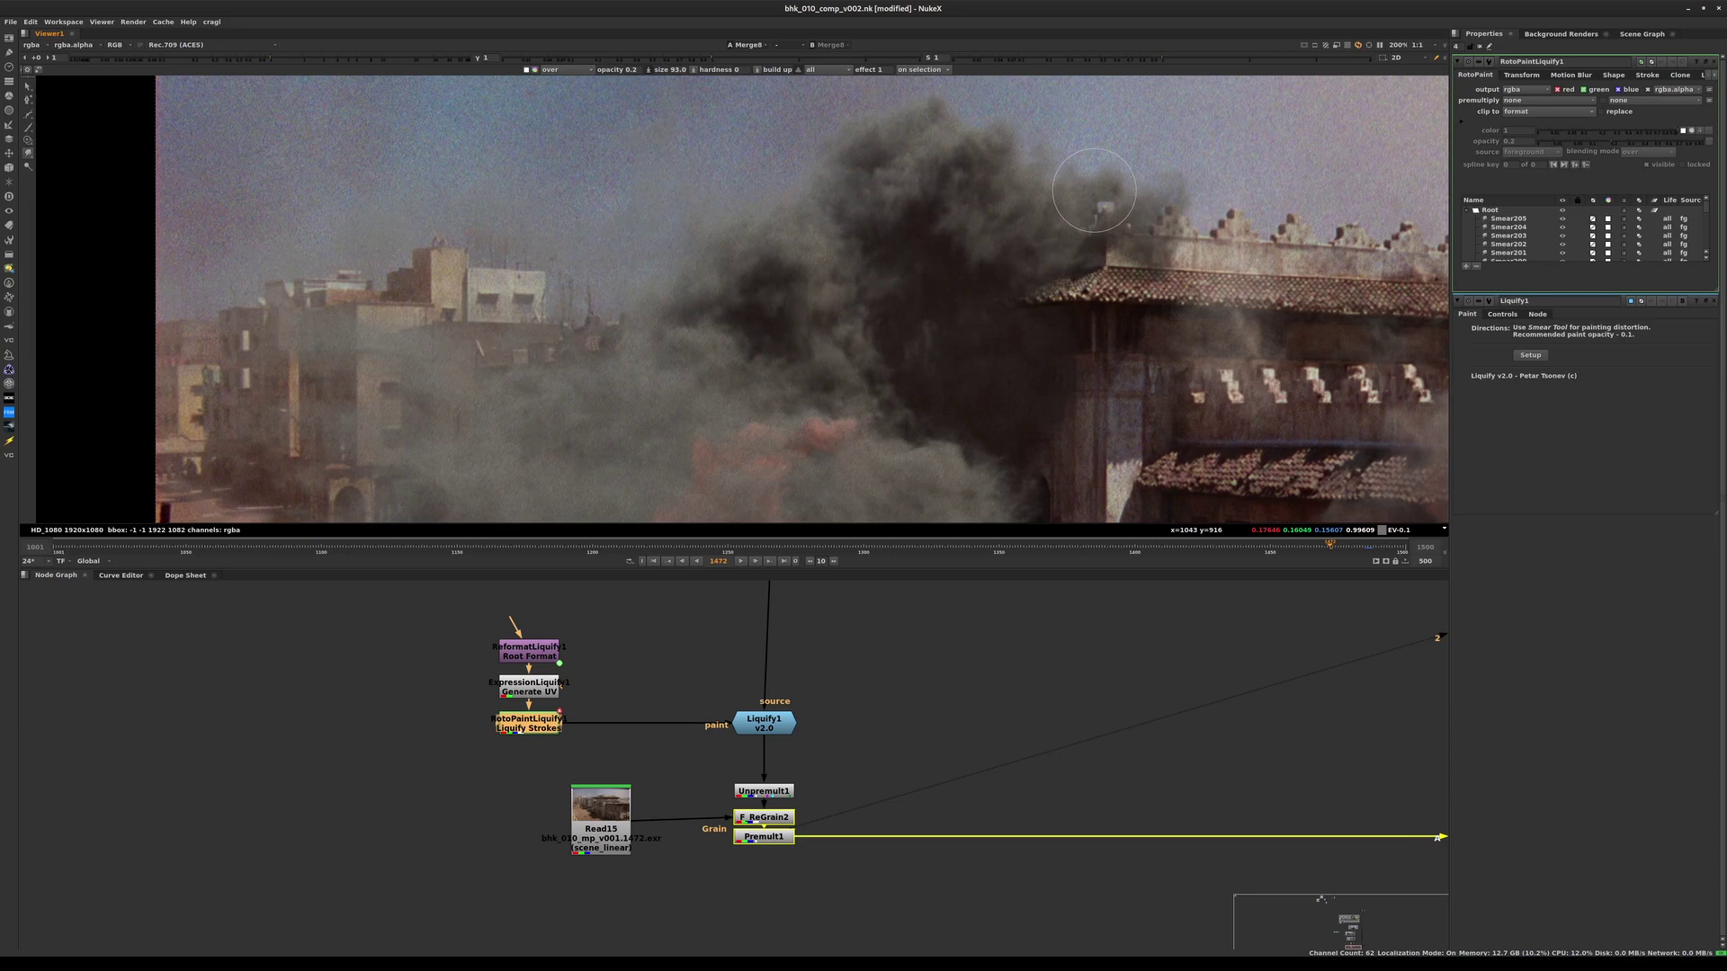
left_click_drag(1094, 191, 1105, 217)
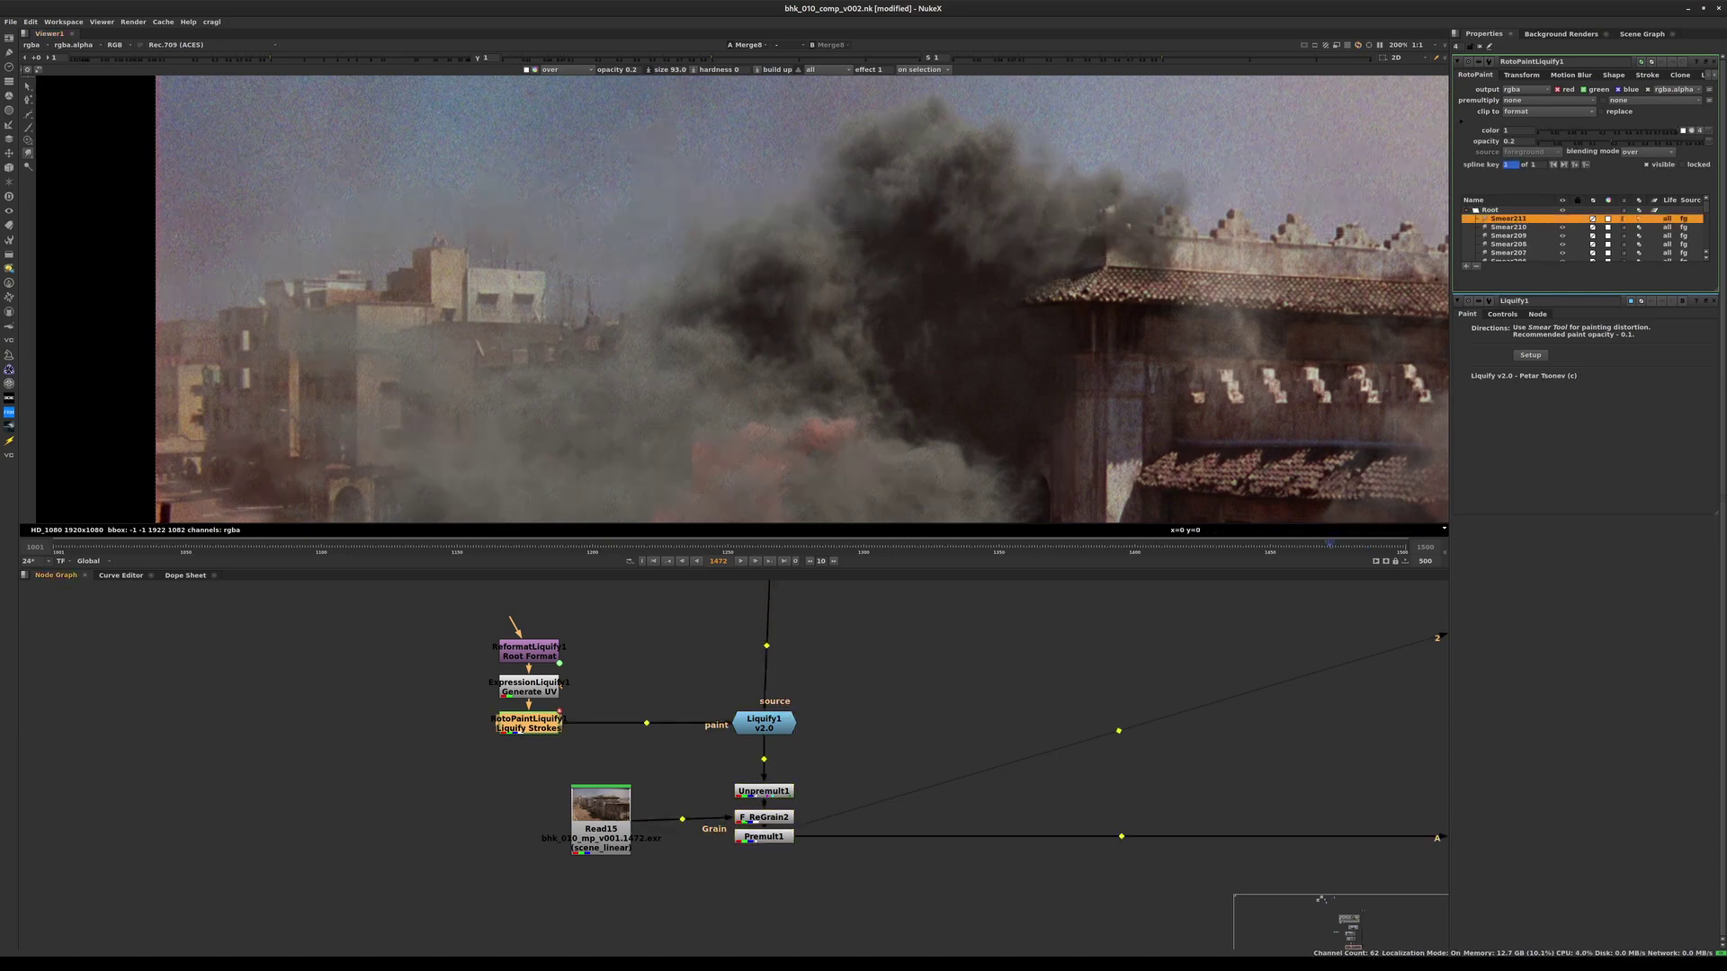
- Try softening the Liquify strokes with a slight Blur after RotoPaintLiquify1, and delete the Blur
key("b")
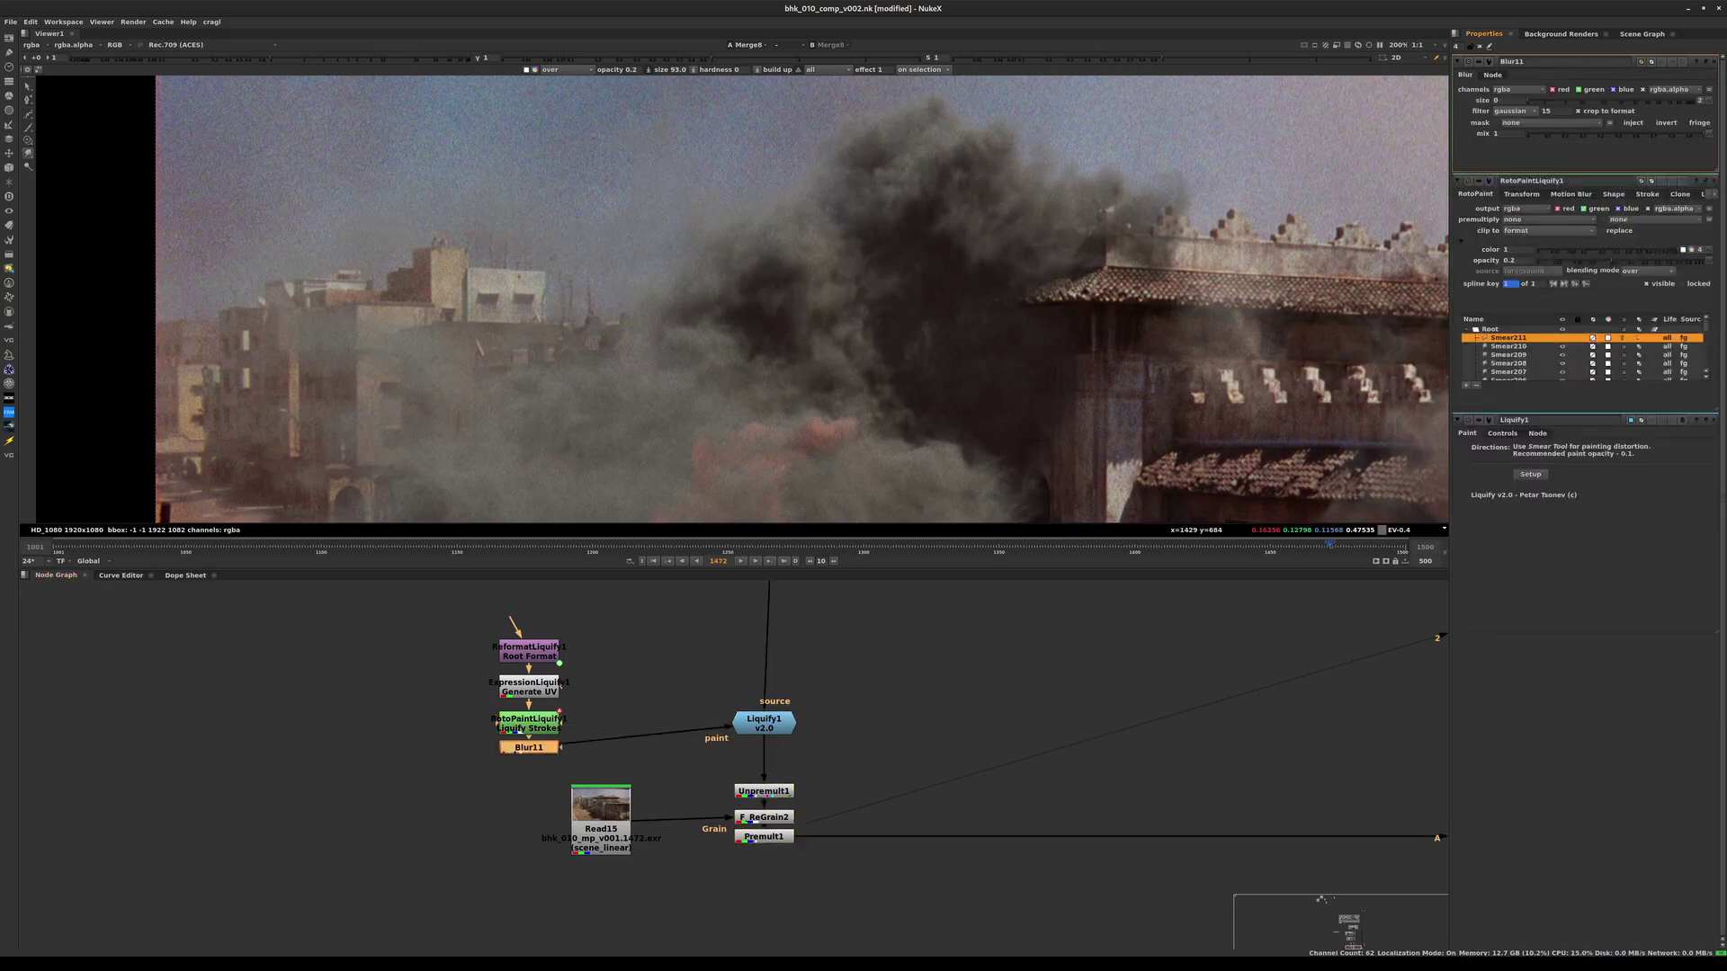
left_click_drag(1528, 100, 1533, 100)
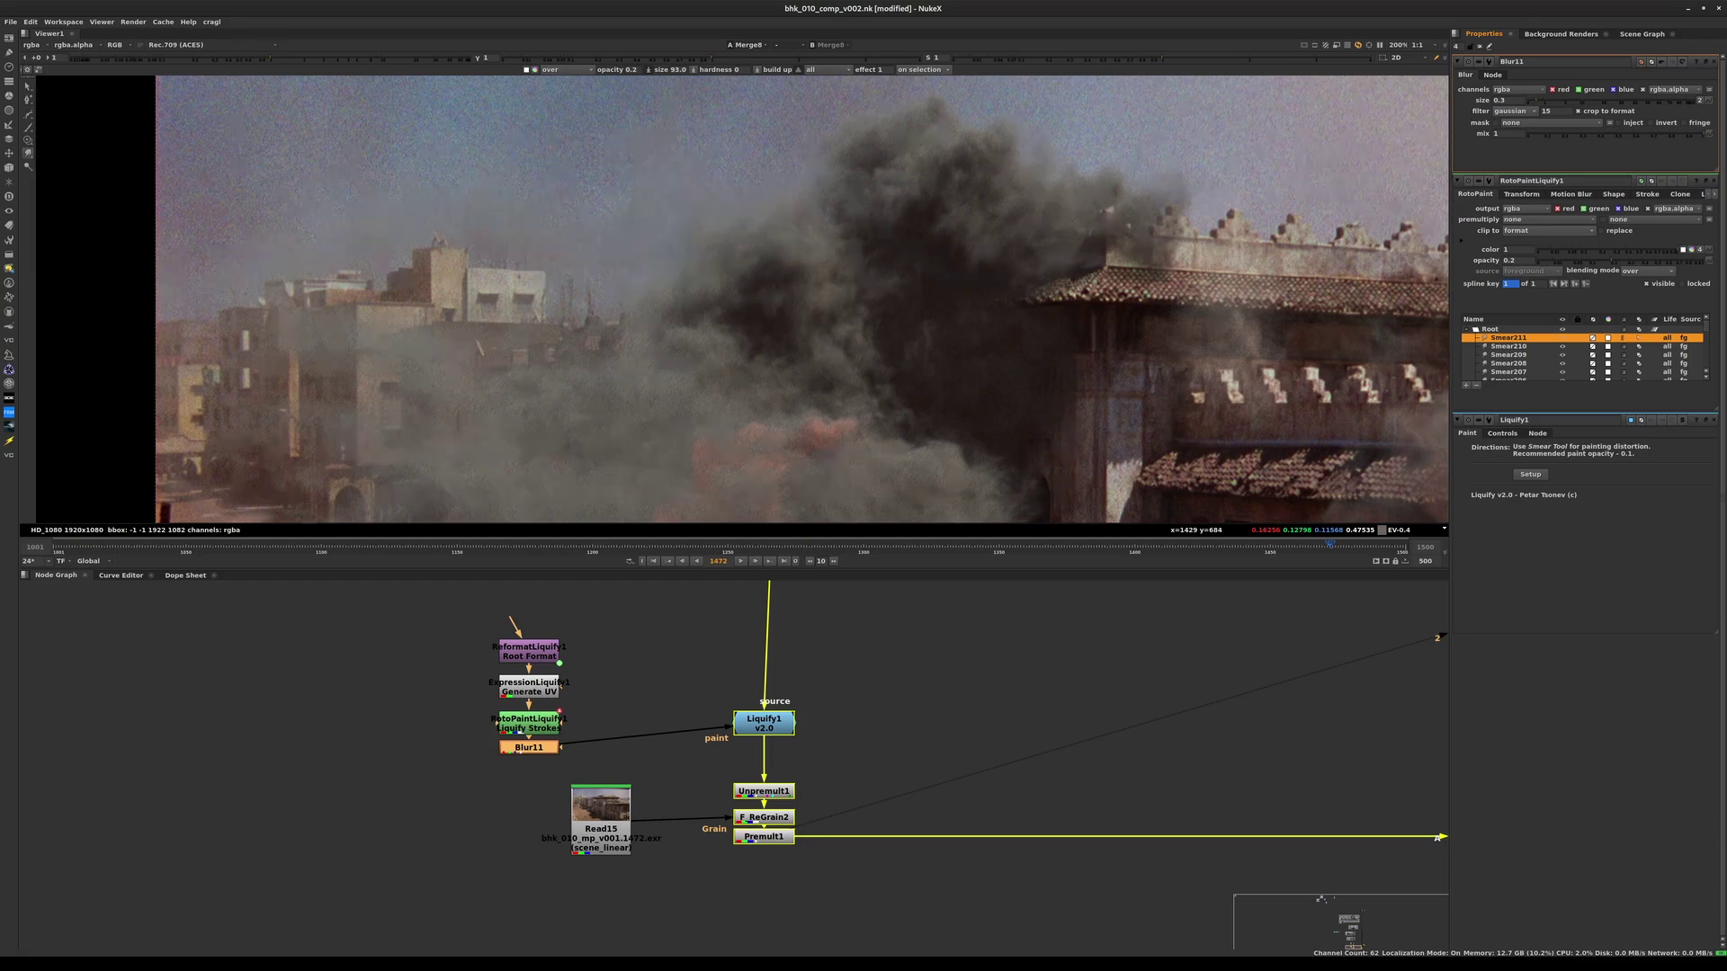
left_click_drag(1535, 101, 1545, 101)
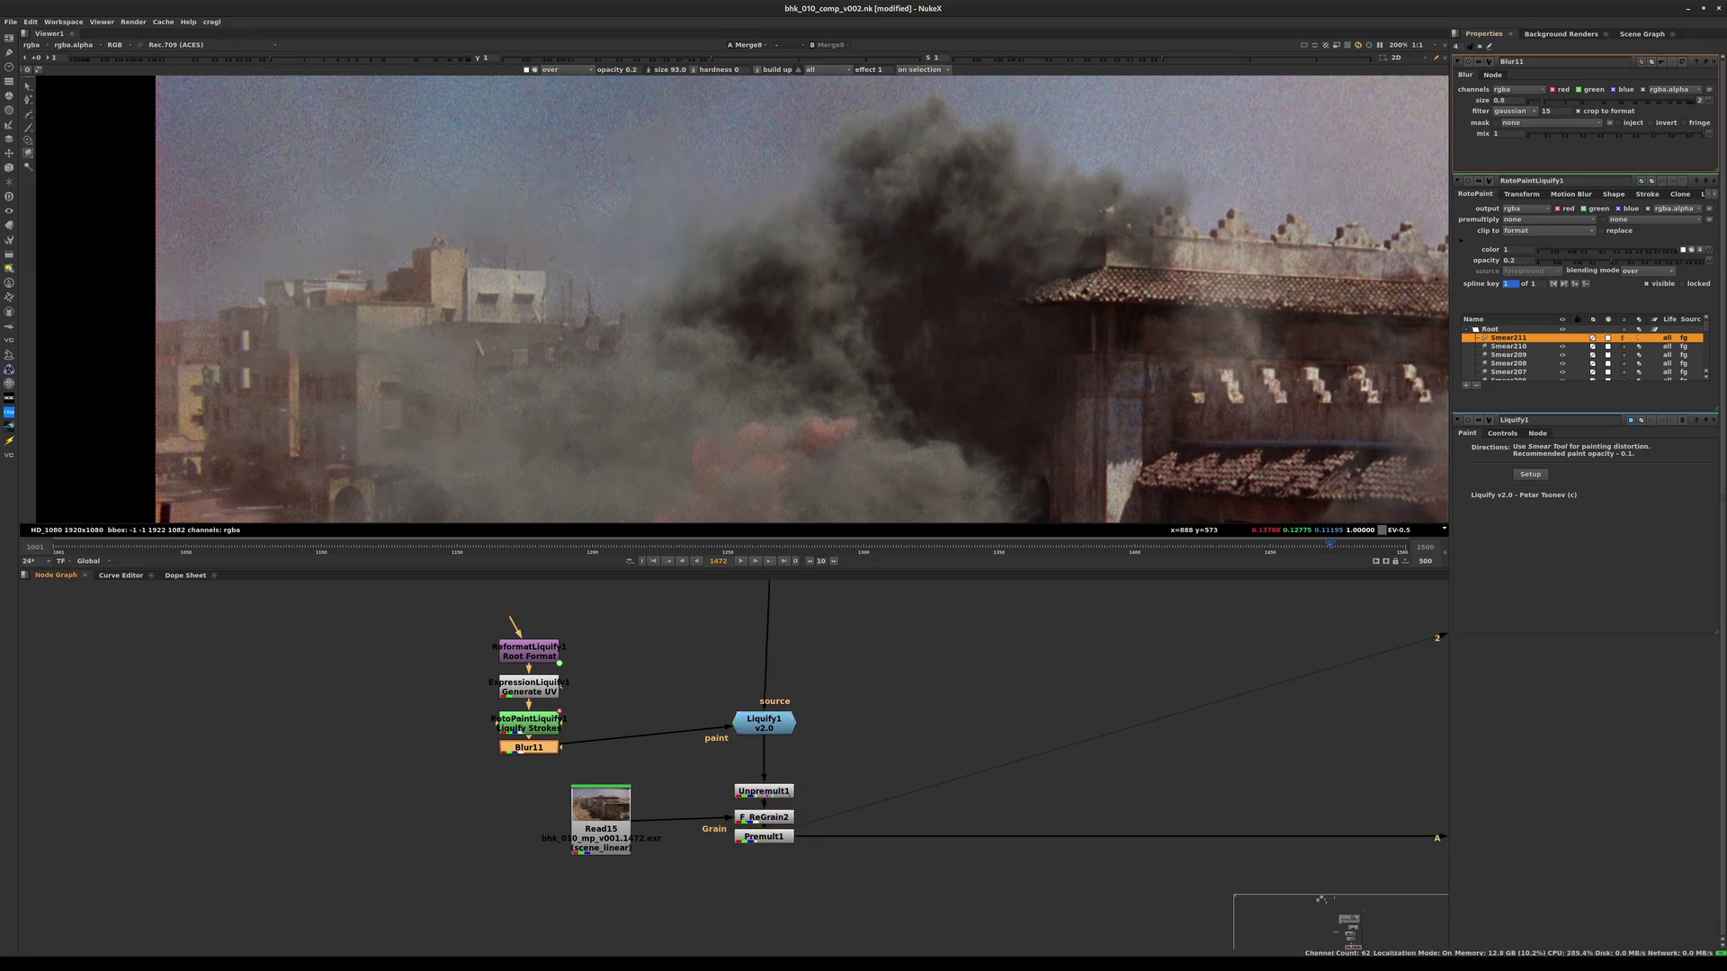
key("Delete")
- Save the script, check the smoke and fire in front of the building, and close all node properties
scroll(1064, 334, "down", 3)
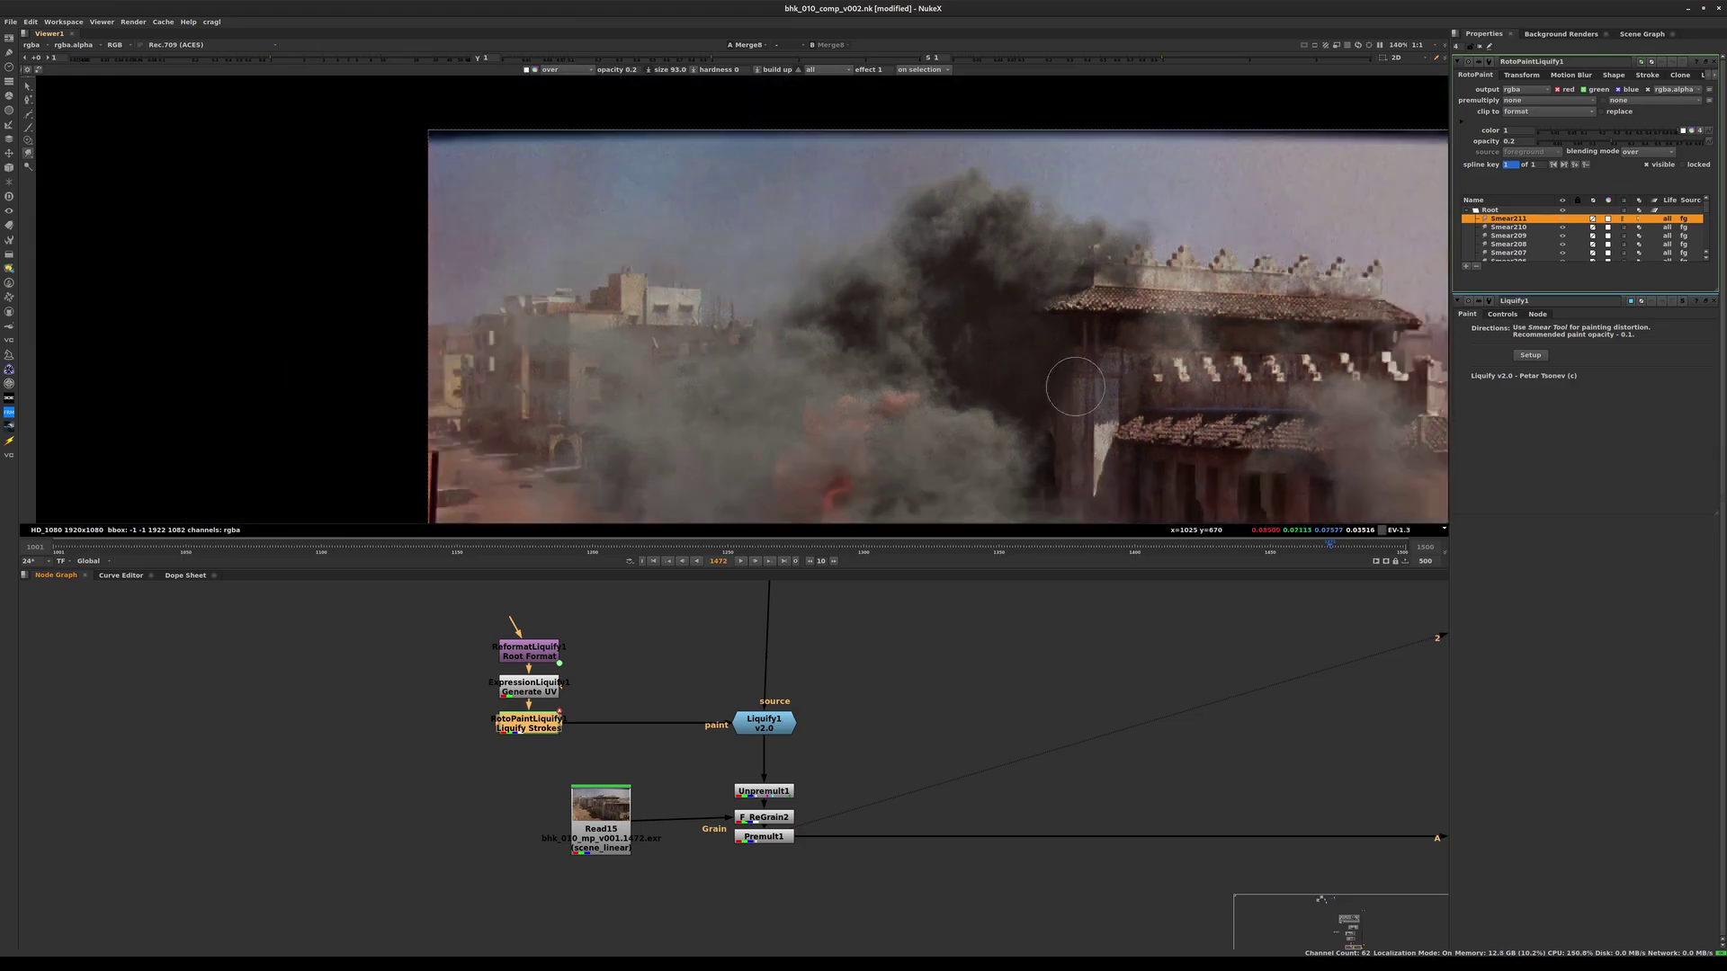
middle_click_drag(1075, 378, 819, 261)
key("ctrl+s")
middle_click_drag(1012, 381, 1059, 233)
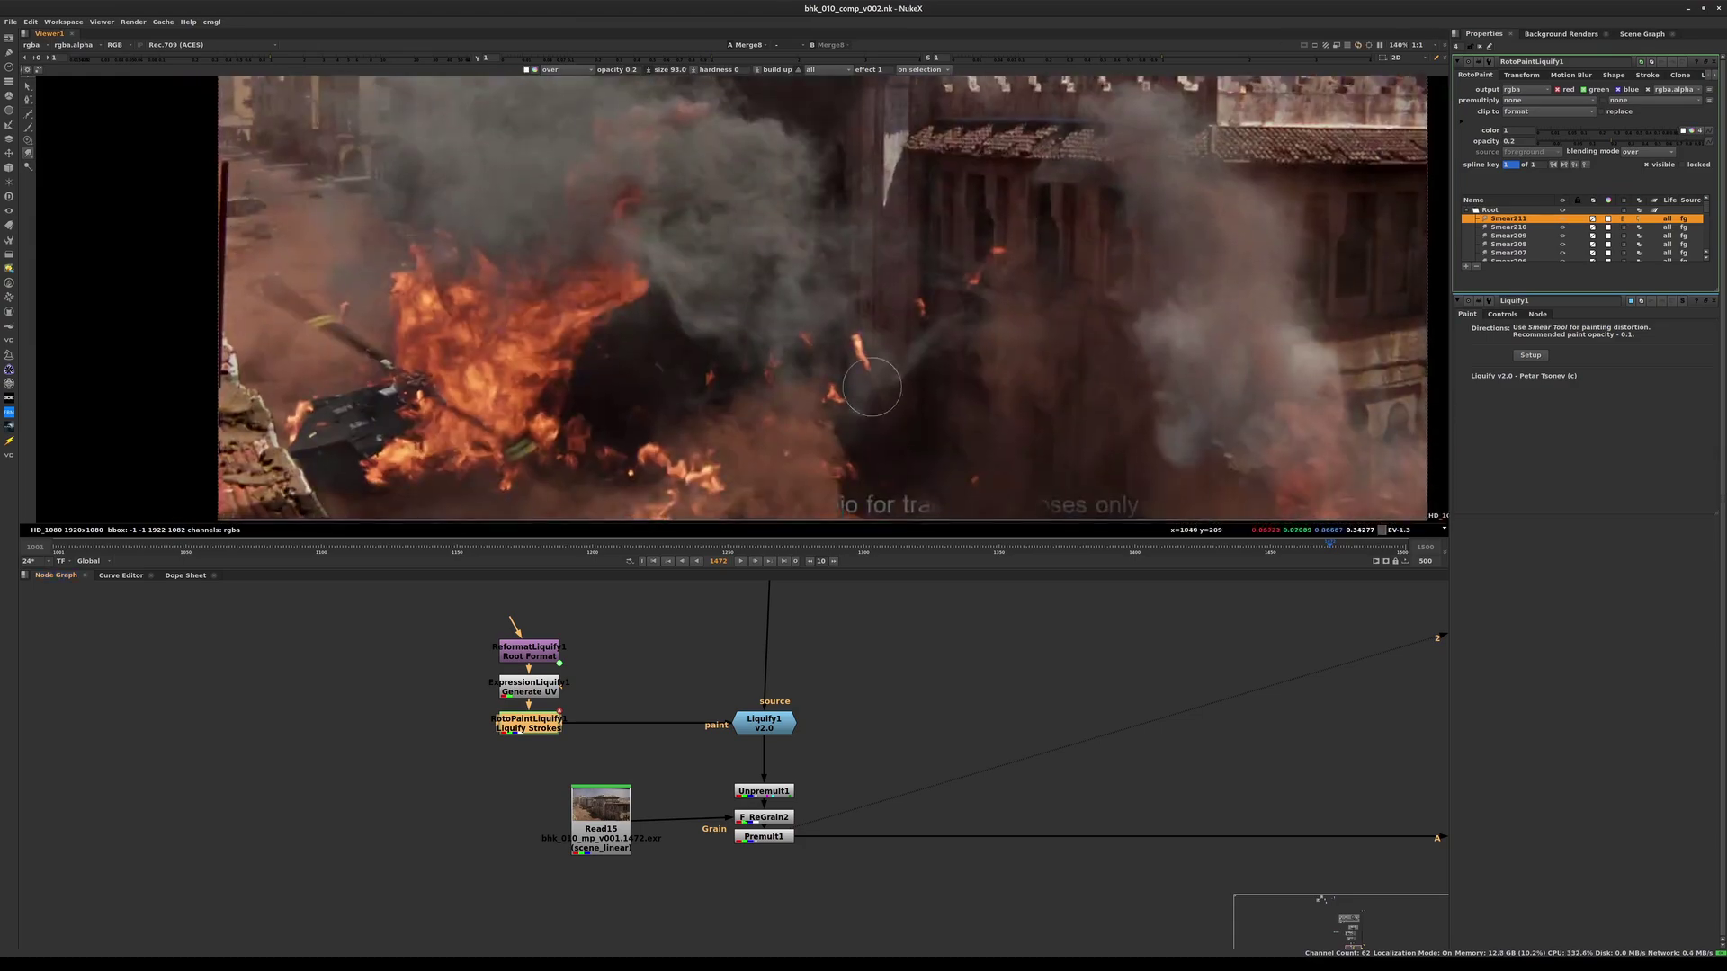
mouse_move(871, 387)
middle_mouse_down()
mouse_move(799, 380)
mouse_move(680, 431)
middle_mouse_up()
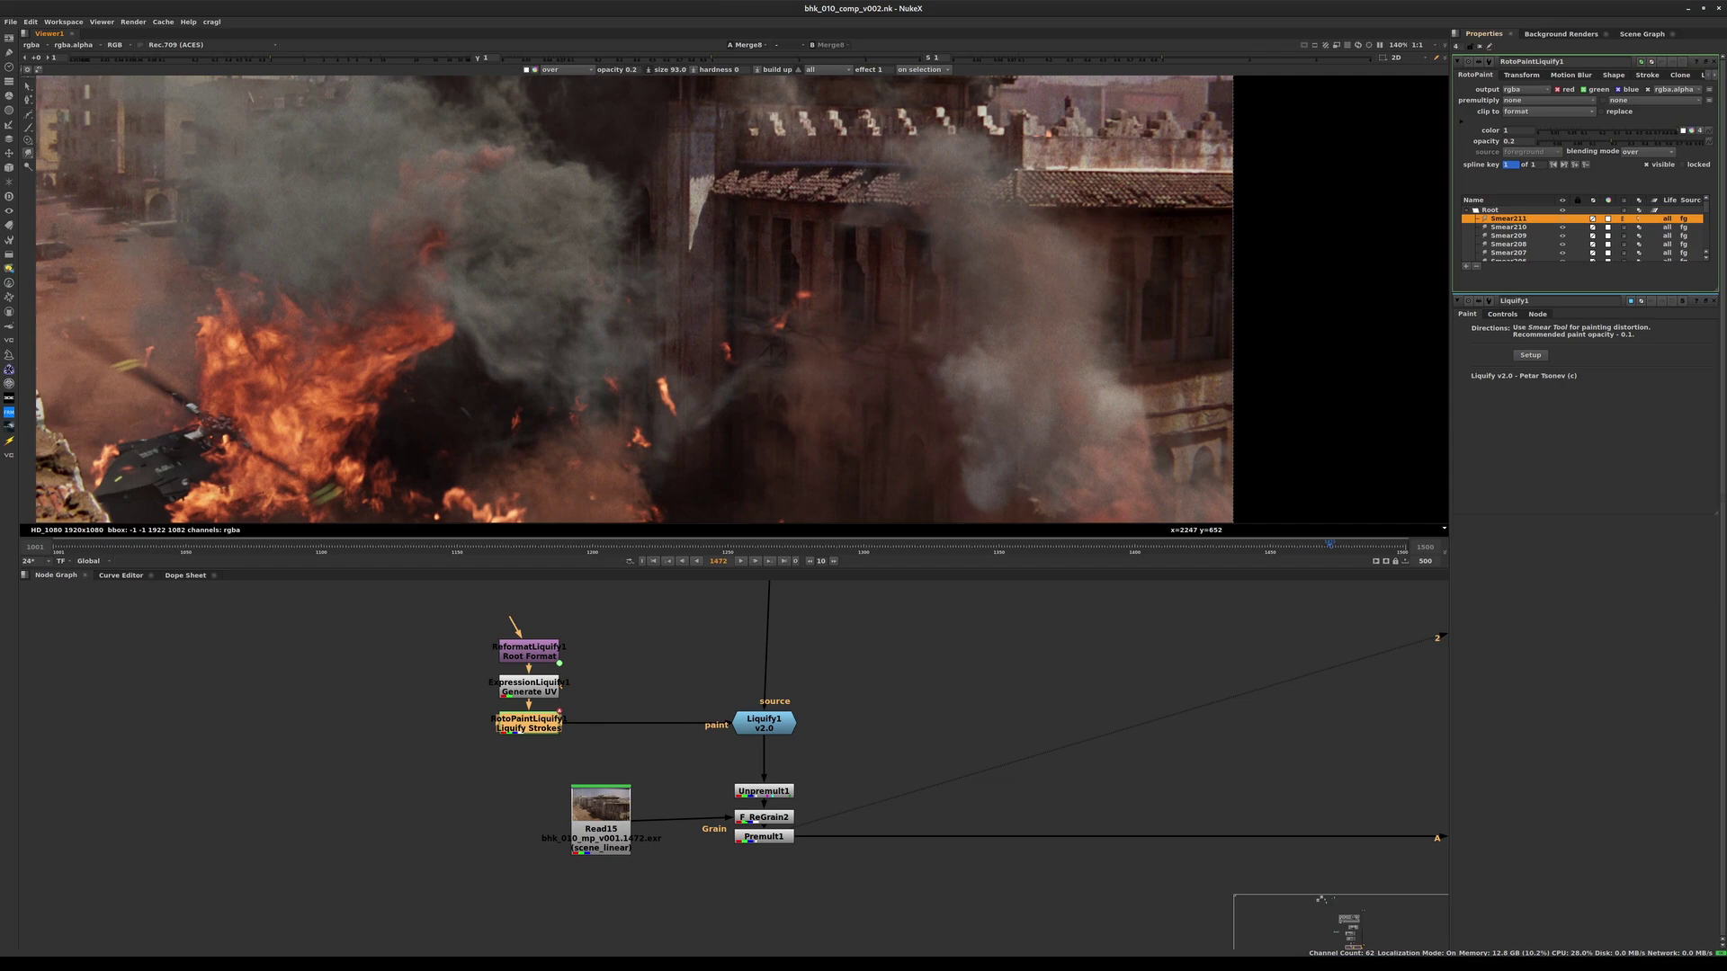
left_click(1479, 46)
left_click(971, 688)
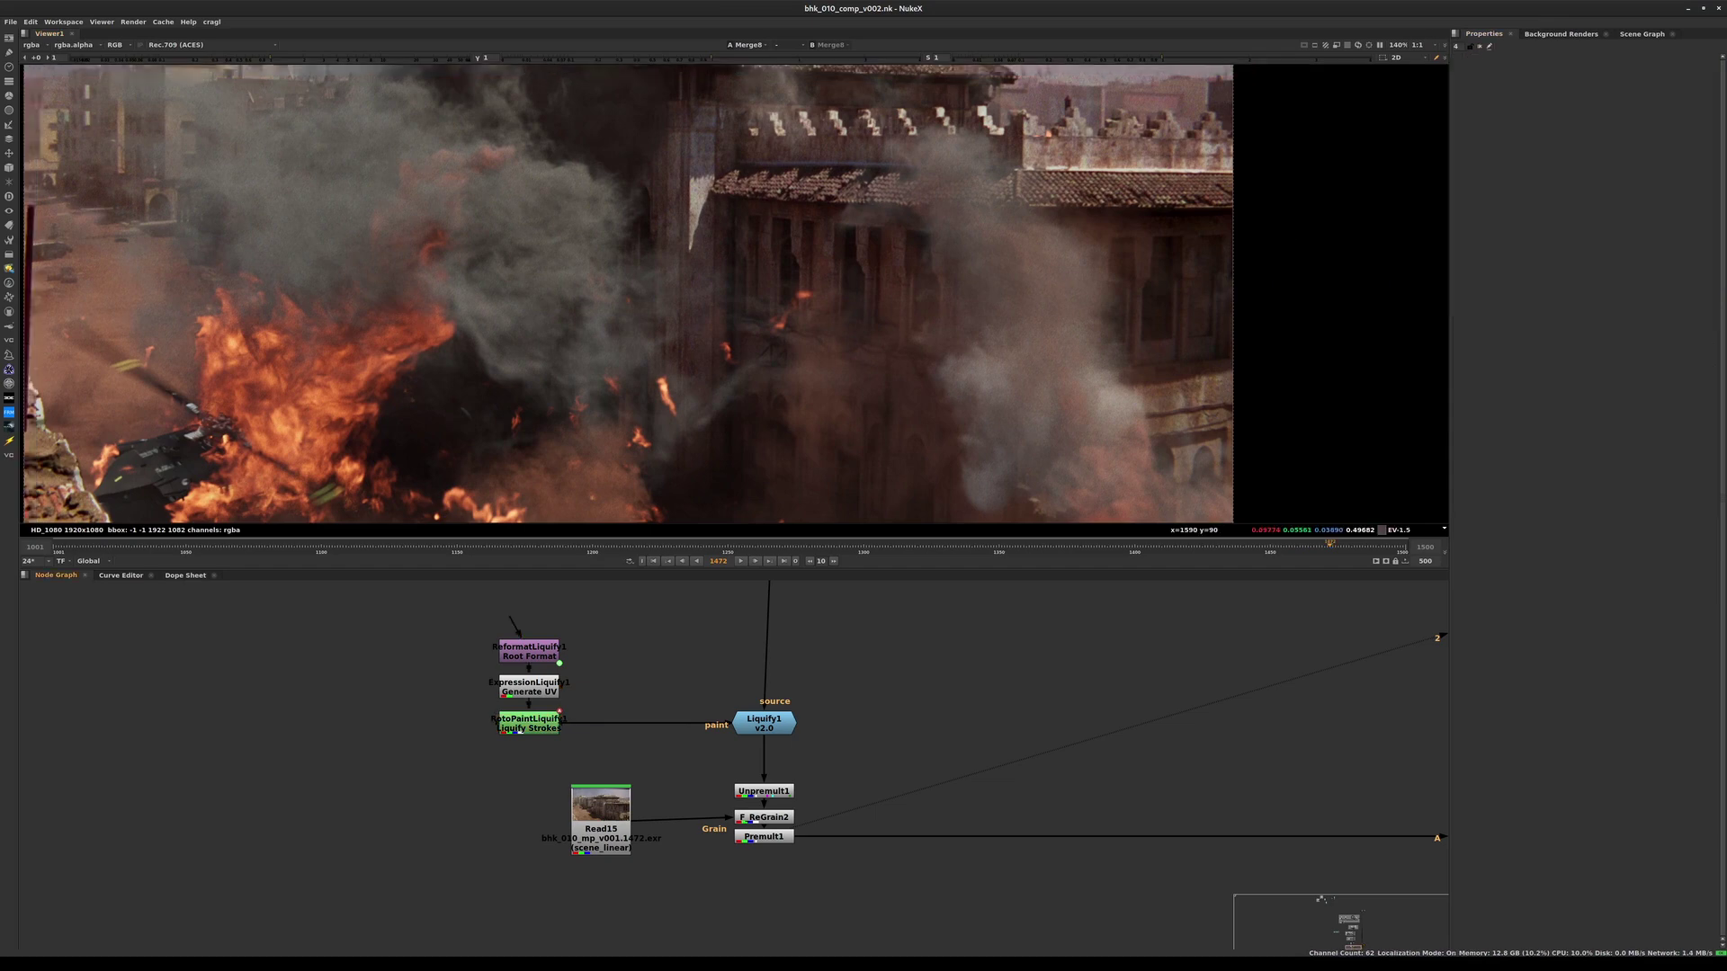
- Align Liquify1, its paint branch and the grain nodes with the main pipe, and place the Viewer below the final Merge
key("space")
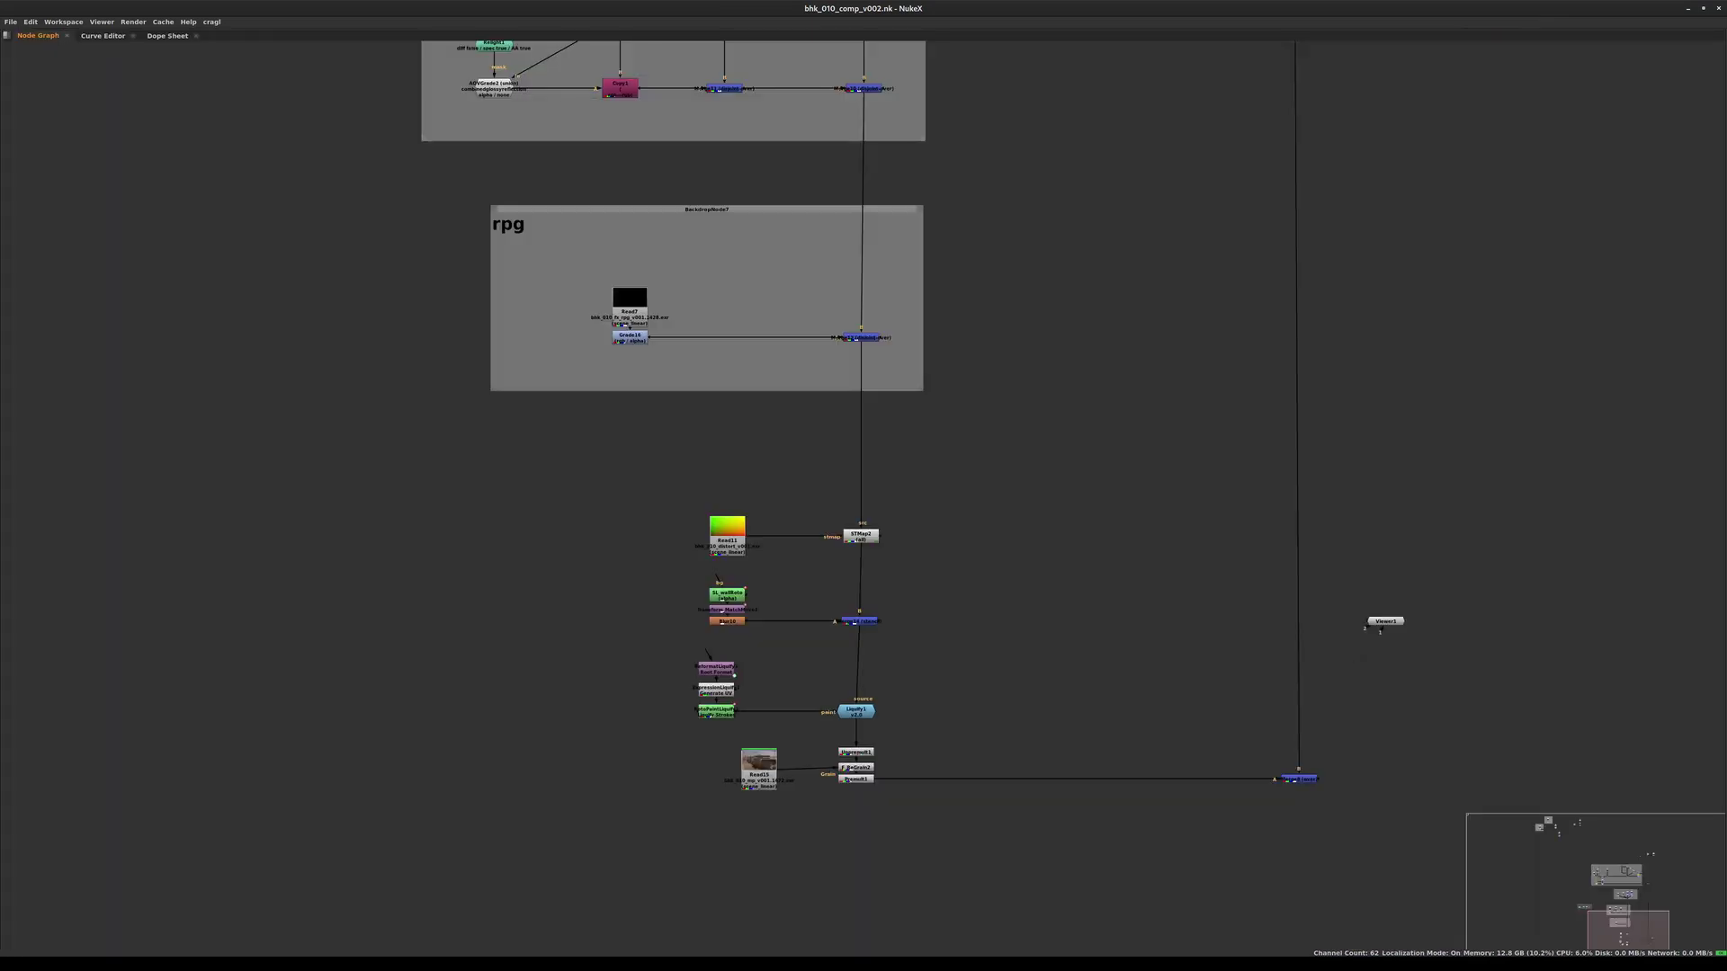
left_click_drag(856, 712, 860, 712)
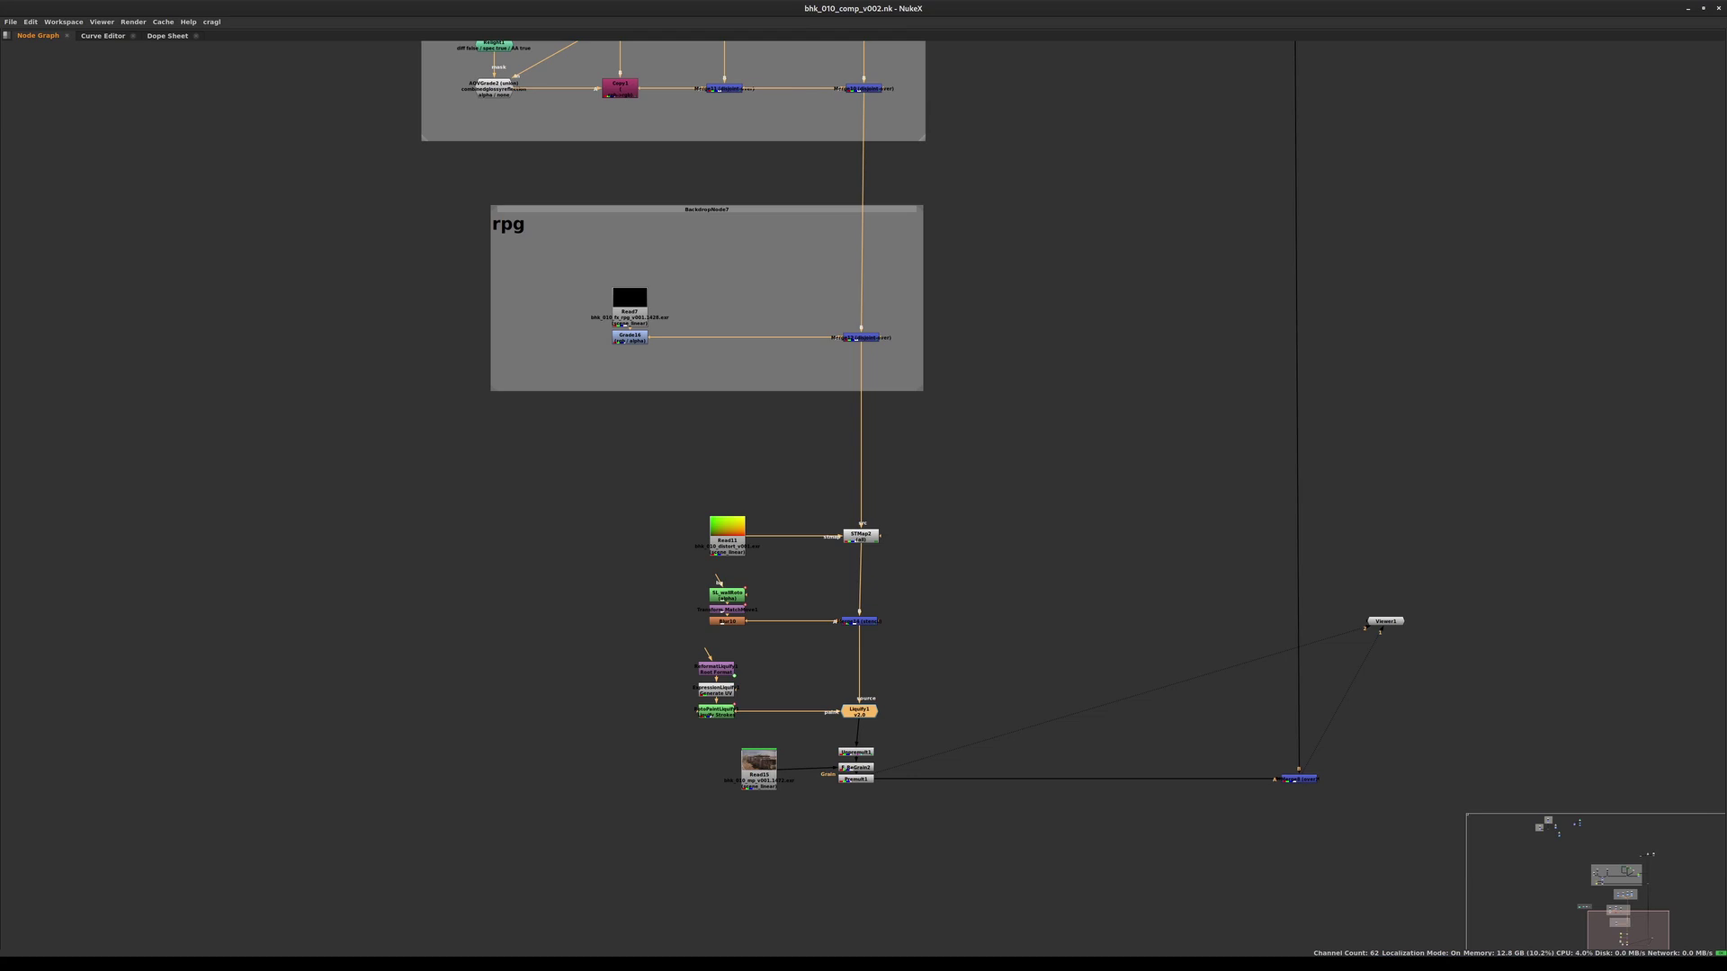
left_click_drag(699, 732, 944, 838)
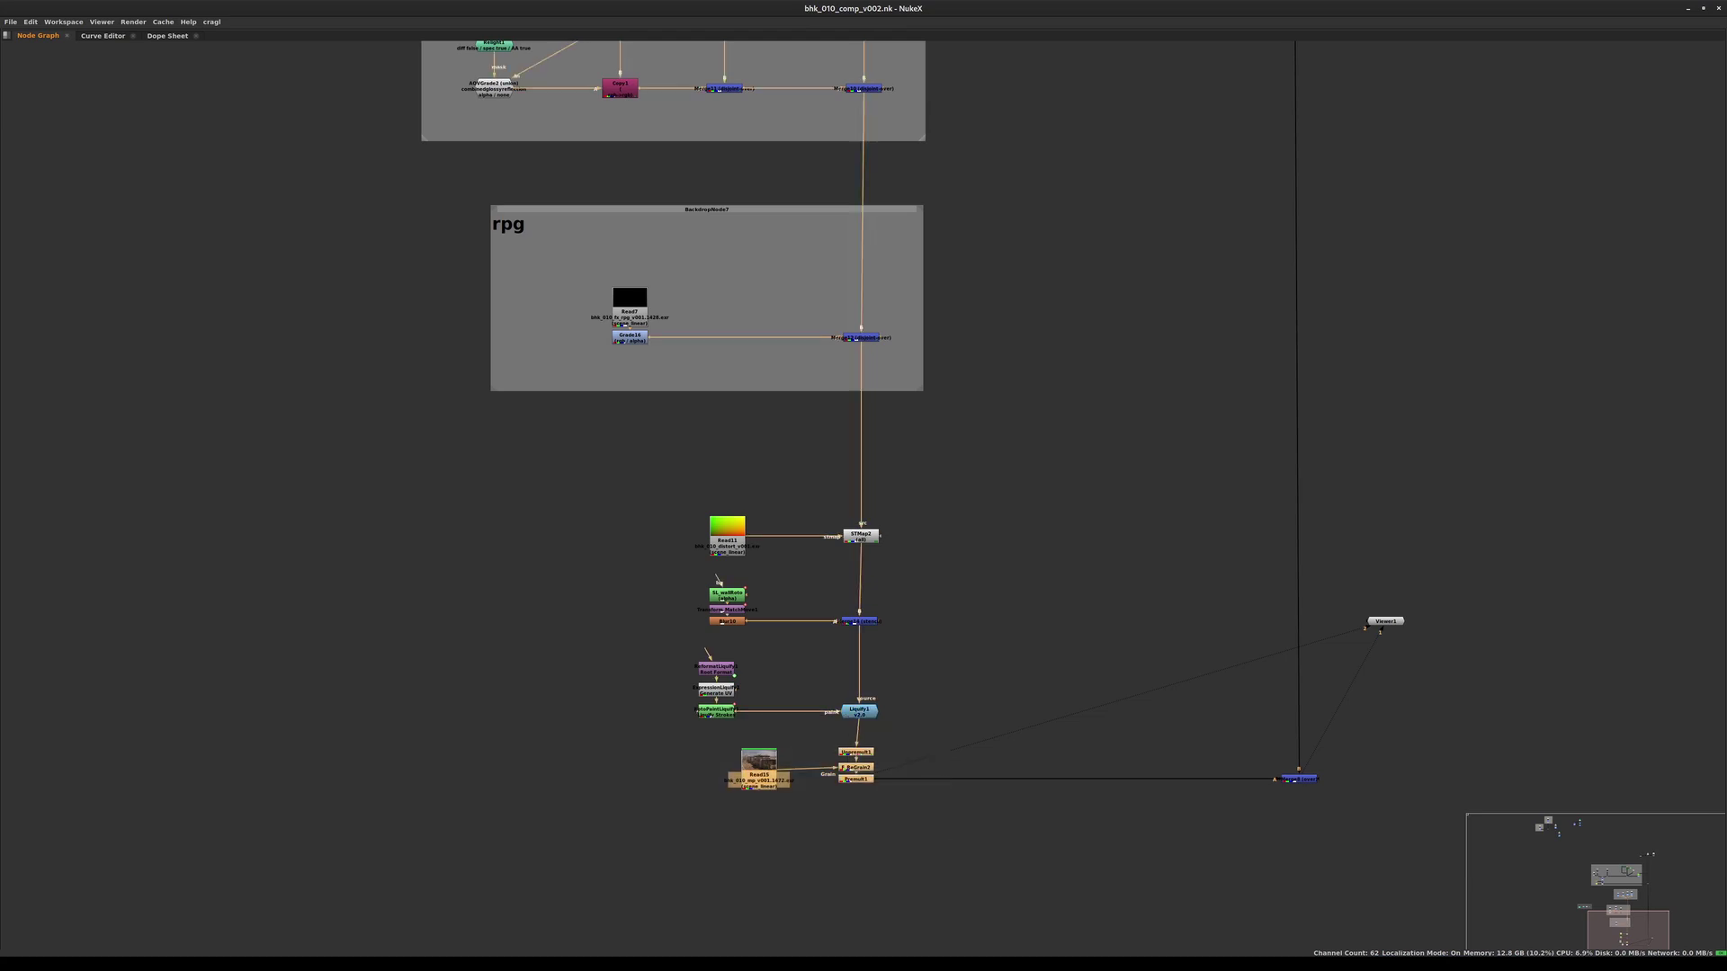
left_click_drag(856, 752, 859, 752)
left_click_drag(1385, 620, 1248, 907)
left_click(768, 575)
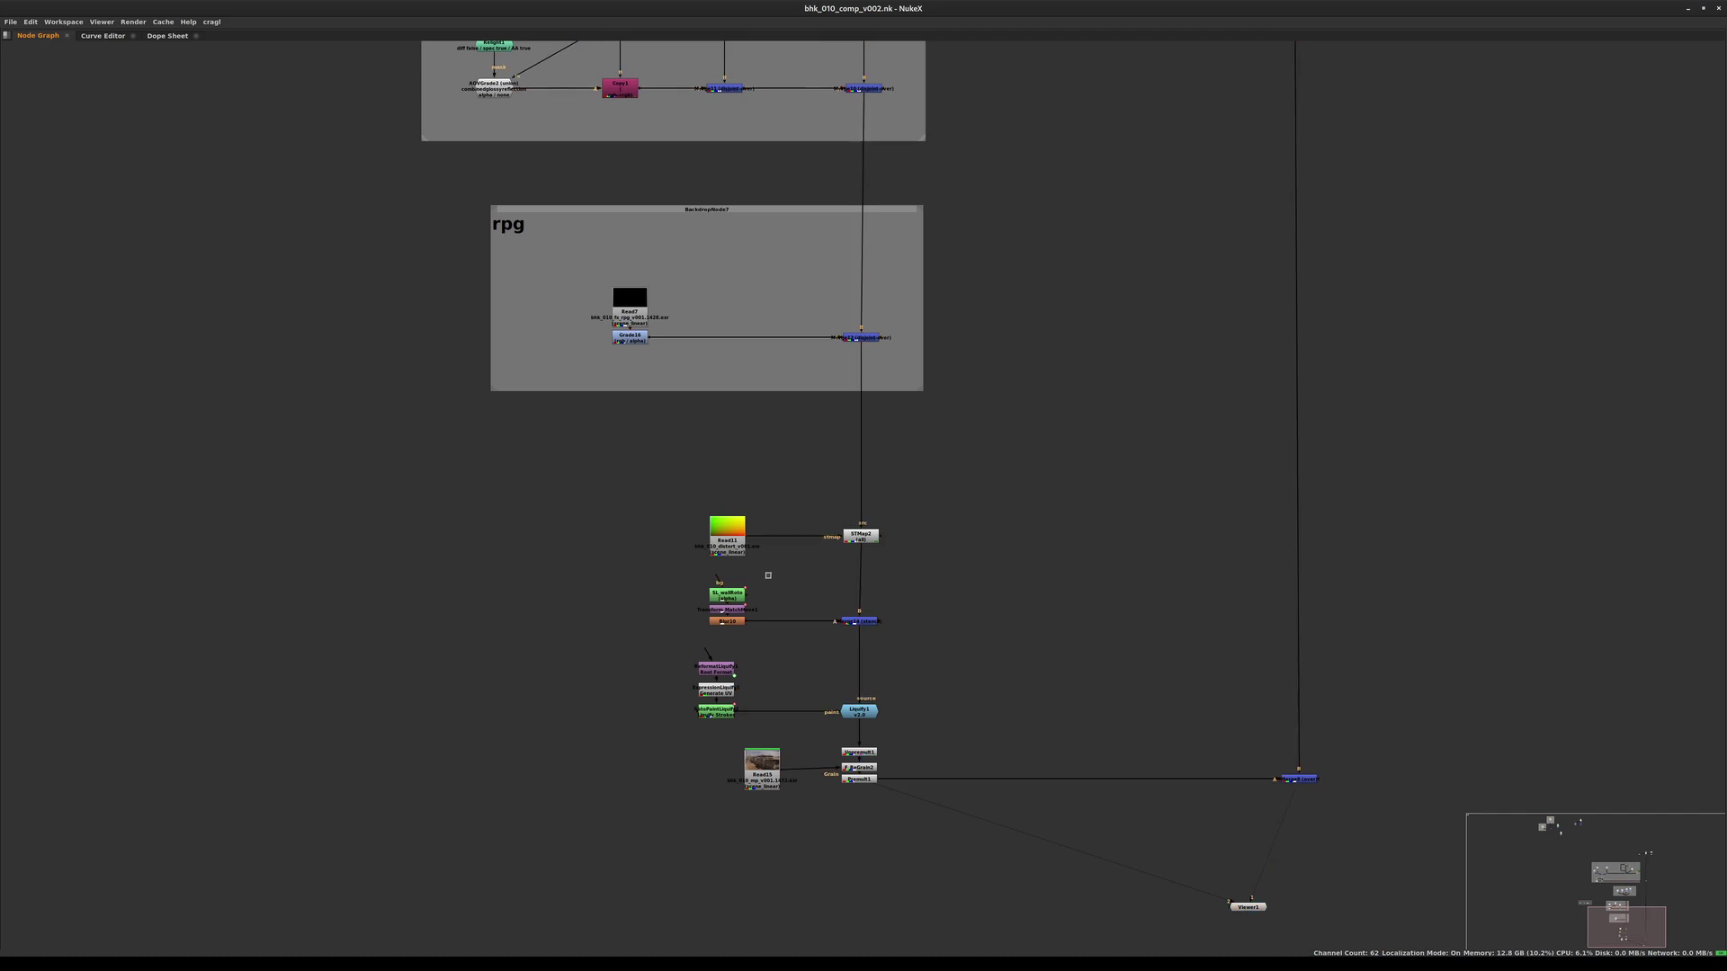
left_click_drag(716, 690, 726, 690)
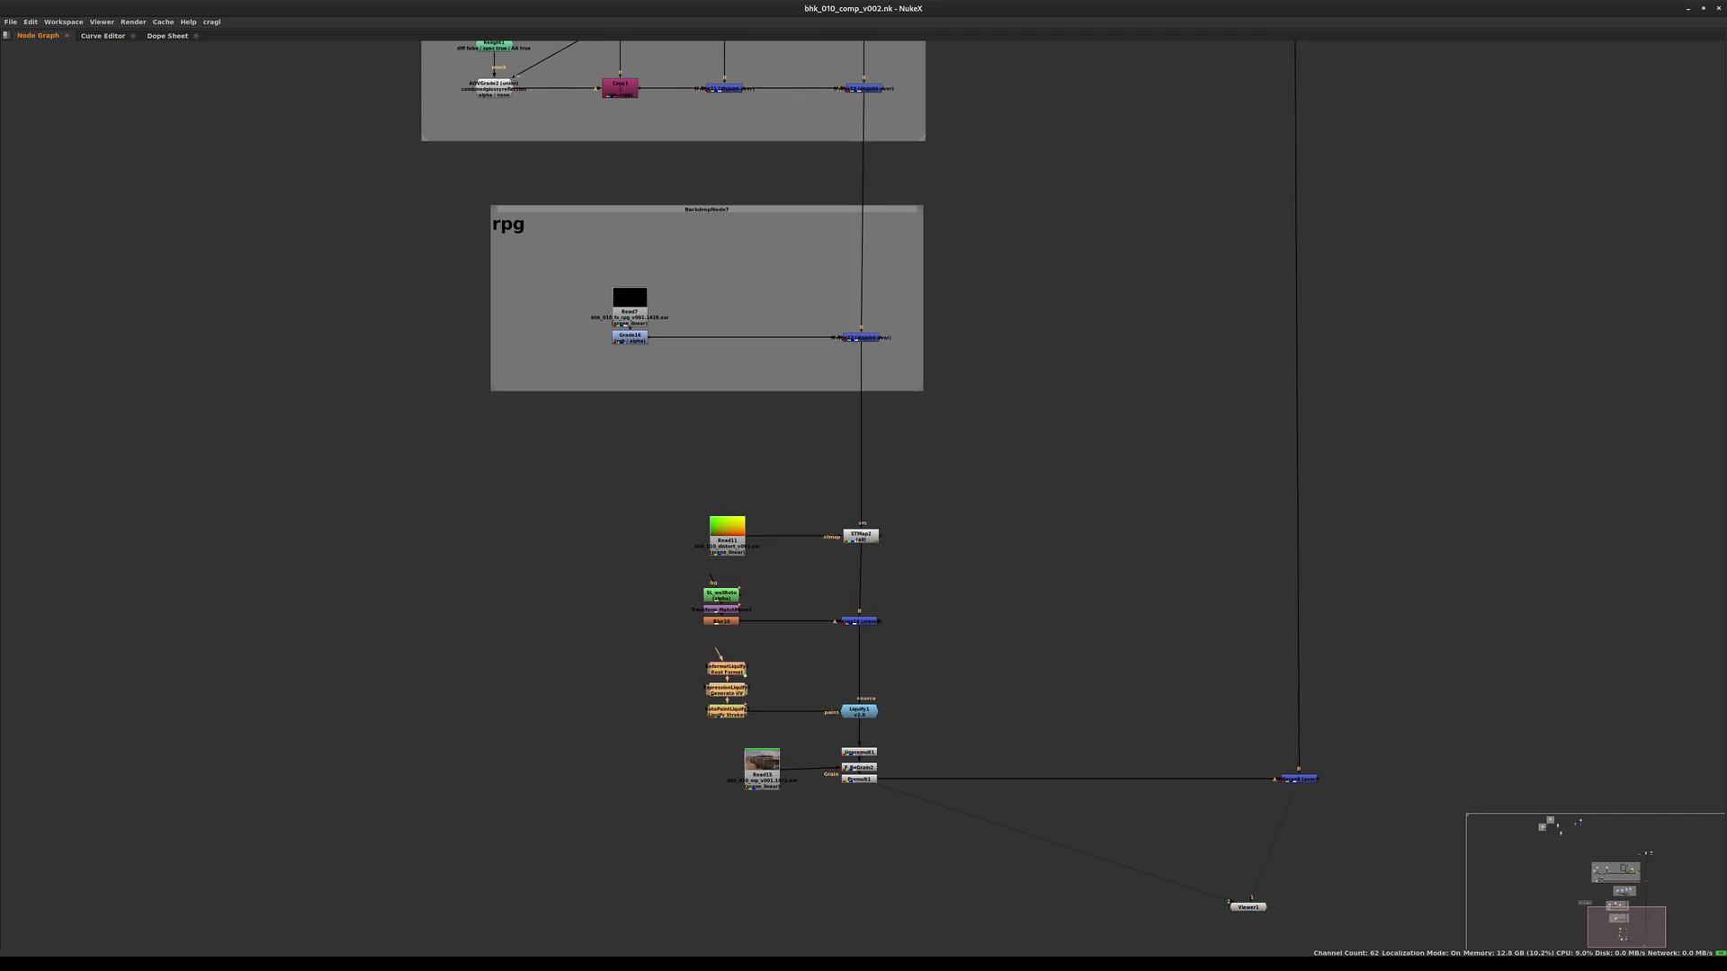
- Move the grain nodes and the final Merge further down the tree, and line up Read15 with the side branches above
left_click(633, 743)
mouse_move(633, 743)
left_mouse_down()
mouse_move(839, 761)
mouse_move(880, 783)
left_mouse_up()
left_click_drag(1299, 780, 1304, 800)
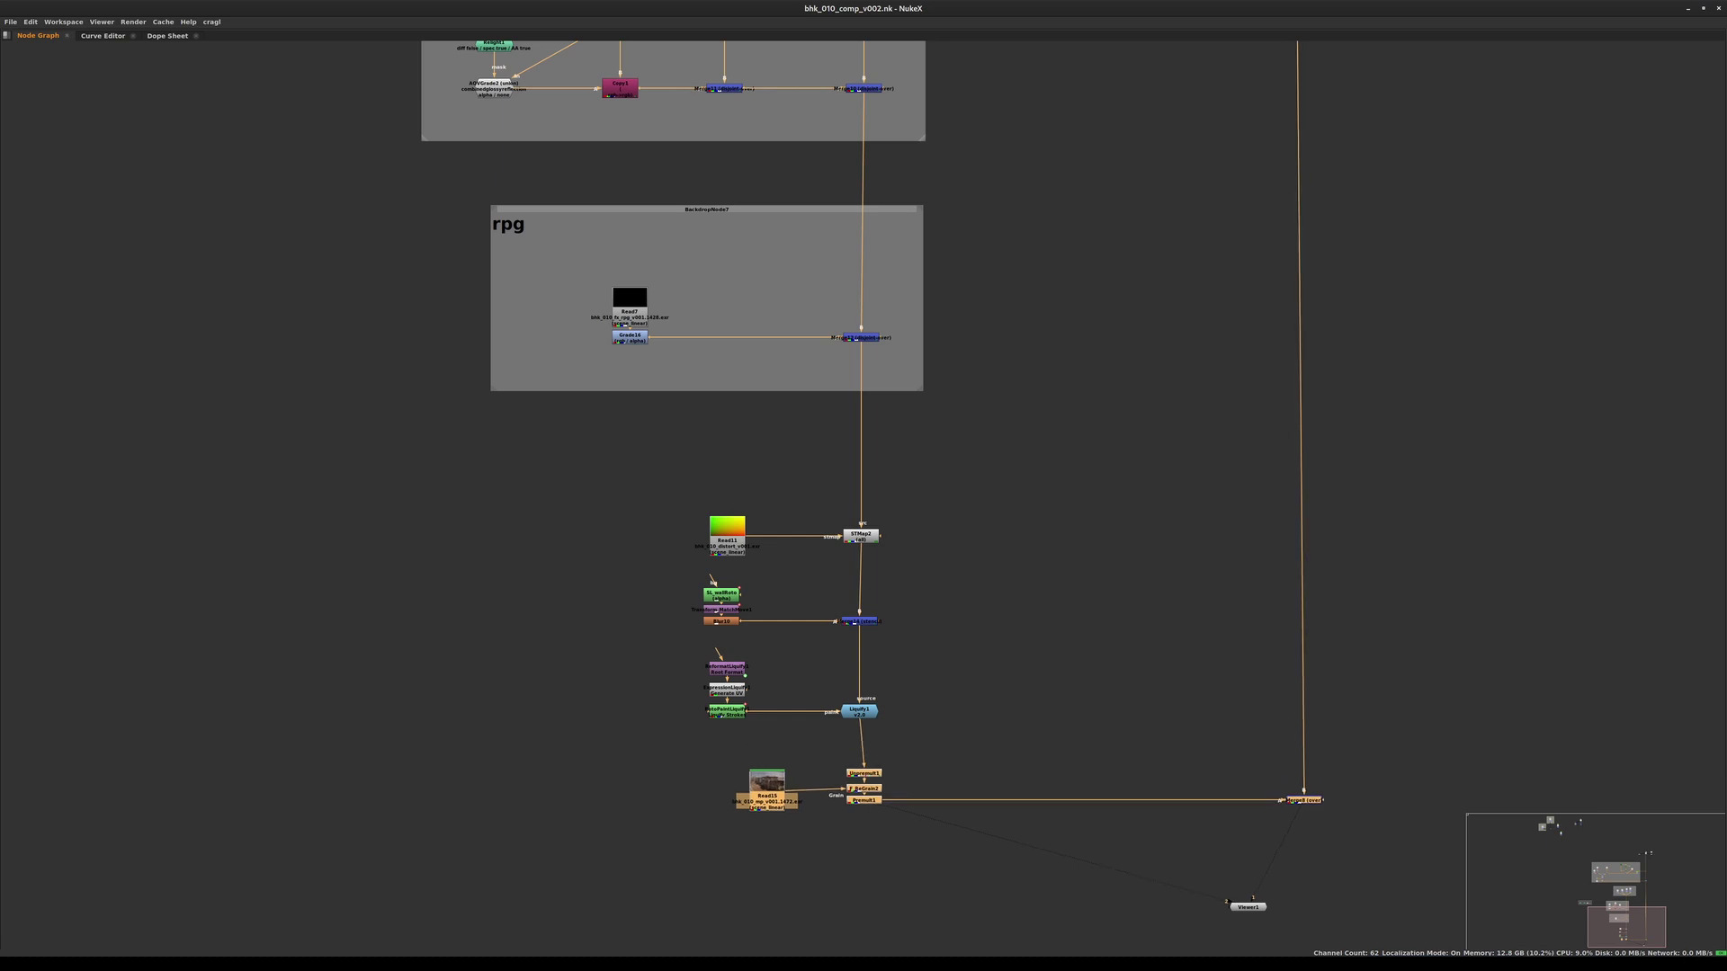
left_click_drag(864, 788, 860, 881)
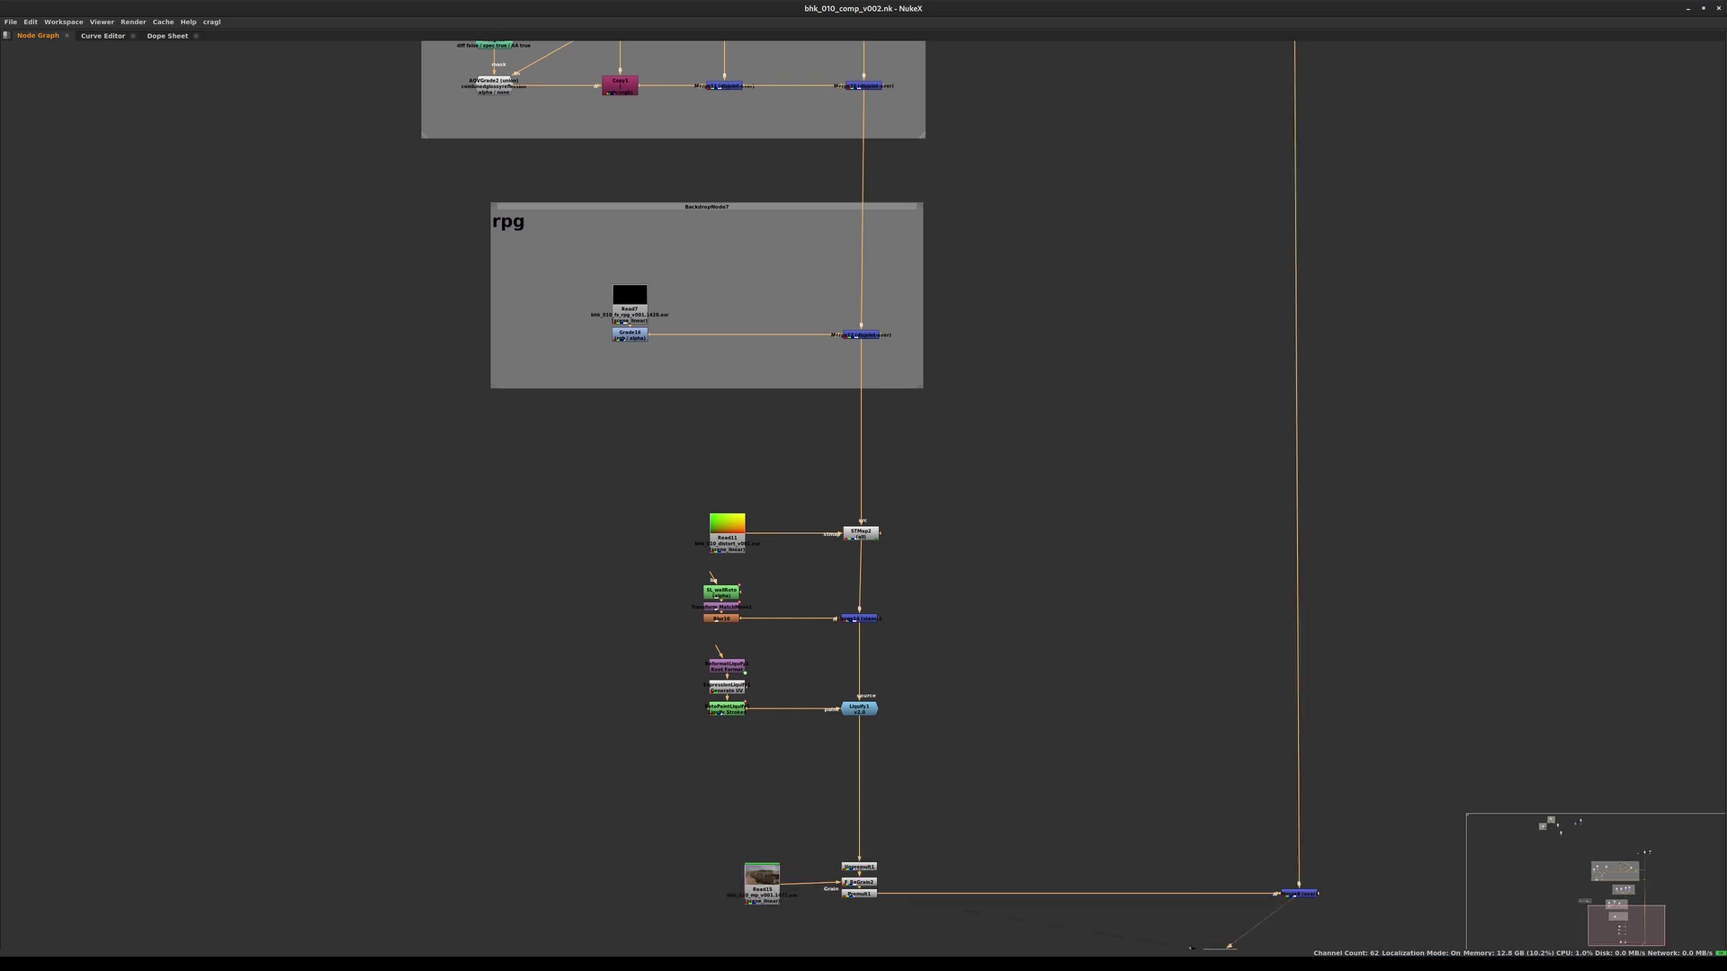
left_click(754, 774)
left_click_drag(761, 878, 731, 874)
left_click(670, 783)
- Move the wall roto and Liquify groups down together, away from the STMap node
left_click_drag(597, 579, 1030, 747)
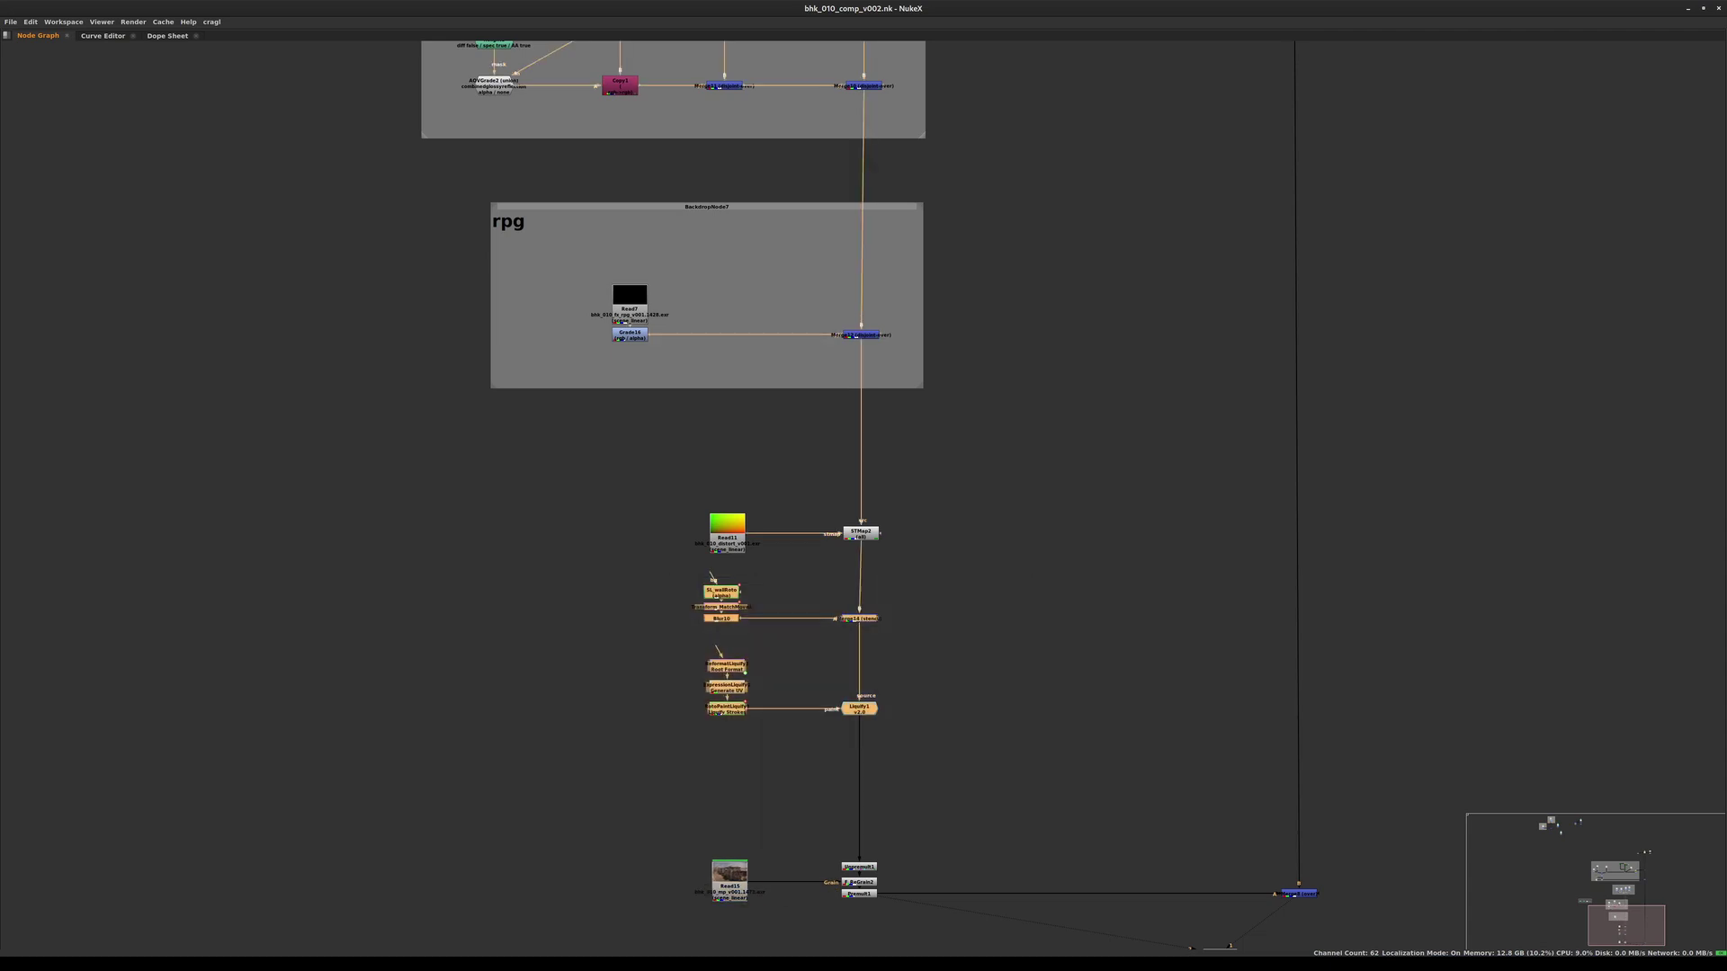
left_click_drag(859, 709, 859, 755)
left_click(792, 796)
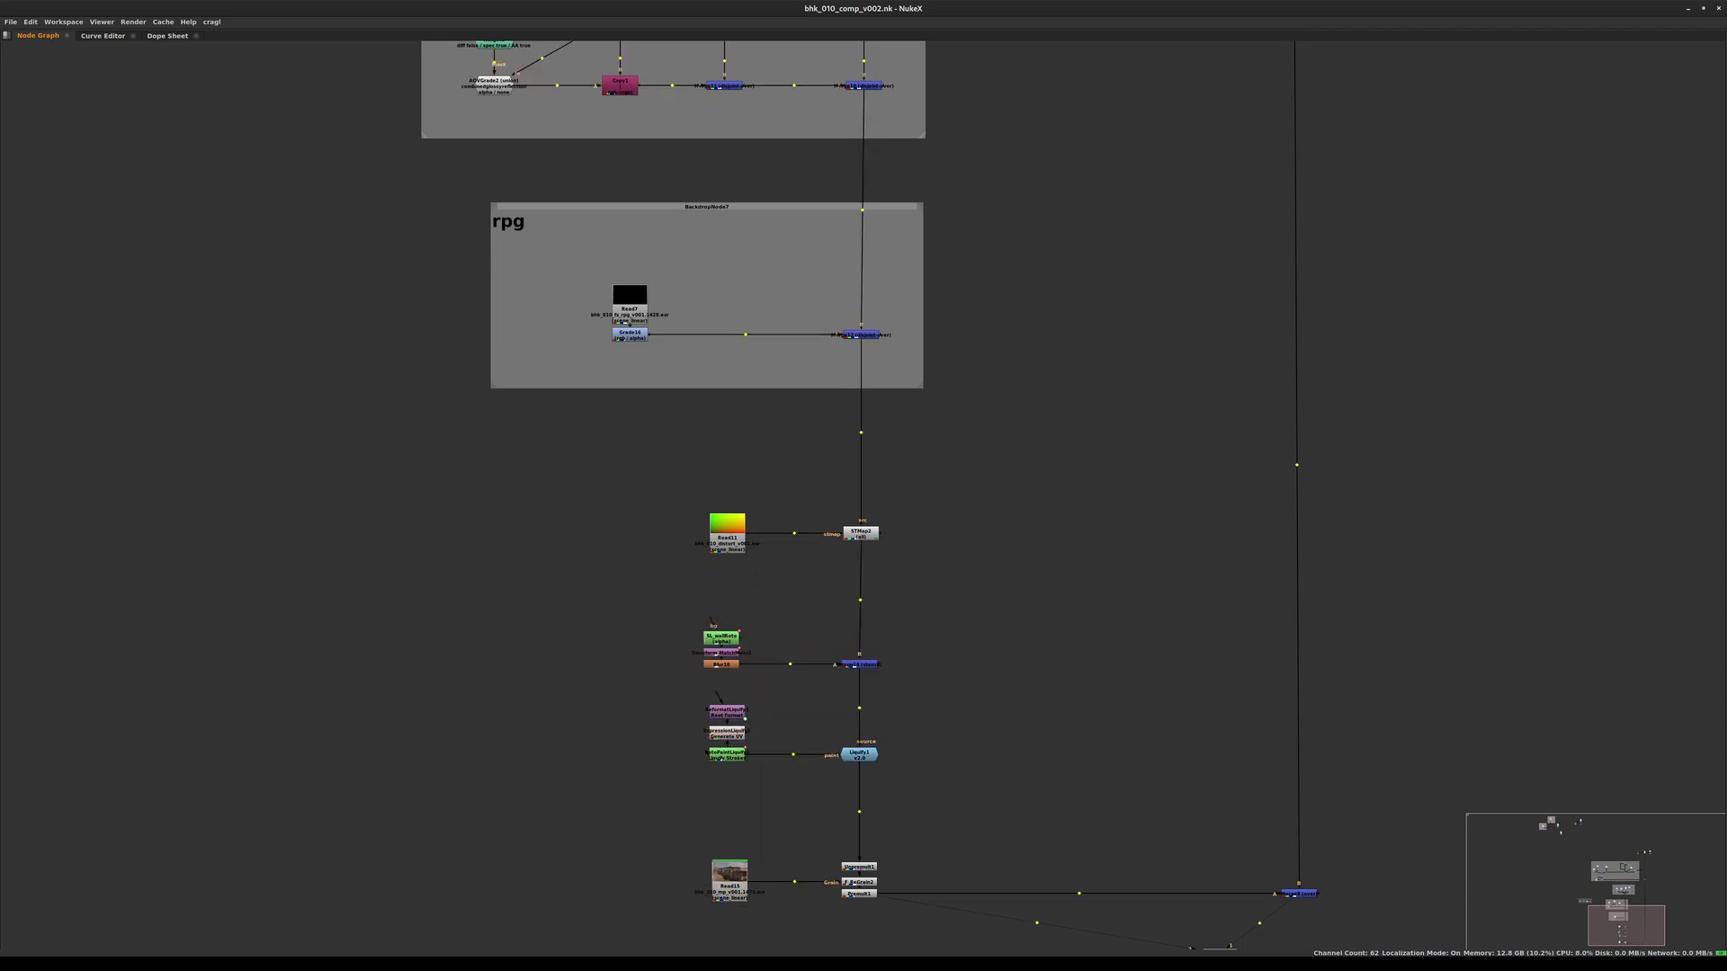
- Duplicate the rpg backdrop and place the copy behind the STMap and its Read node
left_click_drag(671, 207, 676, 211, "ctrl")
left_click(540, 466)
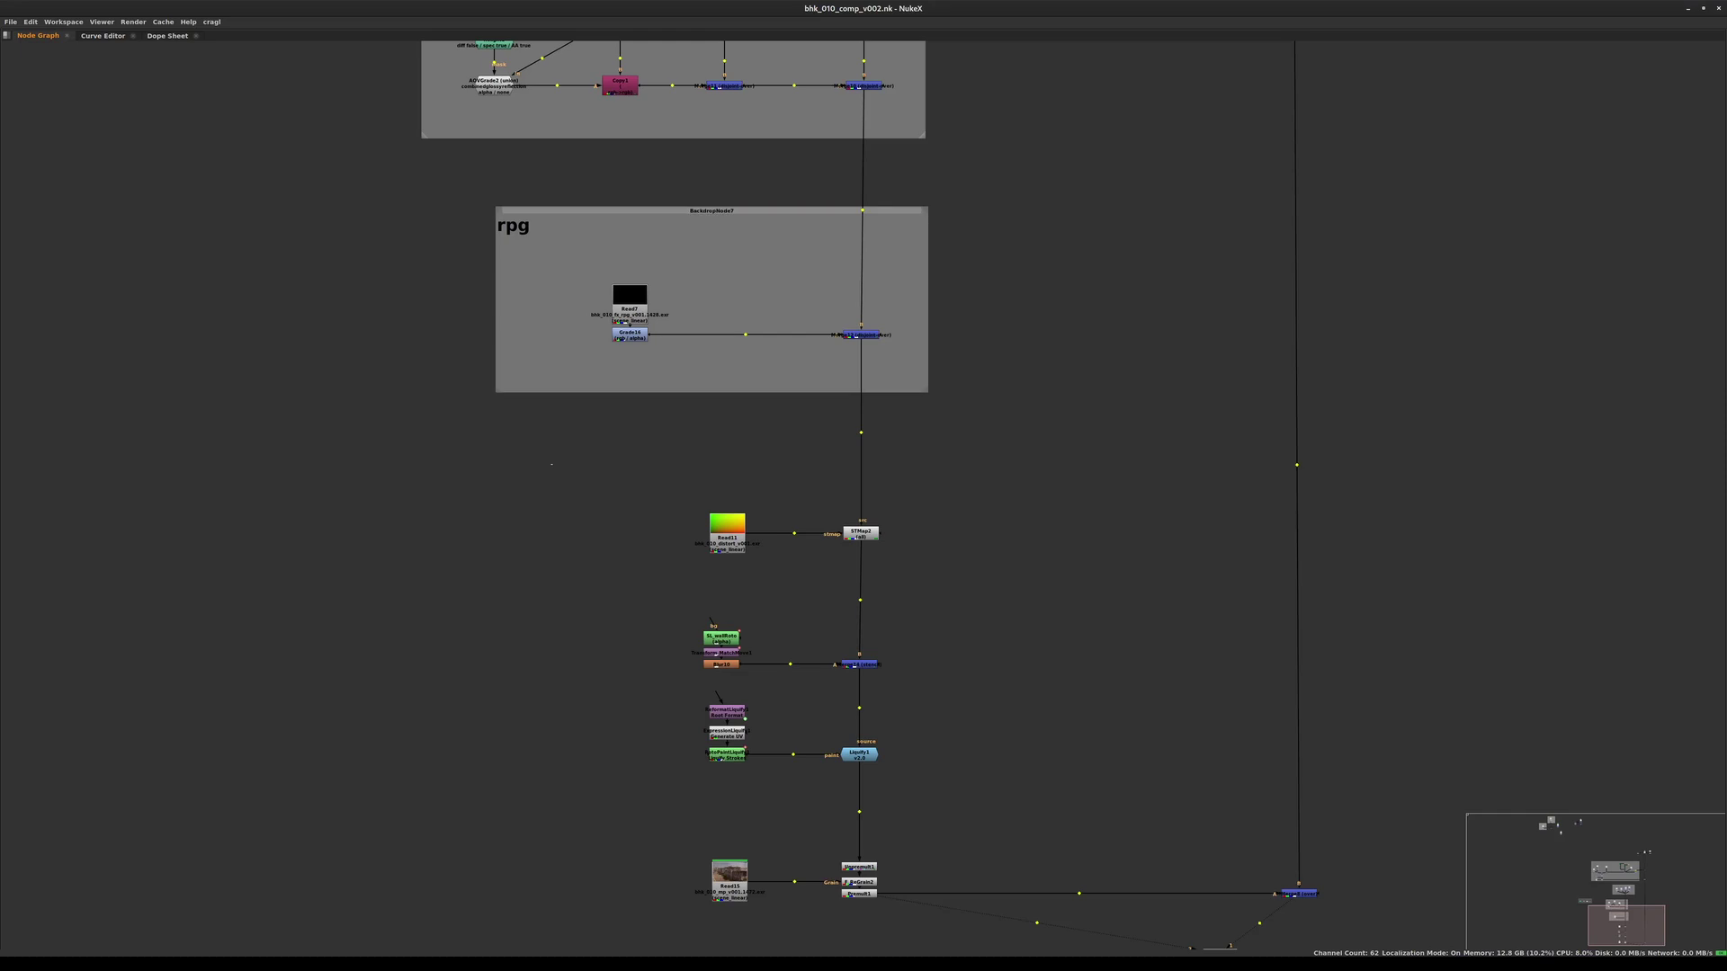
left_click_drag(543, 464, 552, 467)
key("ctrl+v")
left_click_drag(547, 376, 782, 418)
left_click(791, 461)
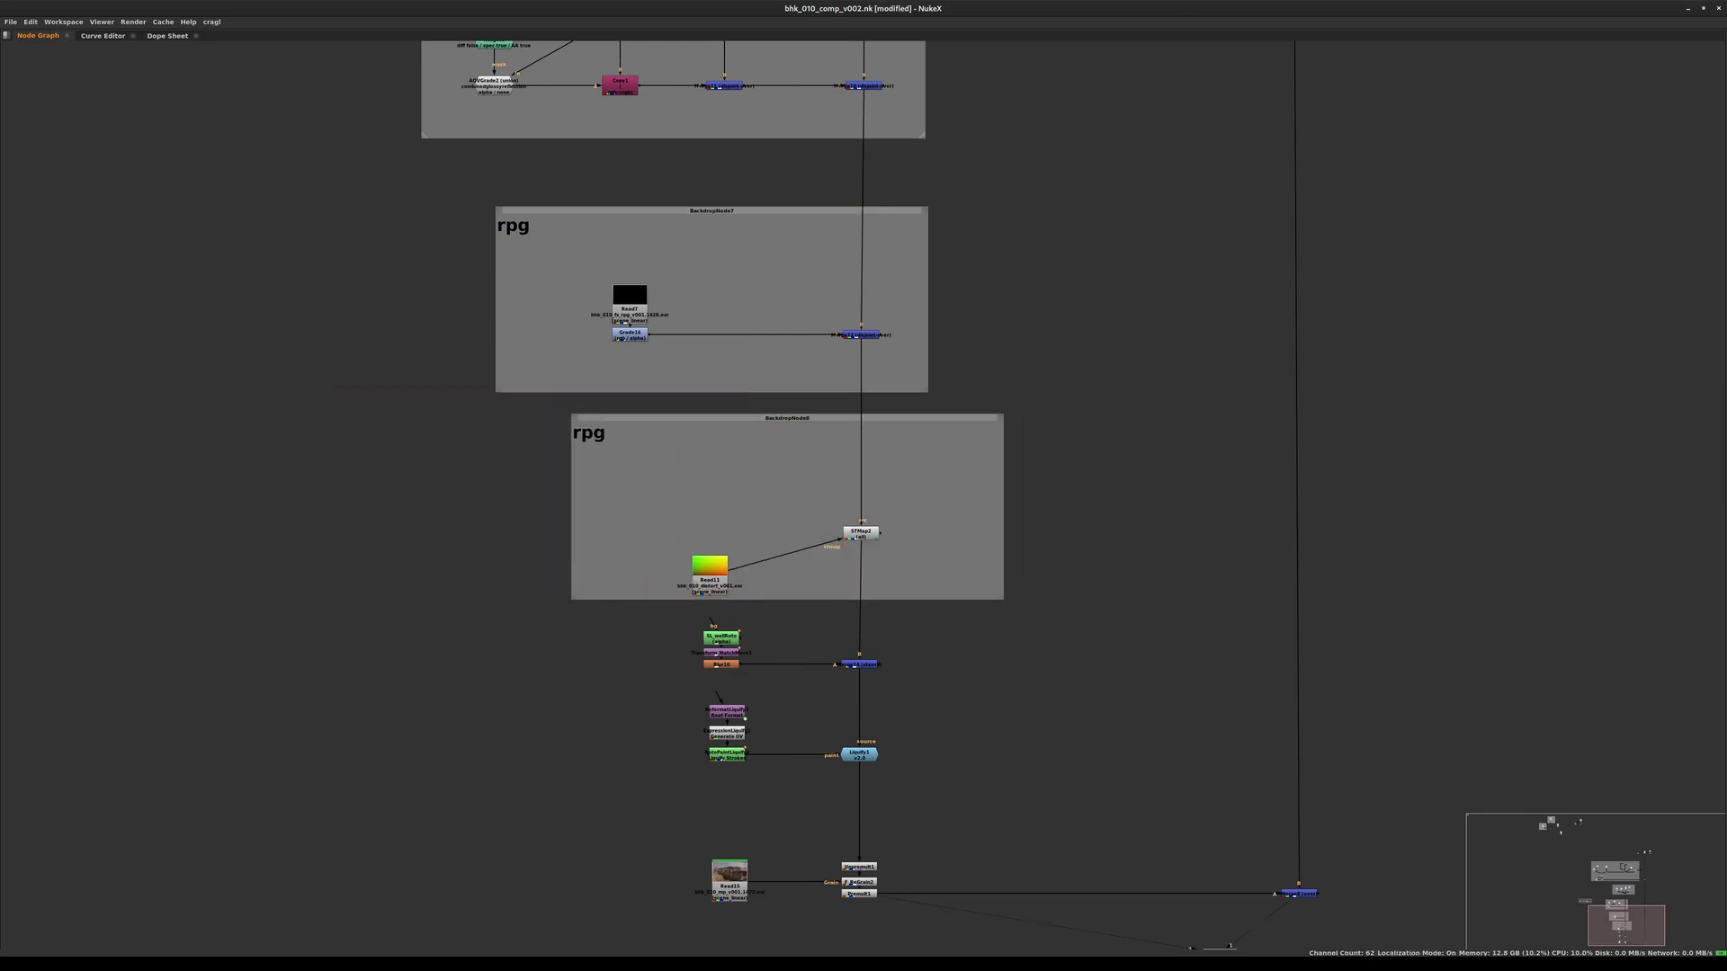
- Level the STMap with its Read node, then shrink the copied backdrop and fit it around both
left_click_drag(861, 533, 860, 571)
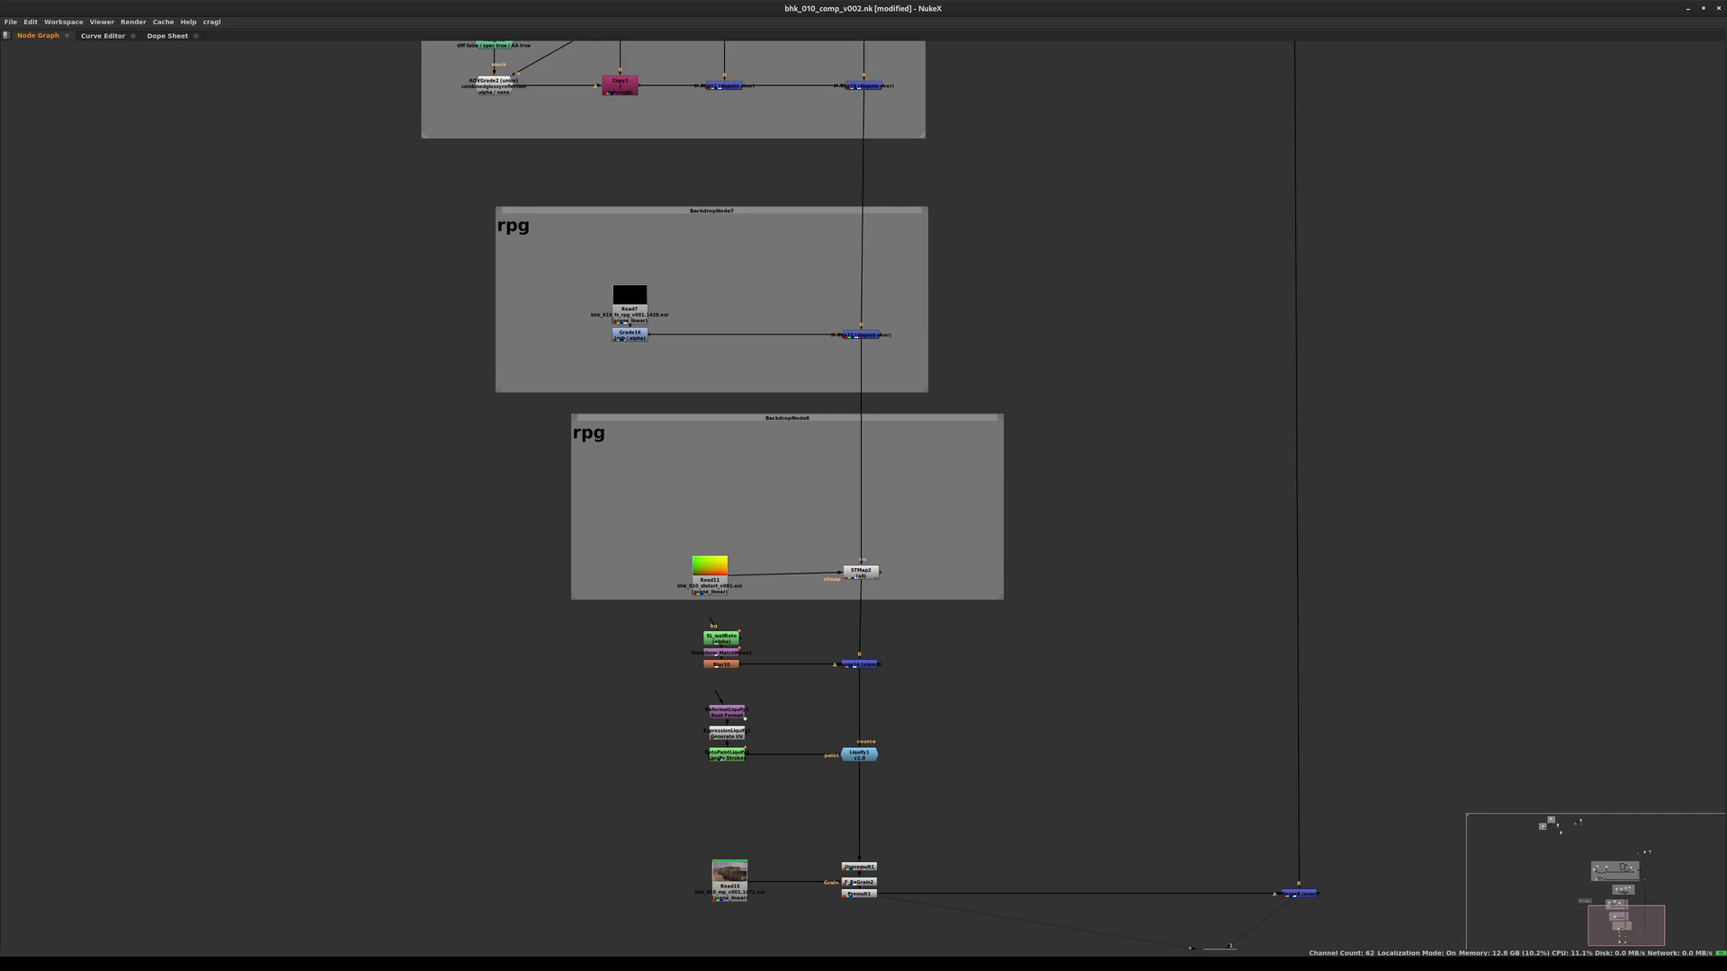
left_click_drag(710, 584, 726, 580)
left_click_drag(1000, 597, 889, 545, "ctrl")
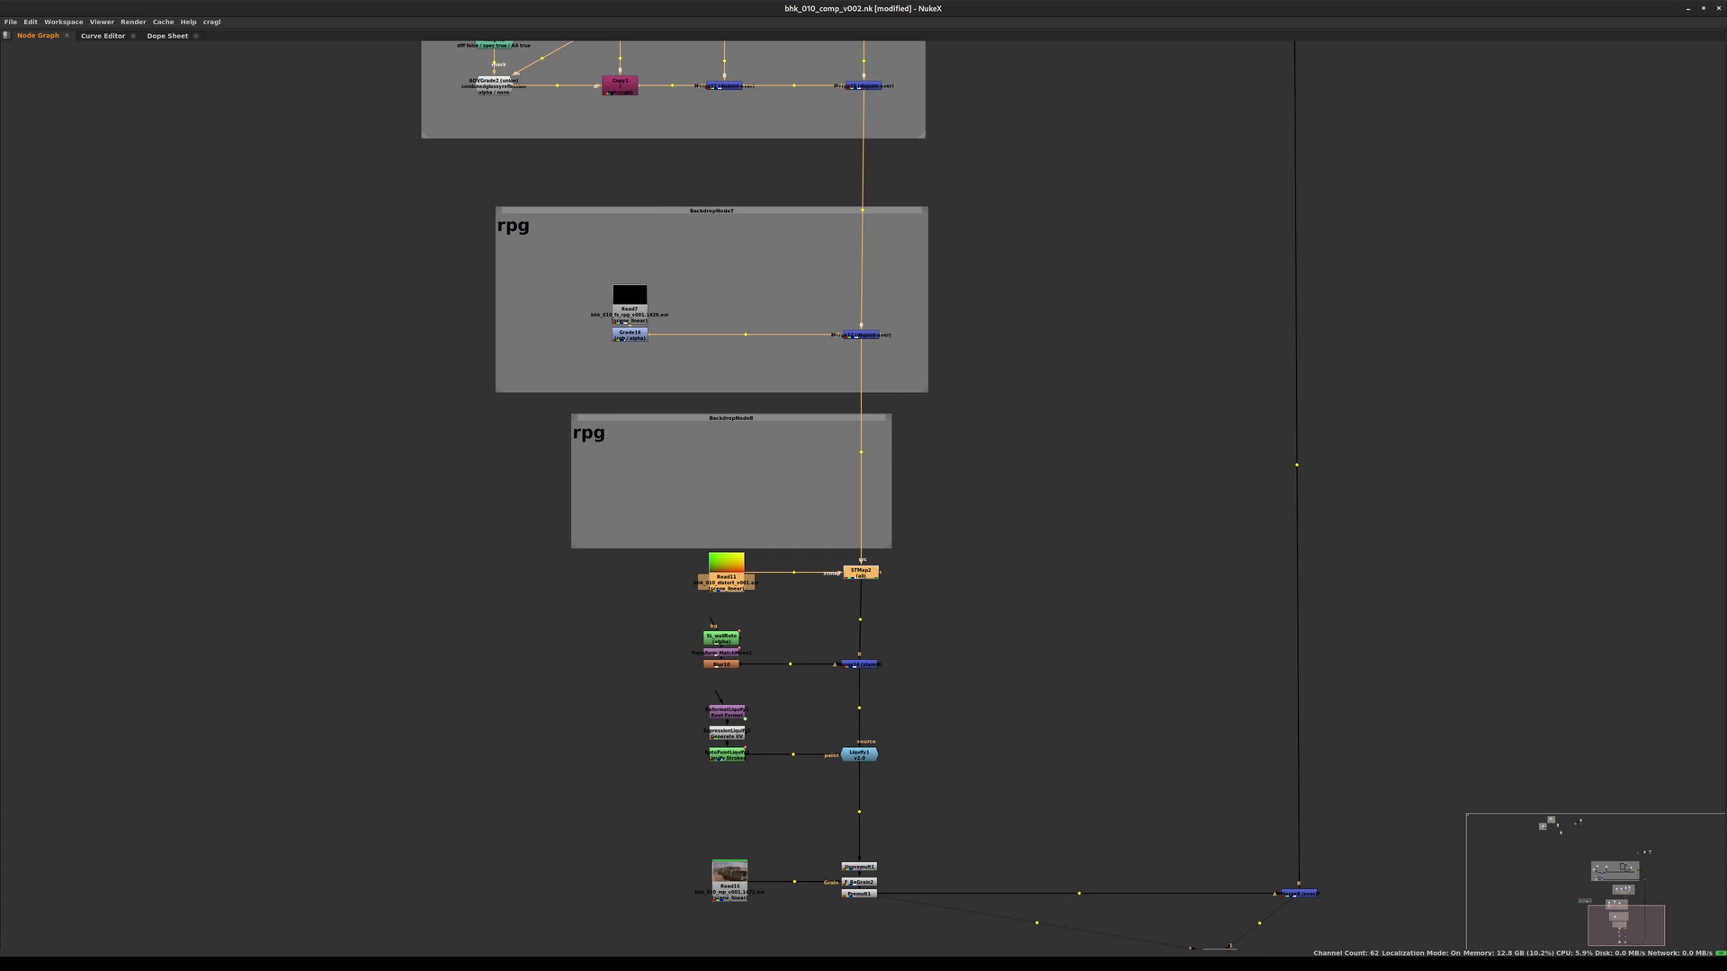
left_click_drag(731, 417, 784, 477)
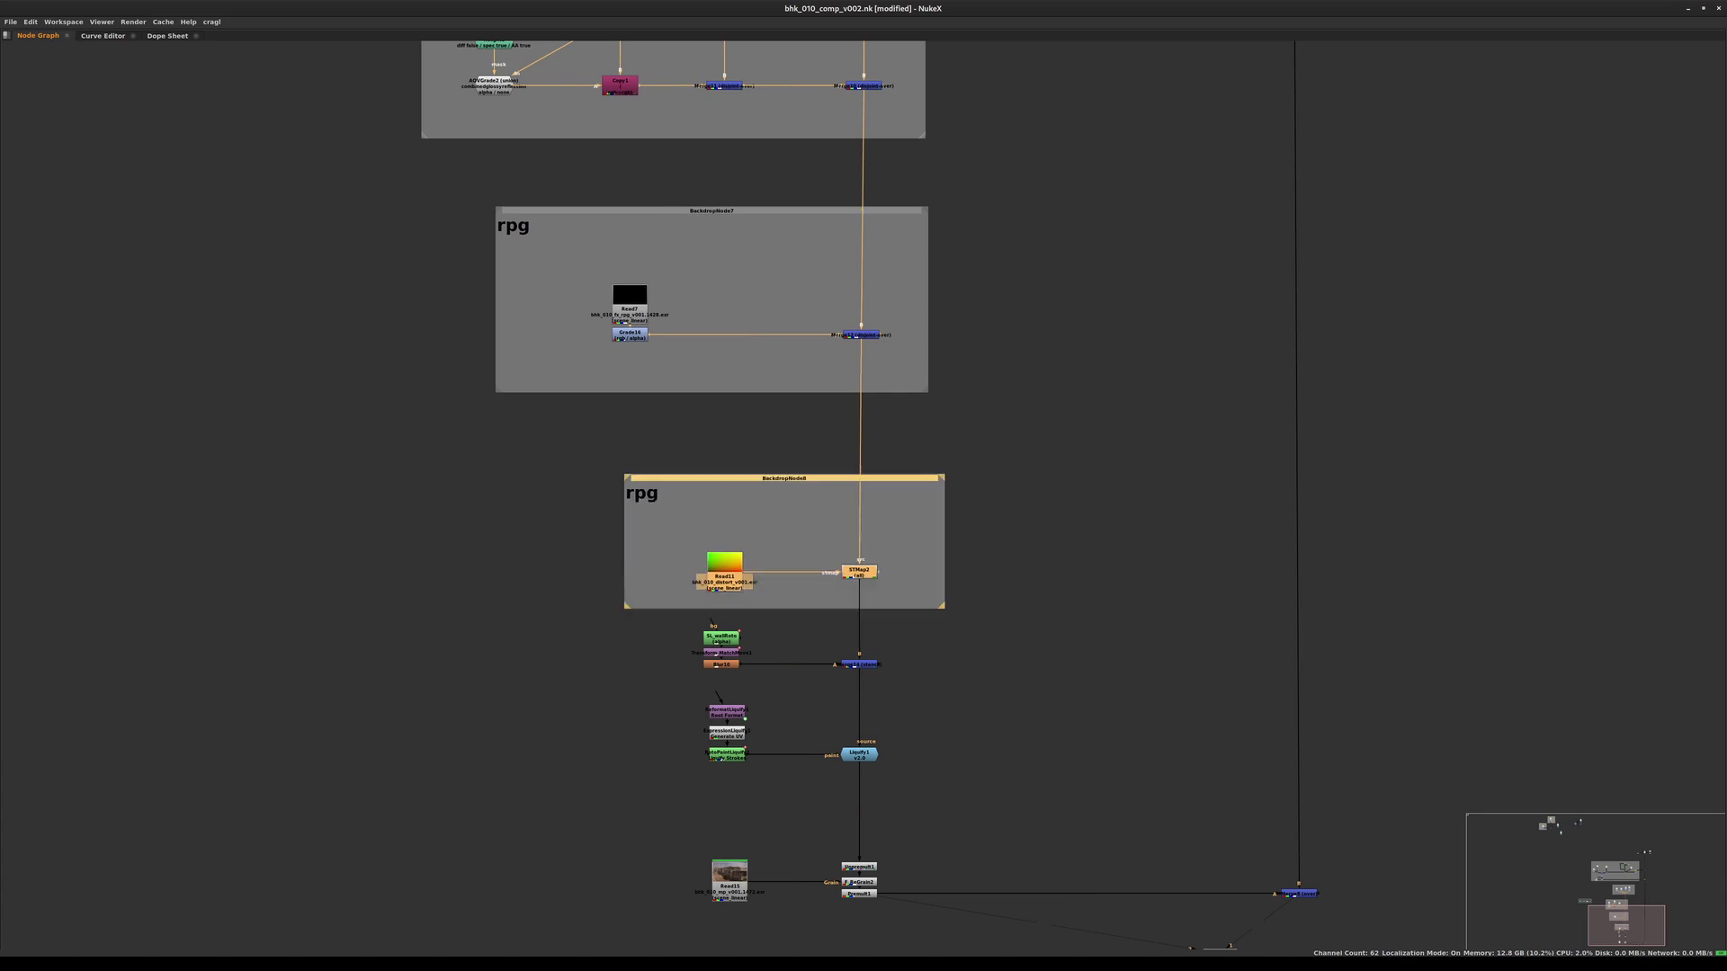
- Label the backdrop around the STMap nodes "distortion"
key("space")
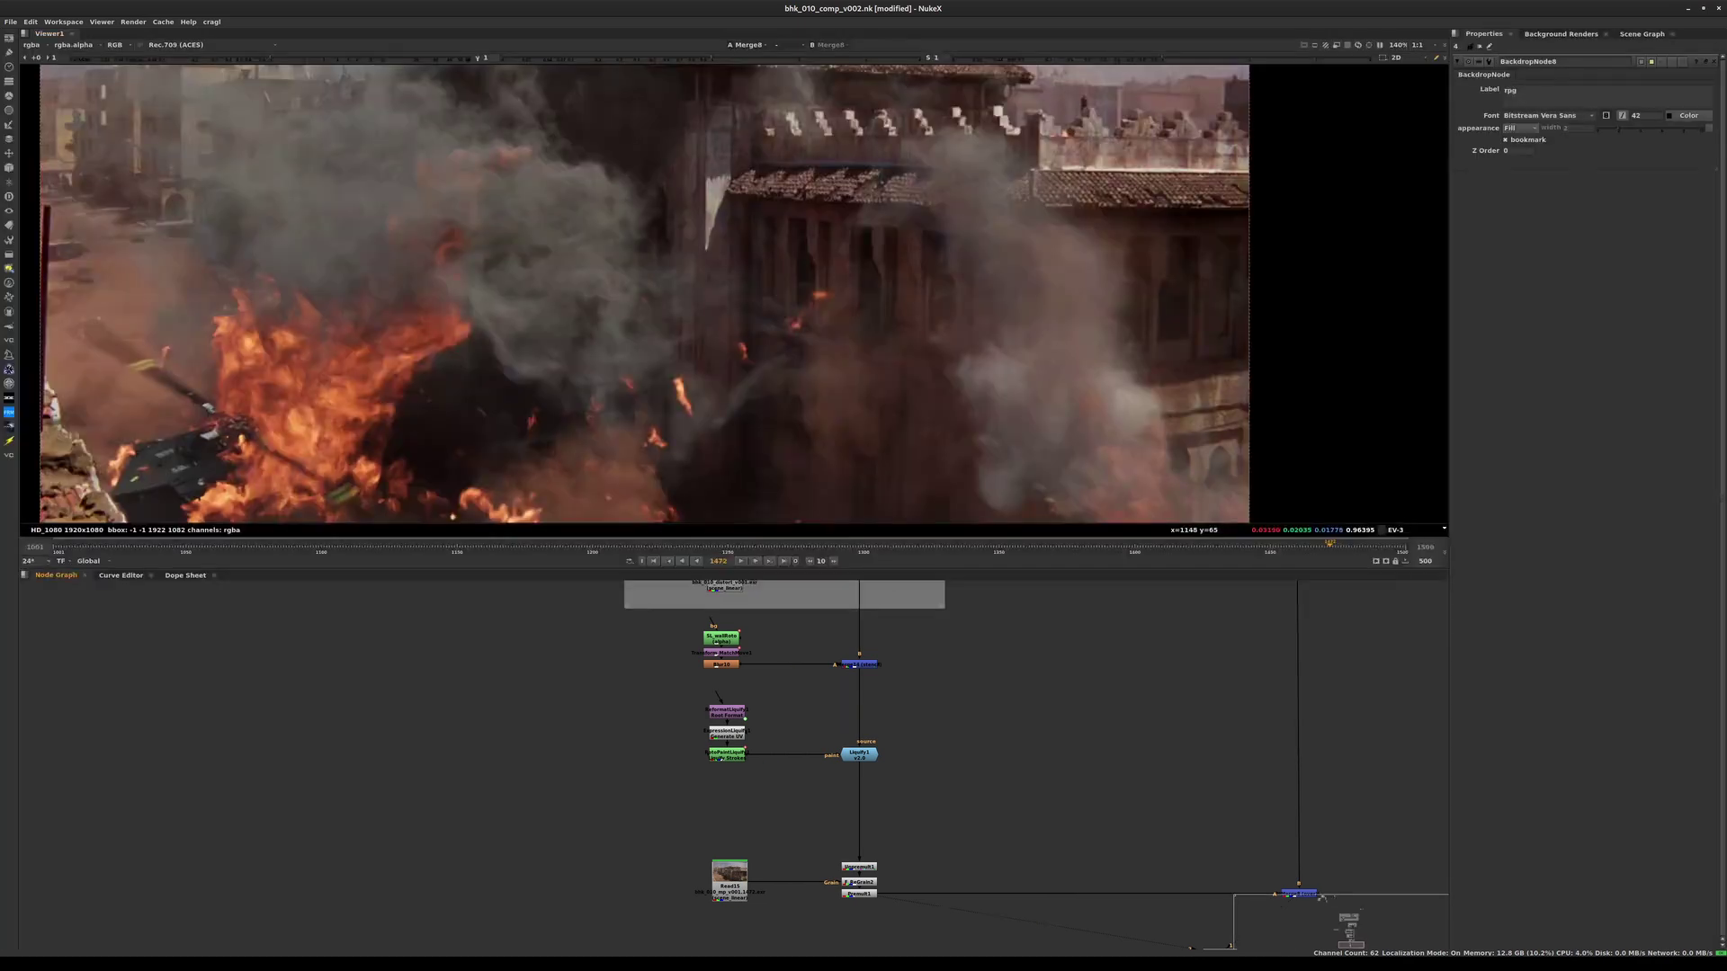
double_click(1510, 91)
type("distortion")
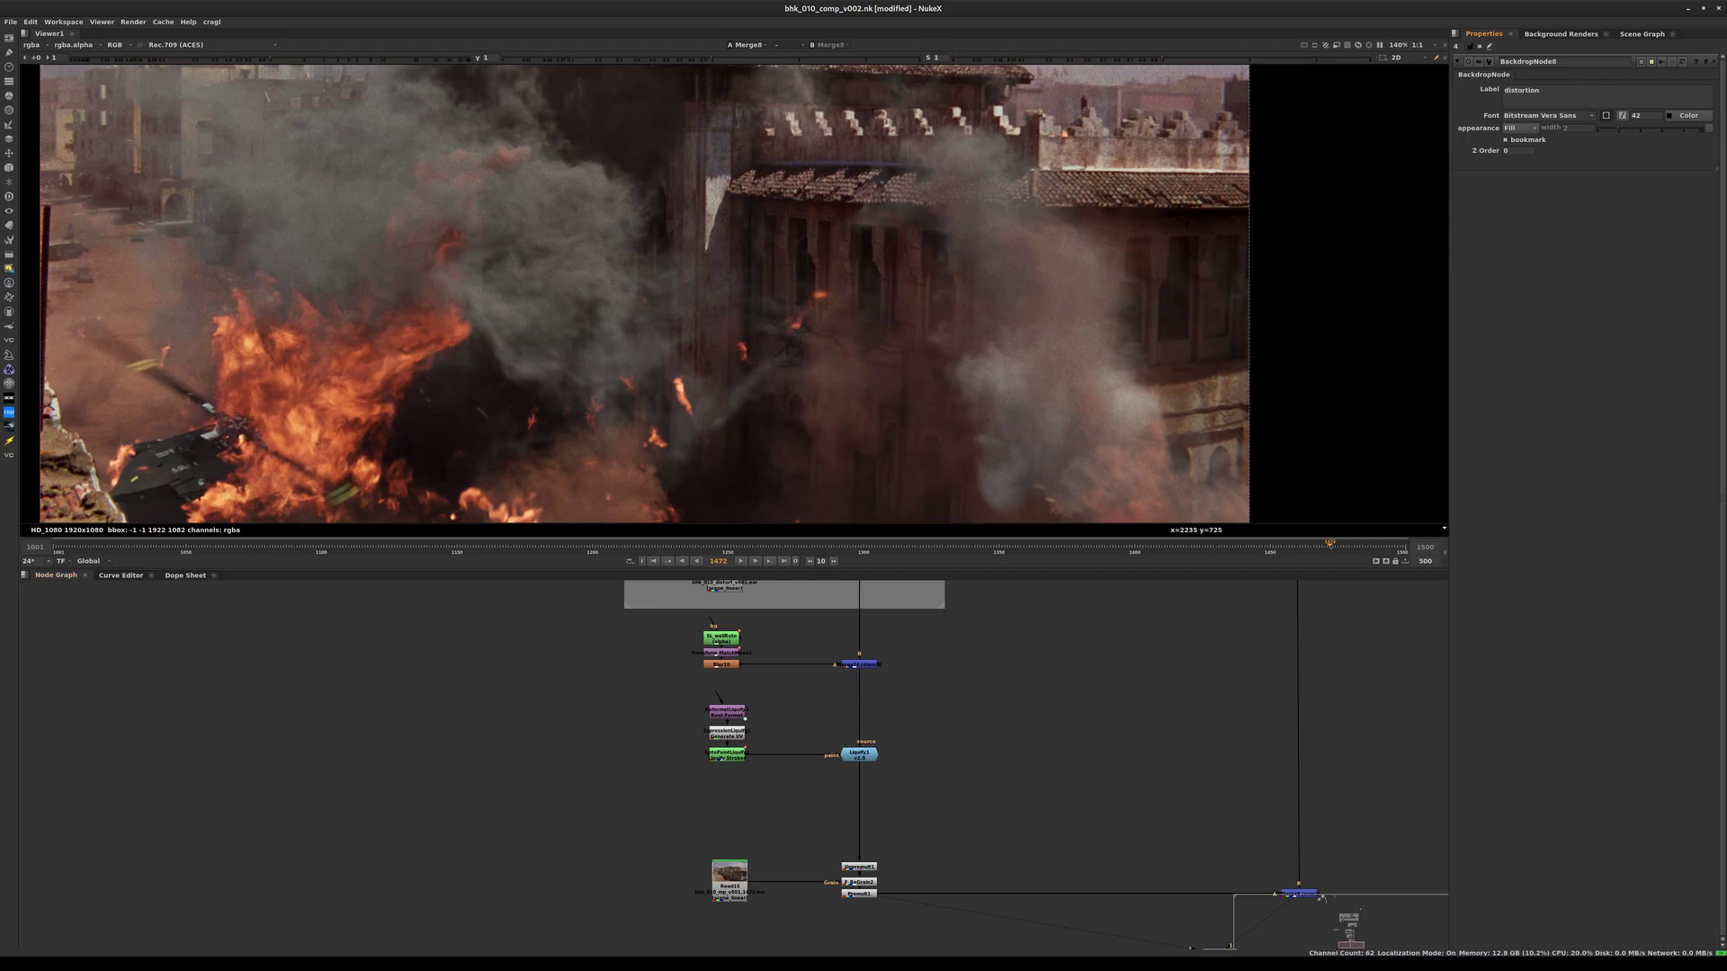
- Space the wall roto, Liquify and grain groups further apart down the tree, keeping the final Merge and Viewer with the grain nodes
middle_click_drag(1035, 692, 1049, 734)
key("space")
middle_click_drag(1017, 431, 1031, 777)
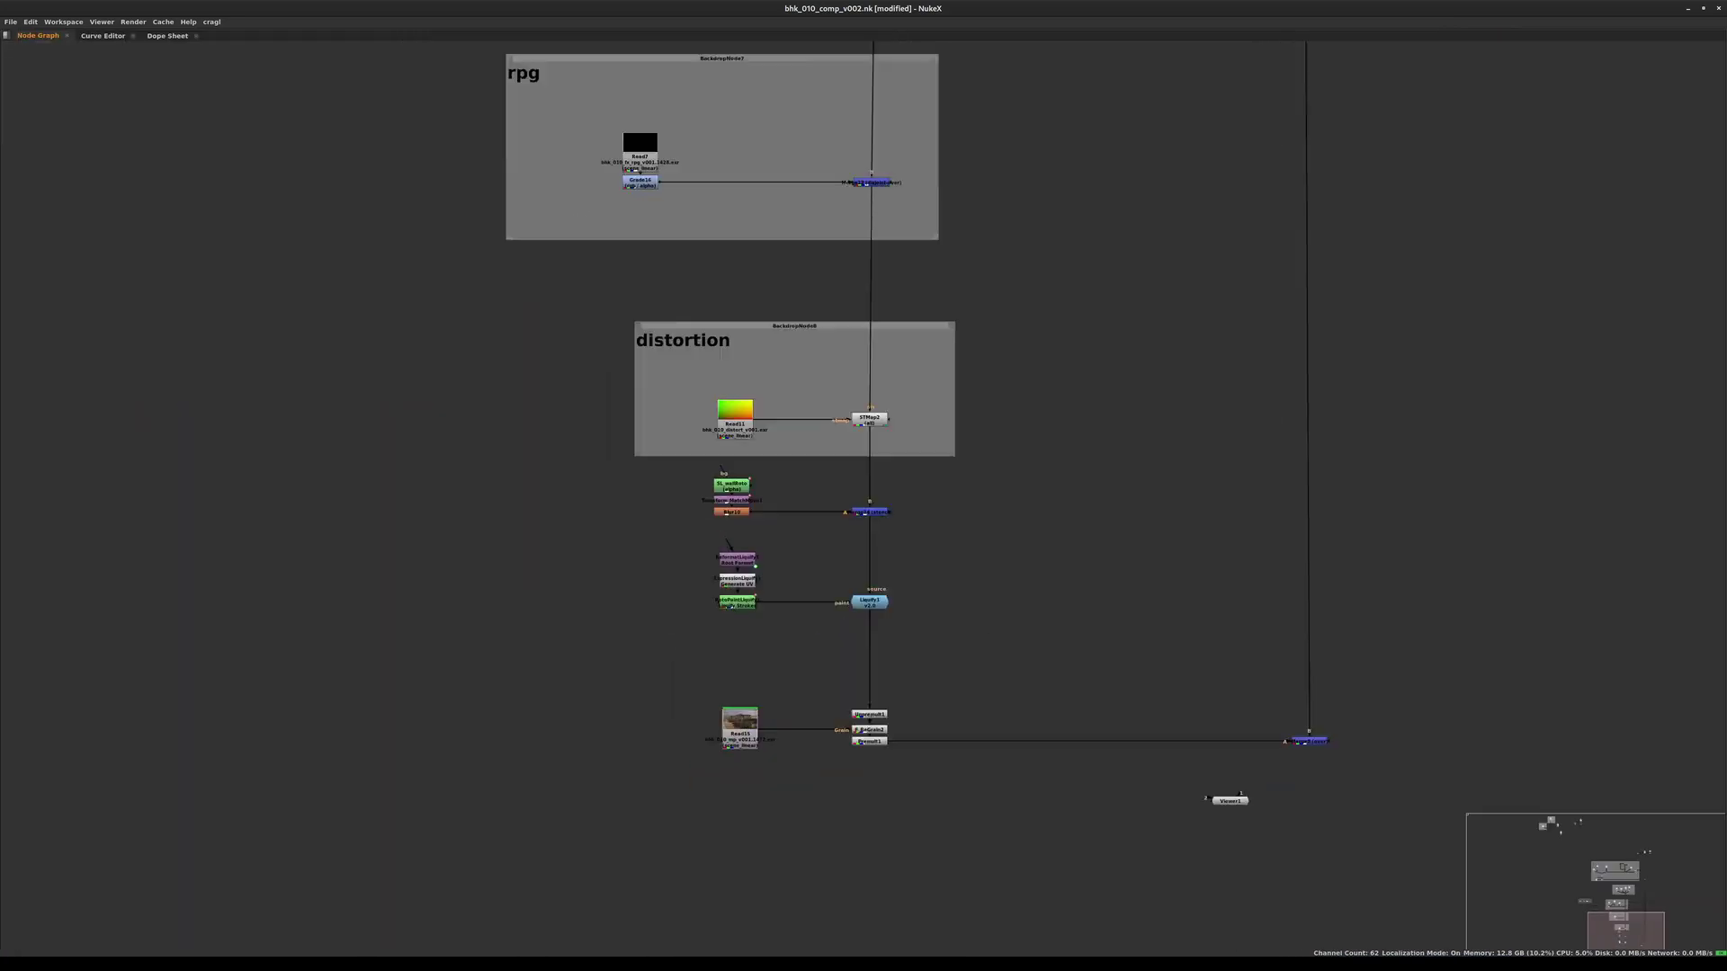
middle_click_drag(810, 719, 849, 622)
left_click_drag(617, 372, 1369, 709)
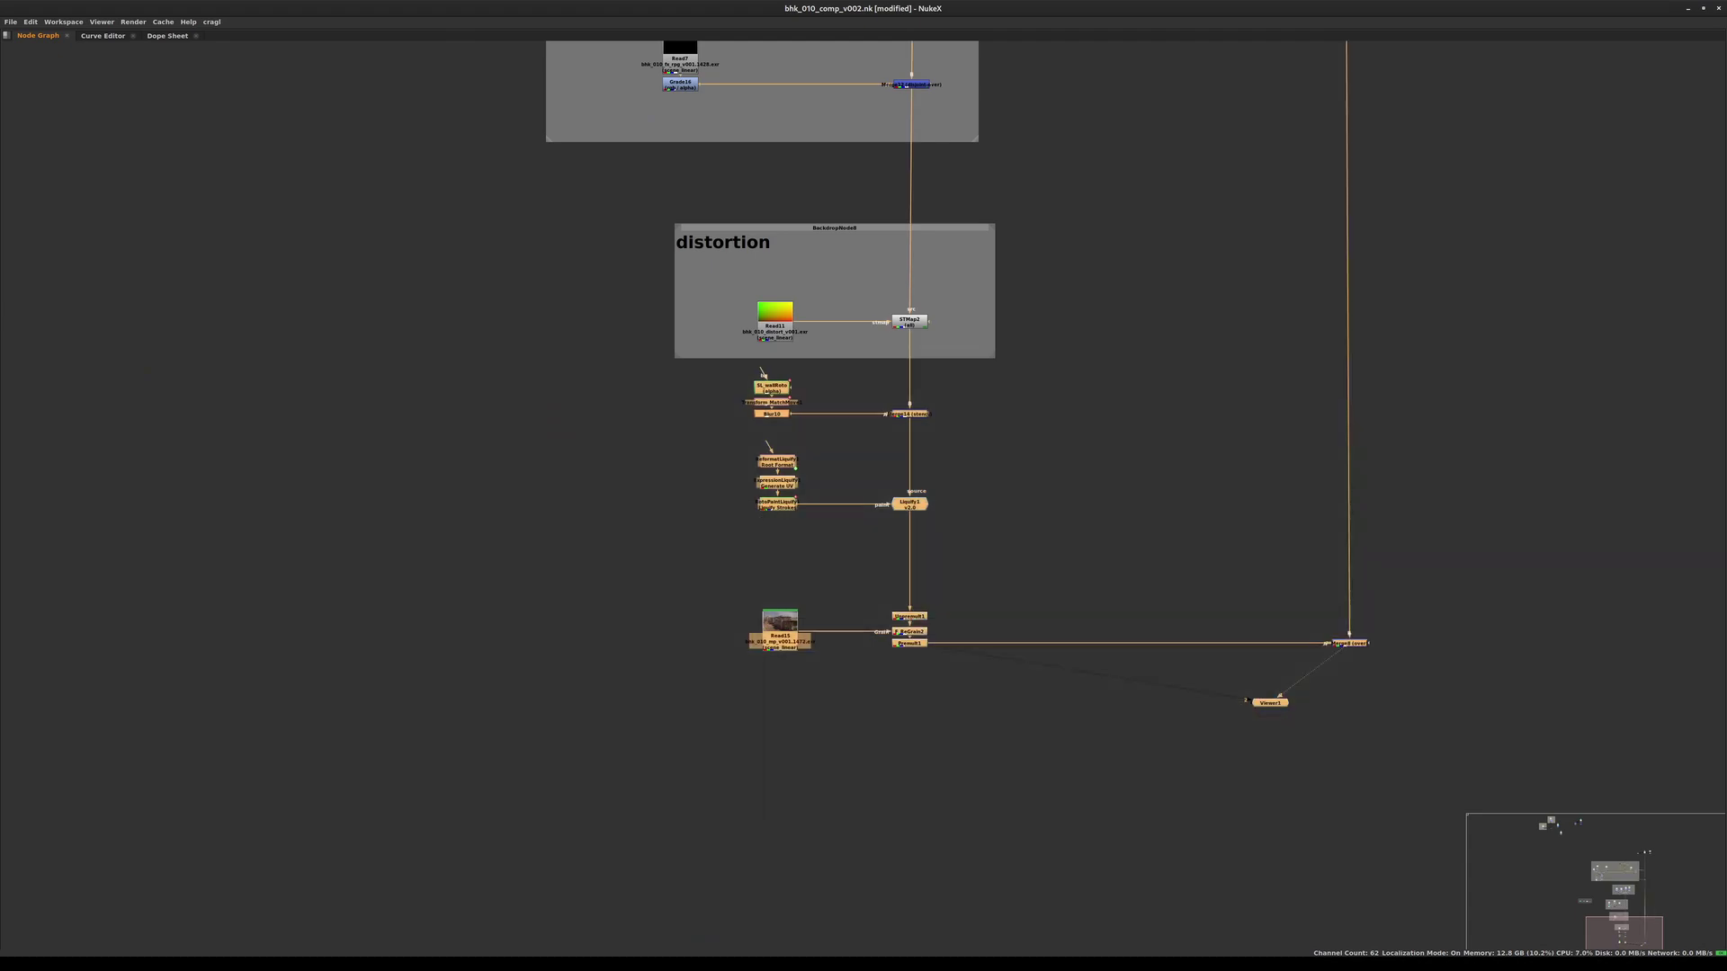
mouse_move(910, 504)
left_mouse_down()
mouse_move(894, 595)
mouse_move(909, 655)
left_mouse_up()
left_click(558, 600)
mouse_move(559, 599)
left_mouse_down()
mouse_move(704, 623)
mouse_move(1532, 882)
left_mouse_up()
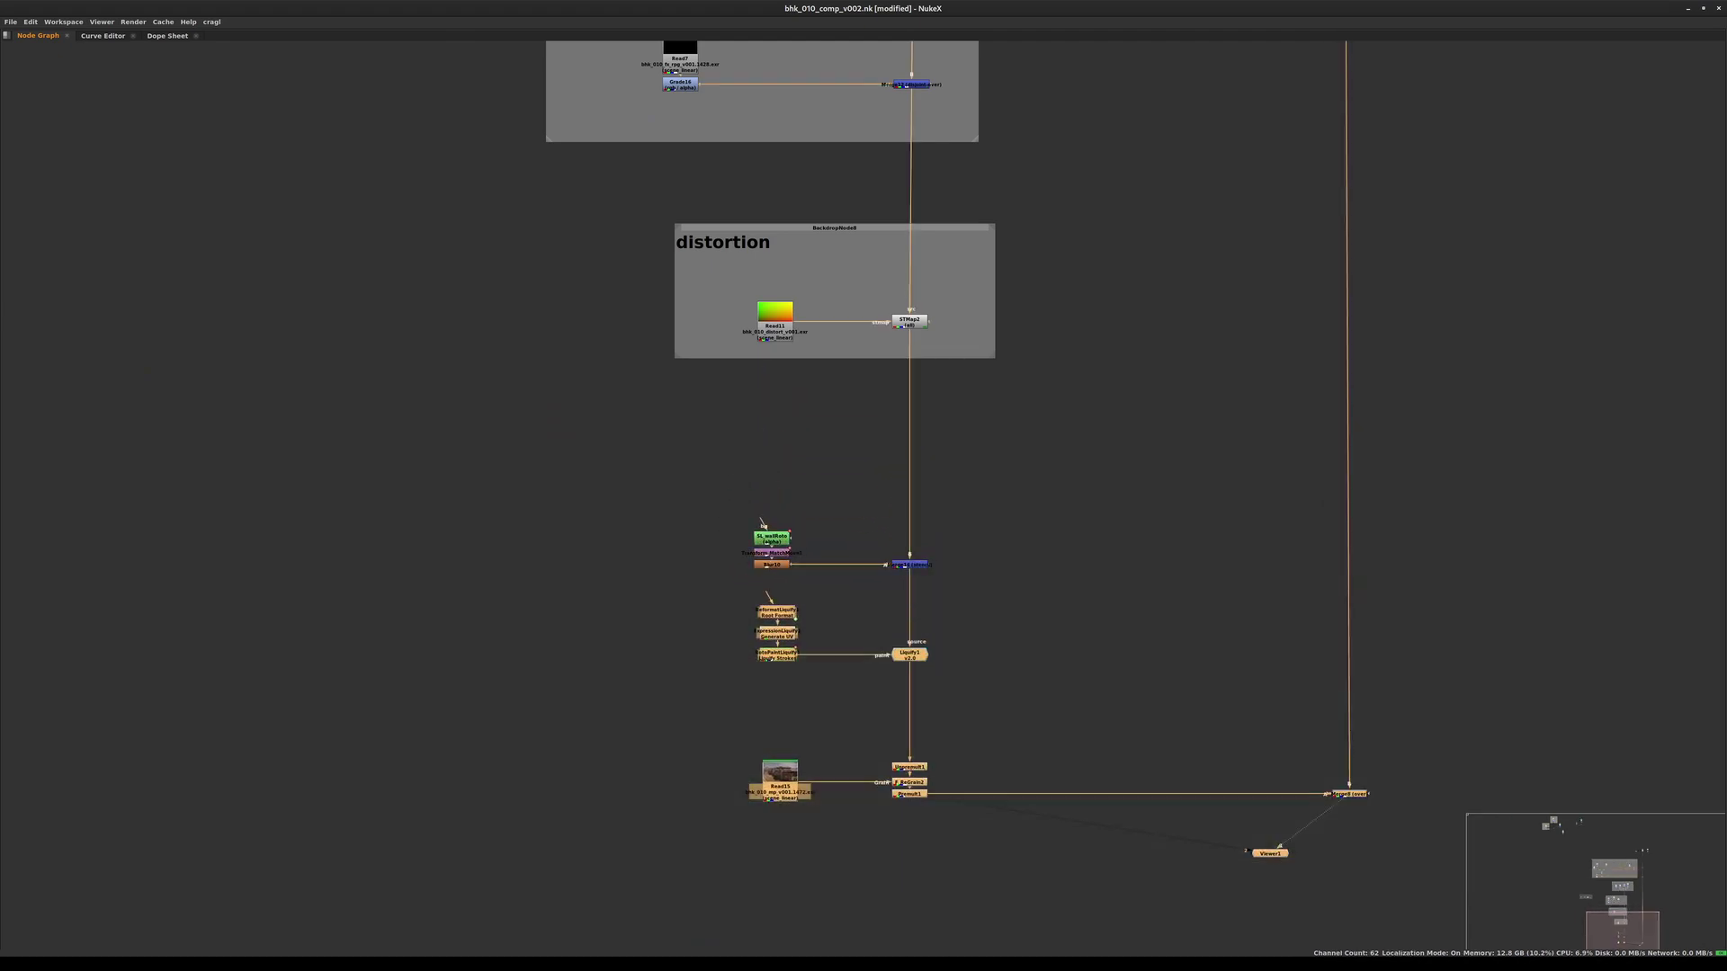
left_click_drag(1270, 853, 1273, 778)
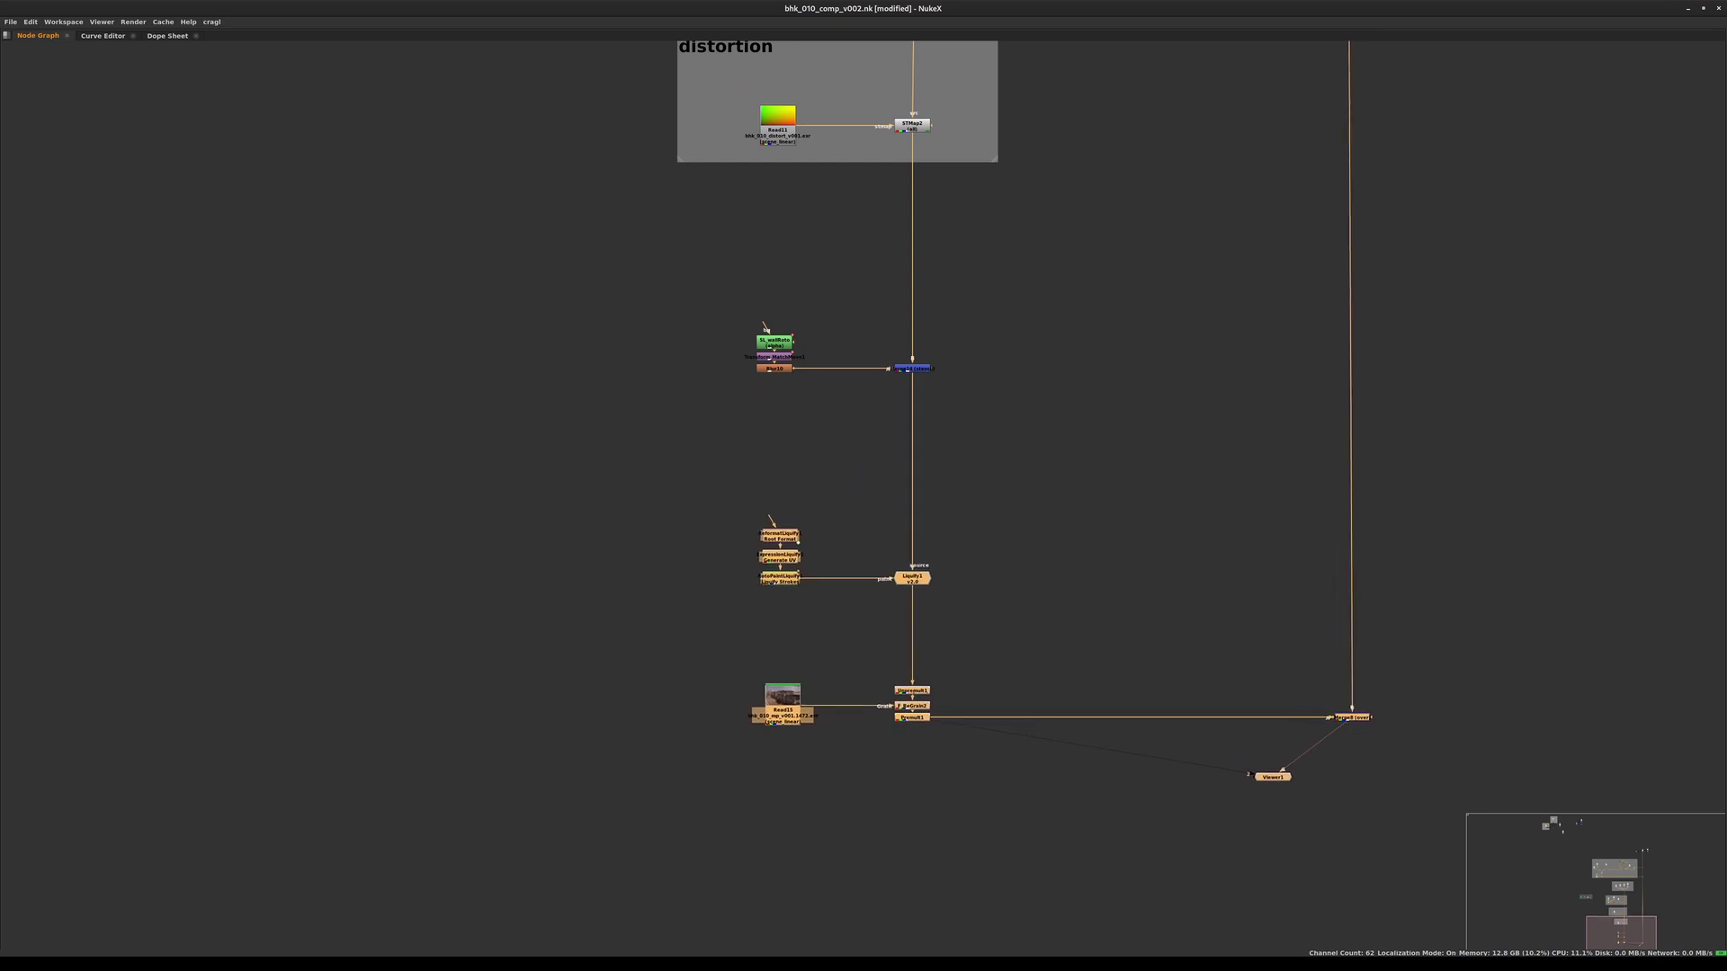
left_click_drag(680, 640, 1600, 812)
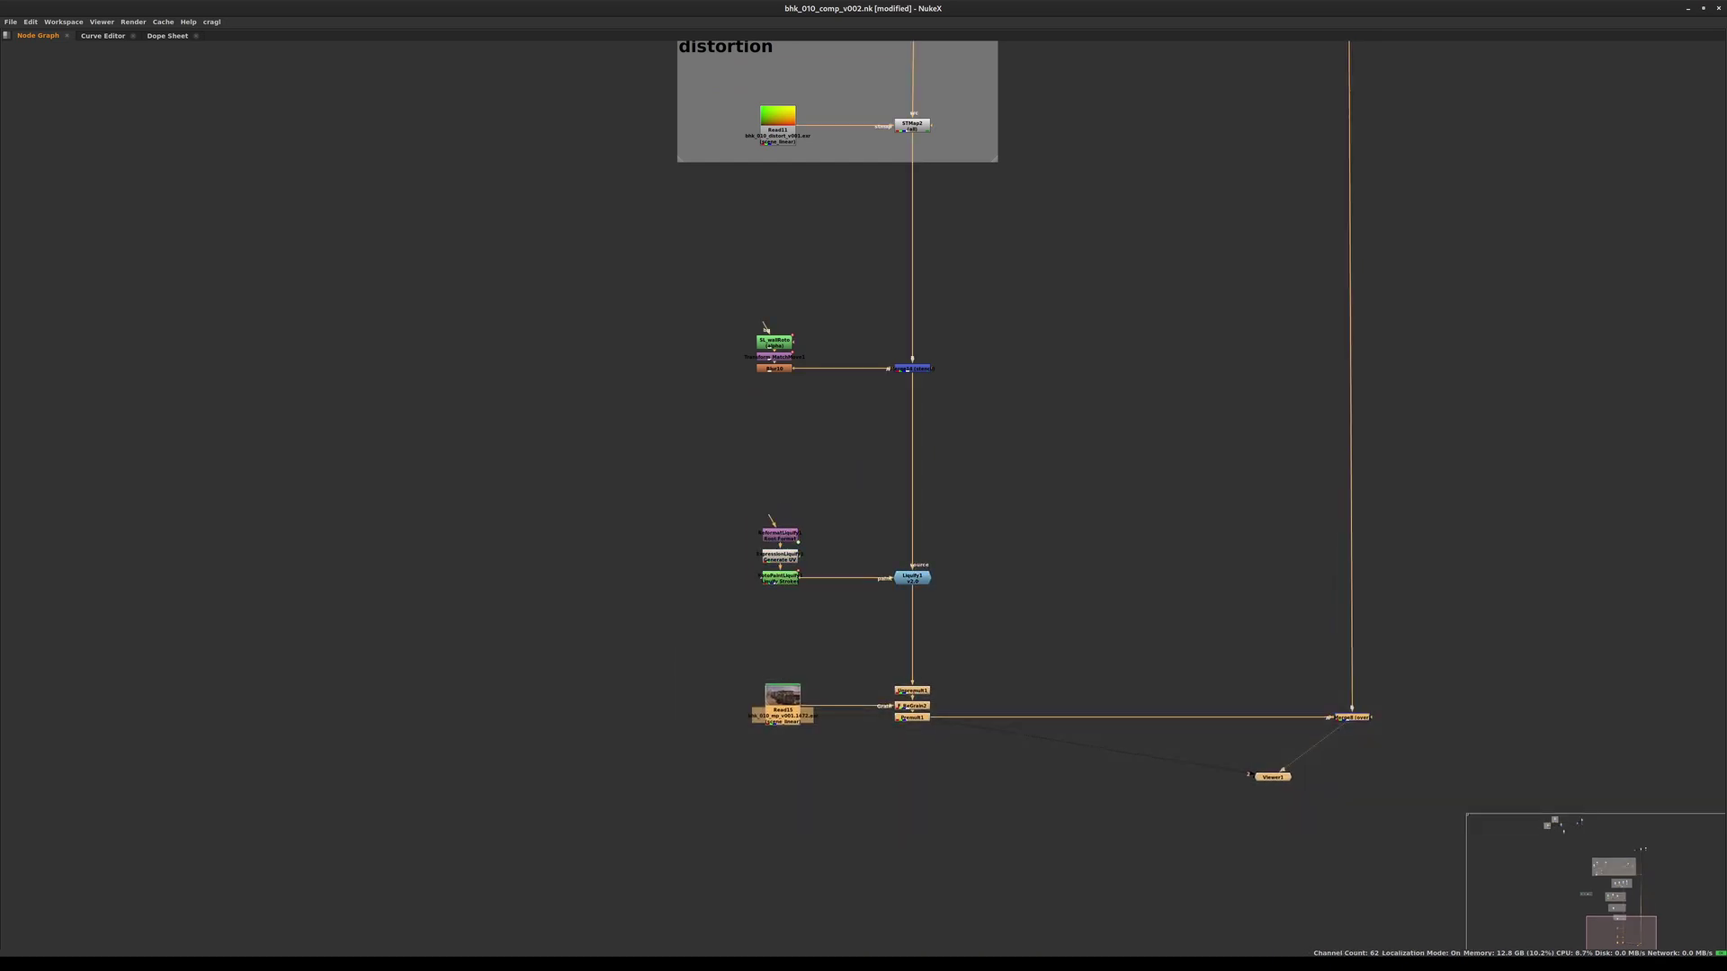
left_click_drag(1273, 777, 1273, 869)
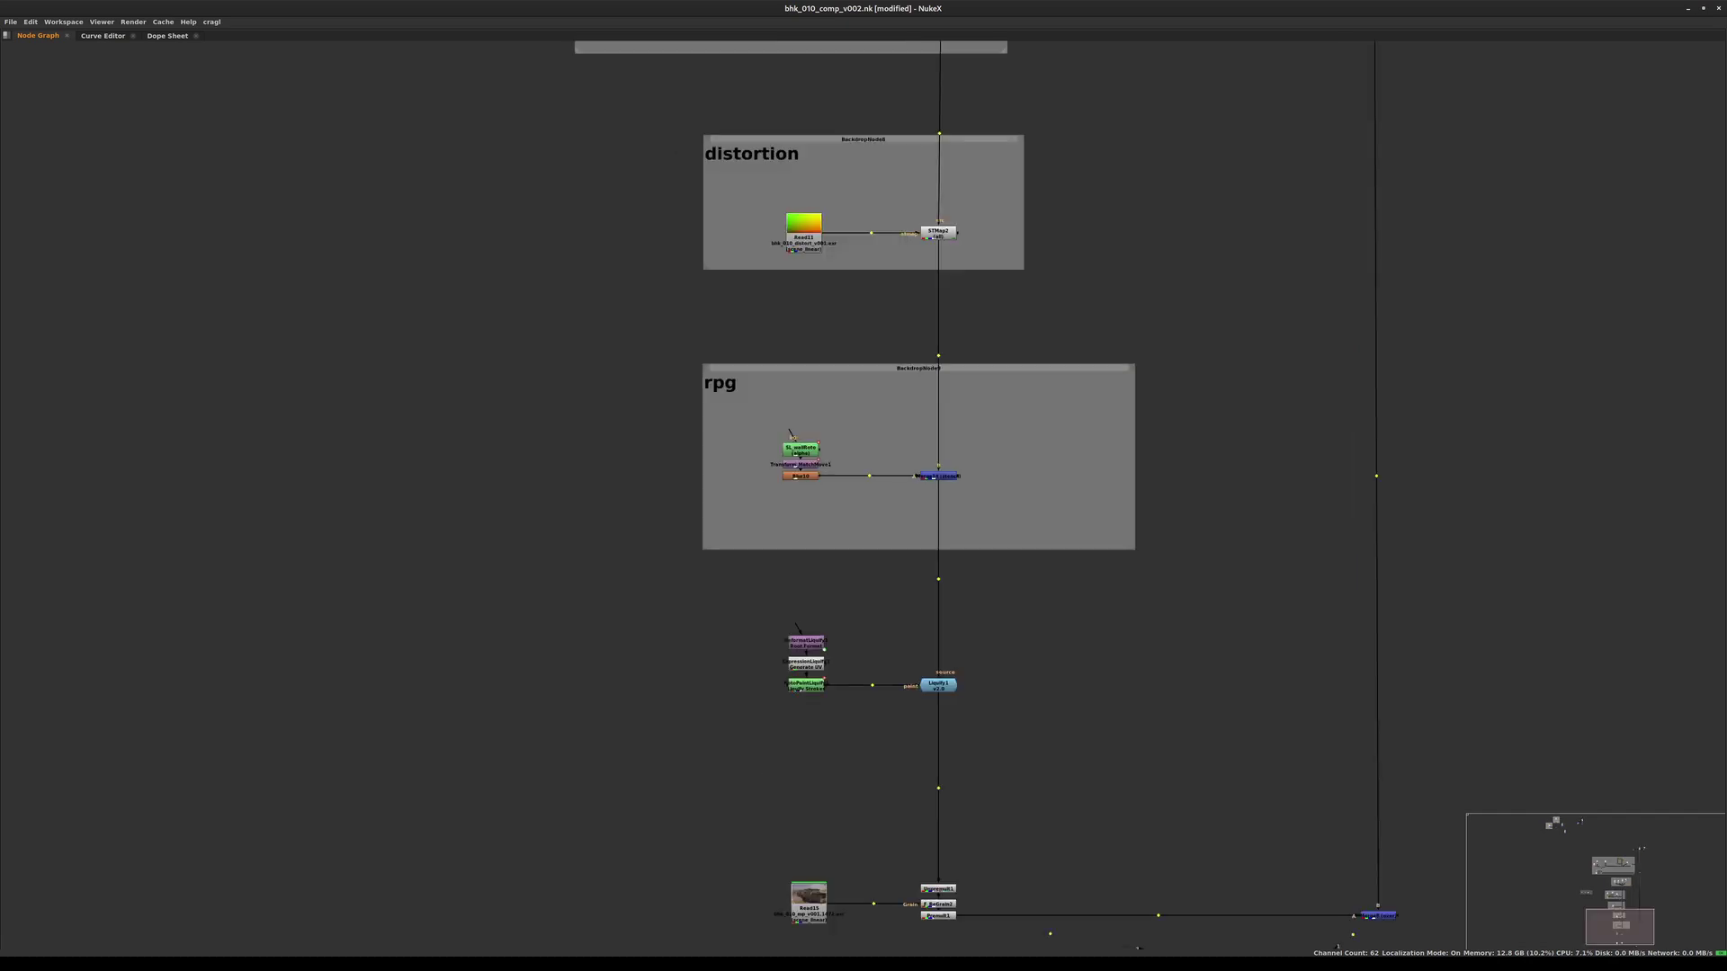
- Shrink the rpg backdrop copy around the wall roto nodes to fit them and label it "wallRoto"
left_click_drag(1134, 550, 1025, 519)
left_click(1150, 461)
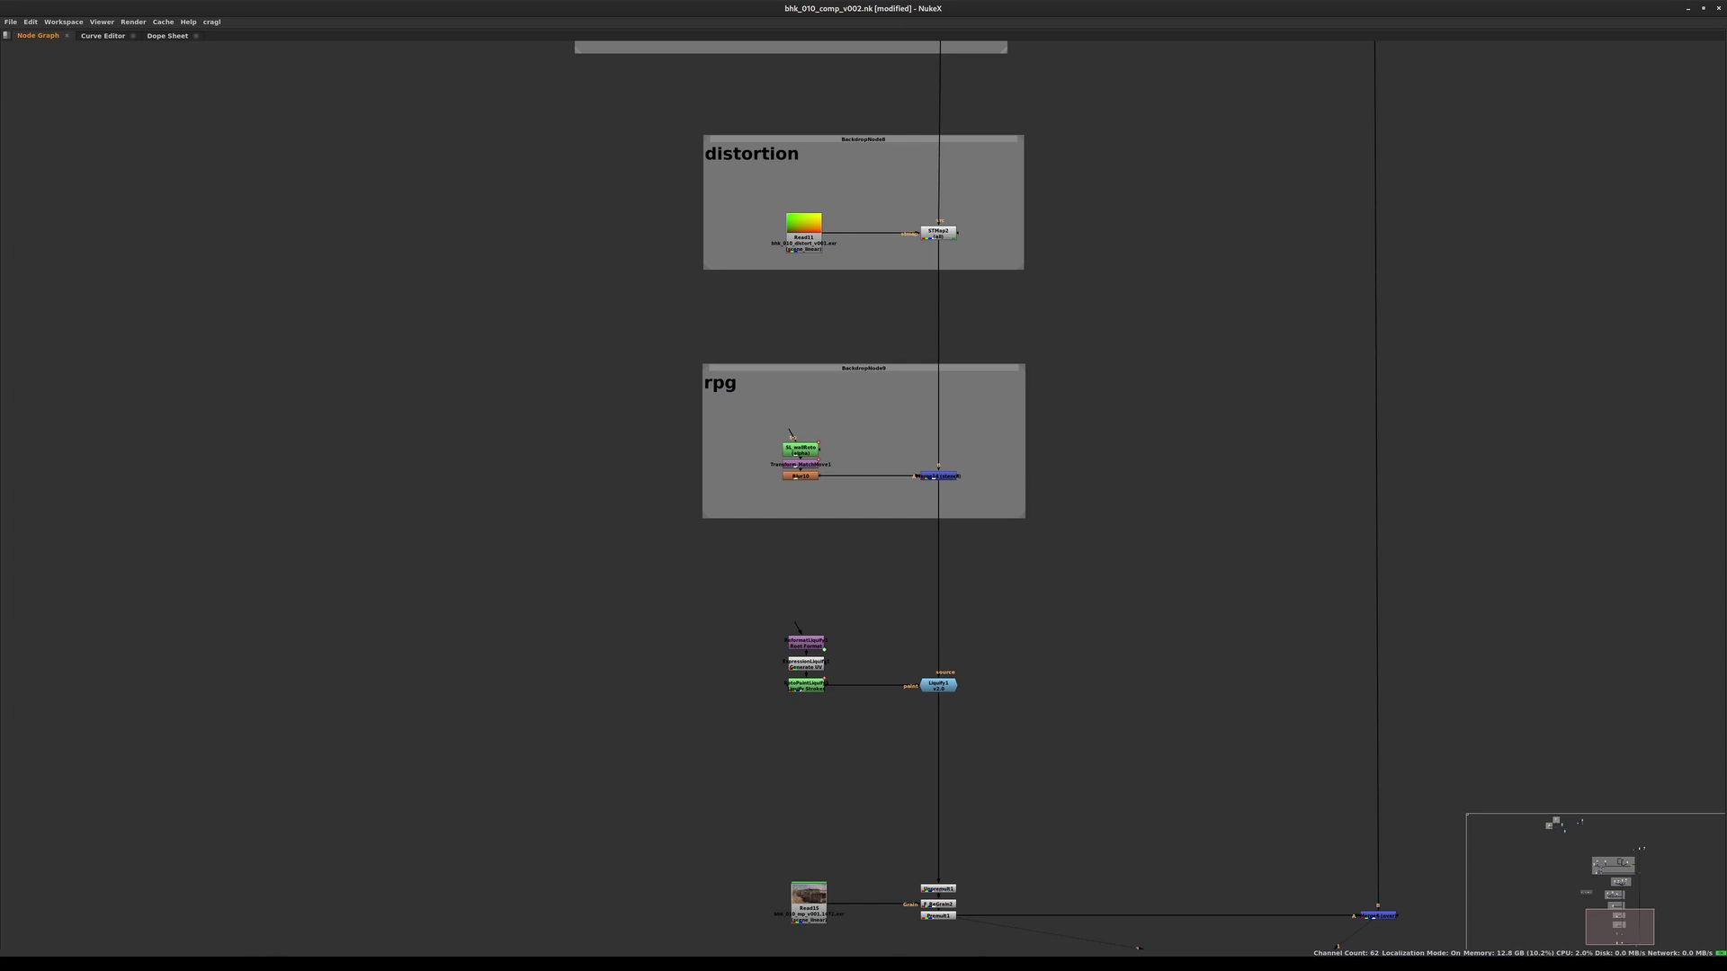
double_click(864, 368)
double_click(1510, 90)
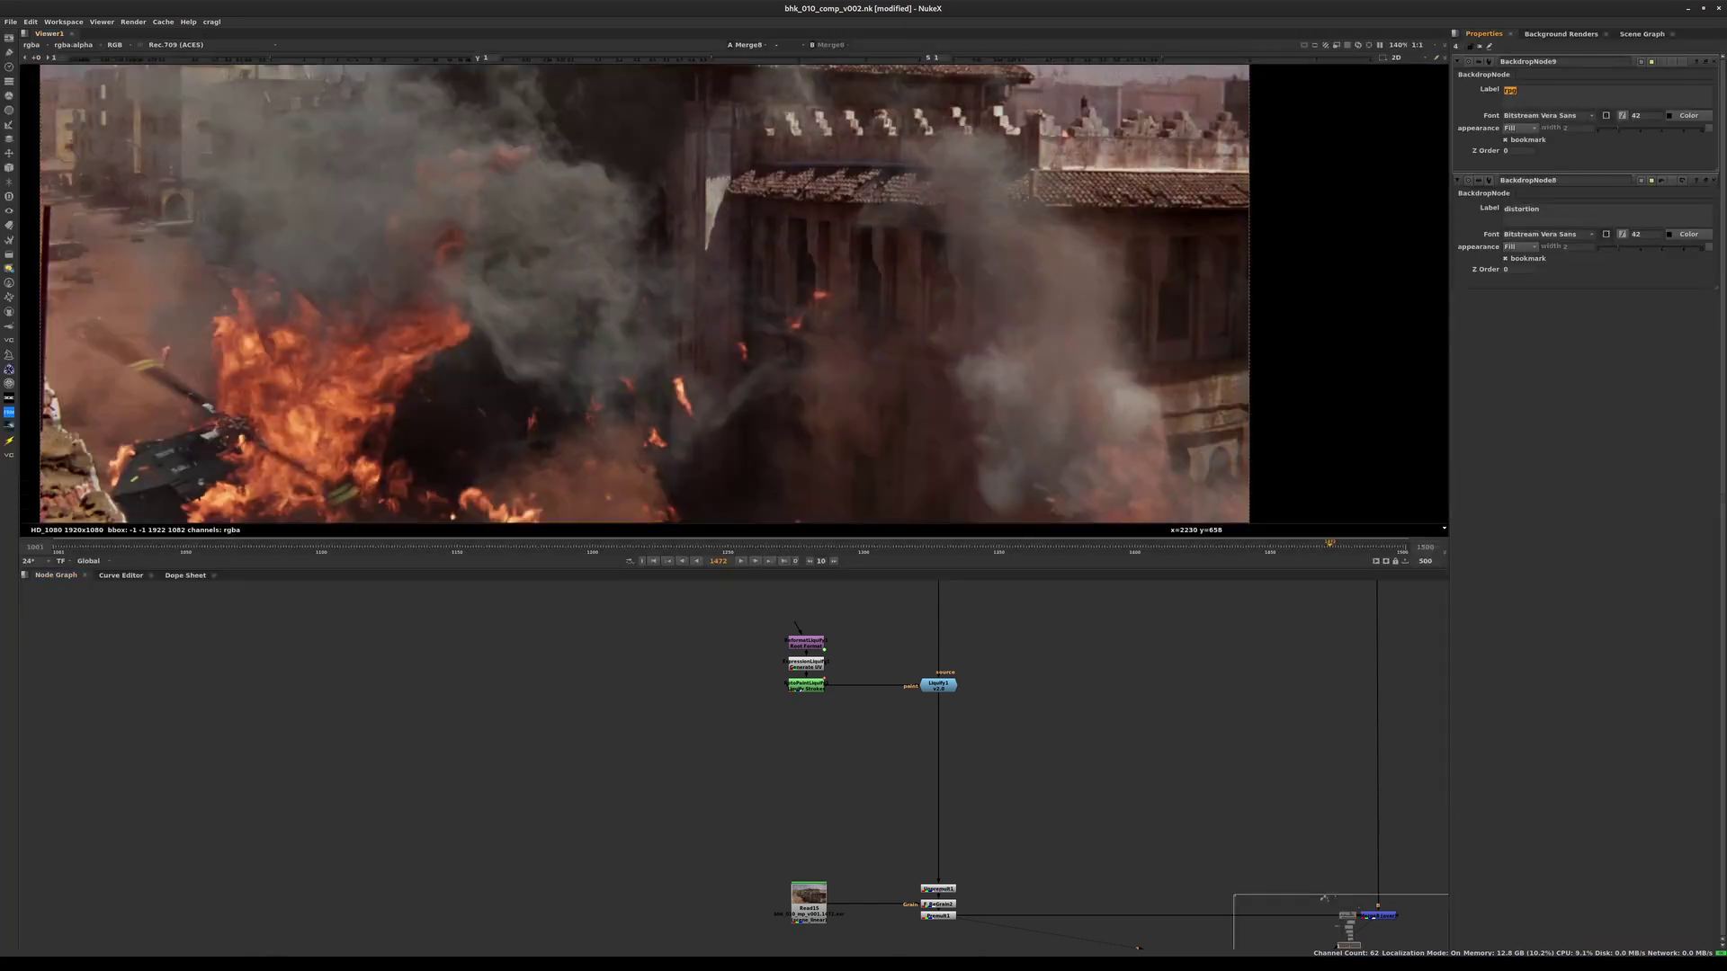
type("wallRoto")
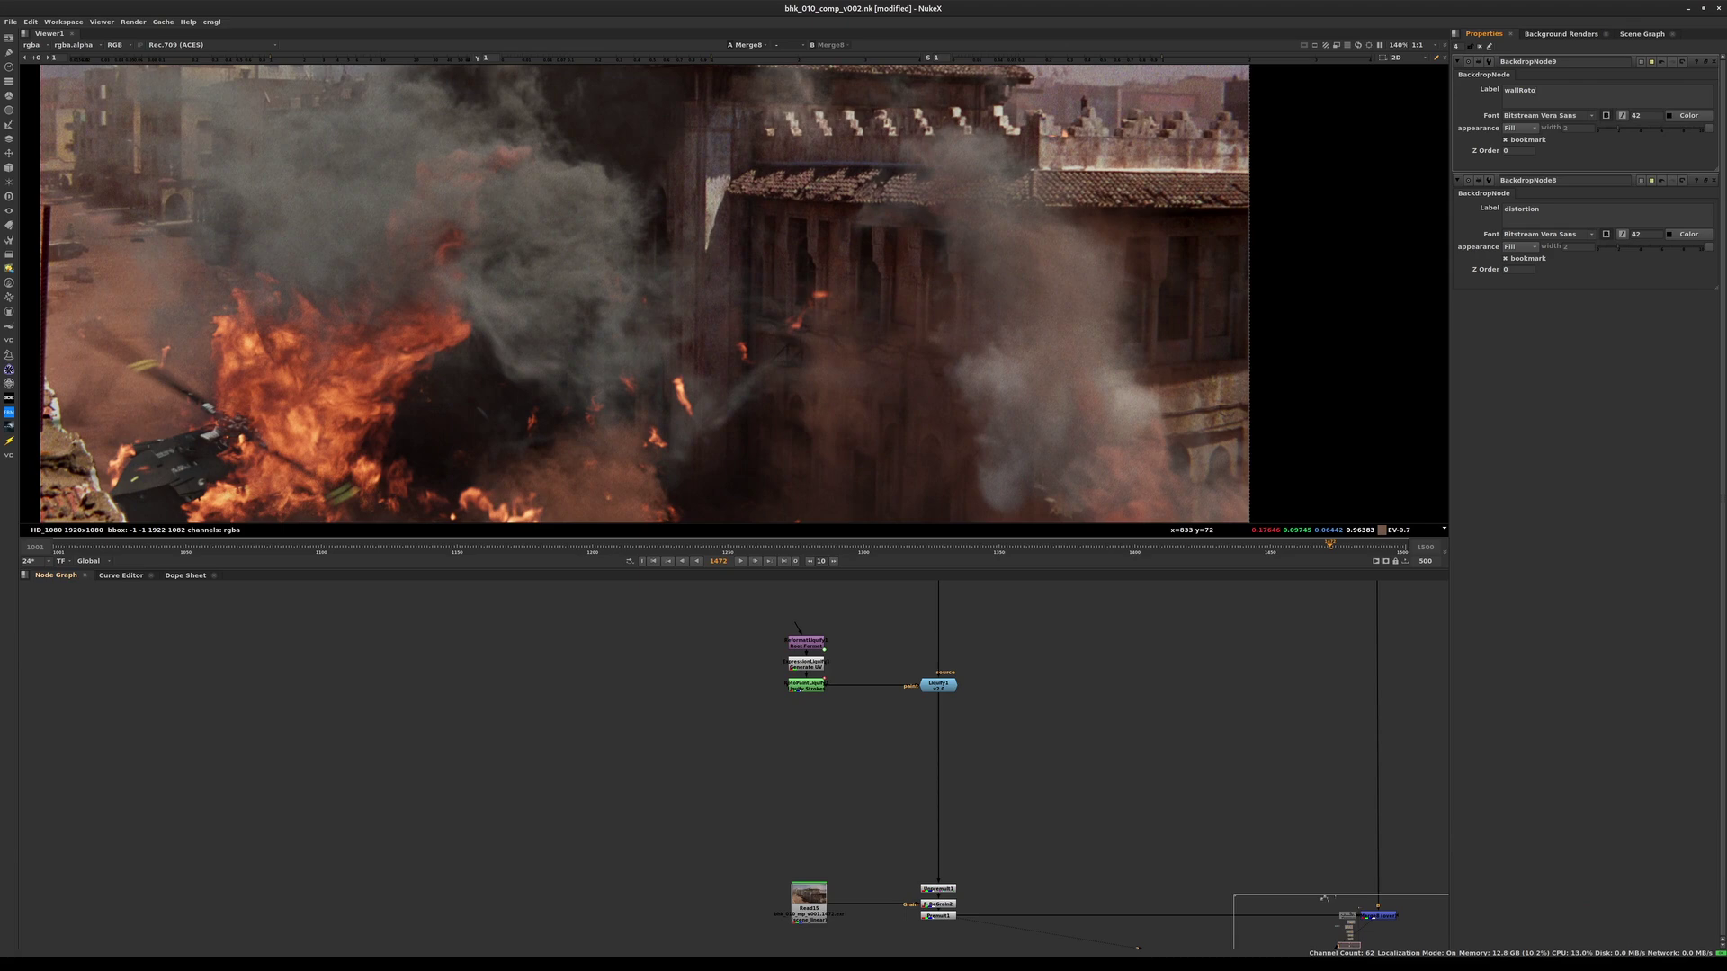
- Place a copy of the rpg backdrop around the Liquify nodes, shrink it to fit and label it "liquify"
mouse_move(702, 629)
middle_mouse_down()
mouse_move(627, 820)
mouse_move(654, 843)
mouse_move(647, 740)
middle_mouse_up()
left_click_drag(552, 715, 1097, 866)
left_click(1137, 855)
key("ctrl+v")
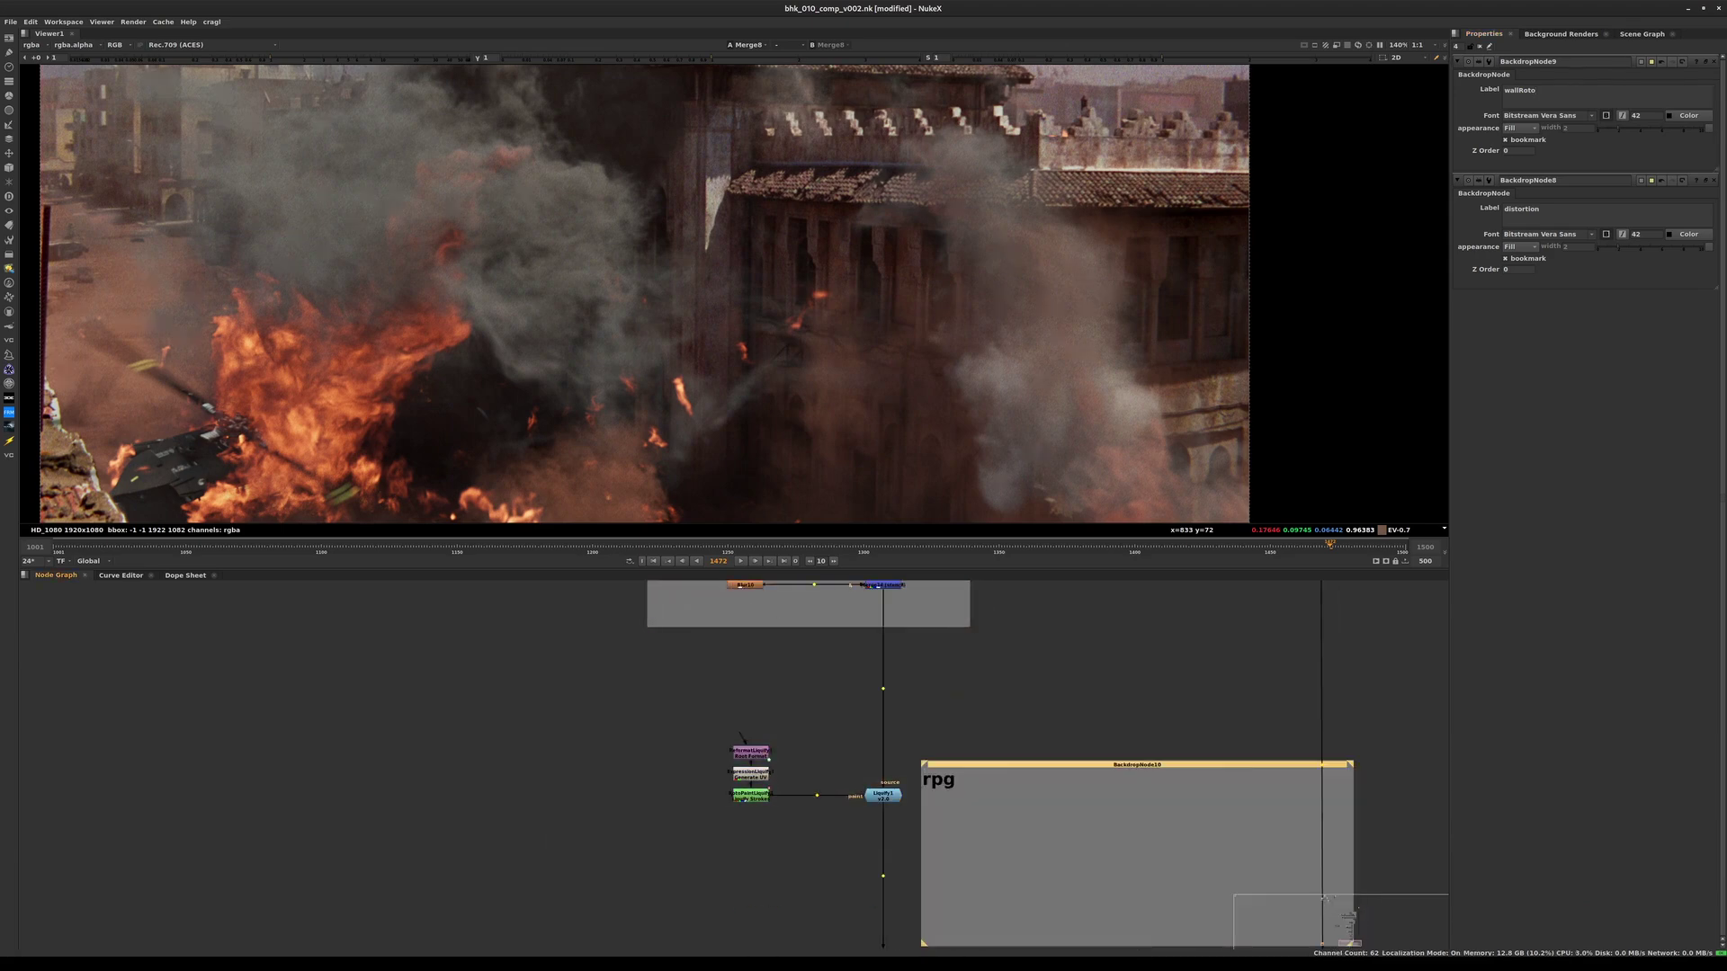
mouse_move(1159, 764)
left_mouse_down()
mouse_move(836, 689)
mouse_move(884, 687)
left_mouse_up()
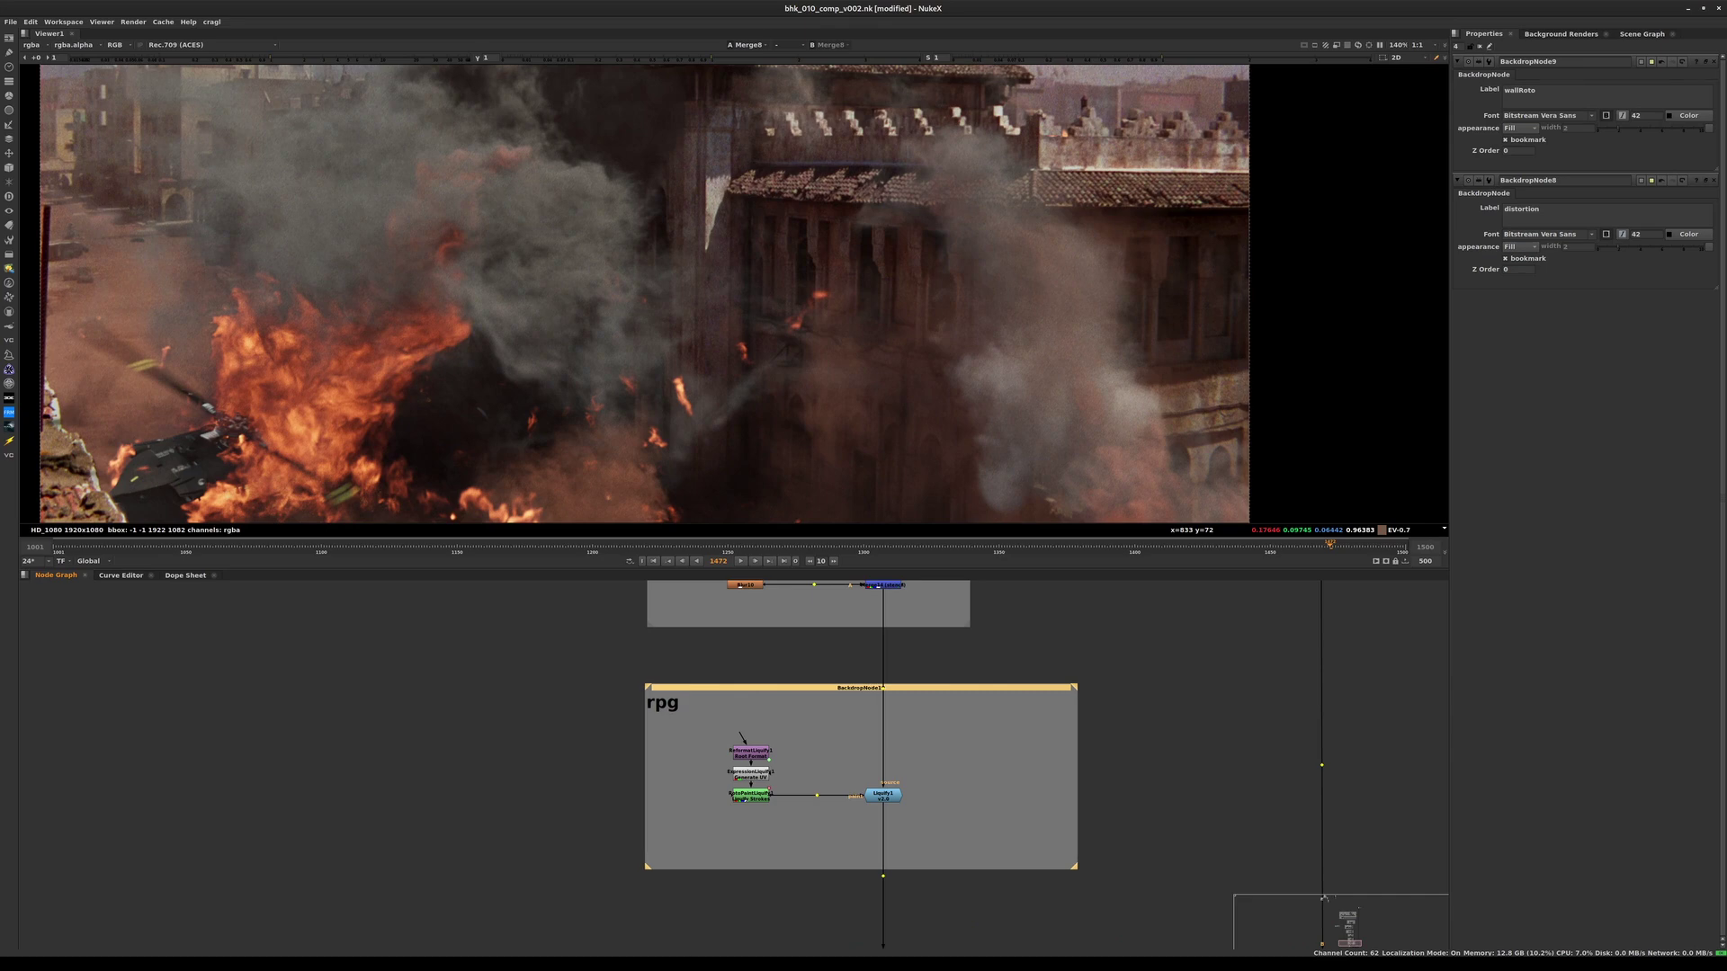
left_click_drag(1075, 868, 984, 834)
left_click(1033, 836)
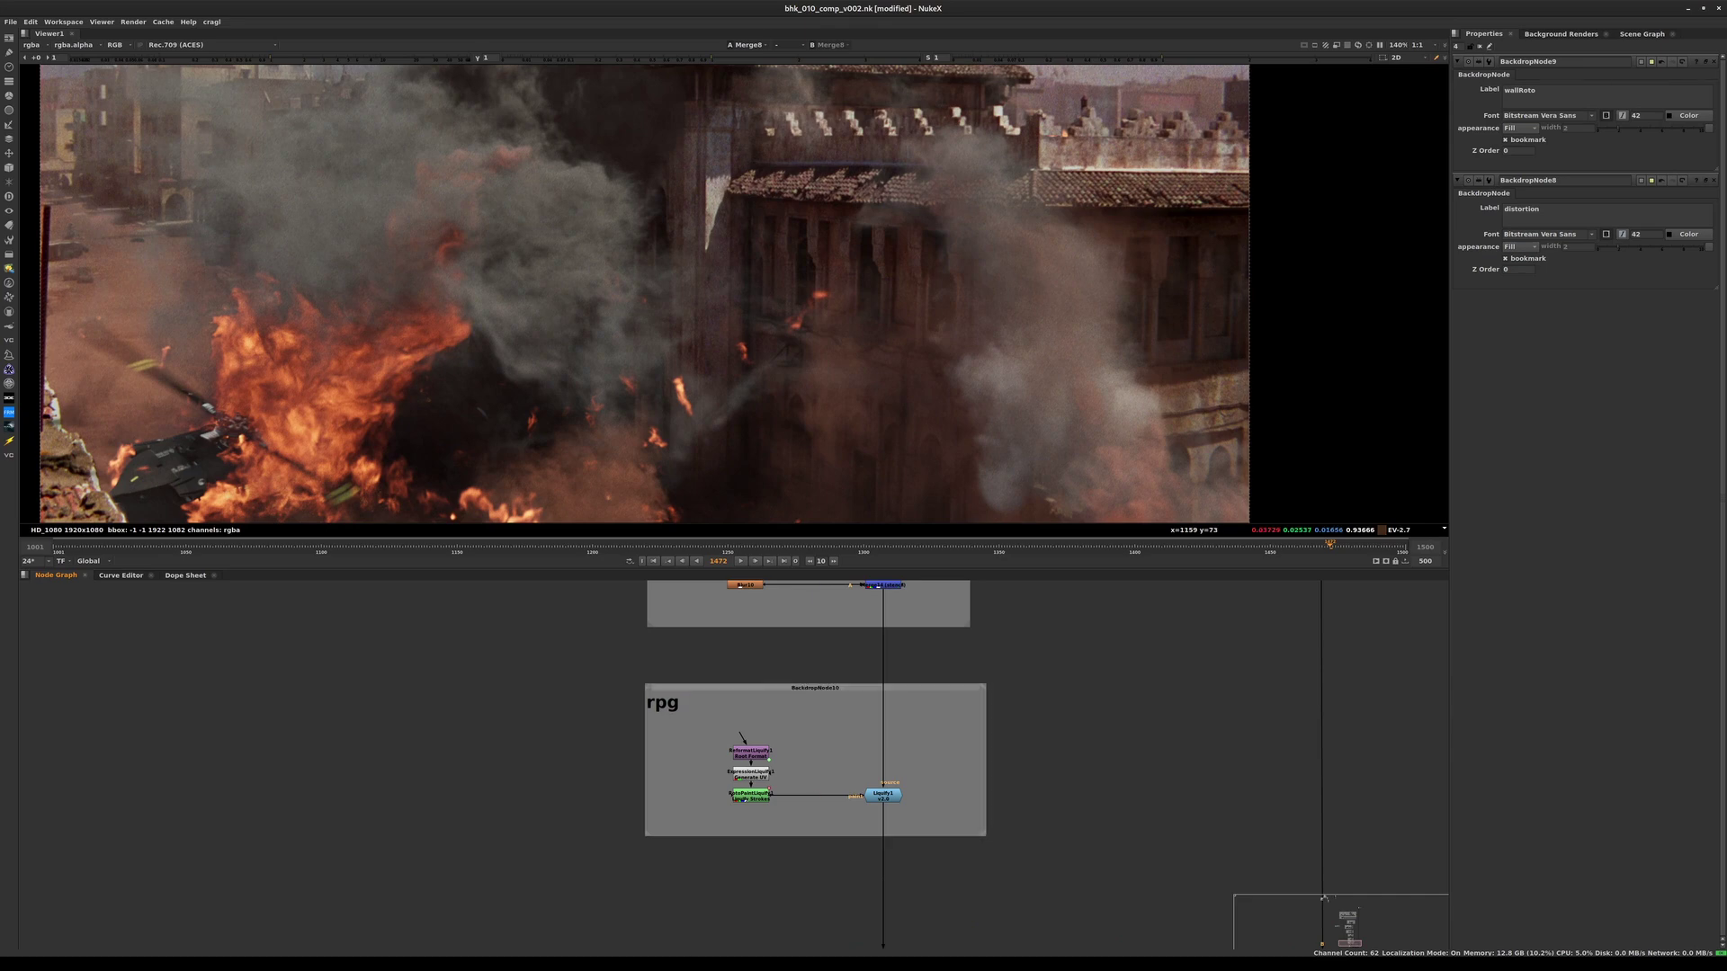
double_click(908, 689)
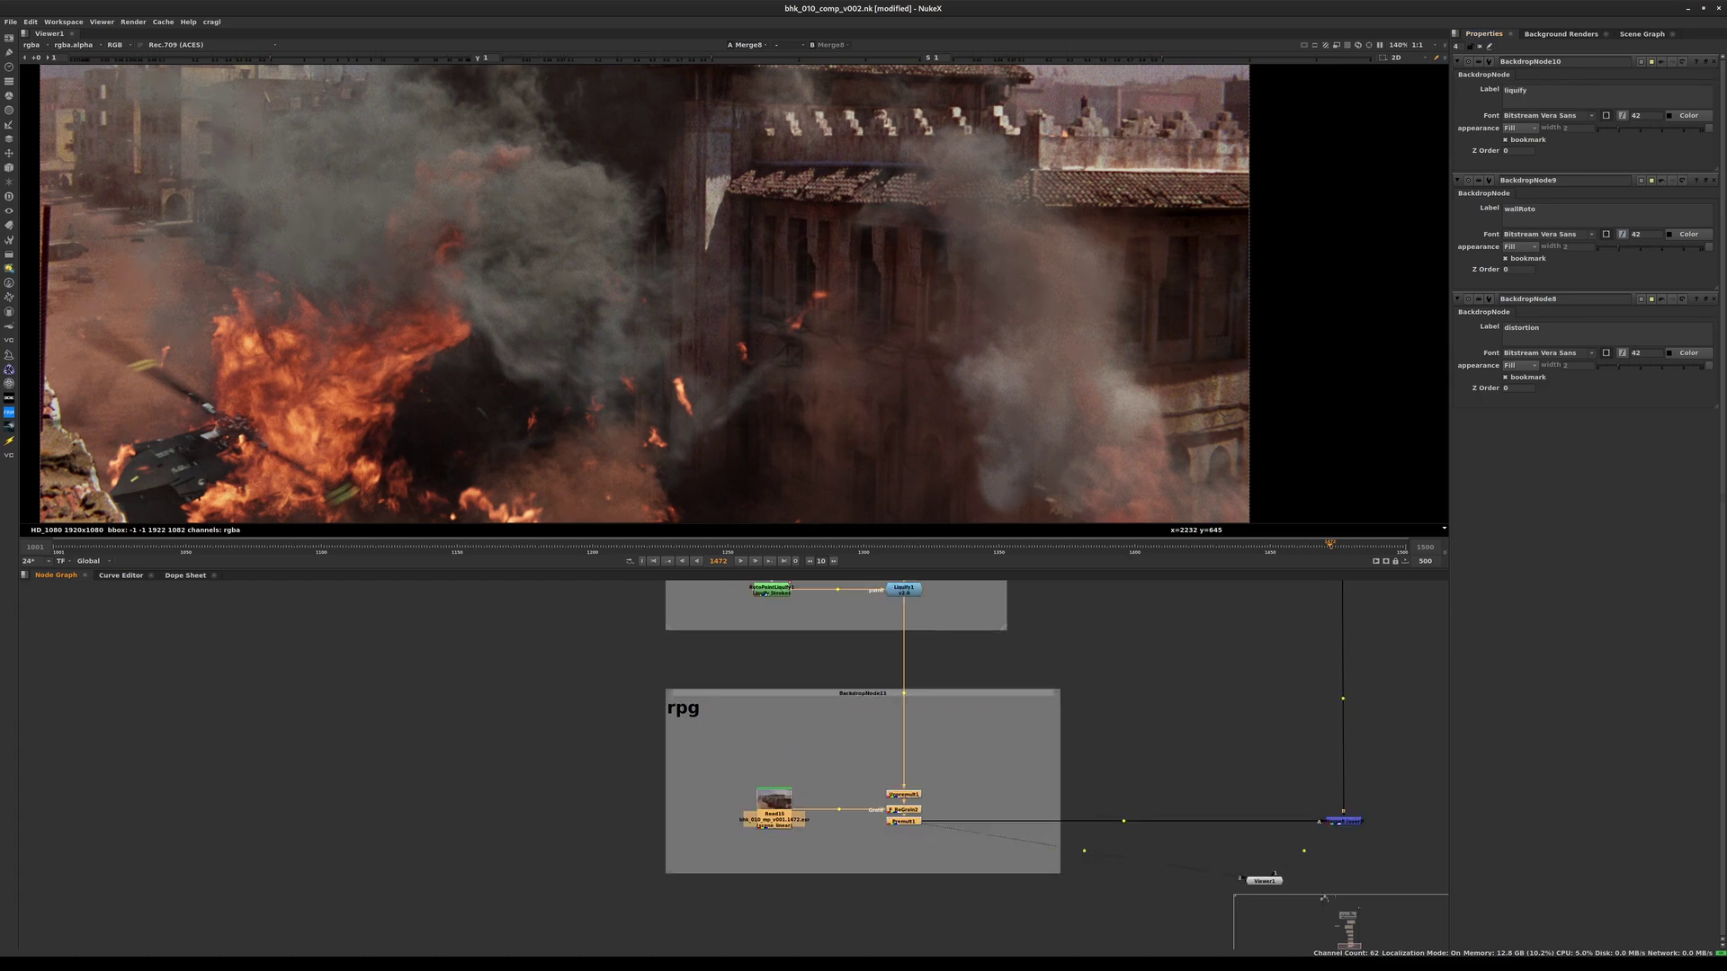
- Shrink the rpg backdrop copy around the grain nodes, label it "filmGrain" and save the script
left_click_drag(1060, 873, 998, 856)
left_click(1034, 877)
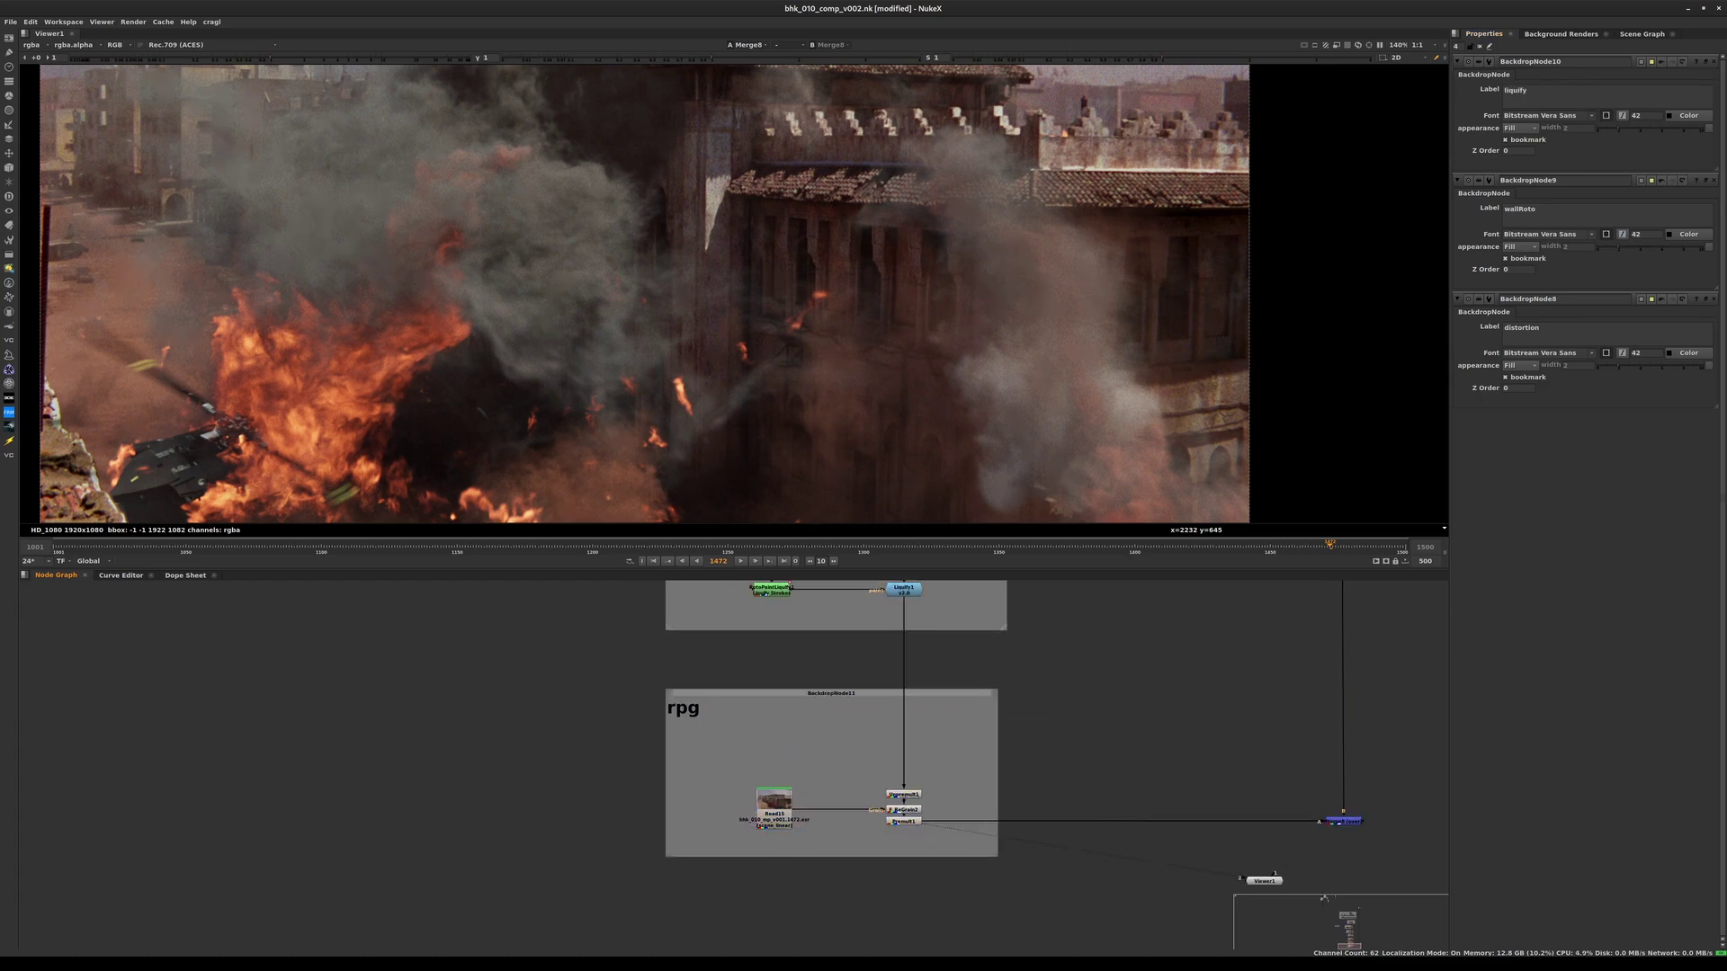
double_click(908, 694)
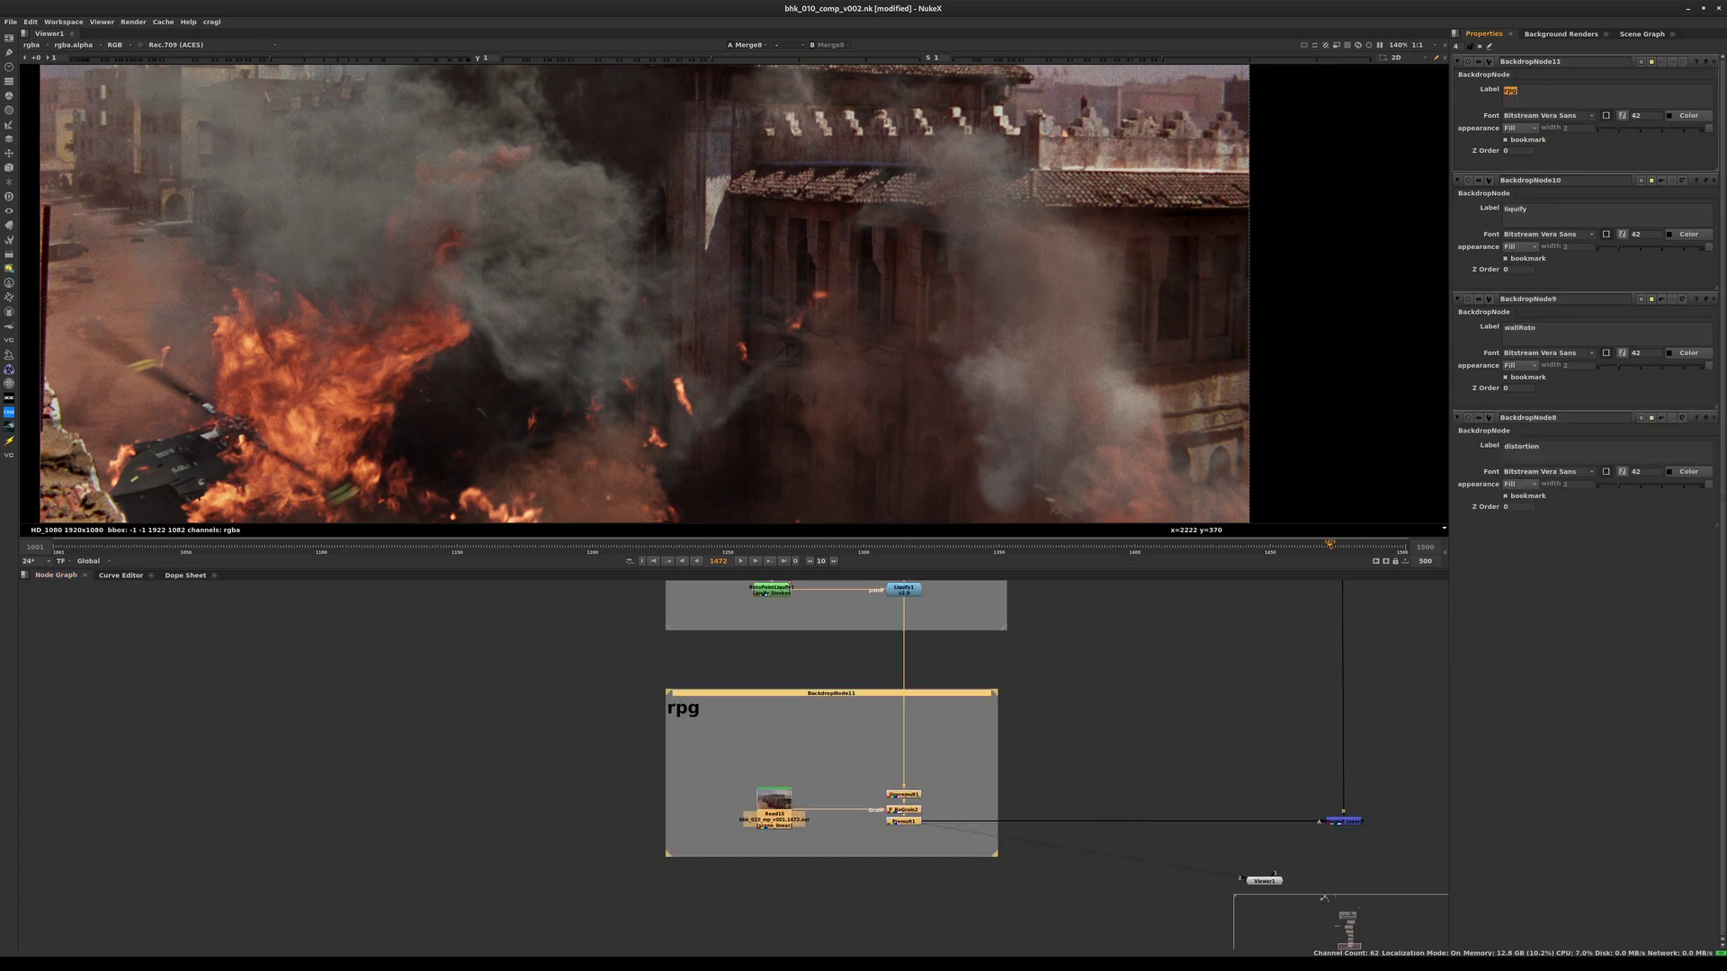
type("filmGrain")
left_click(1324, 897)
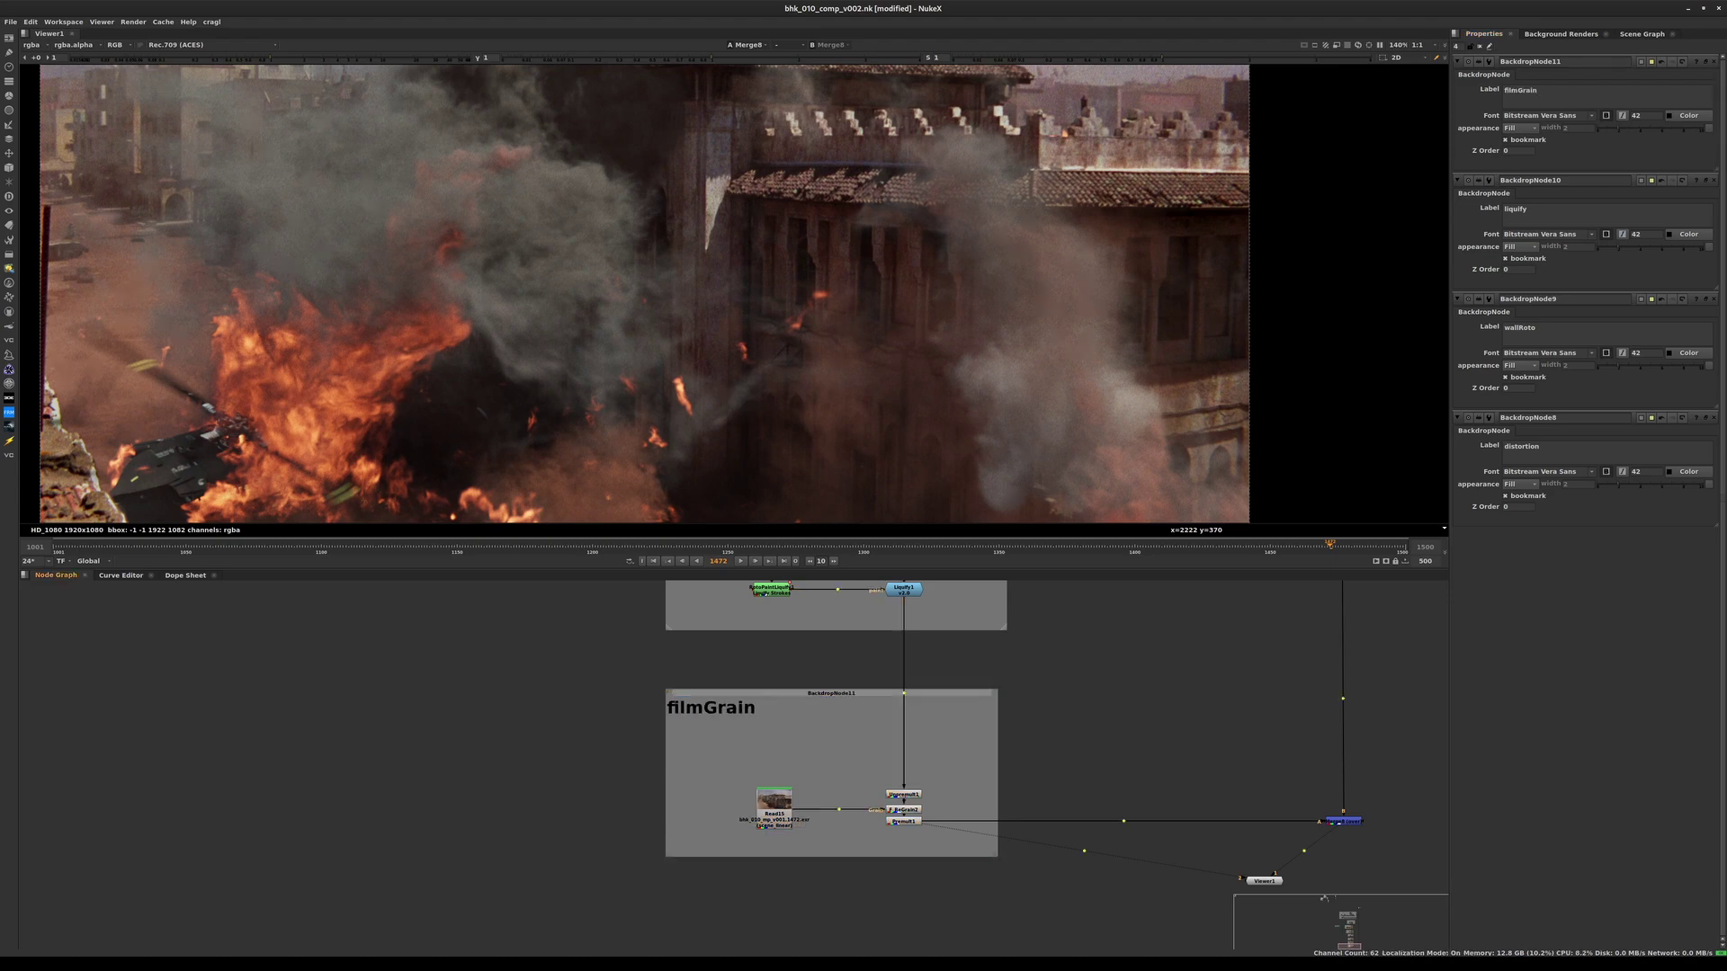
key("ctrl+s")
- Move the Viewer node below the filmGrain backdrop and connect a new Write node beneath the final Merge
middle_click_drag(1079, 773, 913, 689)
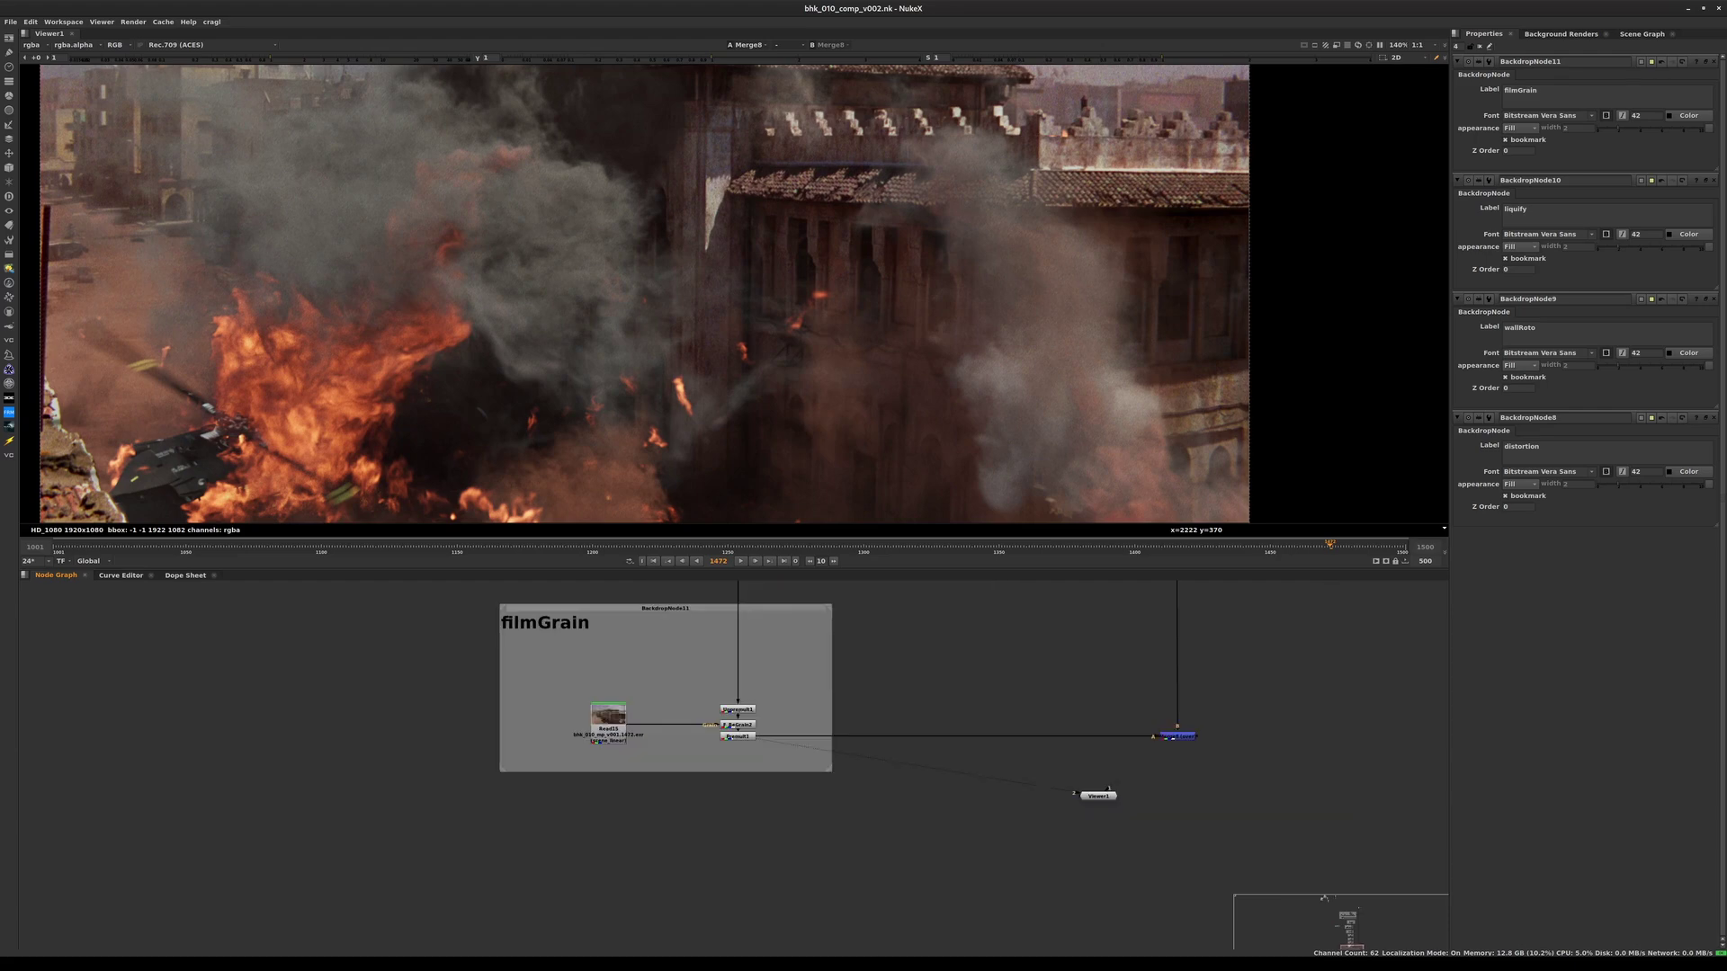
left_click_drag(1098, 796, 893, 917)
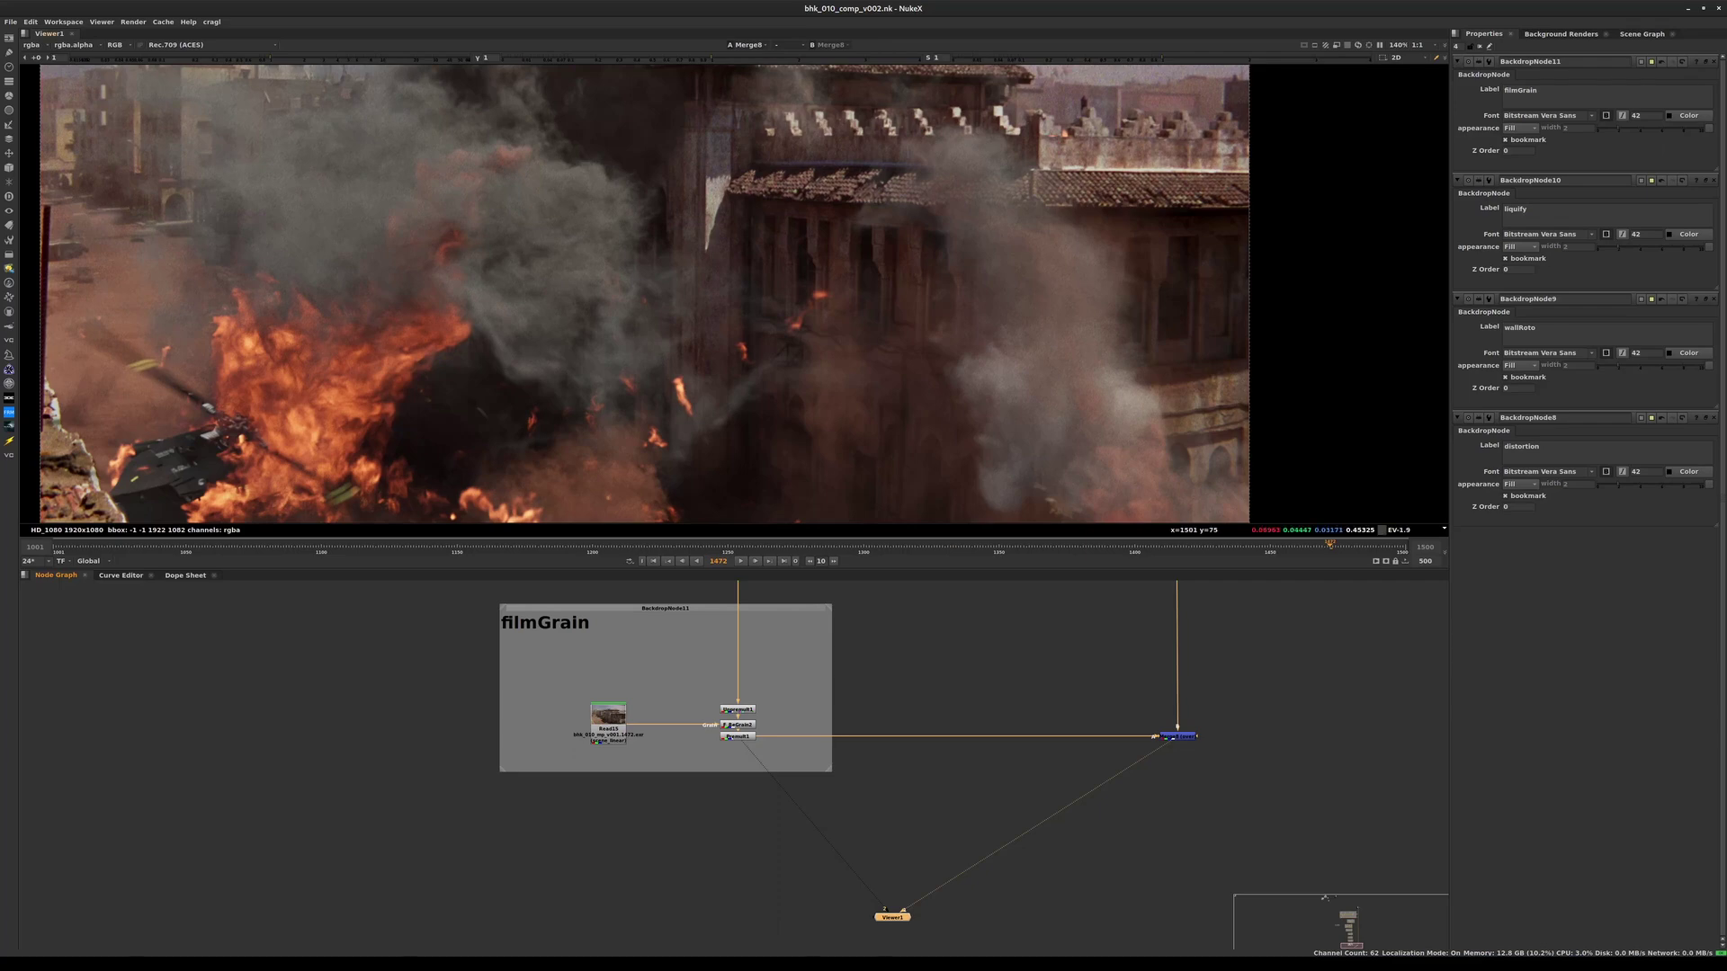
middle_click_drag(1007, 801, 862, 734)
left_click(862, 734)
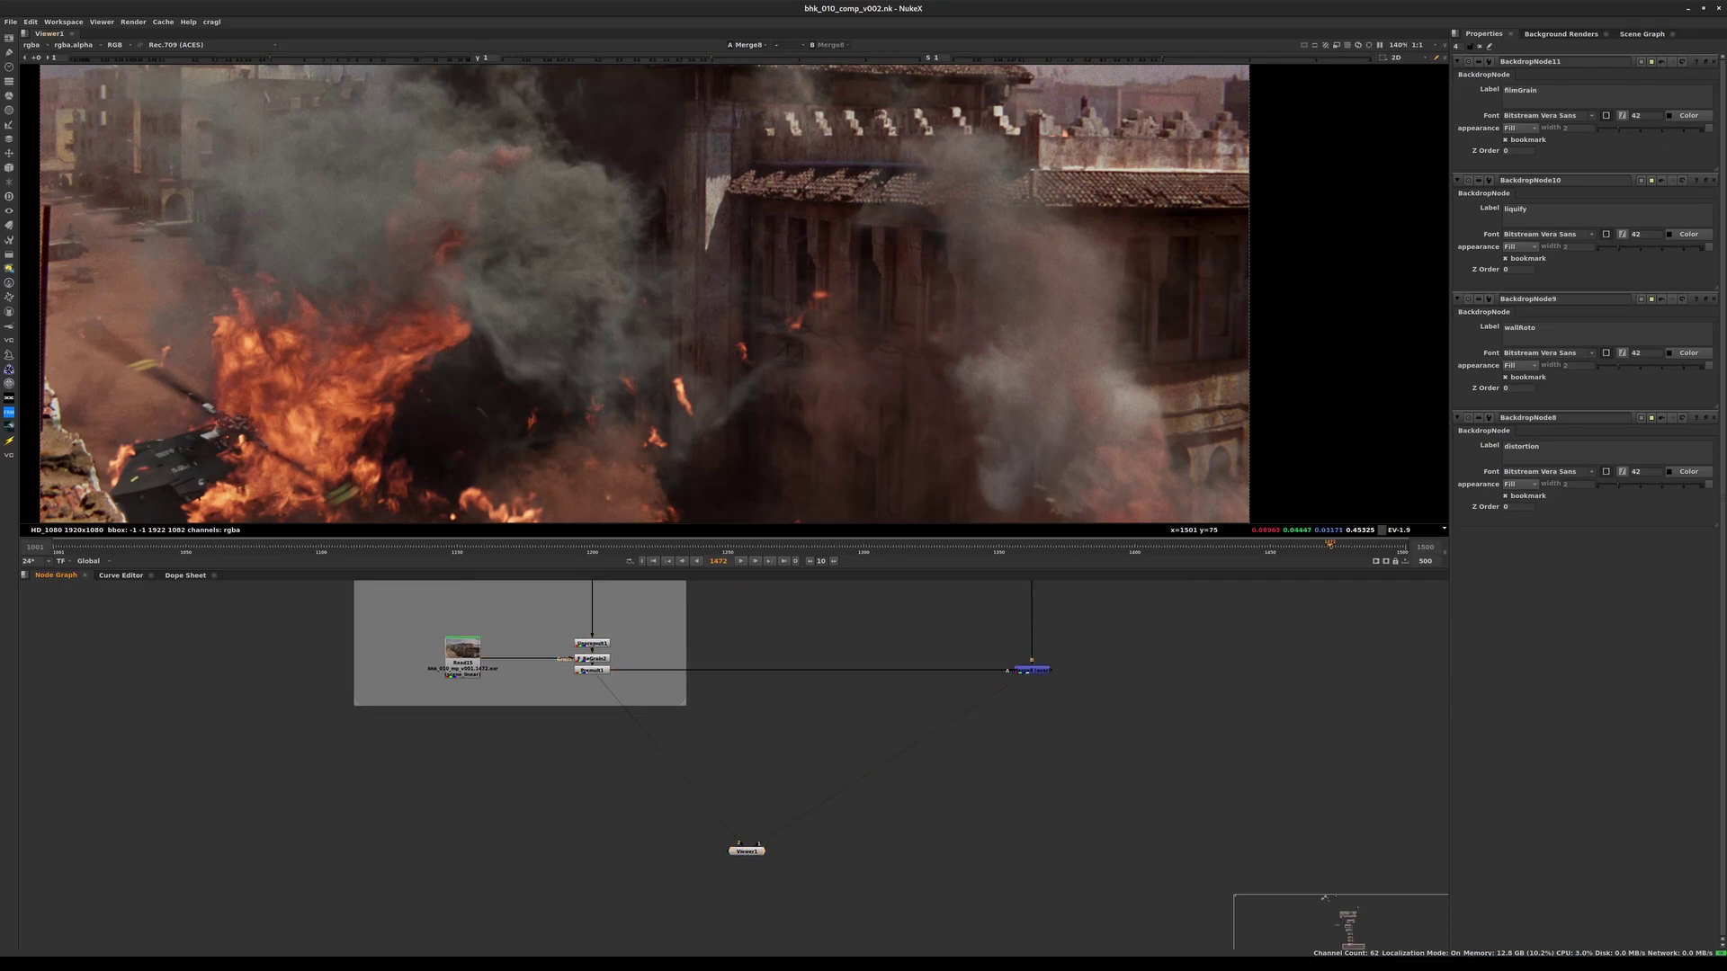
key("w")
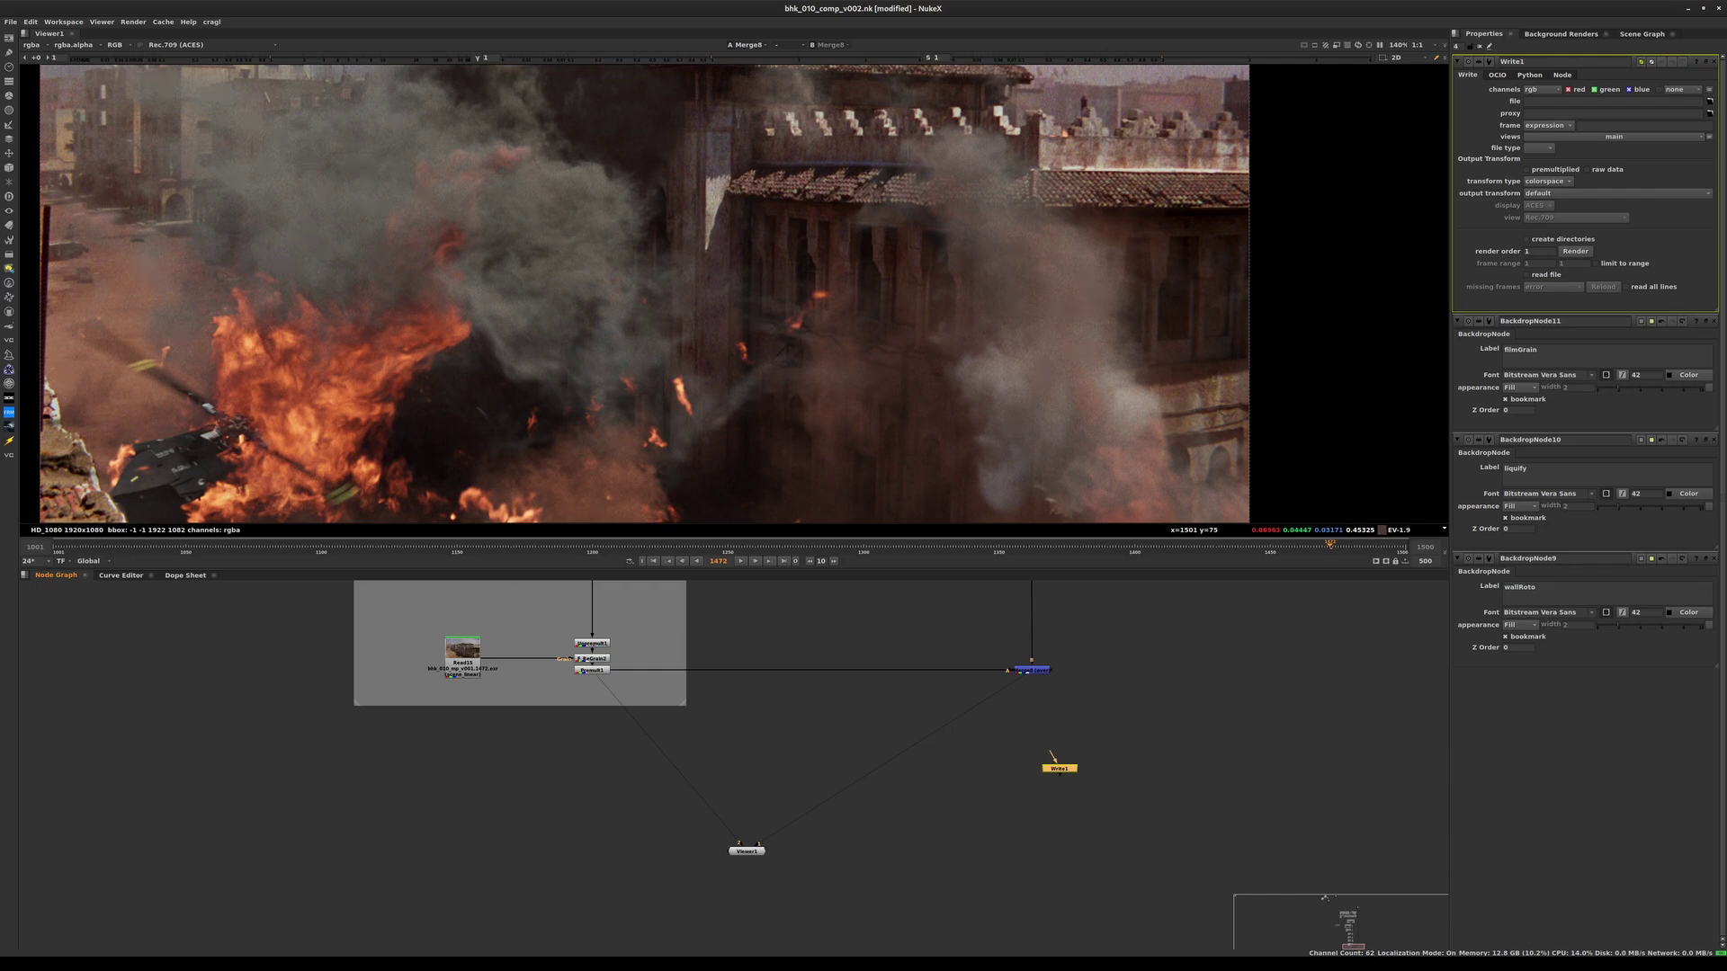
left_click_drag(1050, 755, 1023, 827)
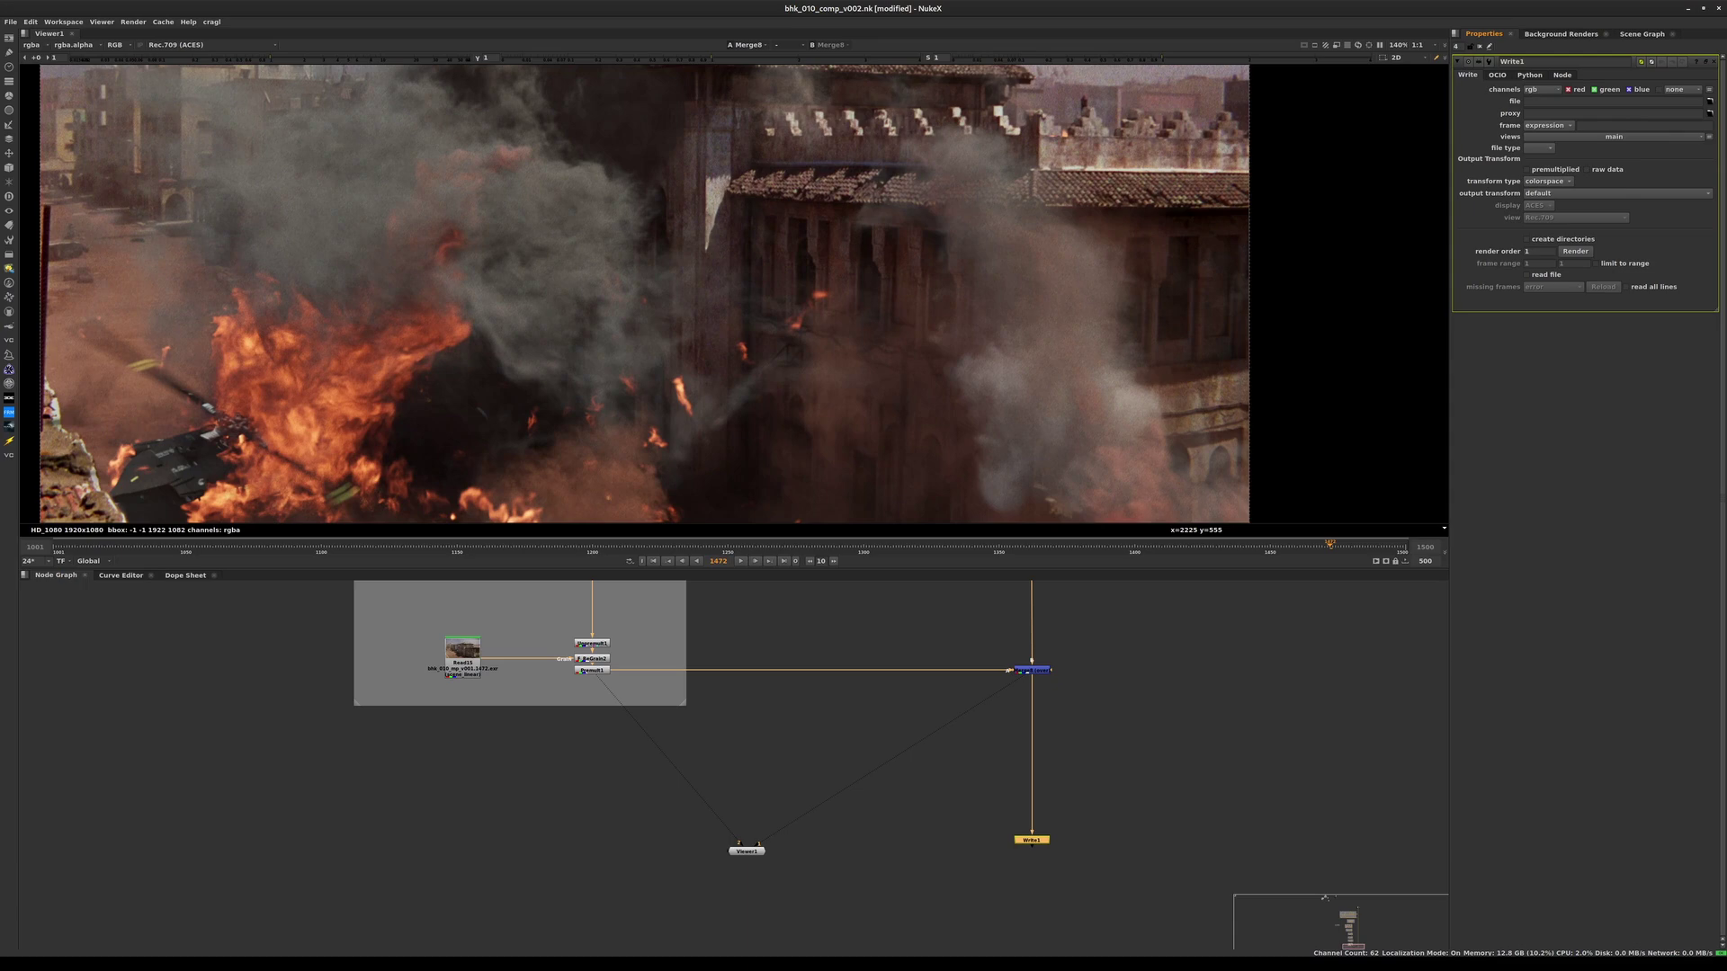
- Browse for the Write node's output file and go to the /bhk_010/render/comp folder
left_click(1611, 101)
left_click(1710, 102)
left_click(1709, 100)
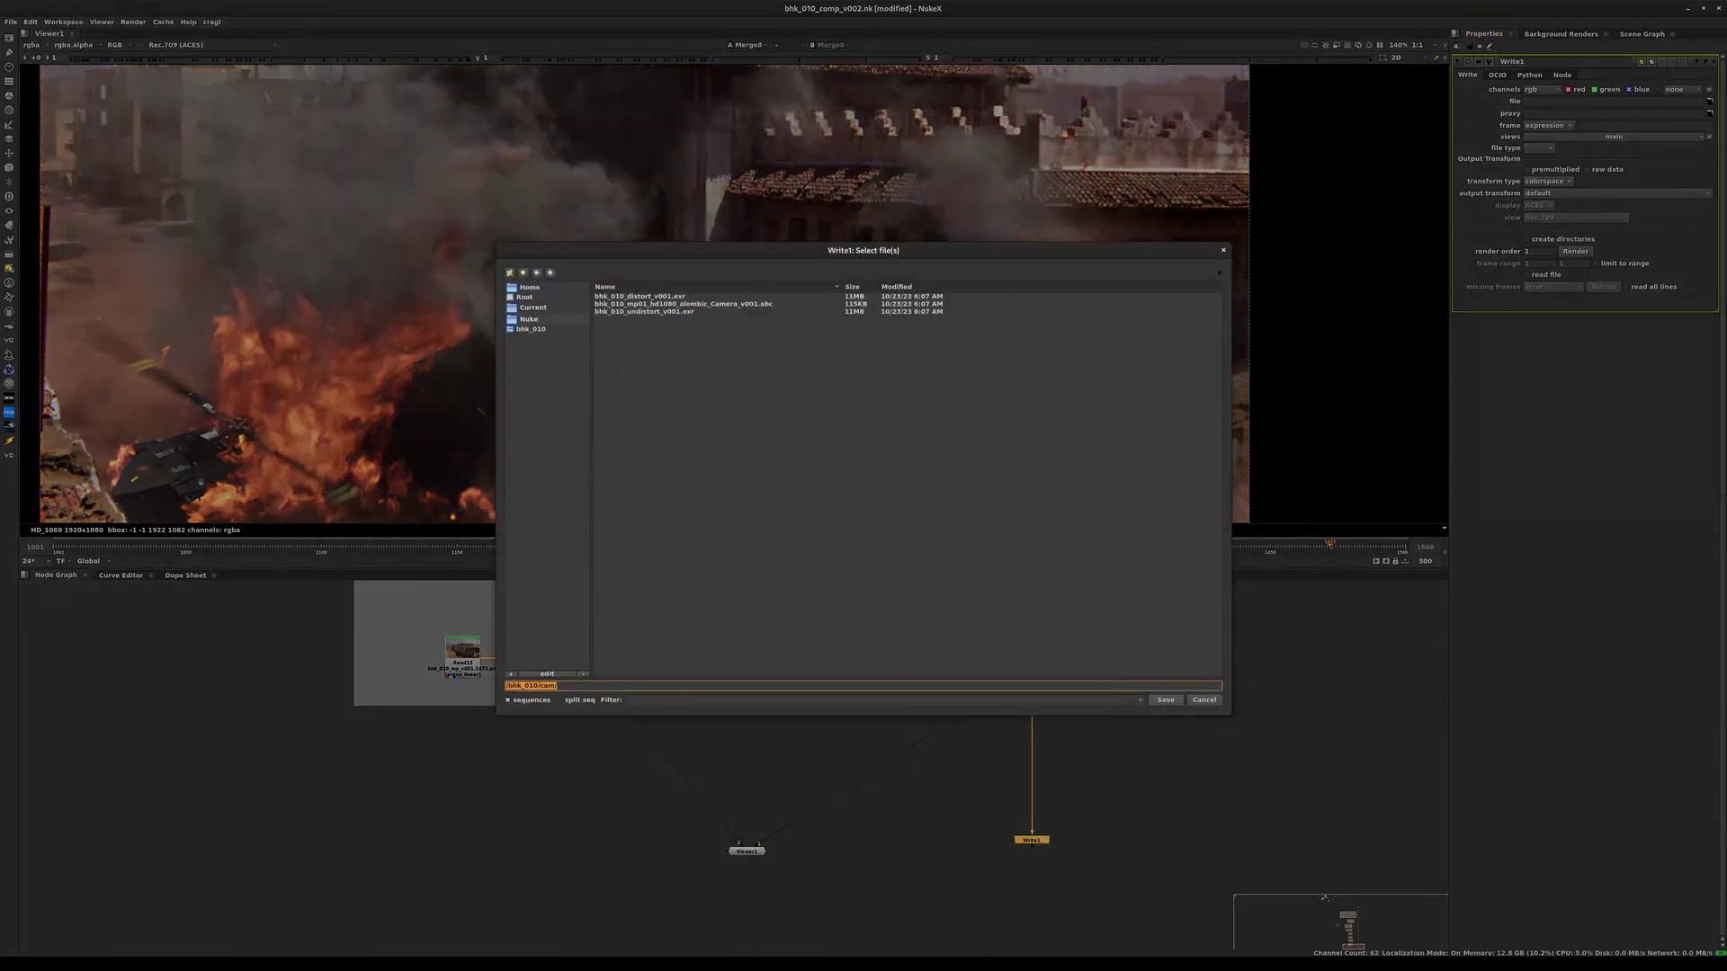
left_click(531, 330)
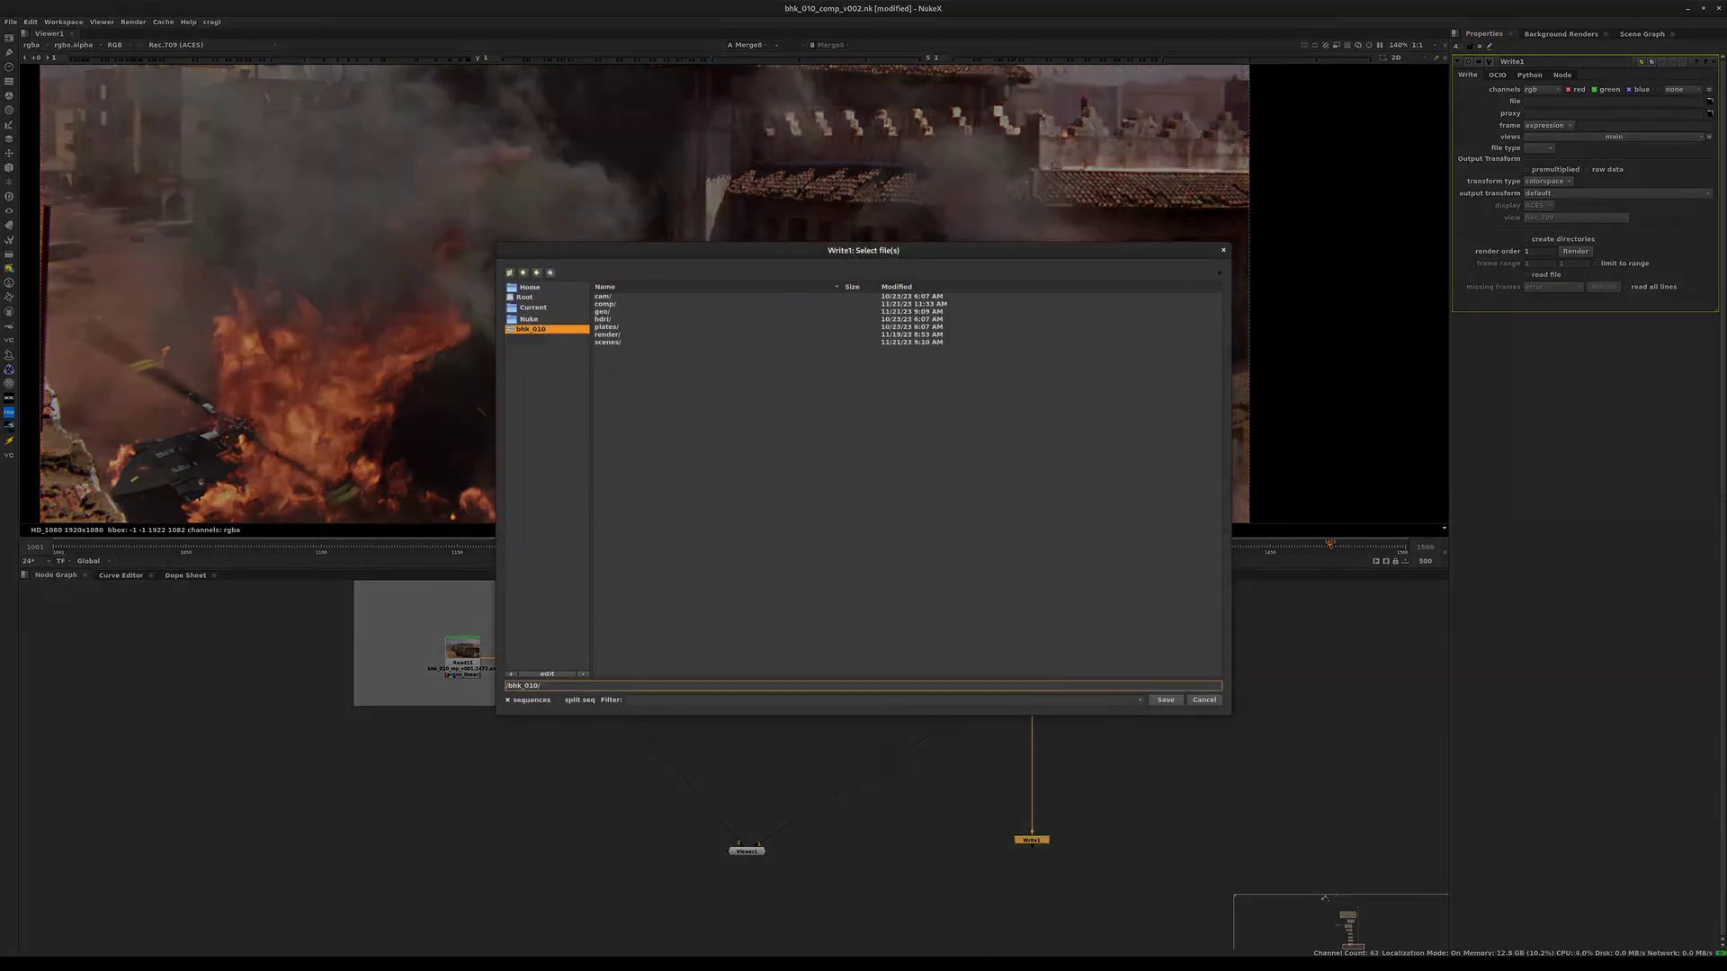
double_click(605, 327)
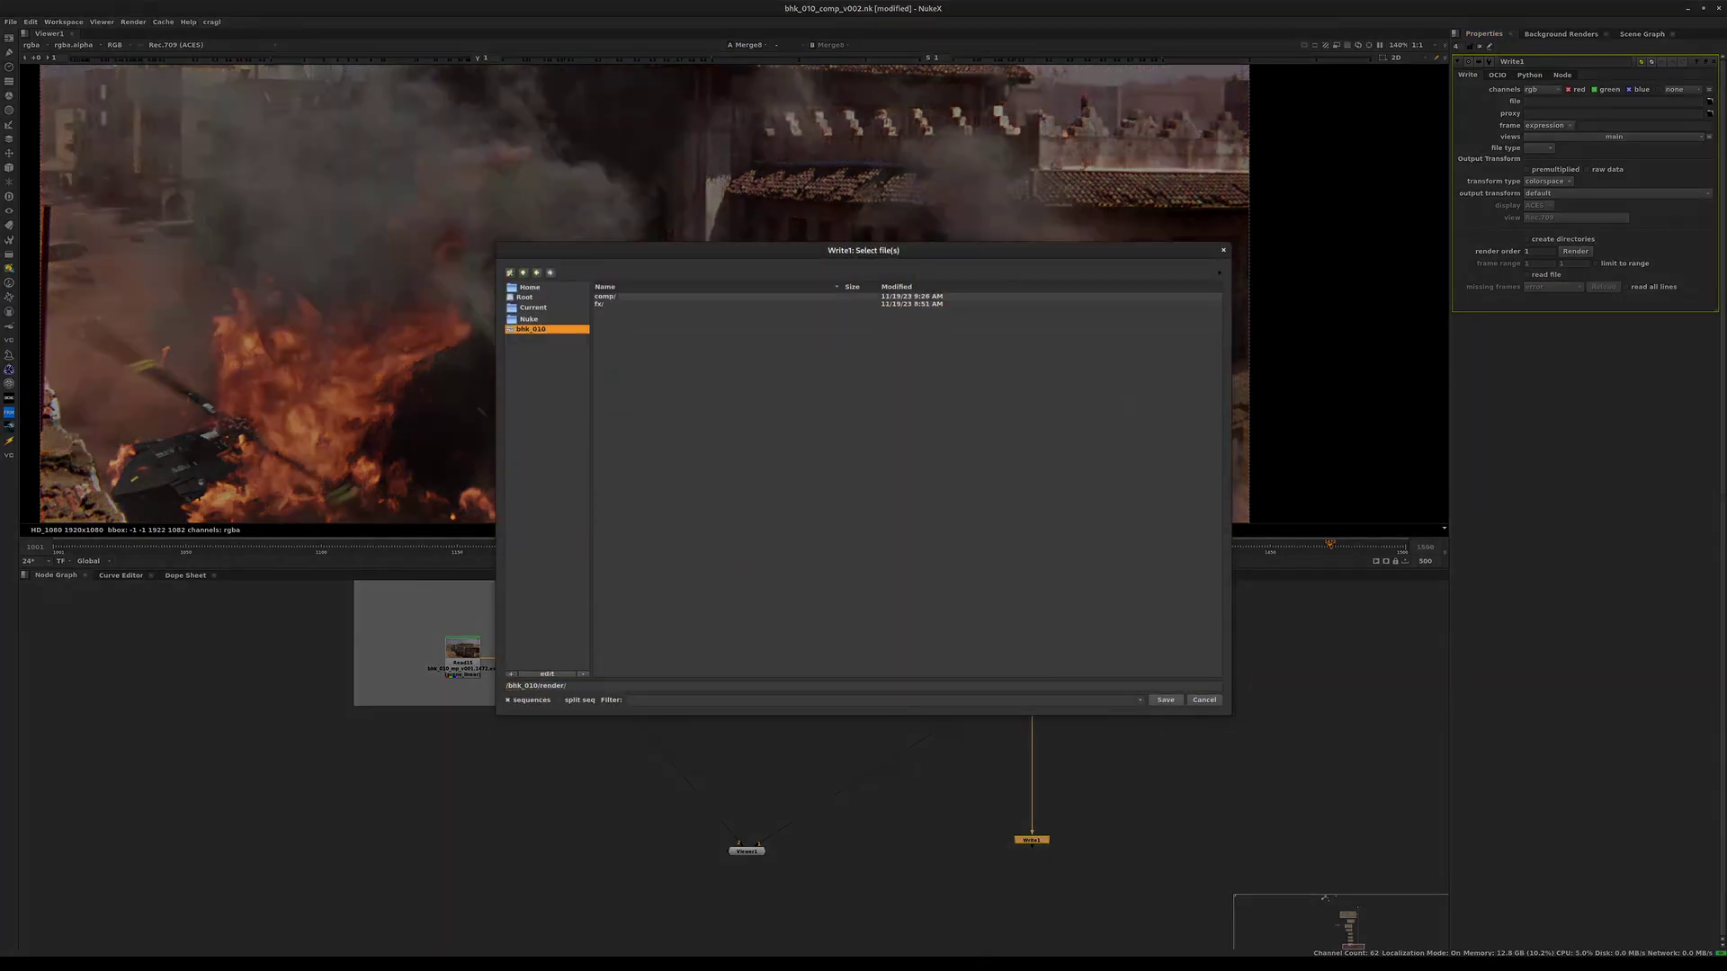
double_click(605, 295)
- Add bhk_010_comp_v002 to the output path as the version folder and copy that name
left_click(590, 685)
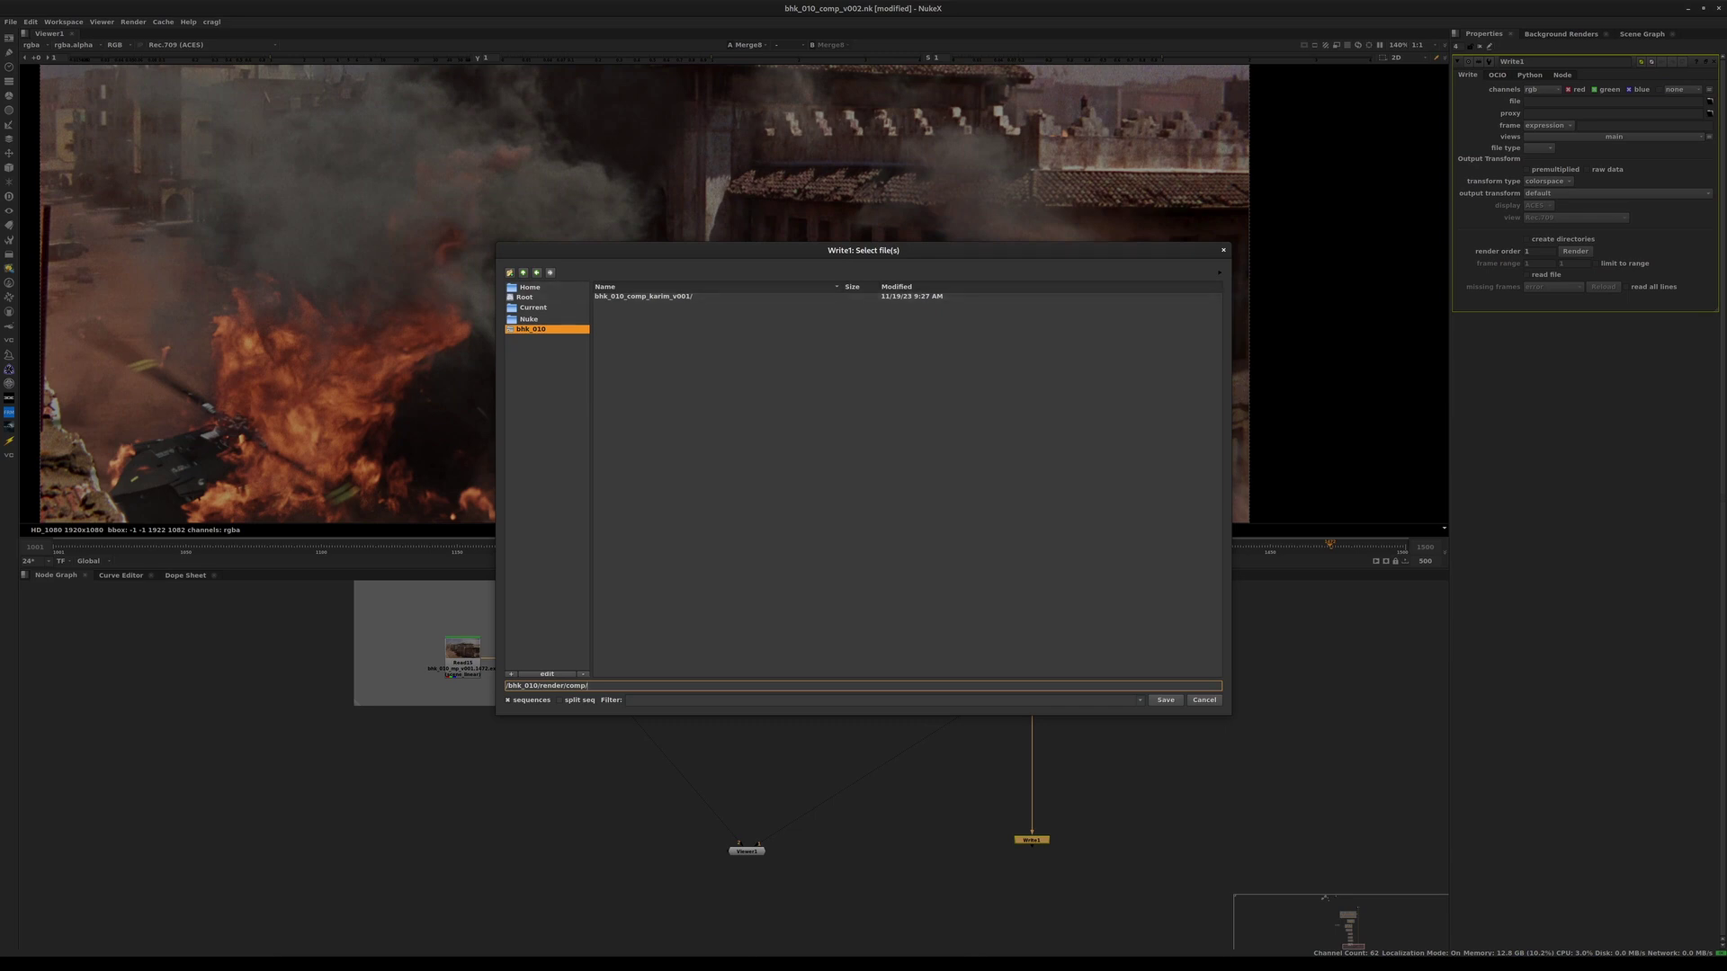
key("Tab")
key("BackSpace")
left_click_drag(685, 686, 639, 686)
key("BackSpace")
type("_v002")
key("ctrl+shift+Left")
key("ctrl+c")
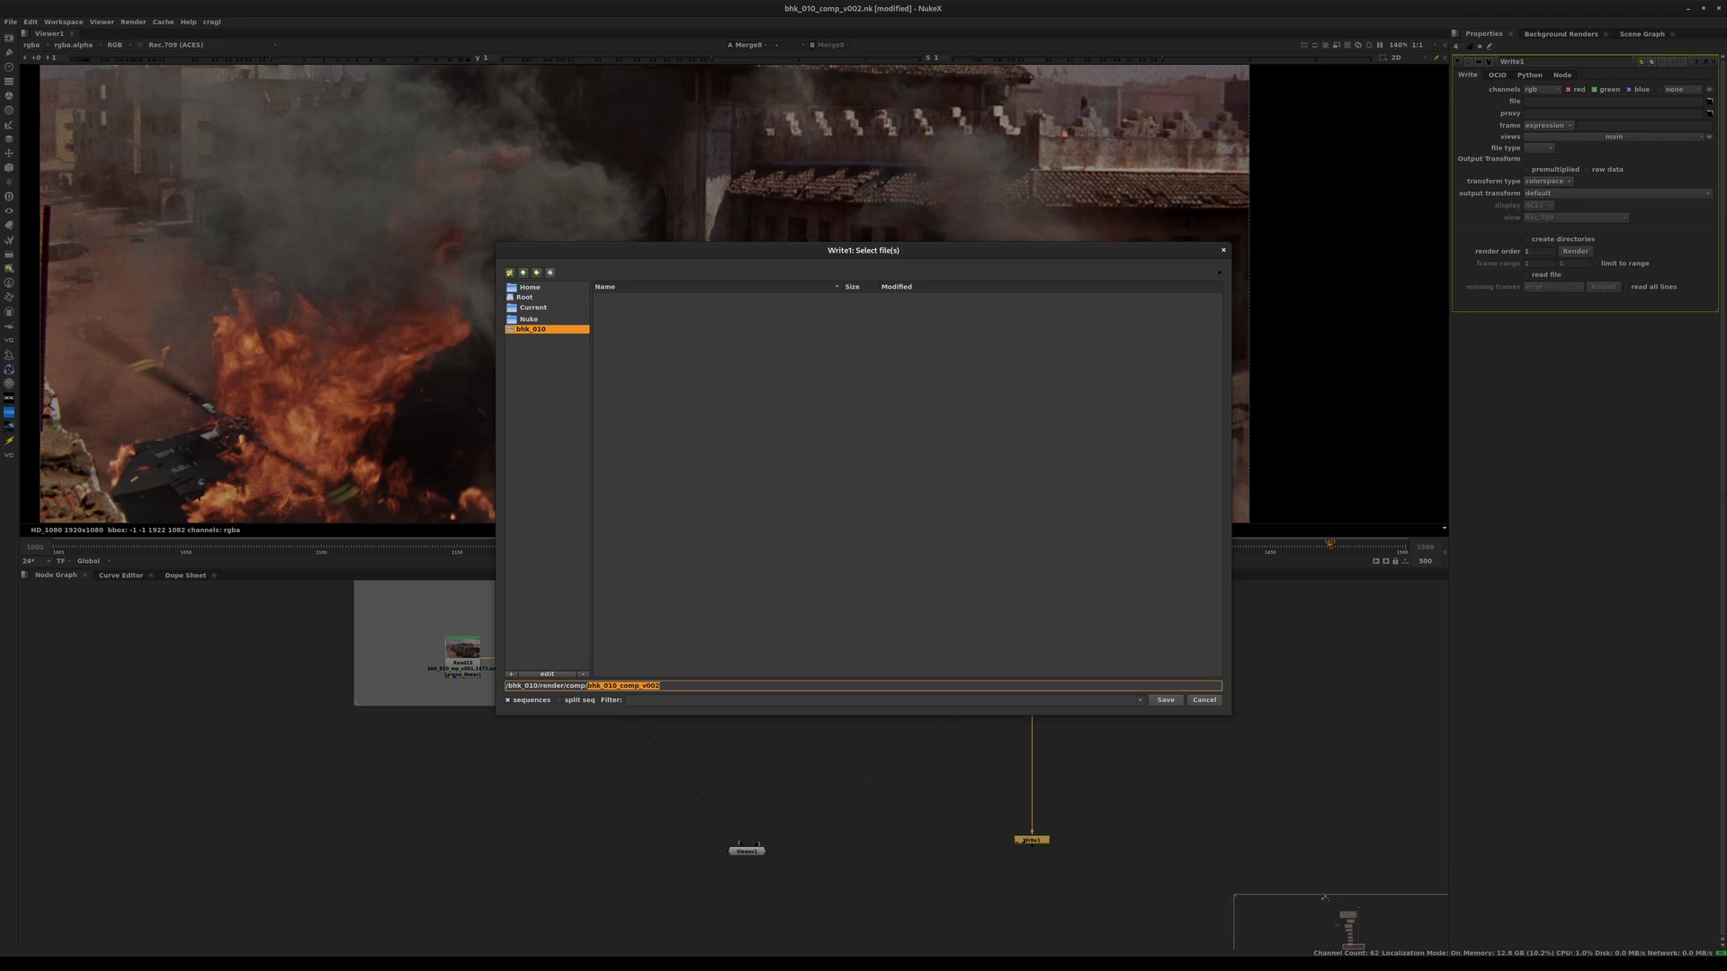
- Complete the output path inside the version folder with the file name bhk_010_comp_v002.%04d.exr and confirm it
key("Right")
type("/")
key("ctrl+v")
double_click(749, 686)
type("####")
key("BackSpace")
key("BackSpace")
key("BackSpace")
key("BackSpace")
type("%")
key("Return")
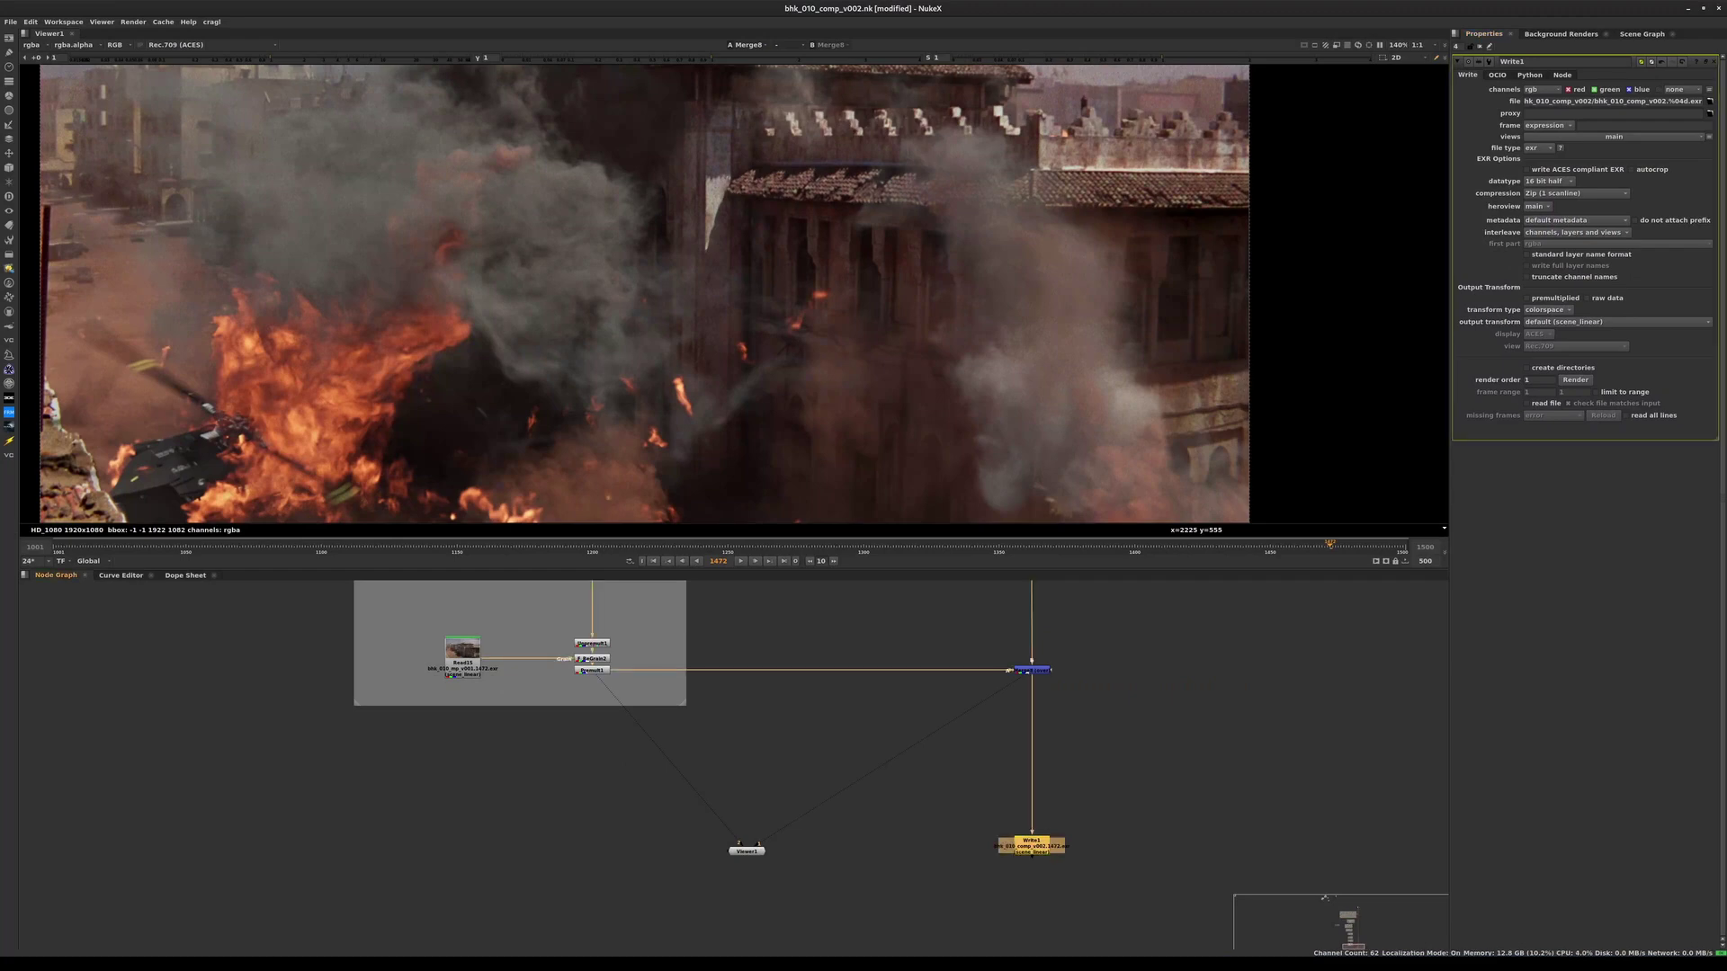
- Compare the Write node's output file name at frames 1464 and 1453, then save the script
key("f")
left_click(1309, 545)
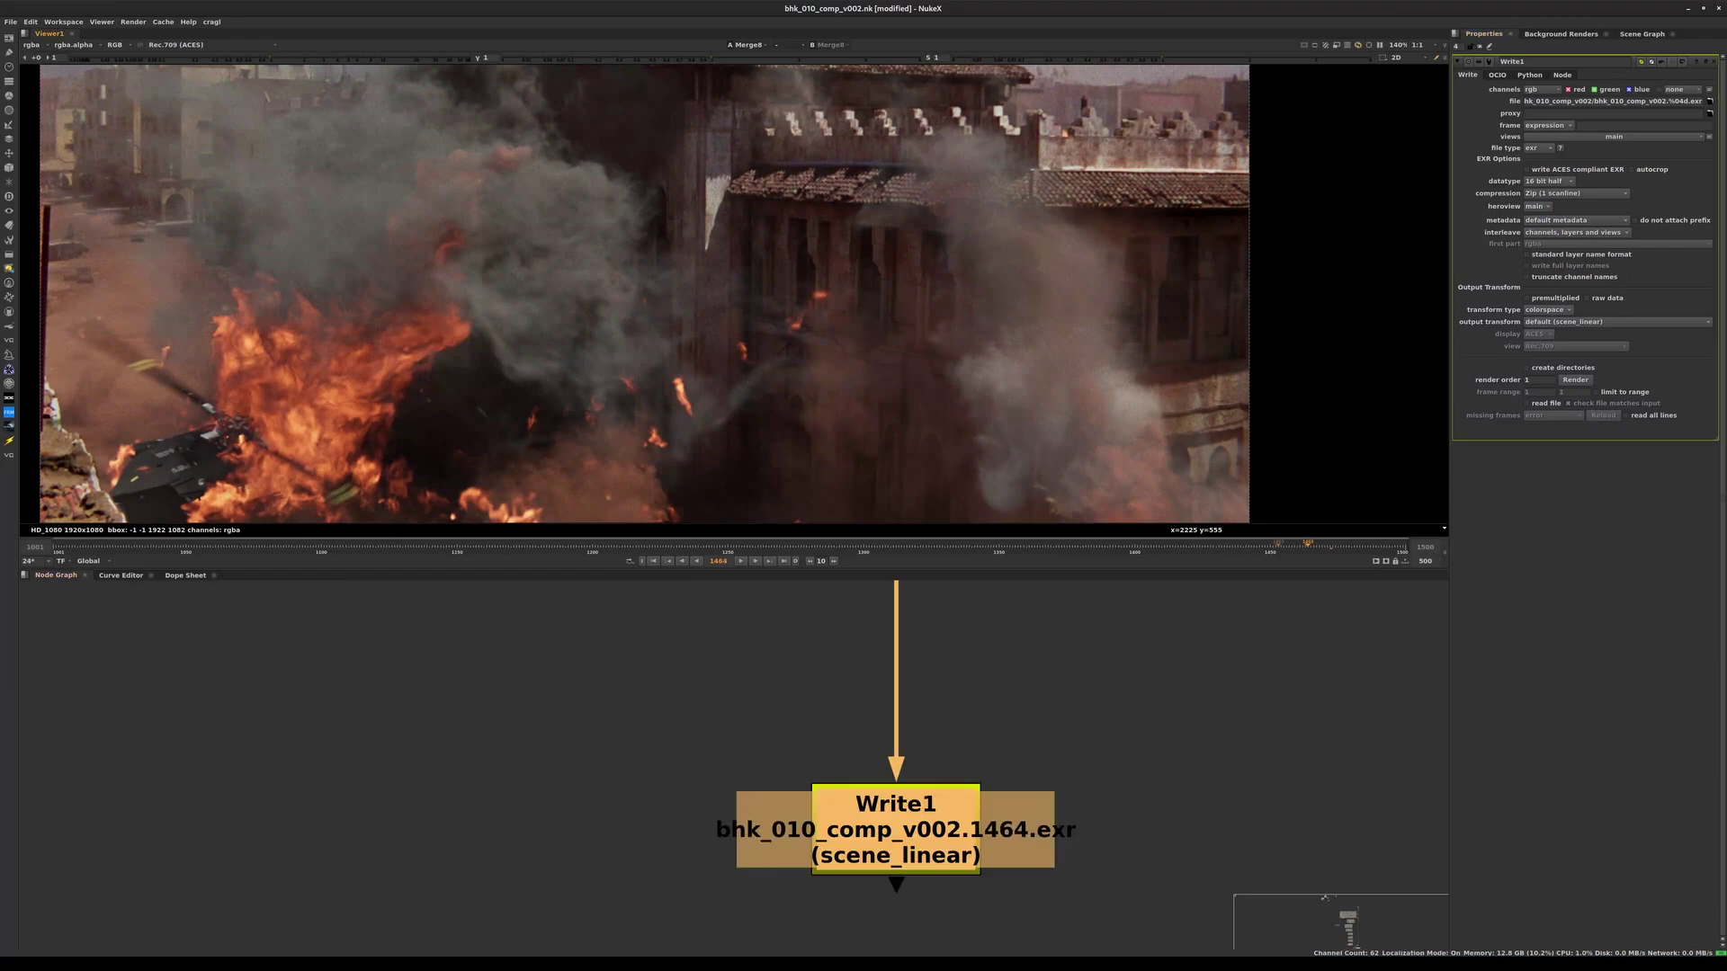
left_click(1278, 545)
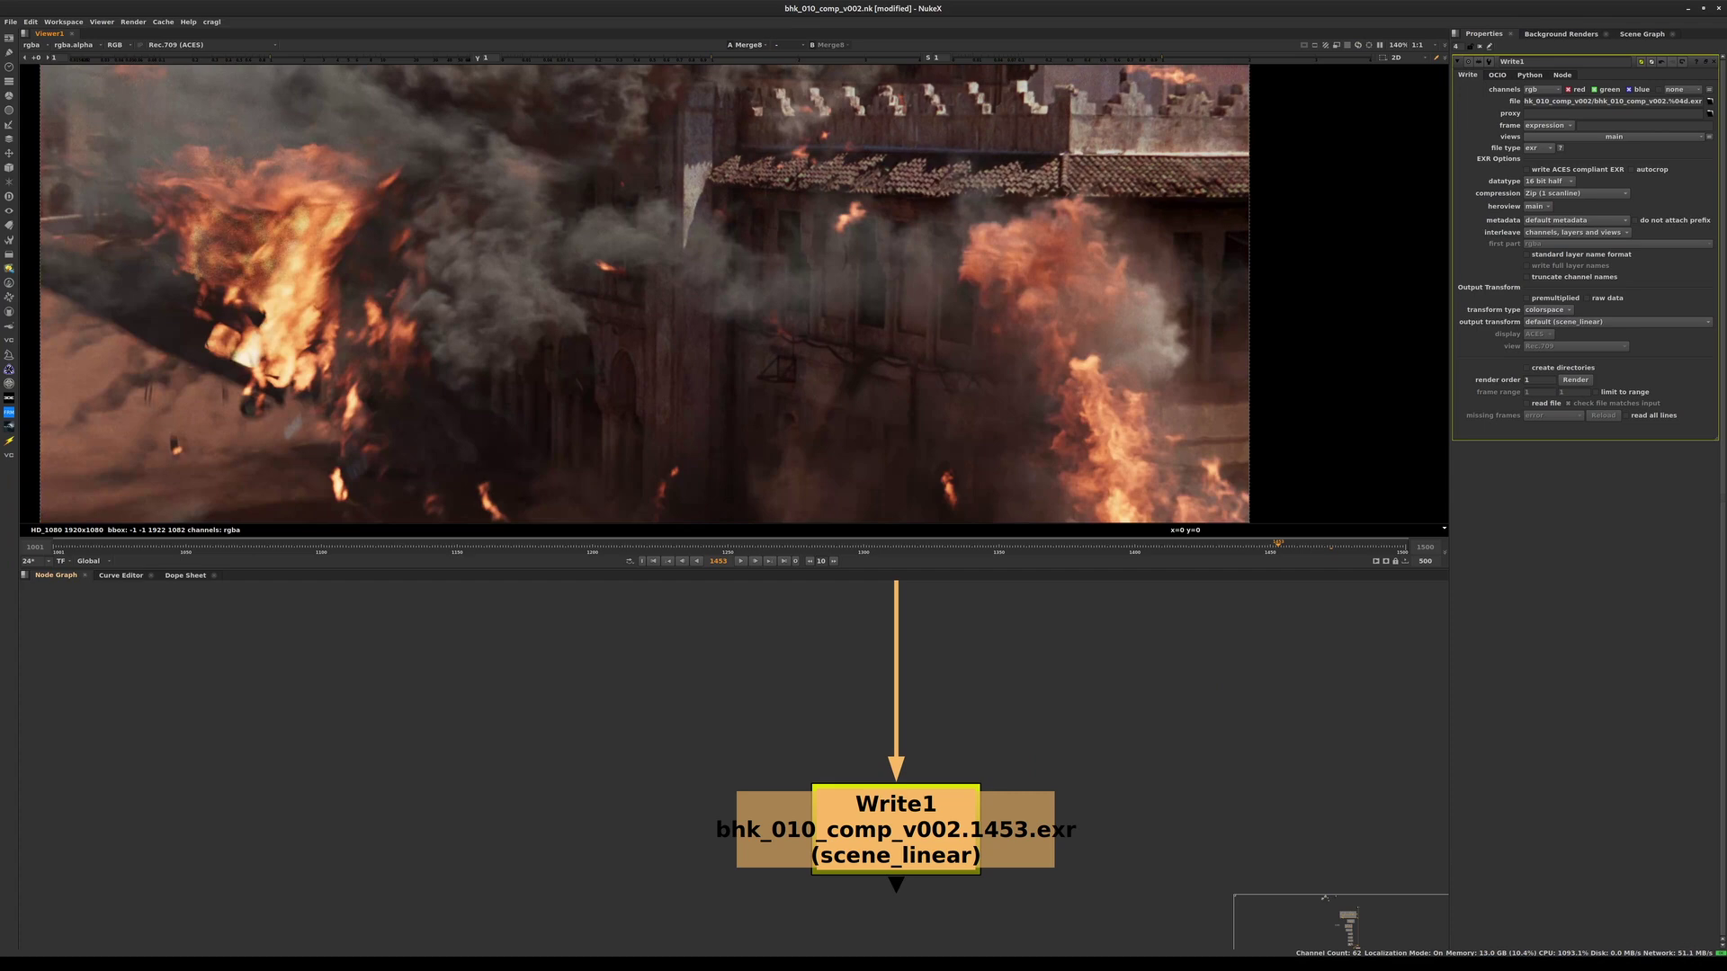
key("ctrl+s")
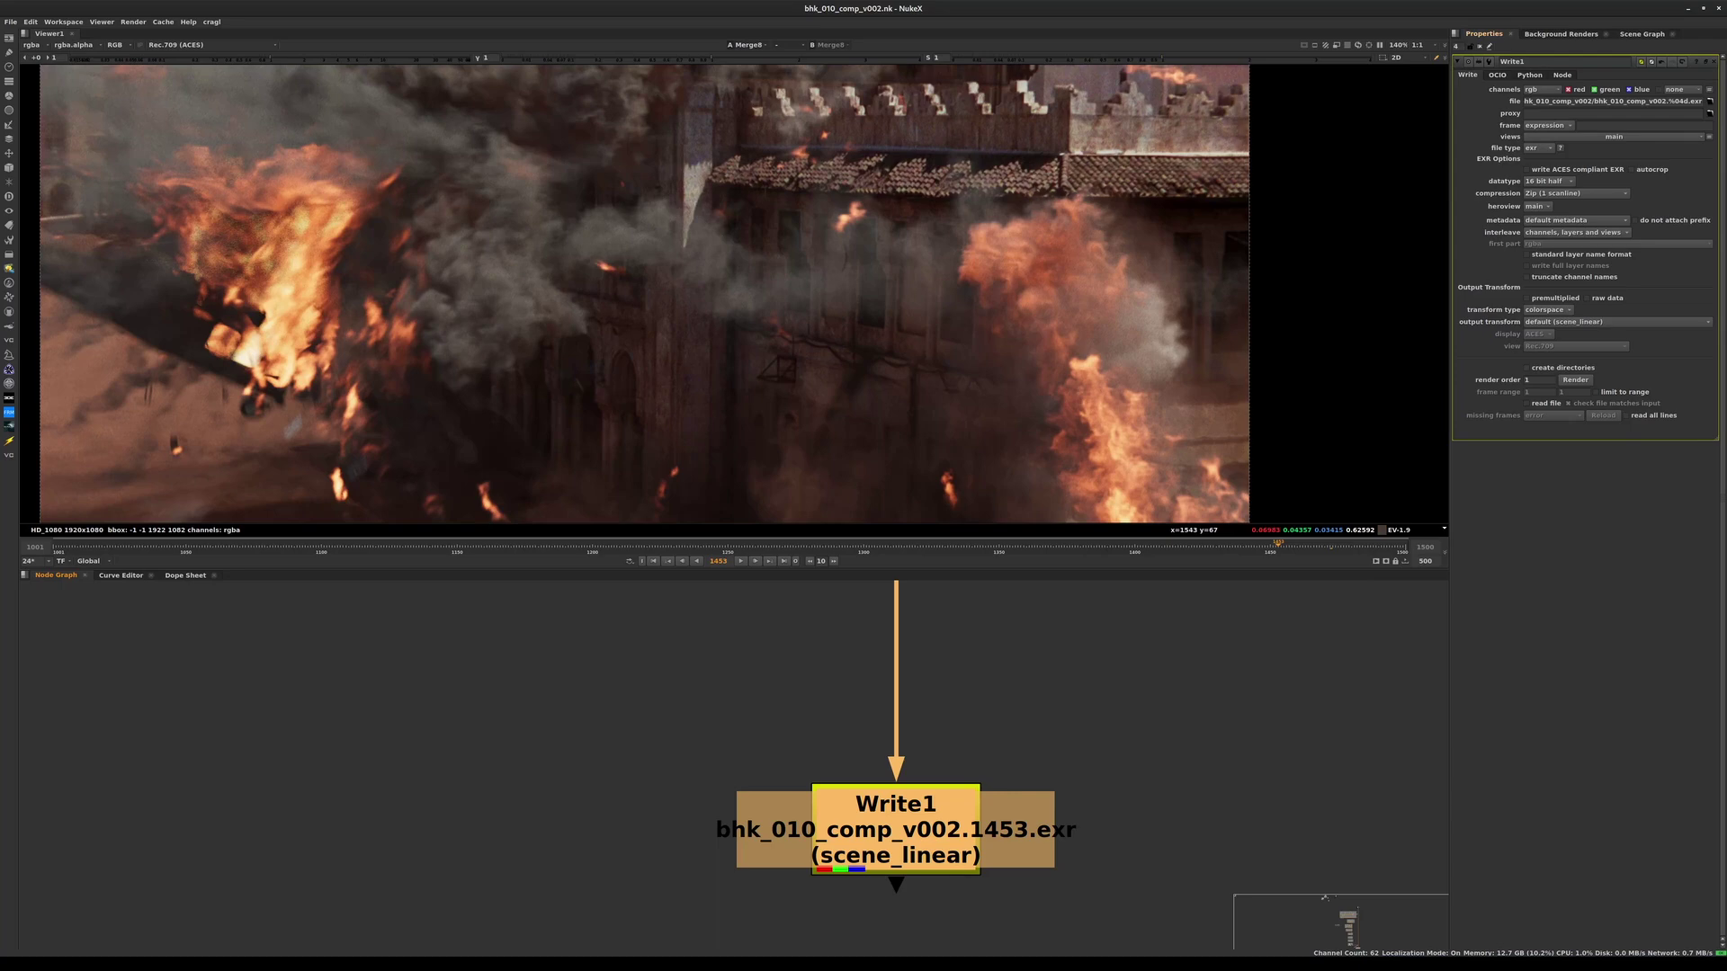
- Review the Write node's output transform choices, keep default (scene_linear), and enable create directories
left_click(1617, 322)
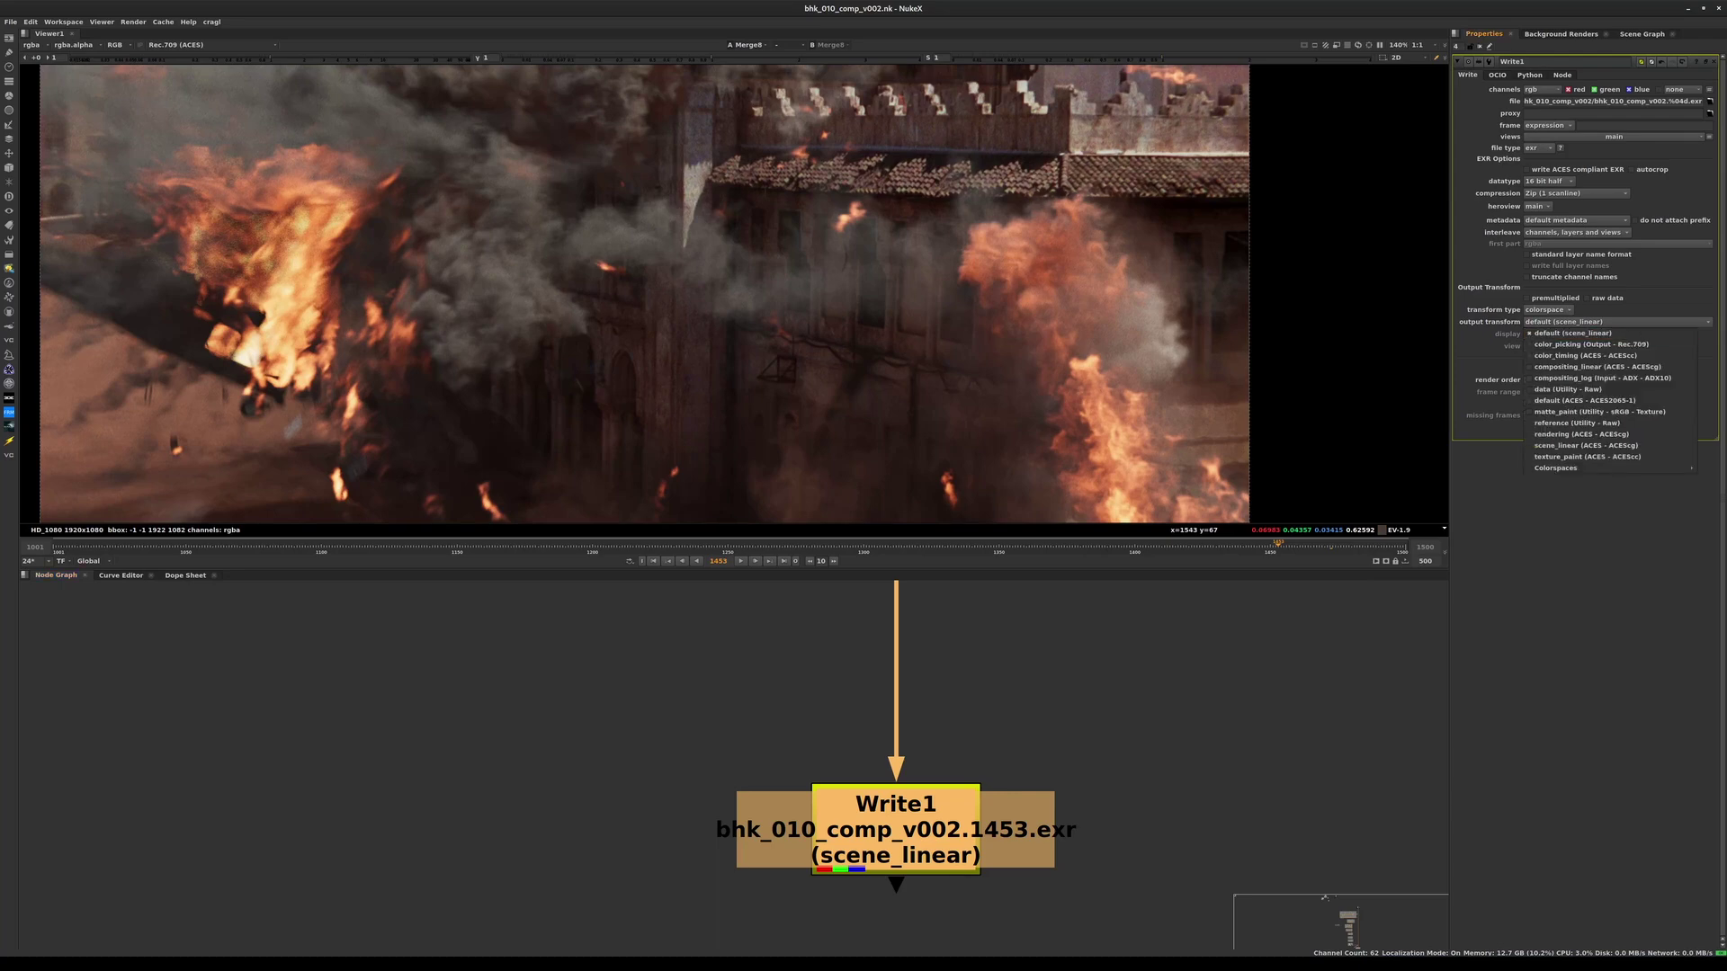
key("Escape")
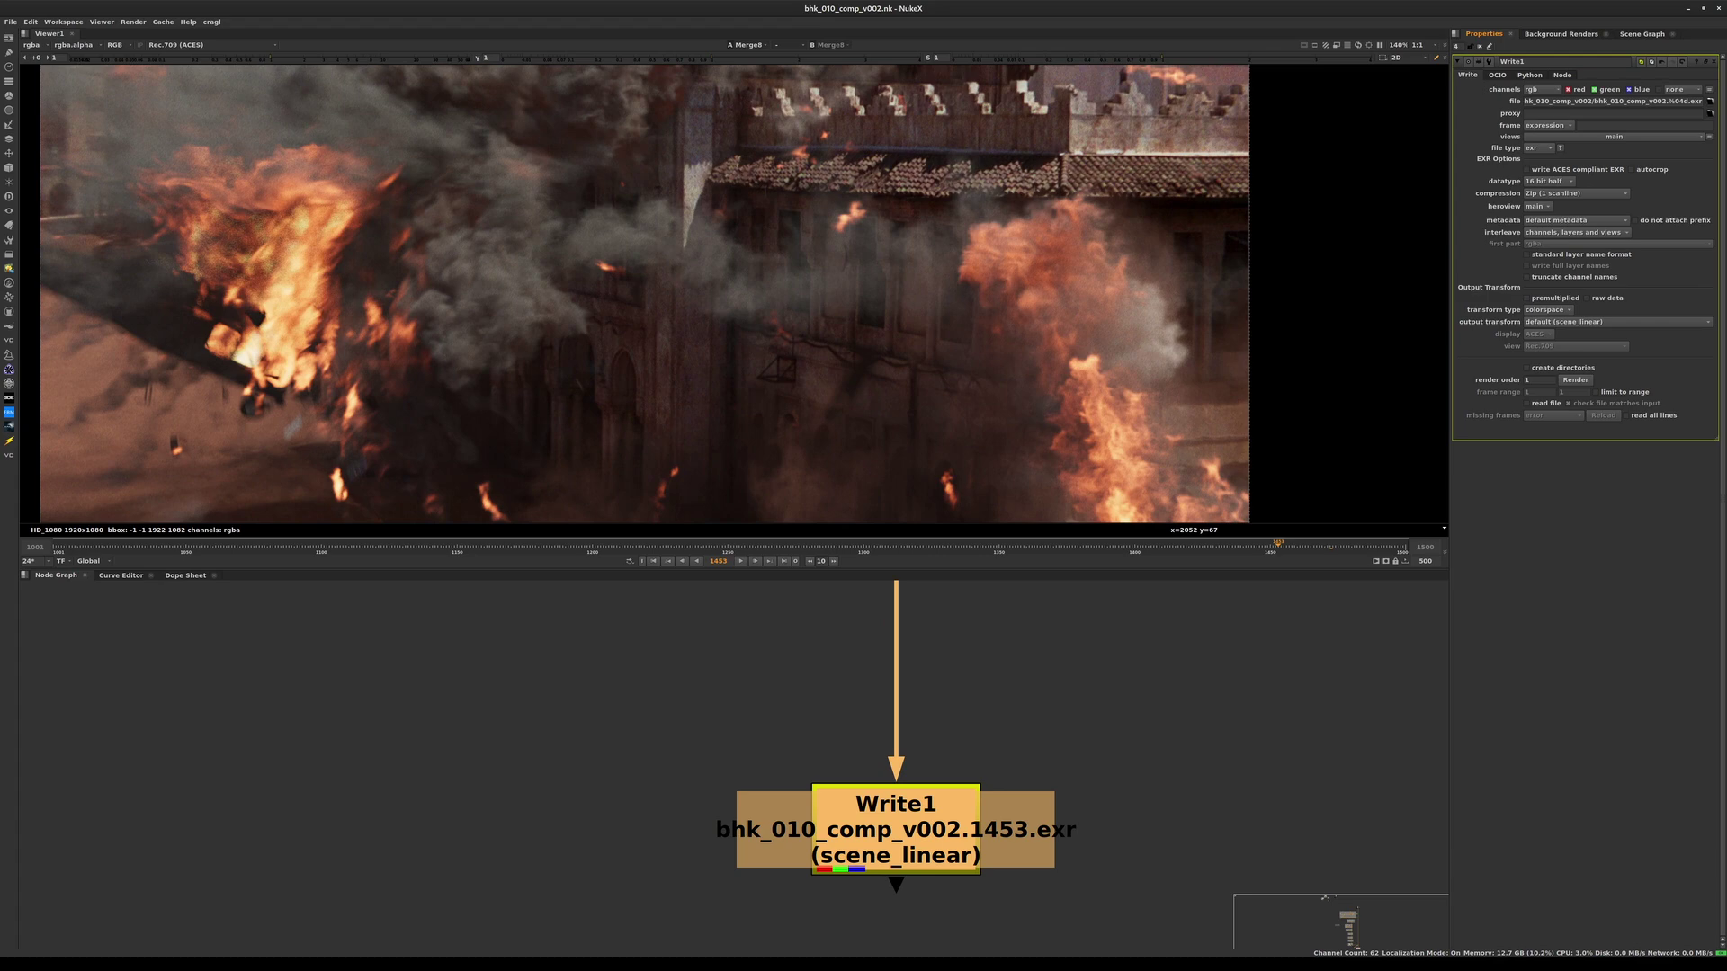
left_click(1527, 368)
- Check each folder and the file name in the Write node's output path without changing them, then save the script
left_click(1710, 101)
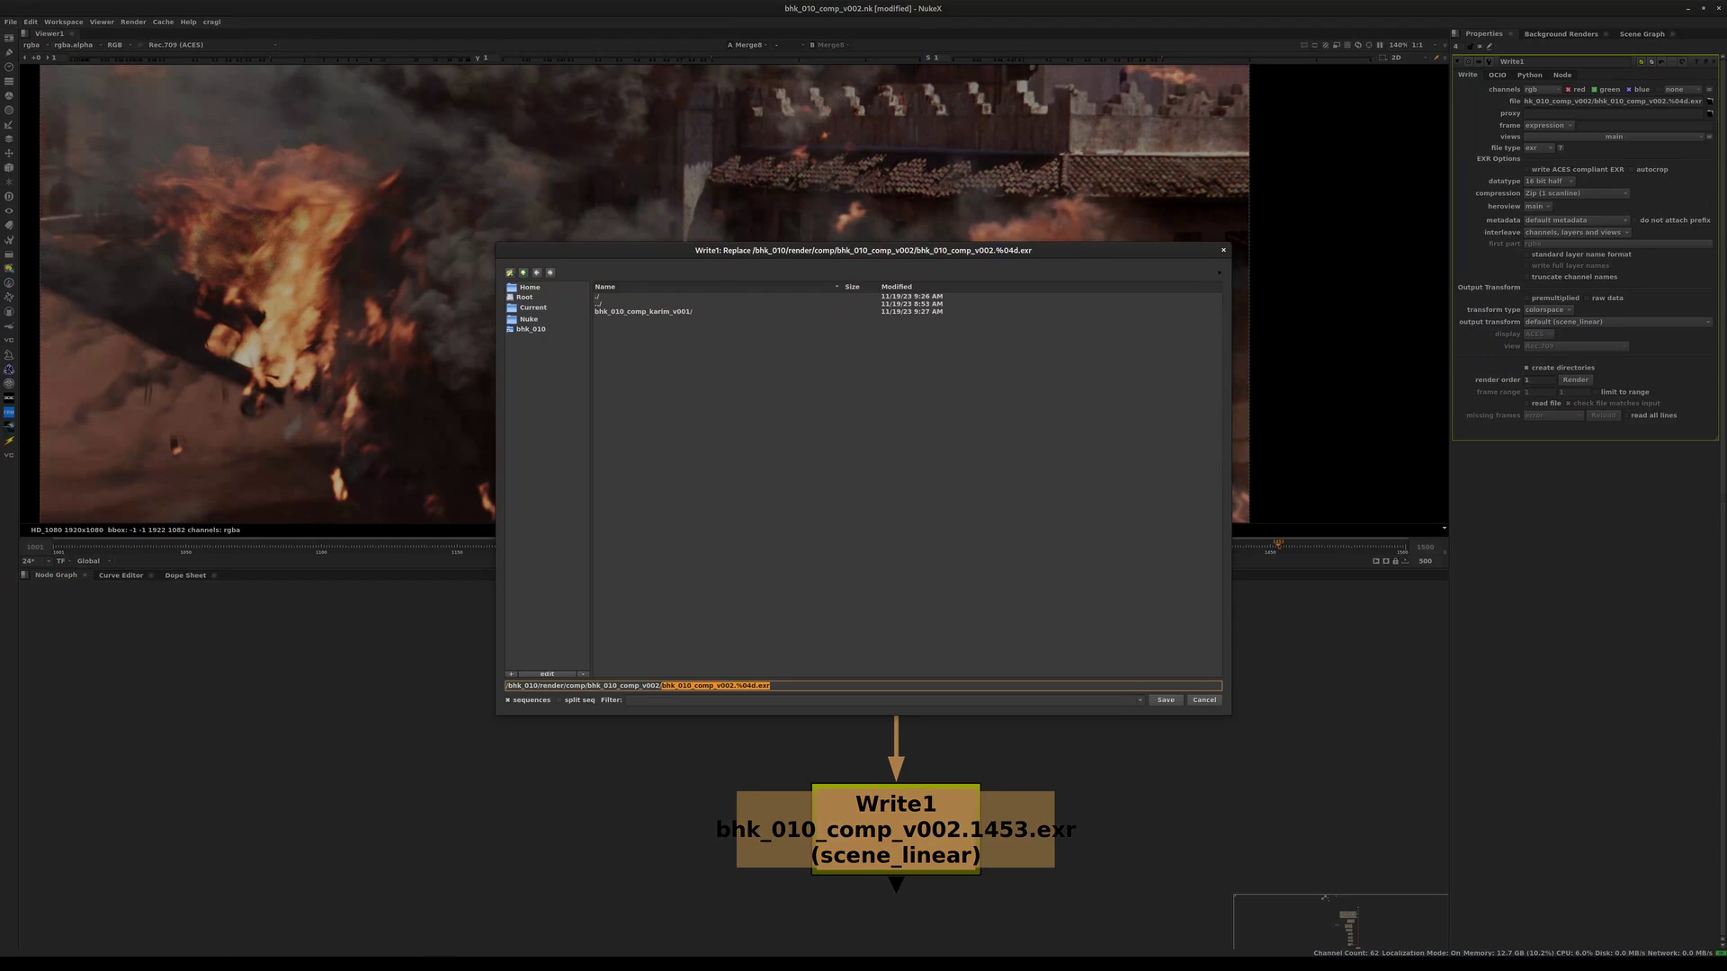
double_click(523, 686)
double_click(552, 686)
double_click(576, 687)
double_click(623, 687)
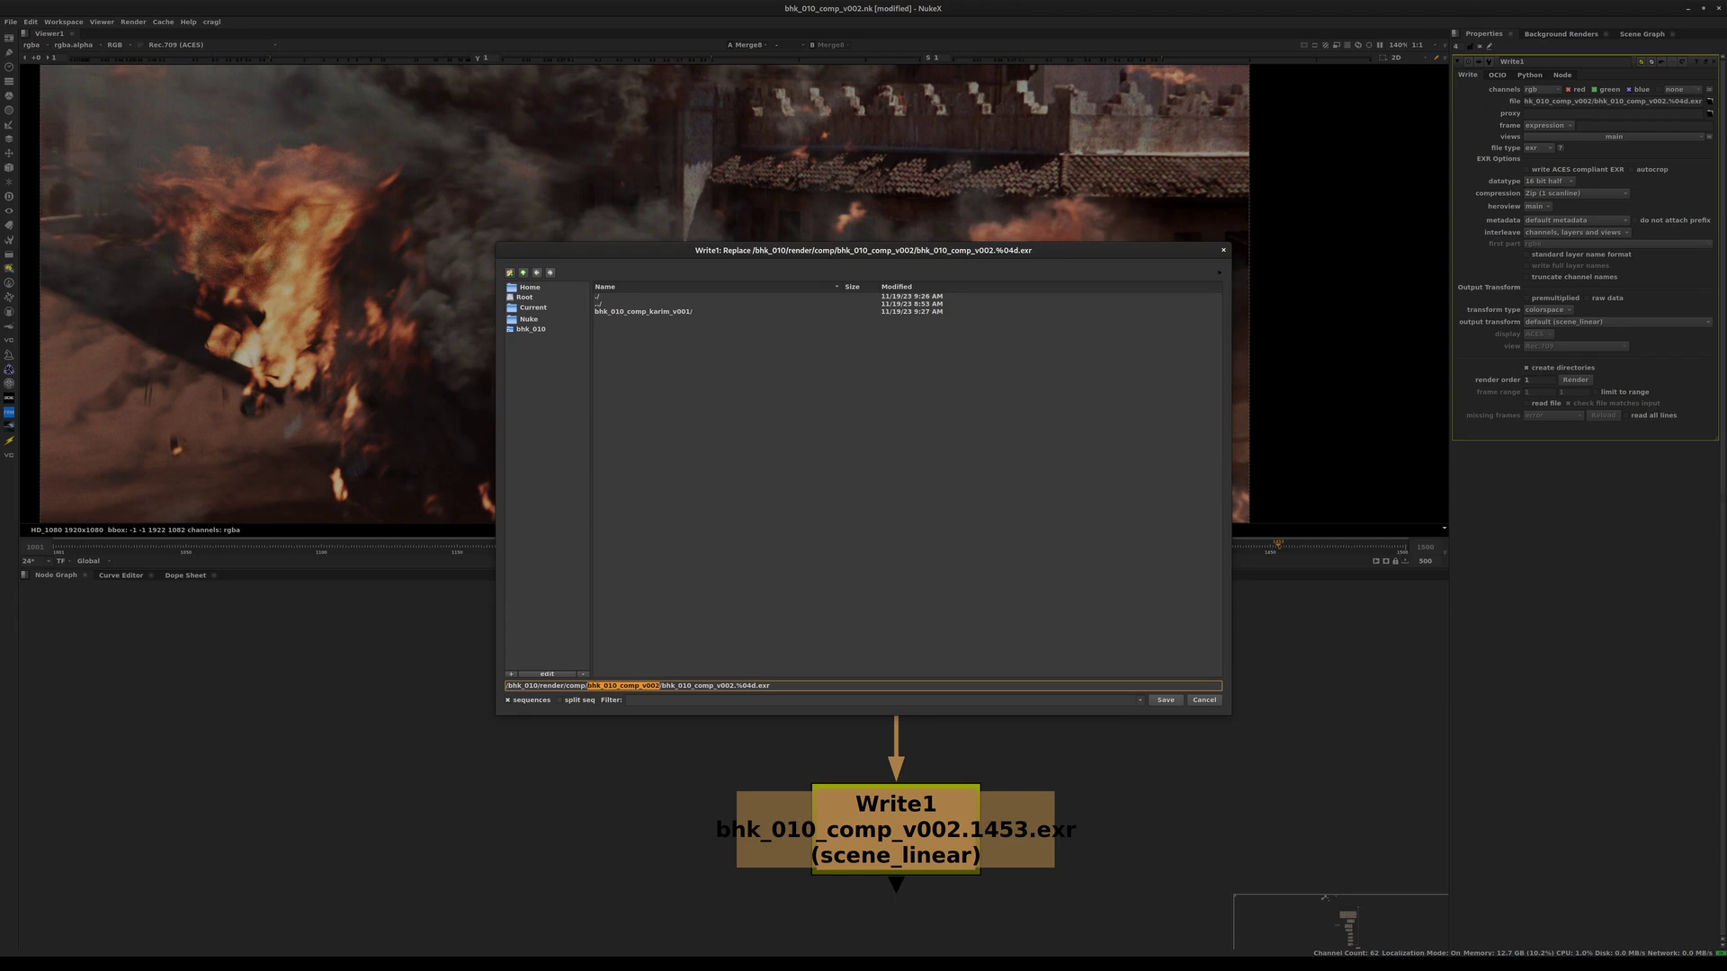
double_click(697, 686)
left_click_drag(588, 686, 635, 687)
left_click(1204, 700)
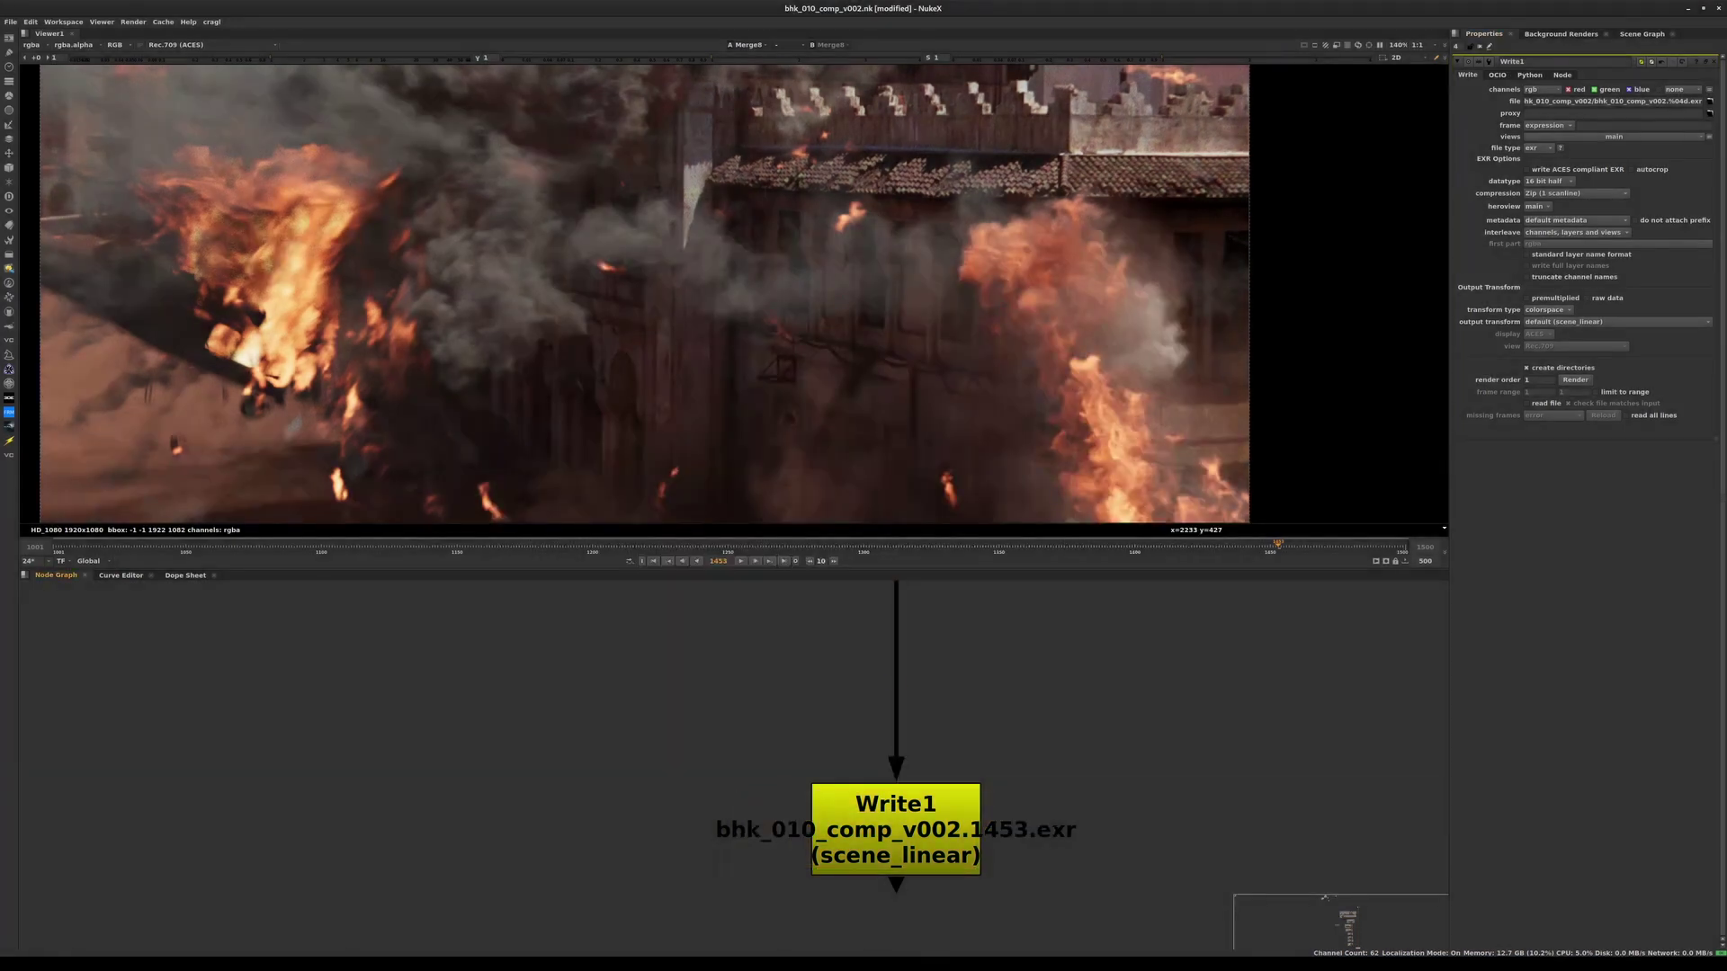
key("ctrl+s")
left_click(1575, 380)
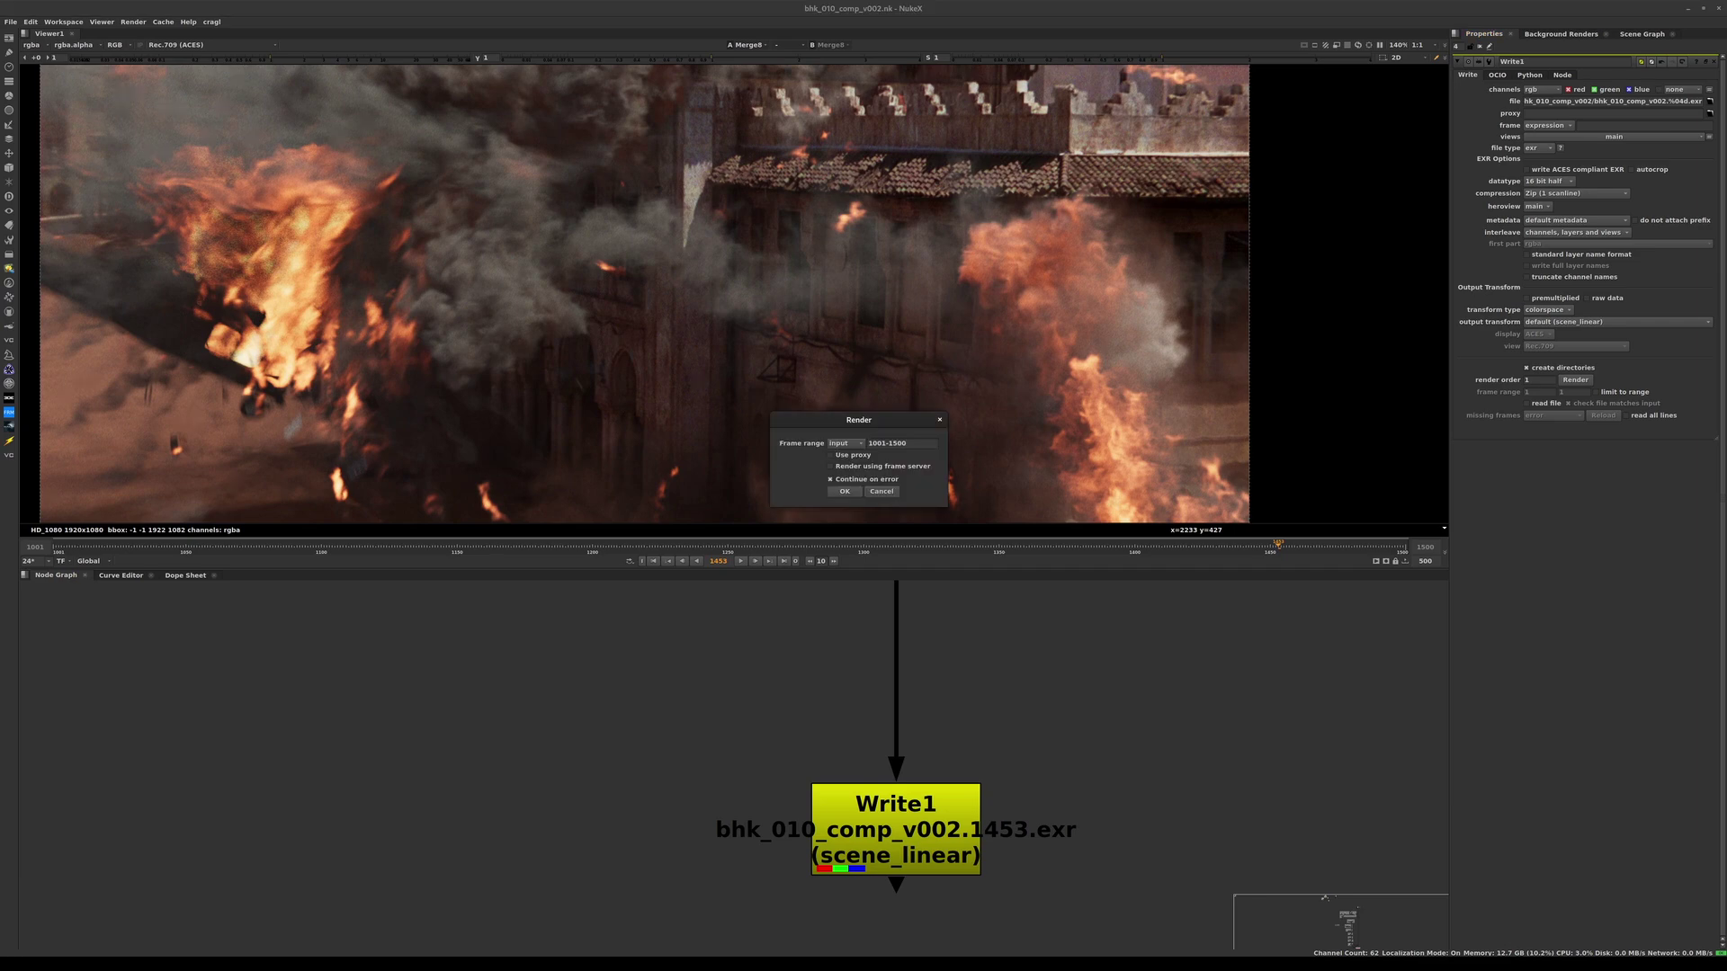
left_click(845, 443)
key("Down")
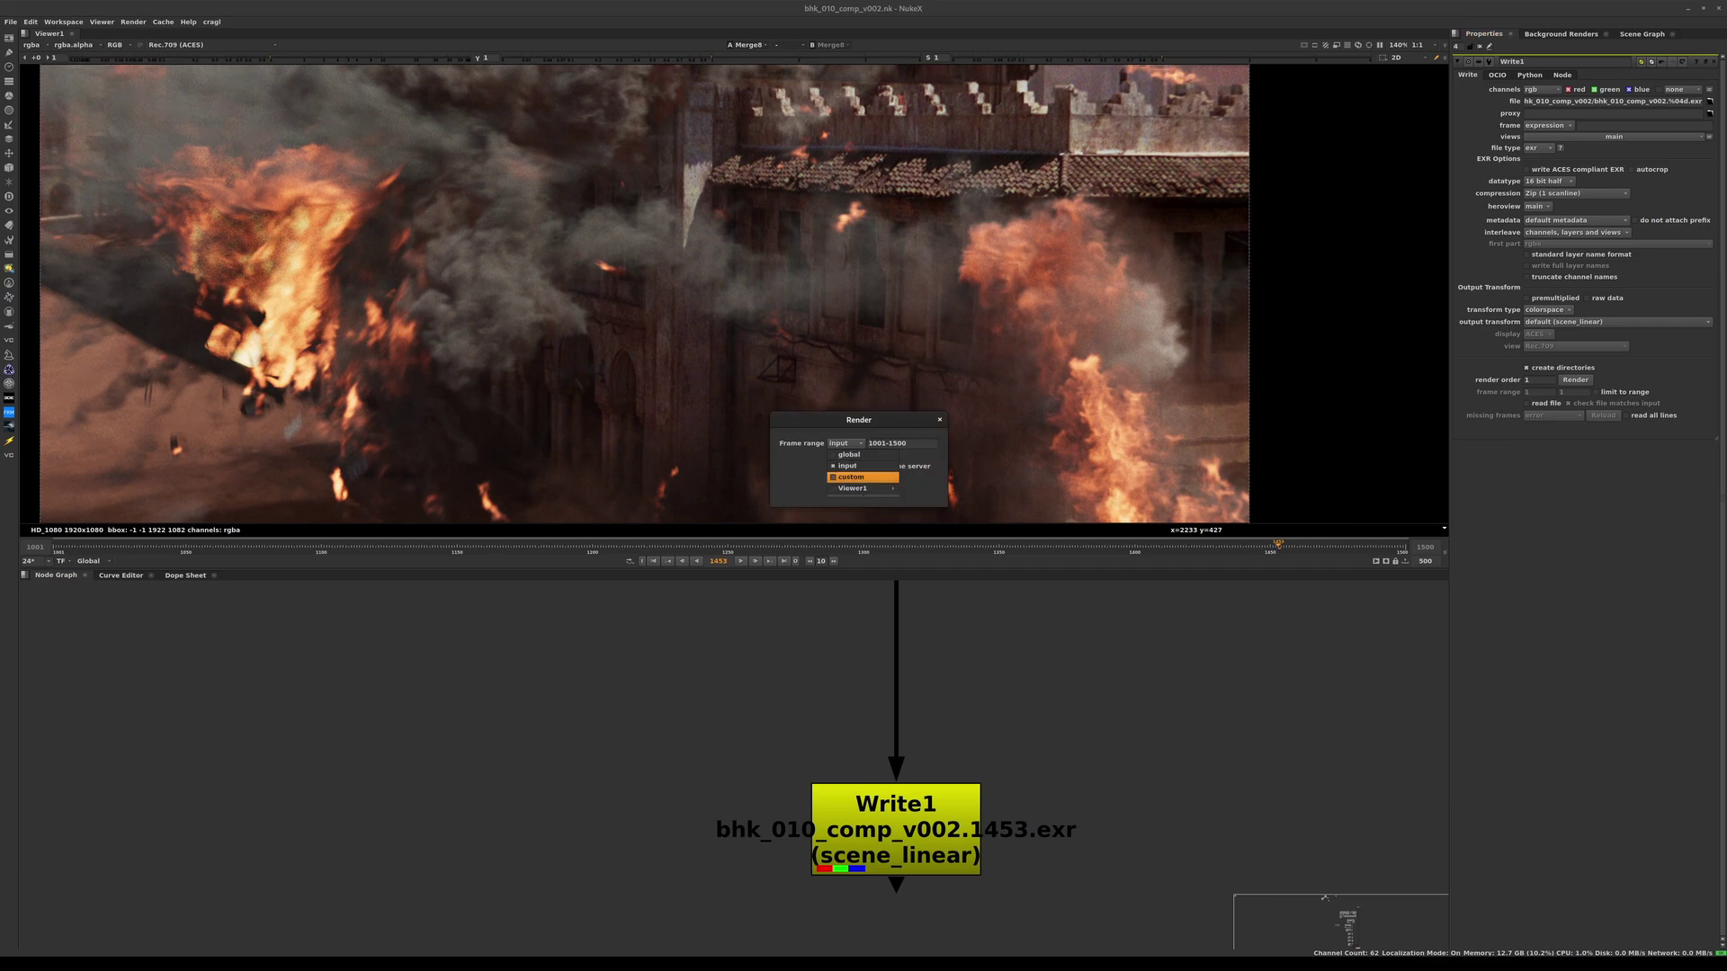
key("Up")
key("Up")
key("Return")
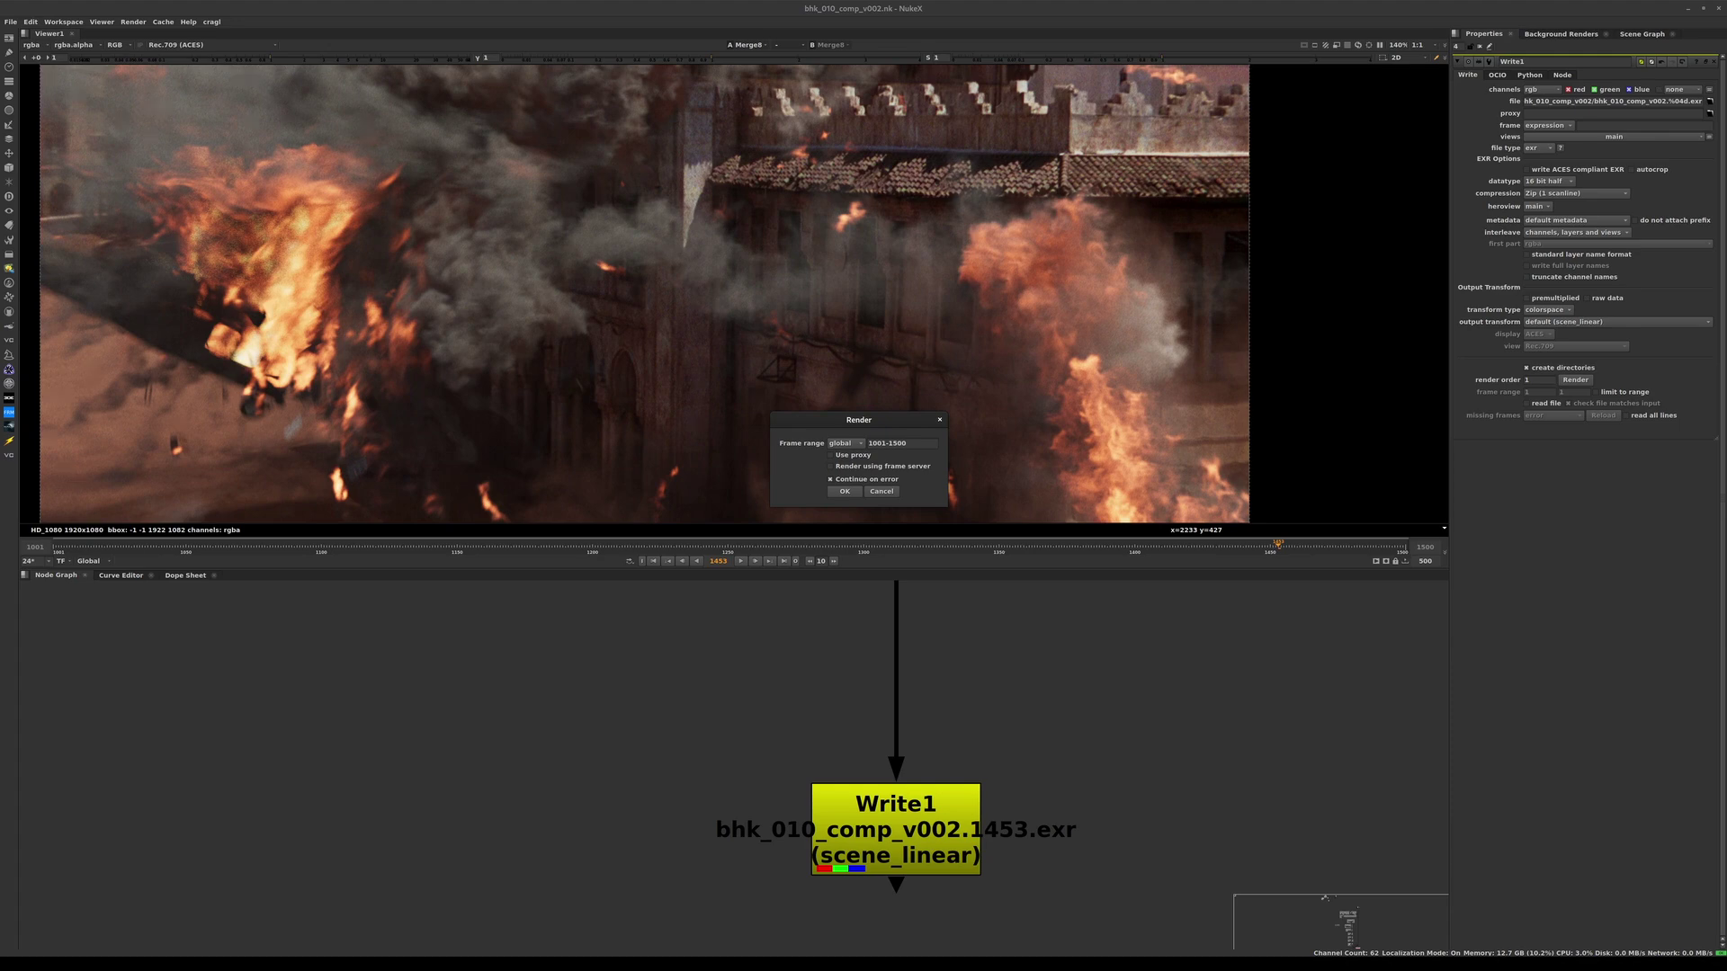
left_click(909, 443)
left_click(881, 491)
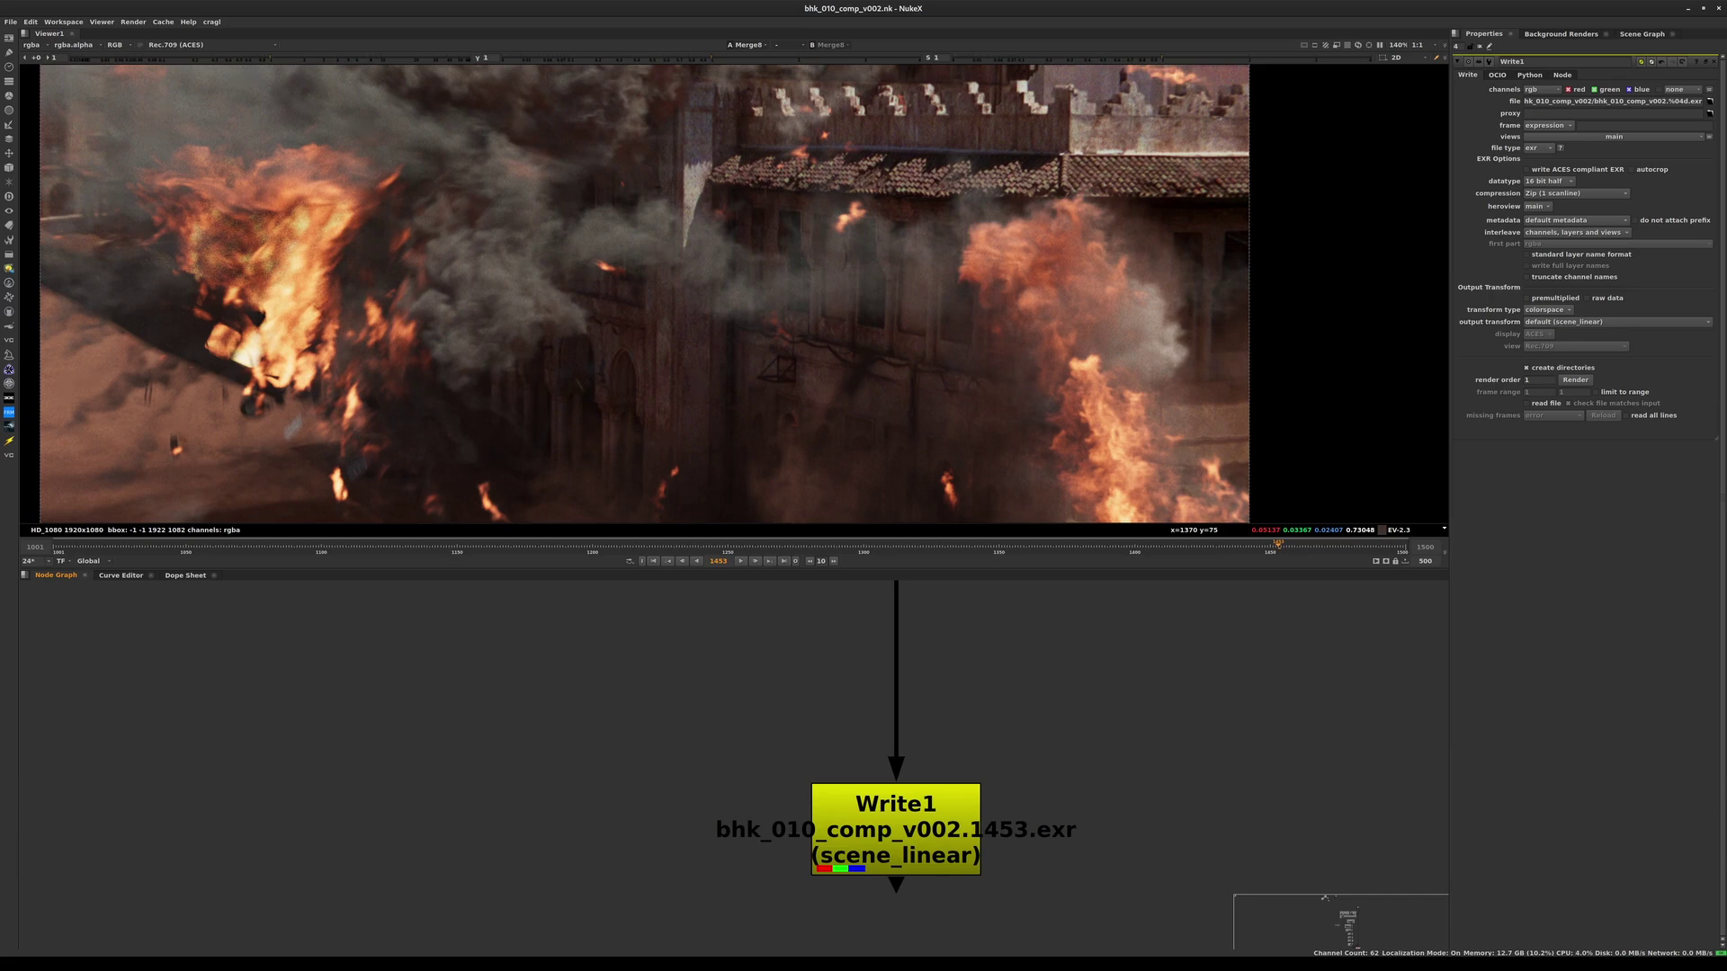
- Set the project's frame range to start at 1280, lock the range and save the script
key("s")
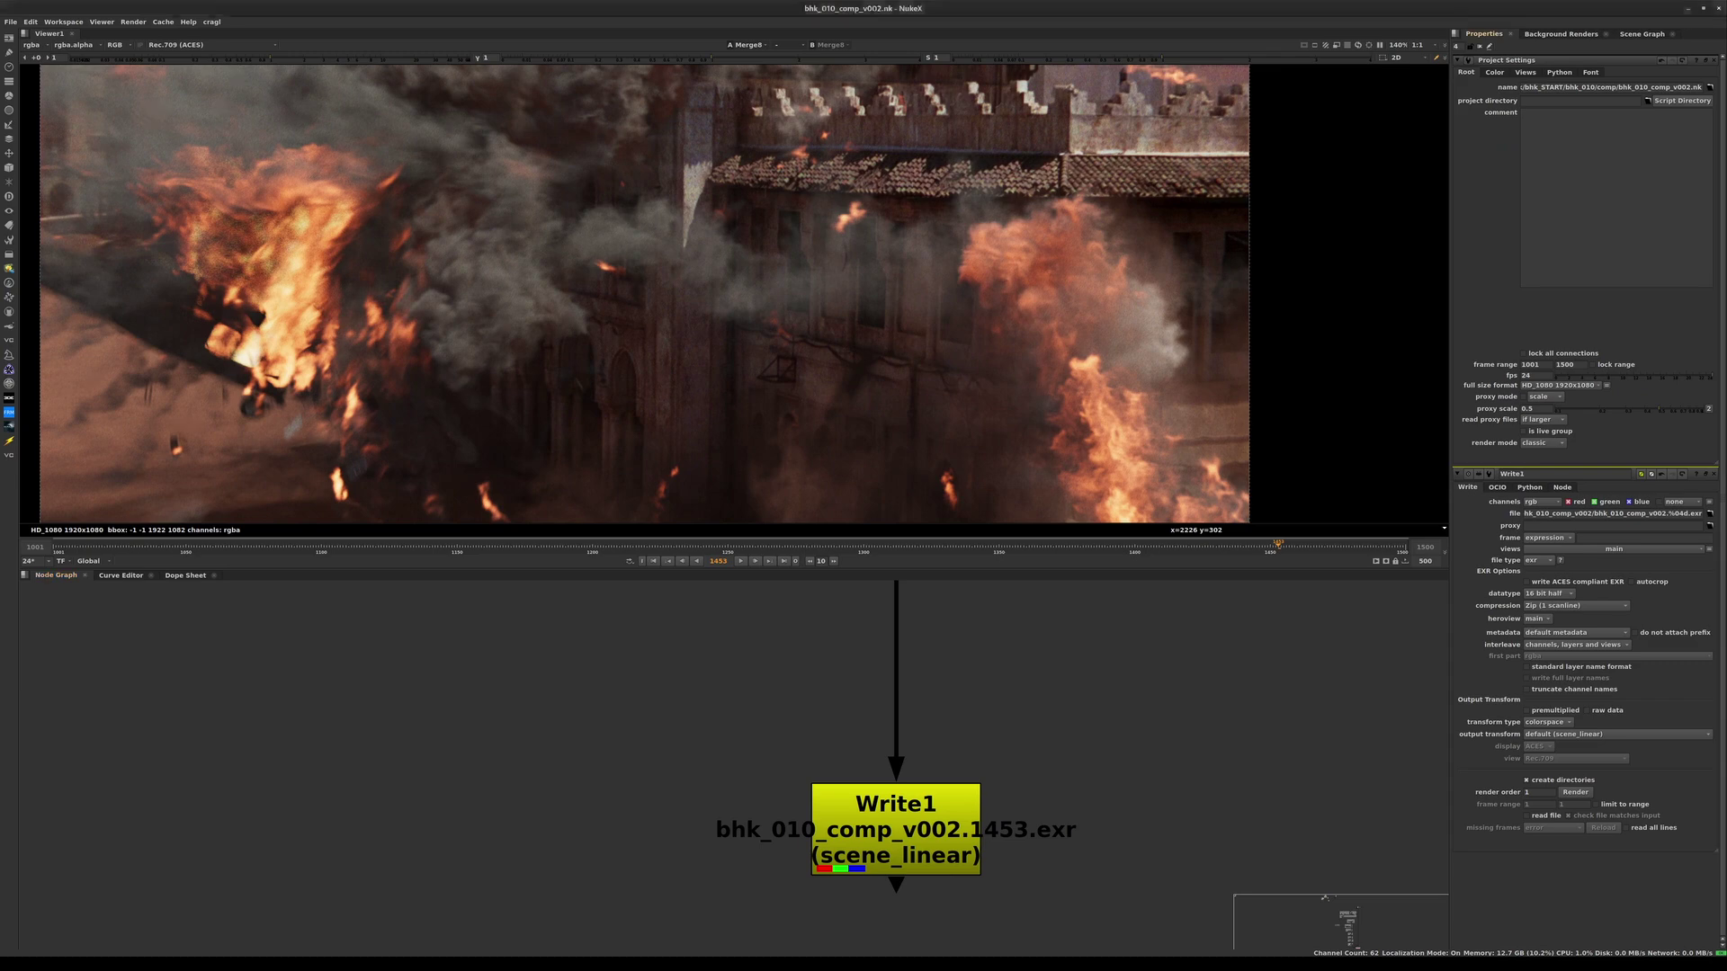
double_click(1531, 365)
type("123")
key("Return")
left_click(1592, 364)
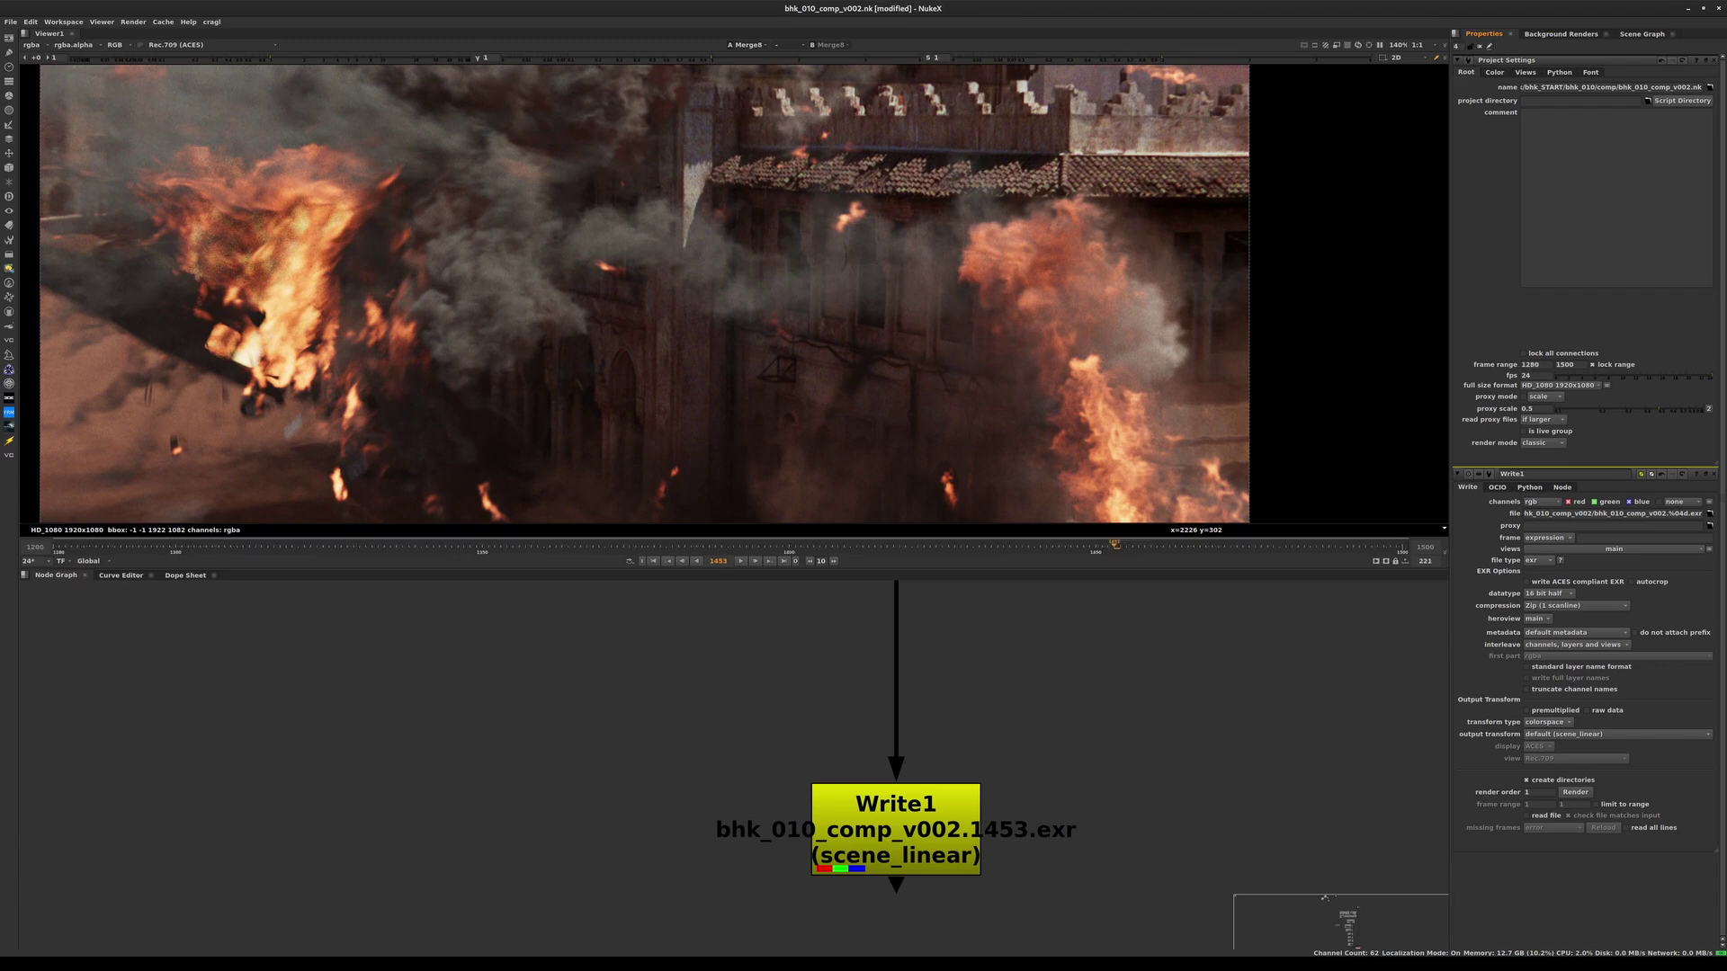
key("ctrl+s")
- Render the Write node over the global frame range 1280-1500
double_click(896, 829)
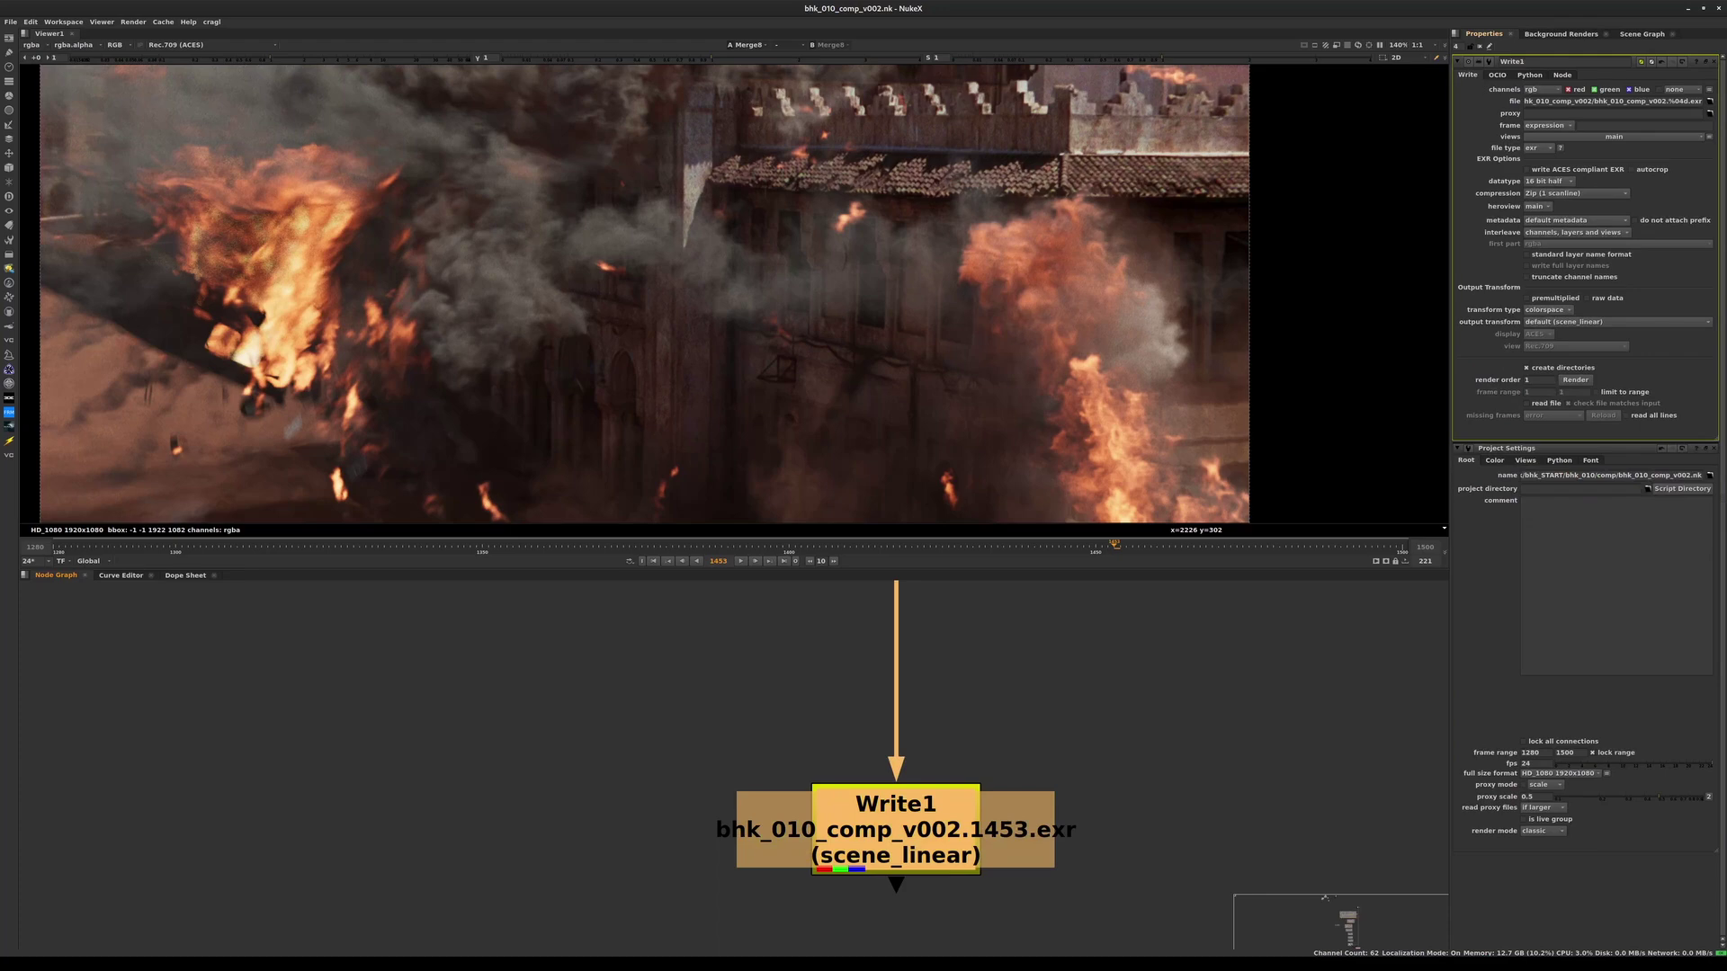
key("F7")
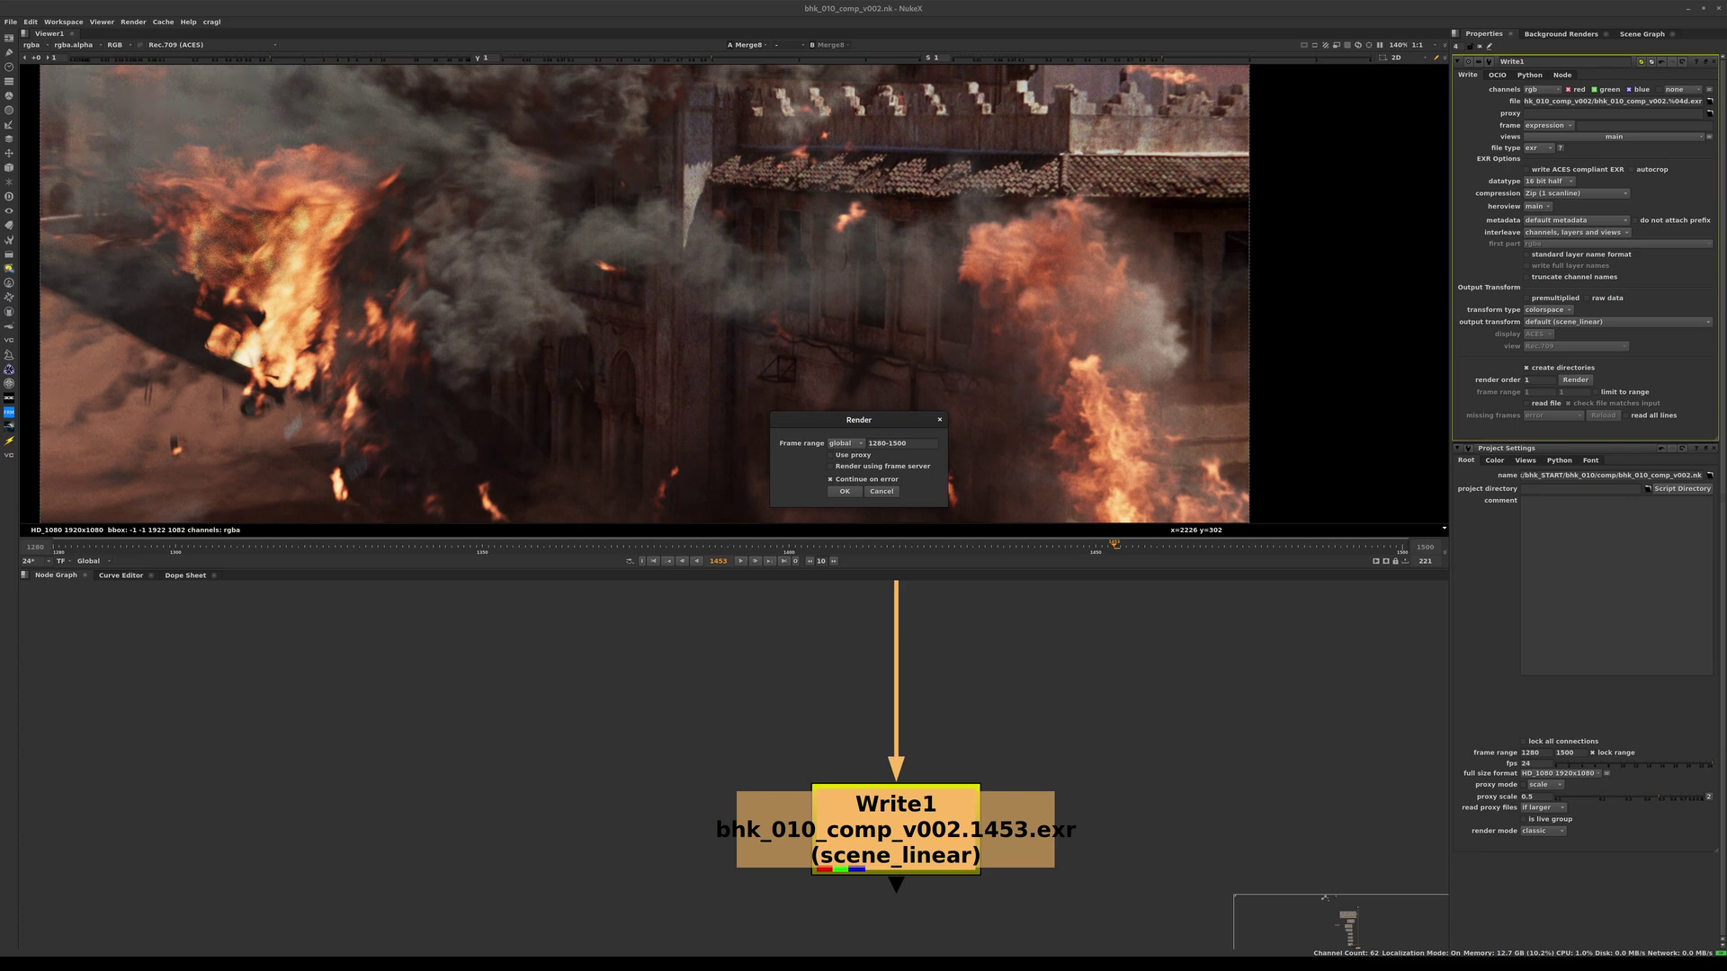
left_click(844, 491)
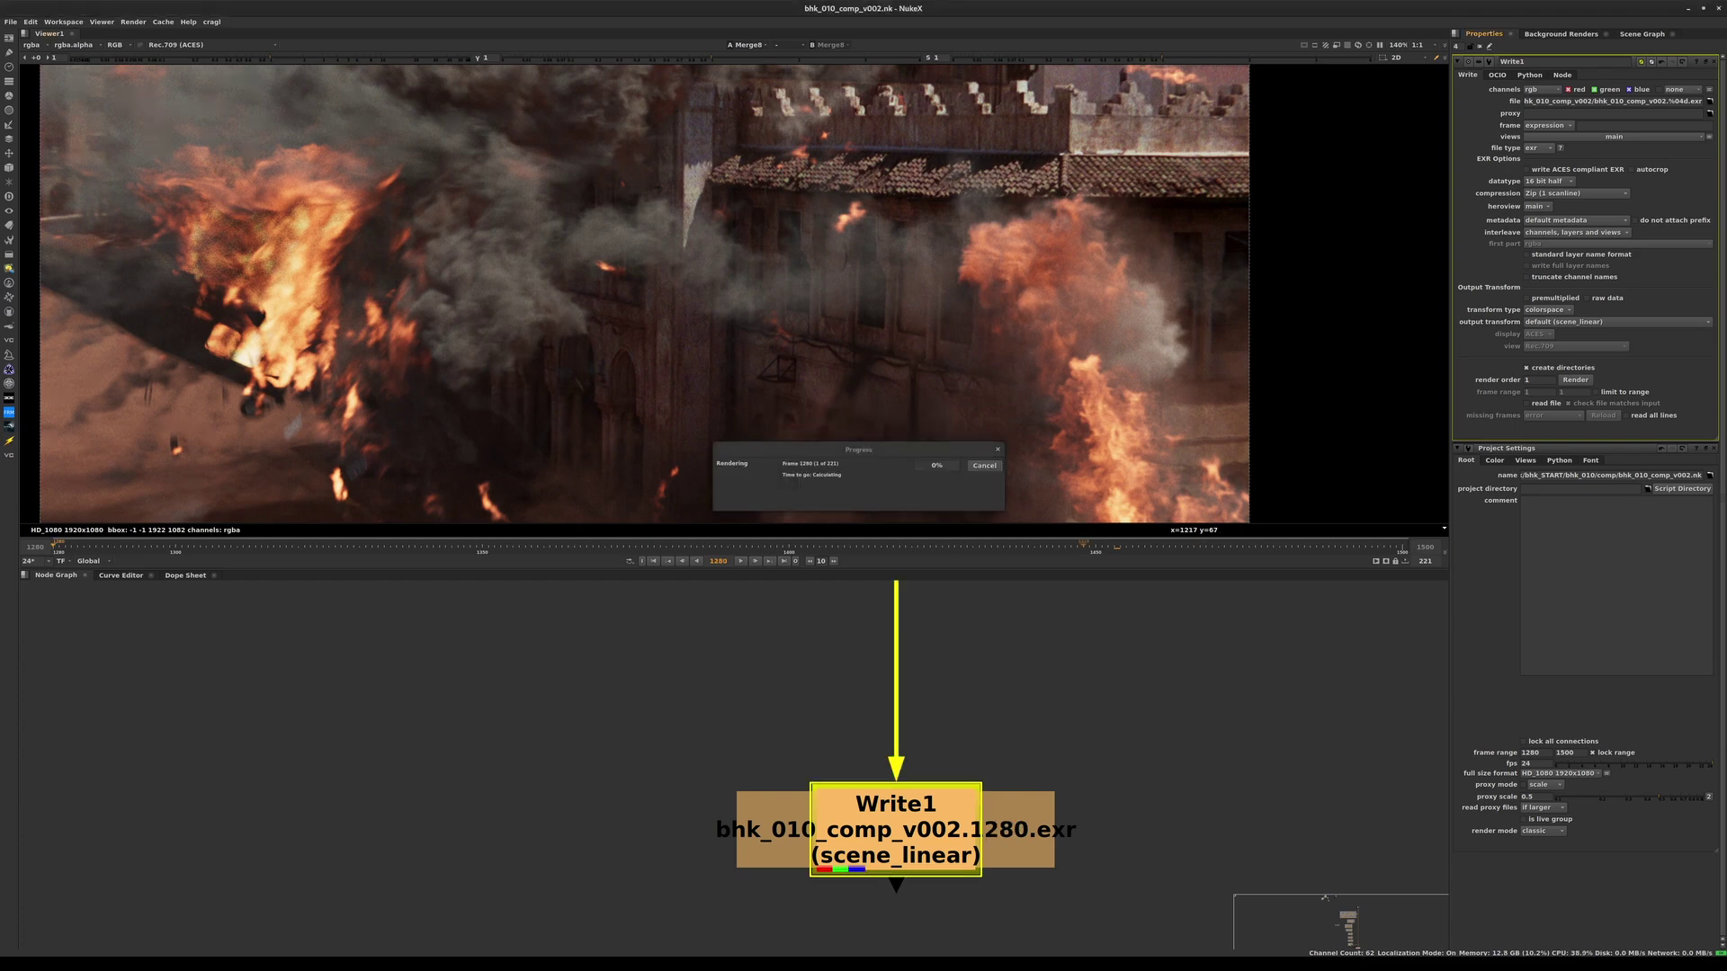